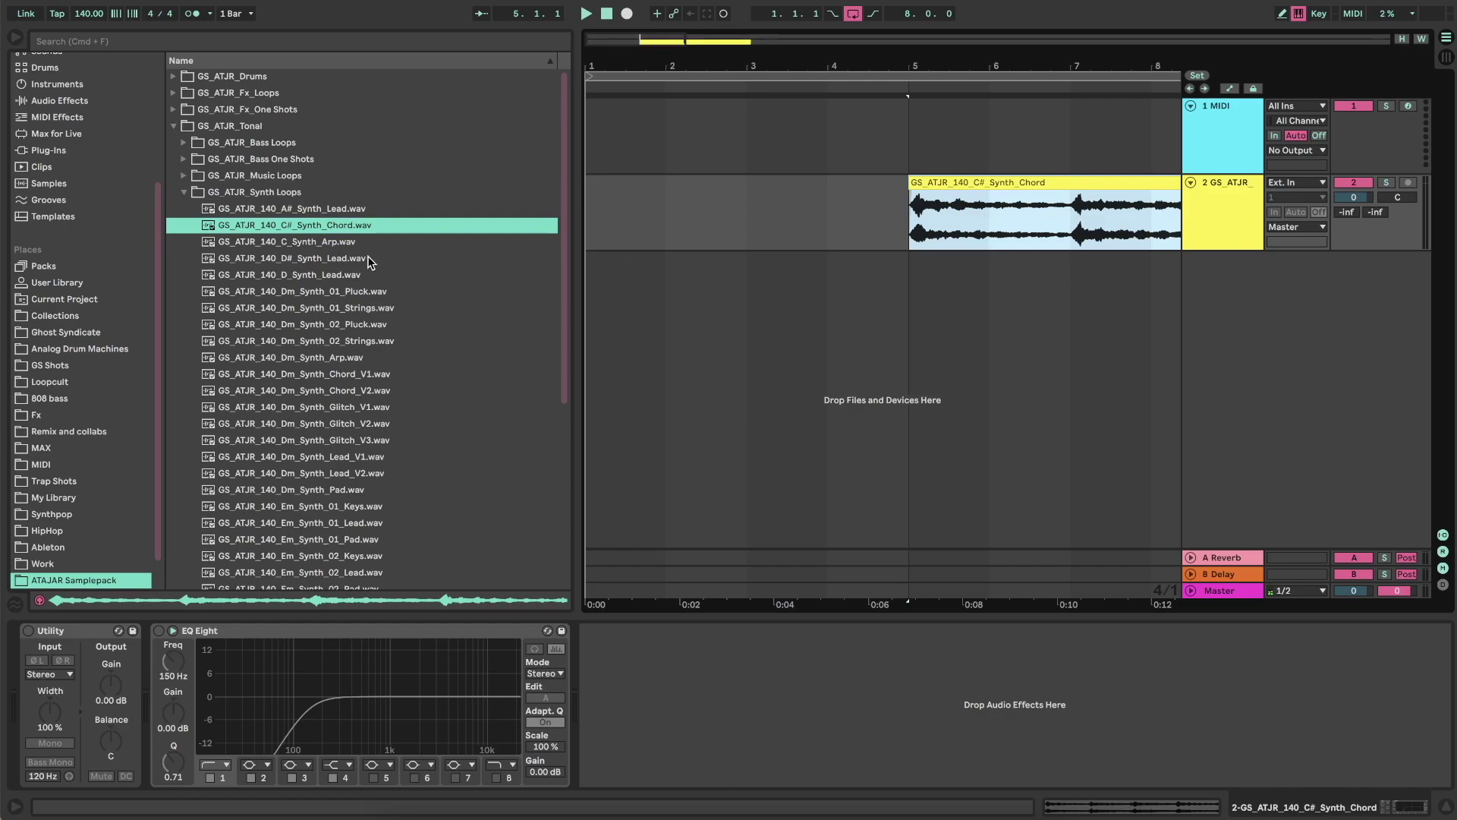
- Audition the loops in the GS_ATJR_Synth Loops folder one after another, from C_Synth_Arp down to G#m_Synth_Chord
{"action": "key", "text": "Down"}
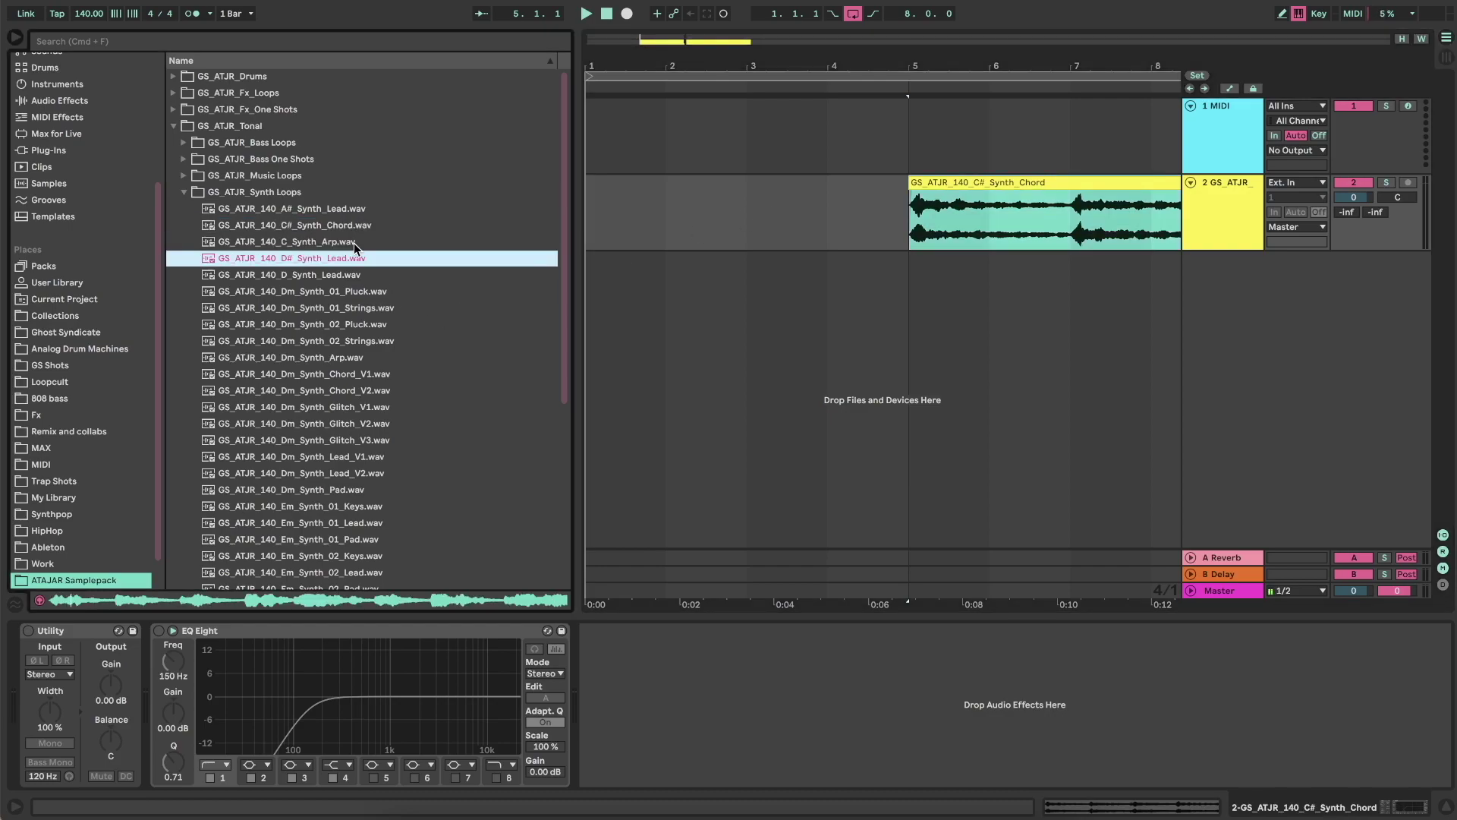
{"action": "key", "text": "Down"}
{"action": "key", "text": "Down"}
{"action": "key", "text": "Down"}
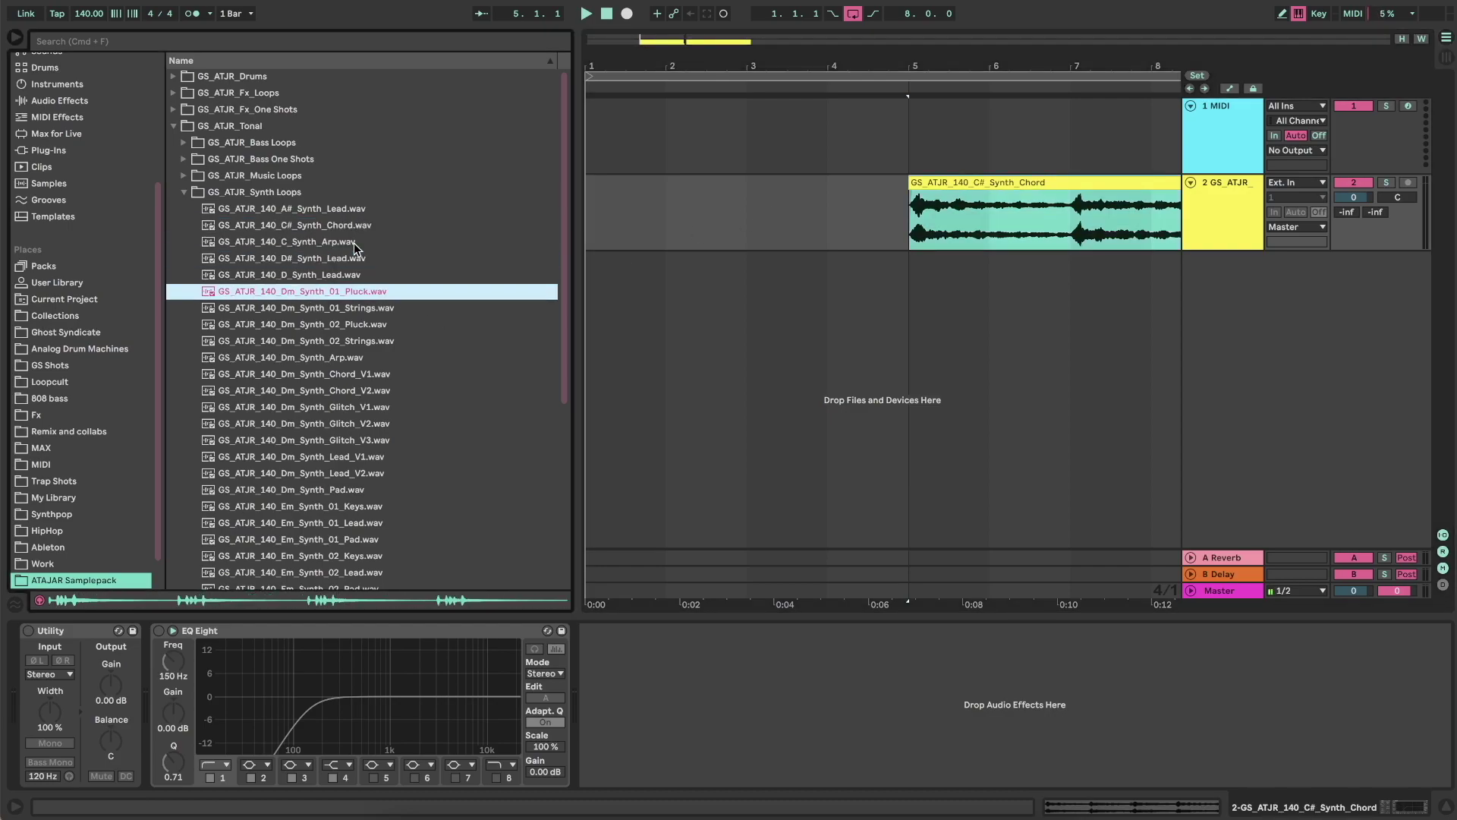
{"action": "scroll", "coordinate": [353, 243], "scroll_direction": "down", "scroll_amount": 5}
{"action": "key", "text": "Down"}
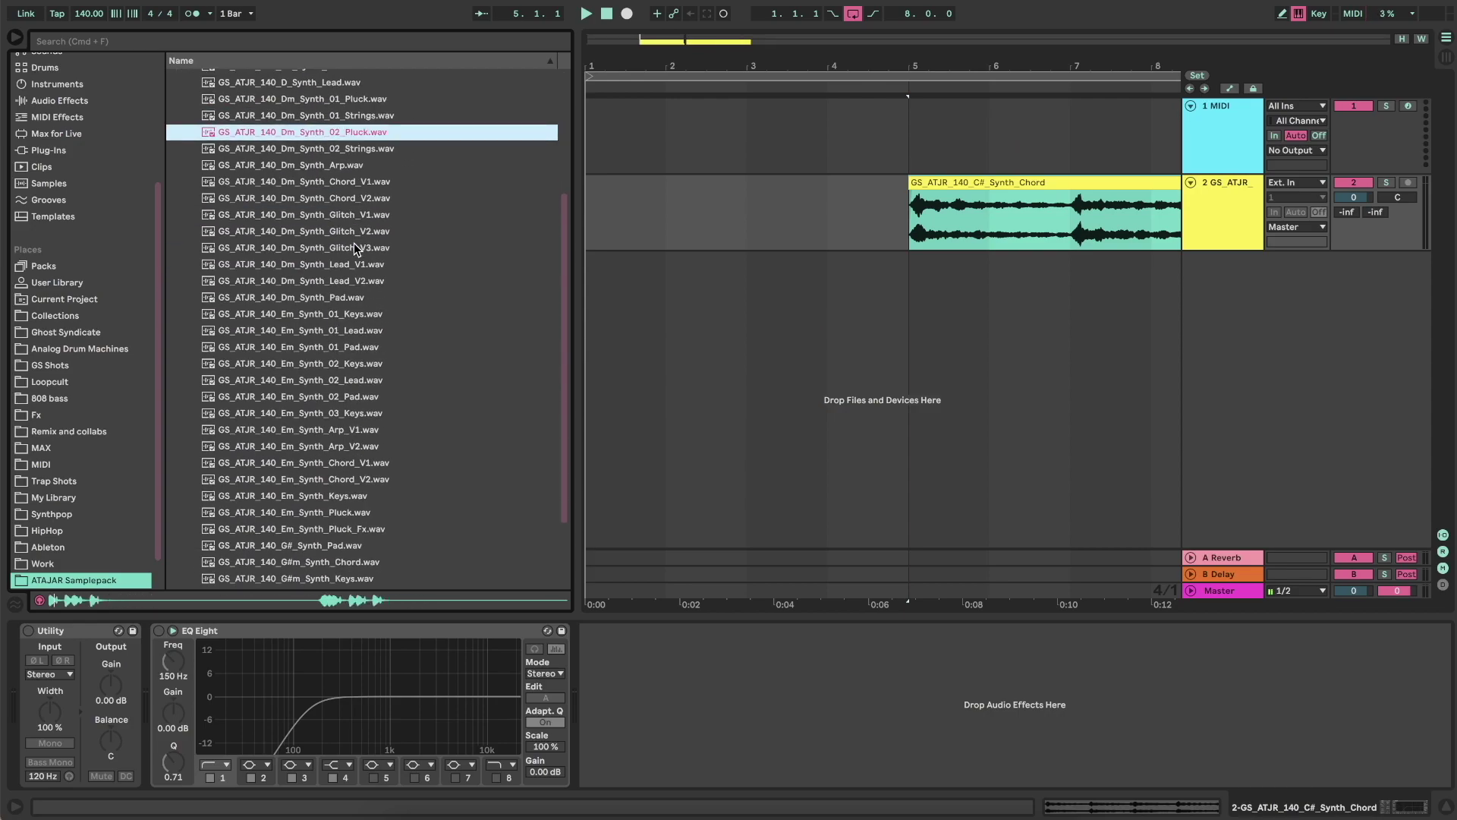
{"action": "key", "text": "Down"}
{"action": "key", "text": "Down"}
{"action": "key", "text": "Down"}
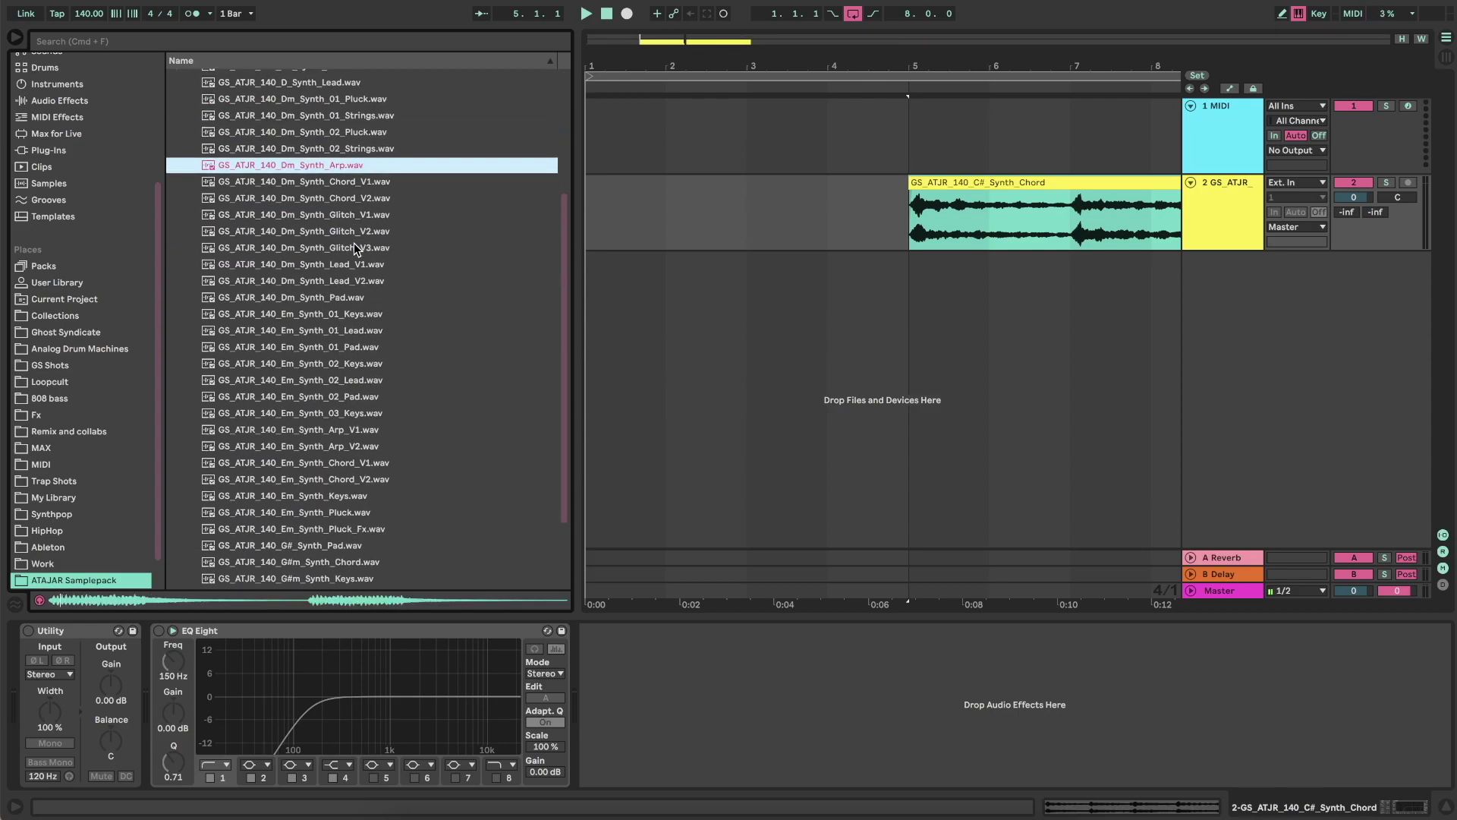
{"action": "key", "text": "Down"}
{"action": "key", "text": "Down"}
{"action": "key", "text": "Down"}
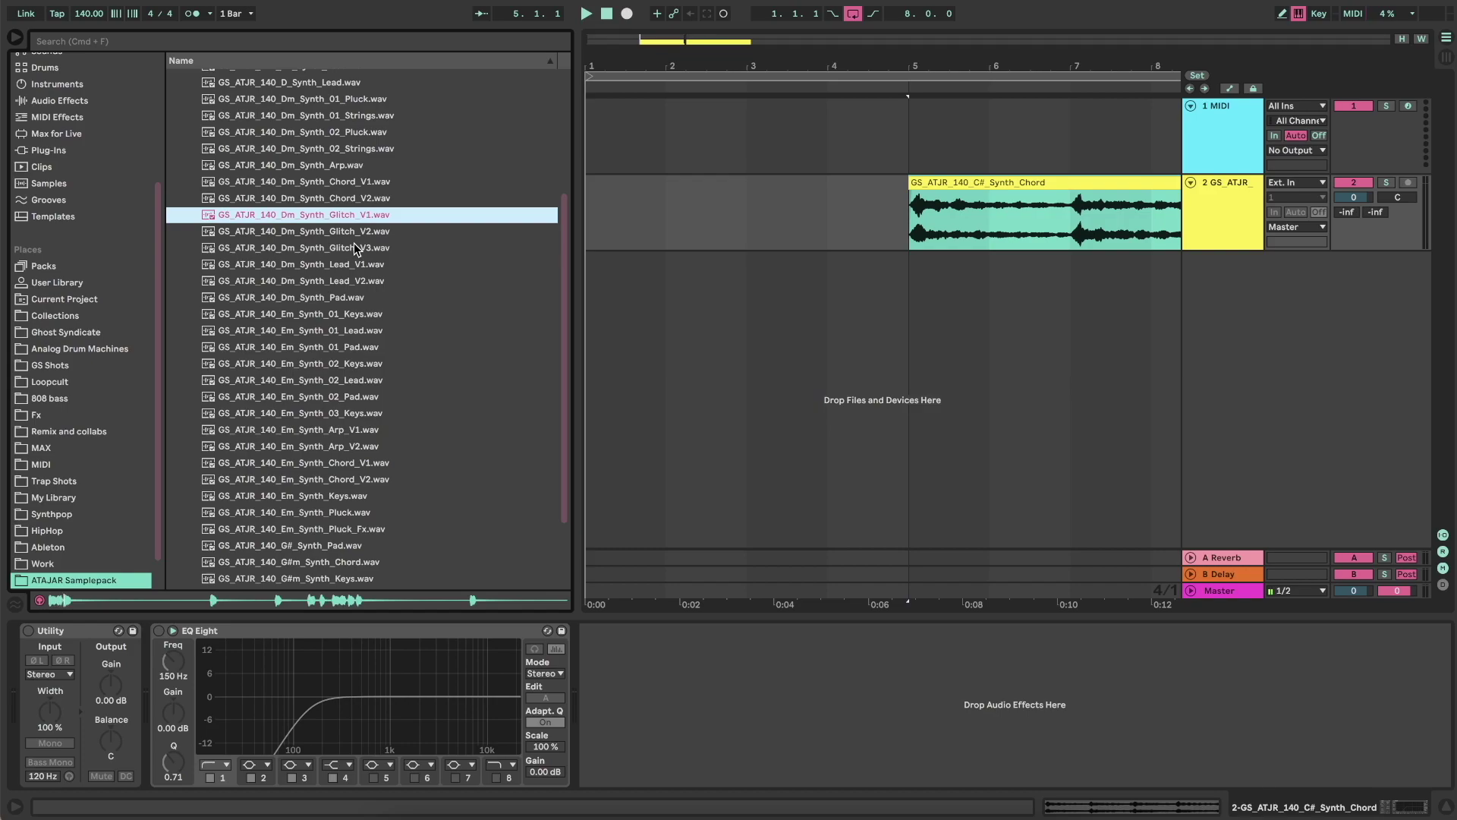
{"action": "key", "text": "Down"}
{"action": "key", "text": "Down"}
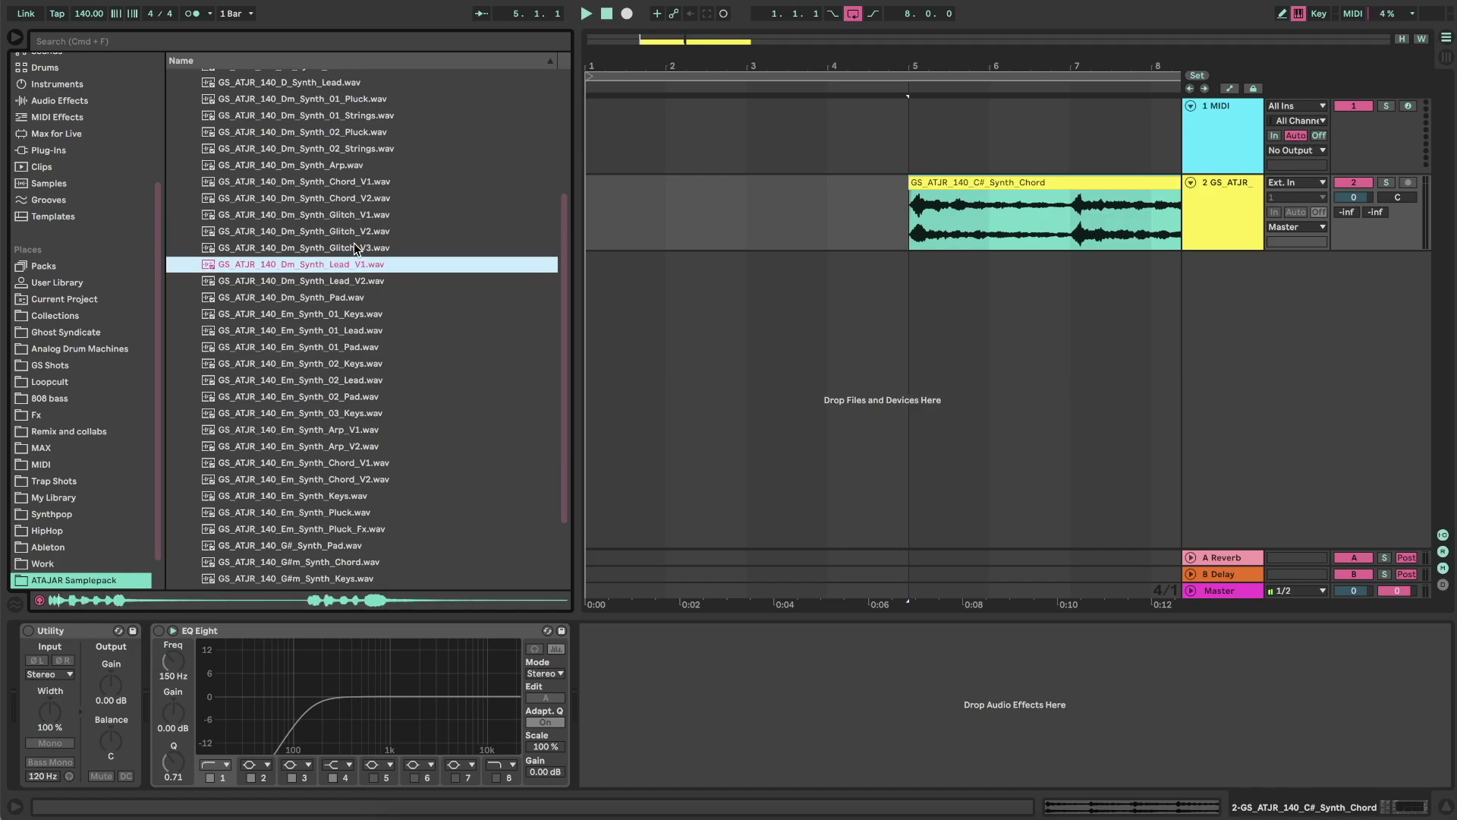
{"action": "key", "text": "Down"}
{"action": "key", "text": "Down"}
{"action": "scroll", "coordinate": [354, 243], "scroll_direction": "down", "scroll_amount": 3}
{"action": "key", "text": "Down"}
{"action": "key", "text": "Down"}
{"action": "key", "text": "Down"}
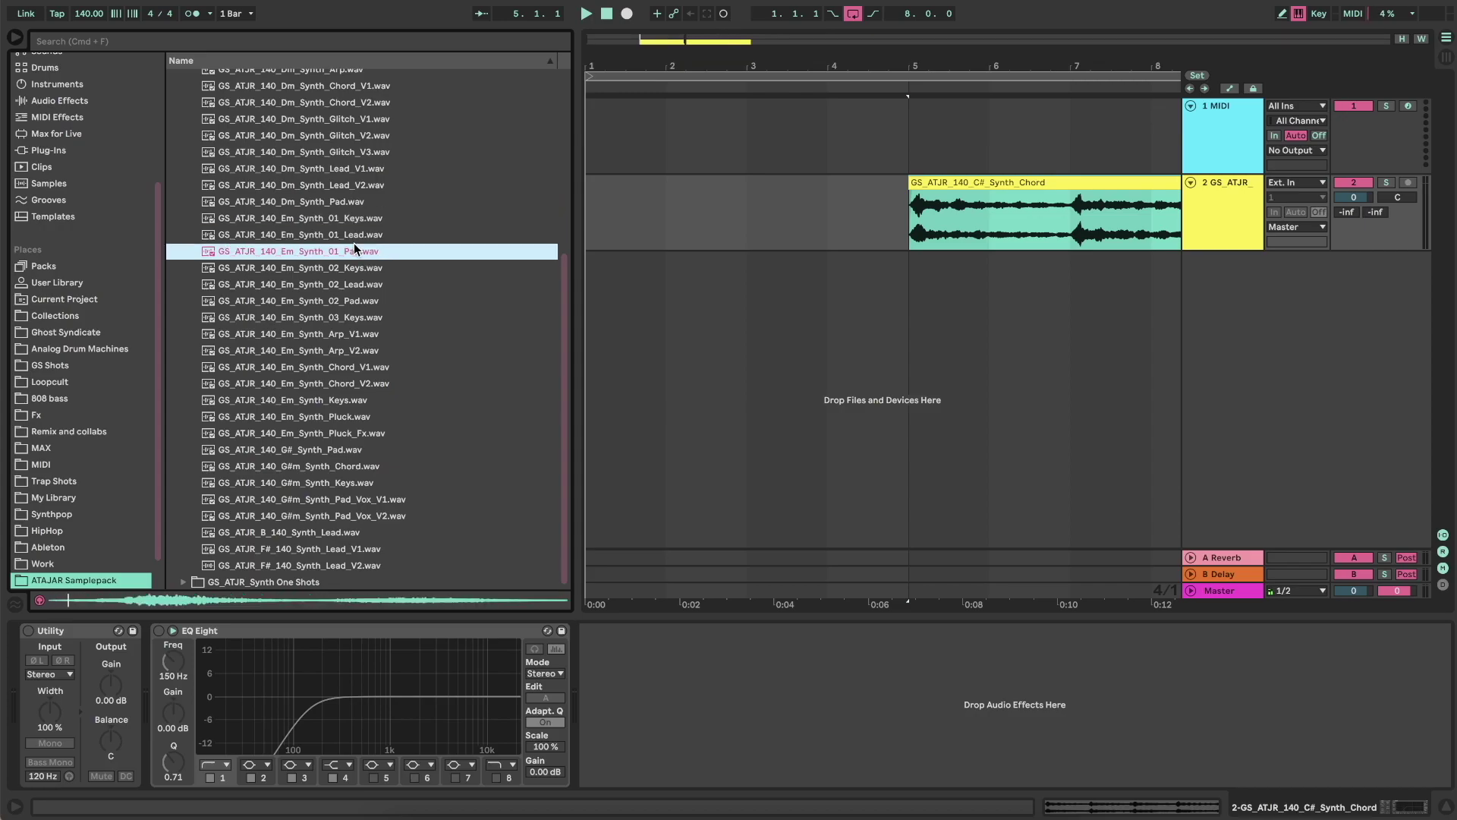
{"action": "key", "text": "Down"}
{"action": "key", "text": "Down"}
{"action": "key", "text": "Down"}
{"action": "key", "text": "Down"}
{"action": "key", "text": "Down"}
{"action": "key", "text": "Down"}
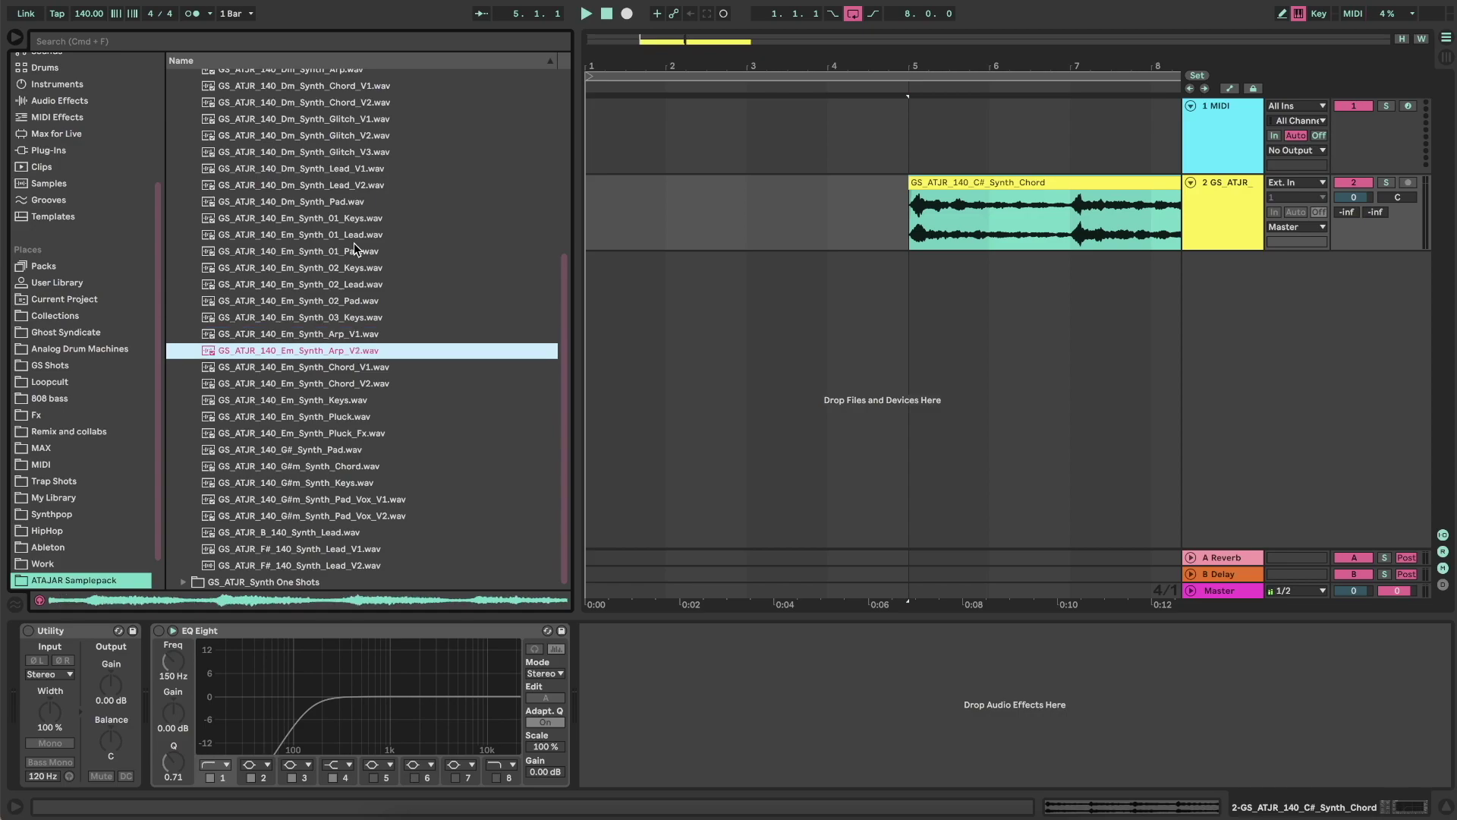
{"action": "key", "text": "Down"}
{"action": "key", "text": "Down"}
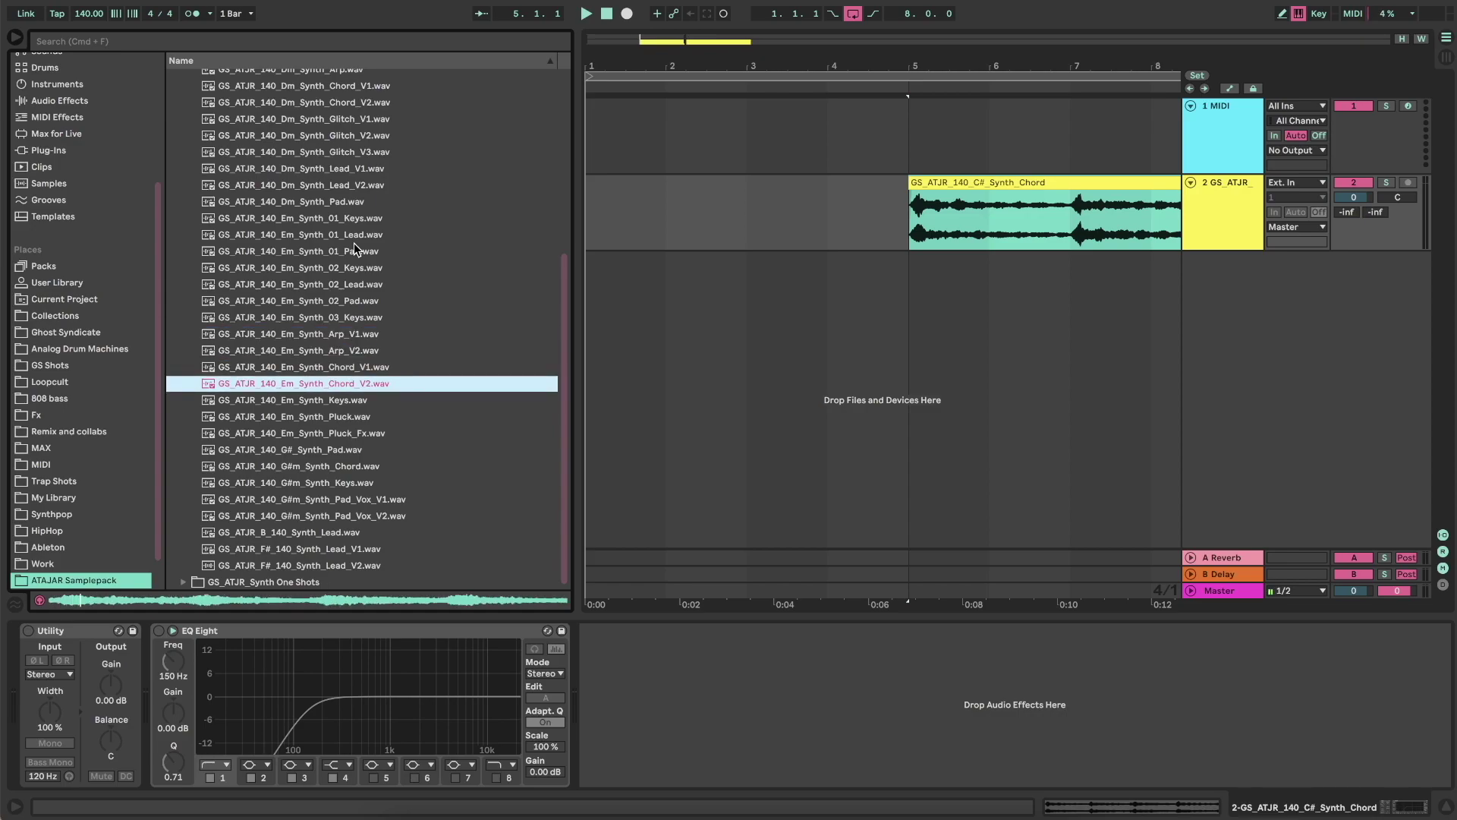
{"action": "key", "text": "Up"}
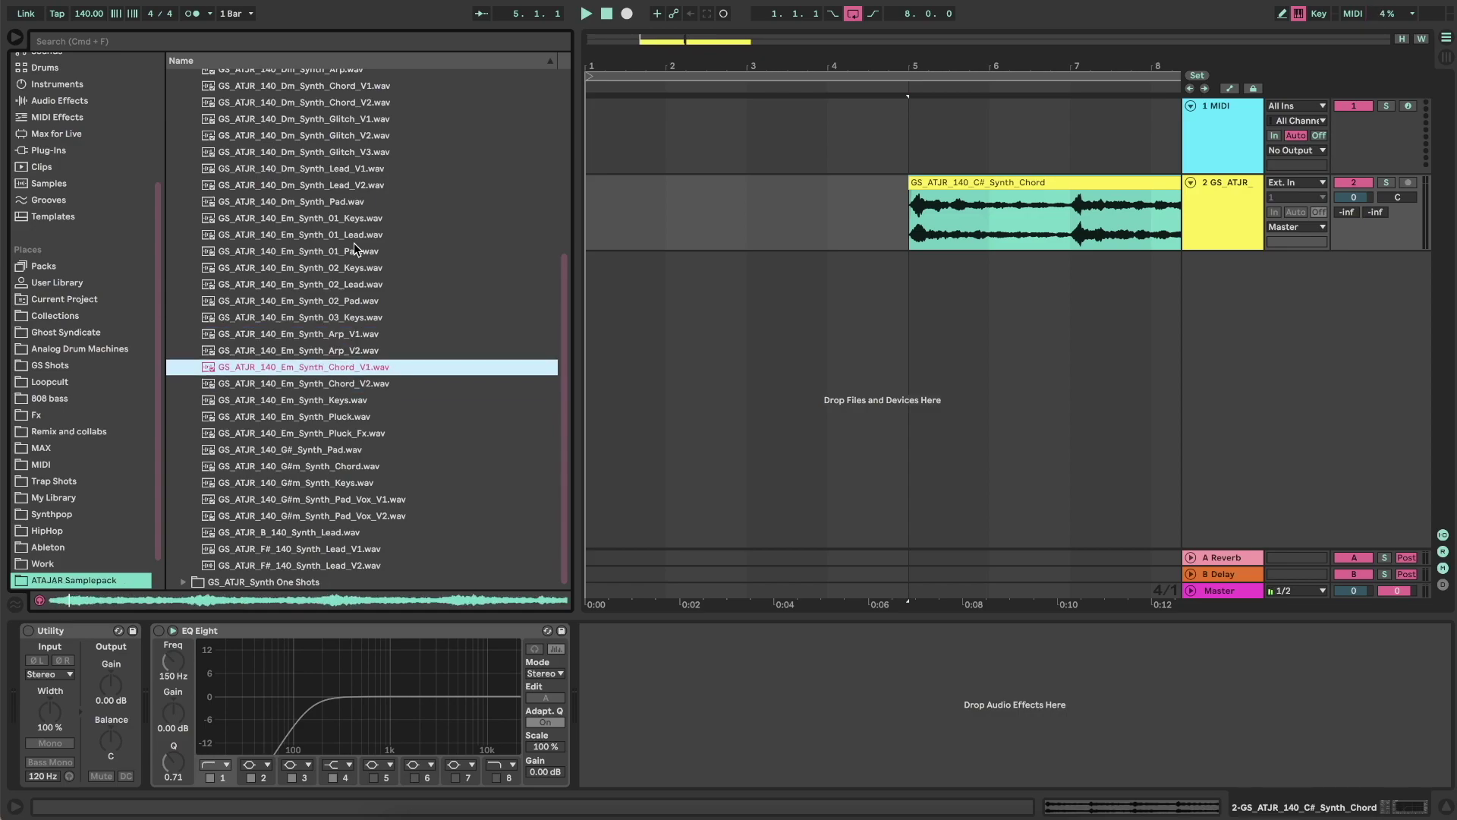
{"action": "key", "text": "Down"}
{"action": "key", "text": "Down"}
{"action": "key", "text": "Down"}
{"action": "key", "text": "Down"}
{"action": "key", "text": "Down"}
{"action": "key", "text": "Down"}
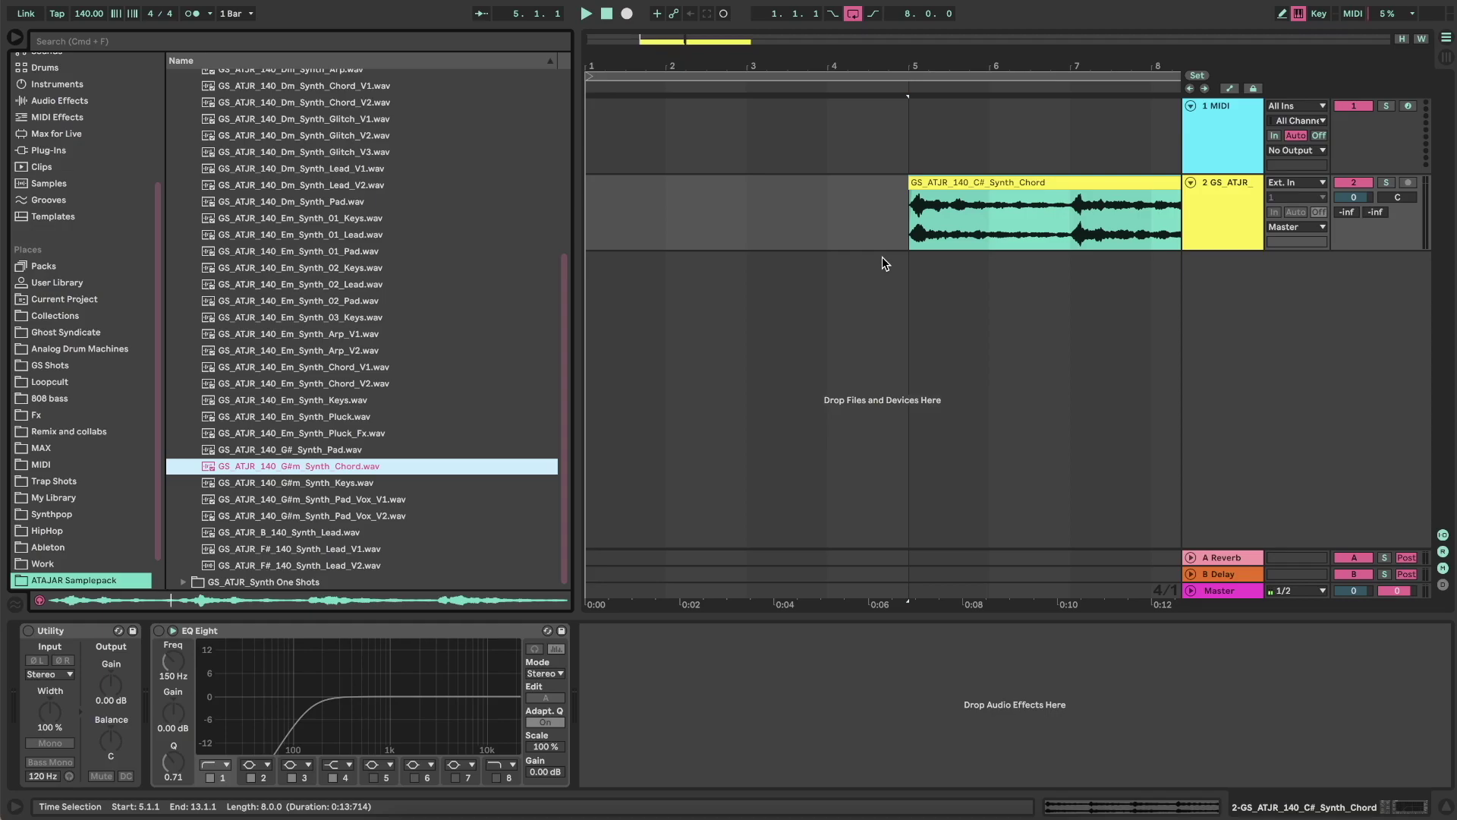
- Move the C#_Synth_Chord clip along its track so it starts at about bar 33
{"action": "scroll", "coordinate": [885, 262], "scroll_direction": "down", "scroll_amount": 6}
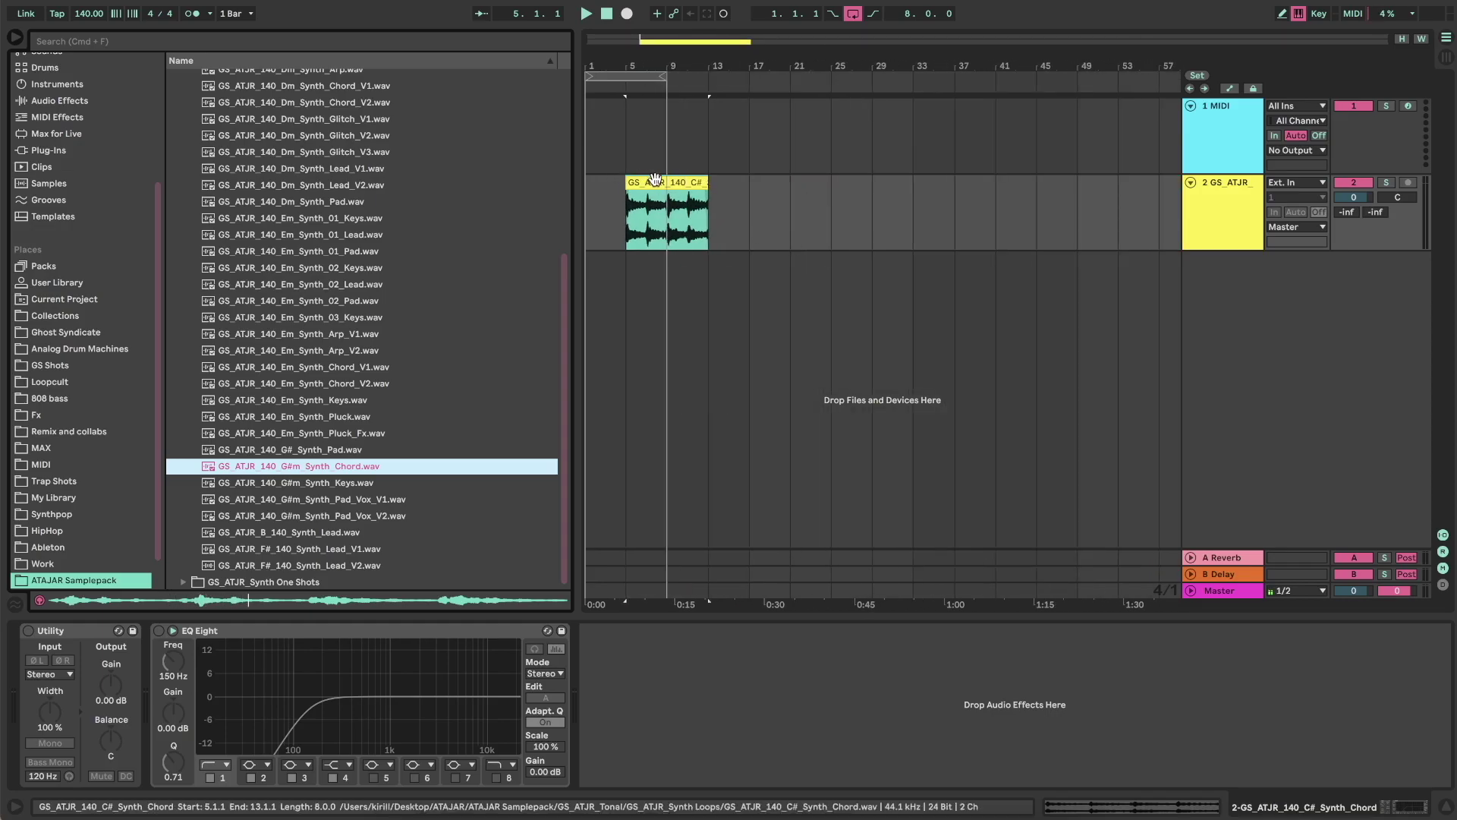
{"action": "left_click_drag", "start_coordinate": [652, 183], "coordinate": [941, 183]}
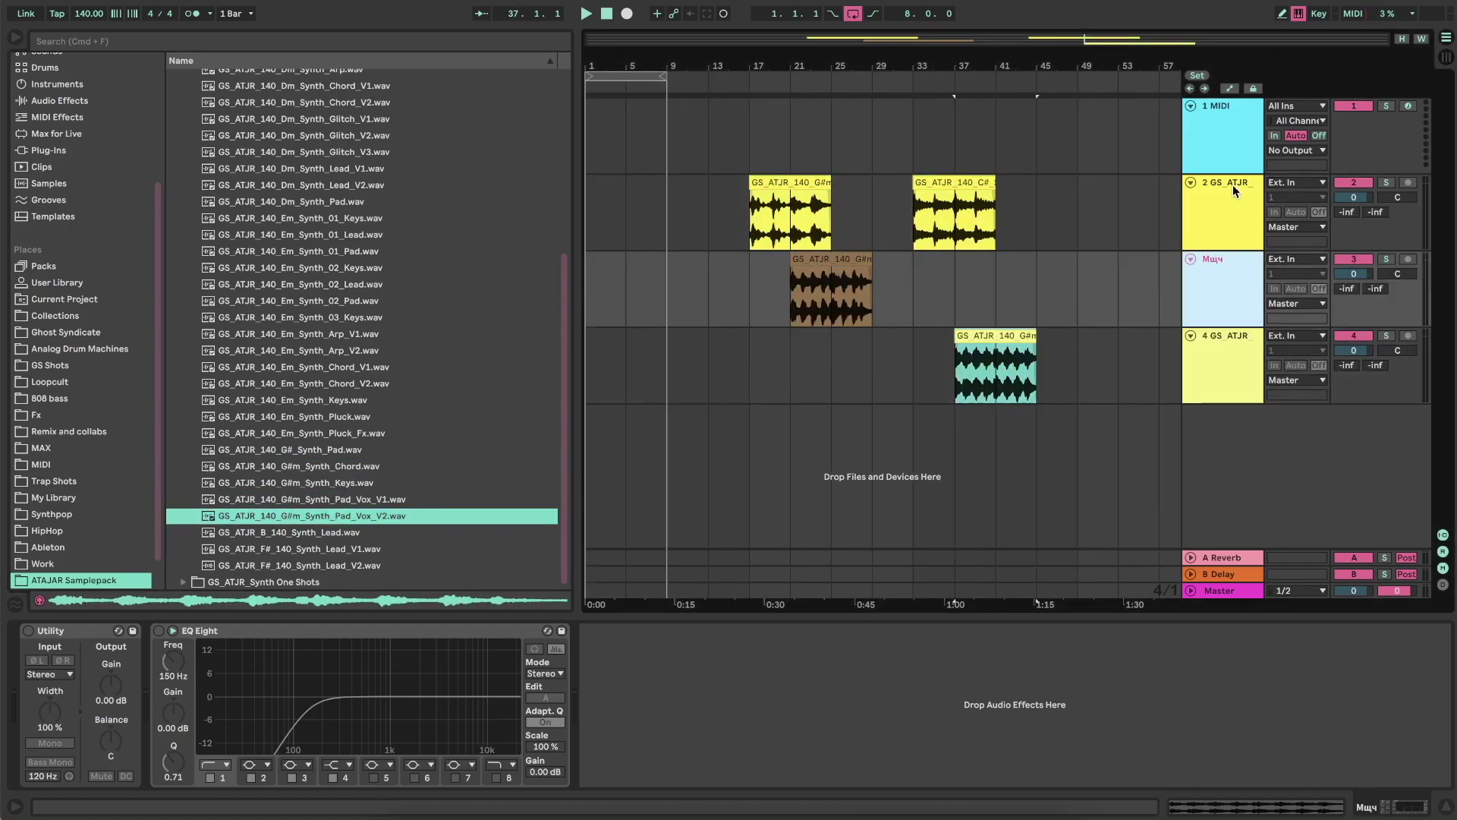
- Rename the second track, which holds the G#m and C# synth chord clips, as Synth
{"action": "left_click", "coordinate": [1231, 190]}
{"action": "key", "text": "super+r"}
{"action": "type", "text": "S"}
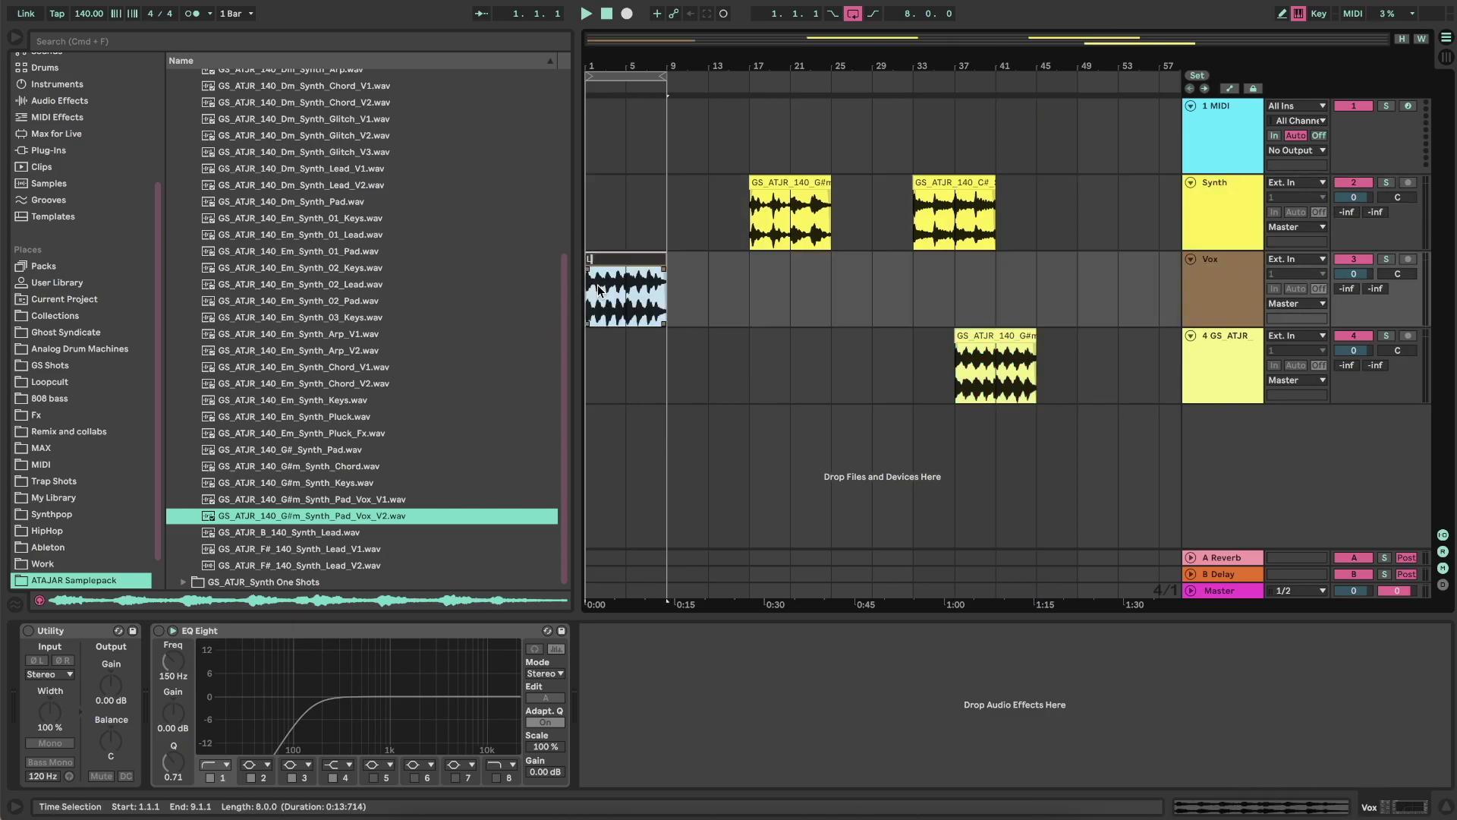
- Duplicate the eight-bar clip at the start of the Vox track twice
{"action": "key", "text": "ctrl+d"}
{"action": "key", "text": "ctrl+d"}
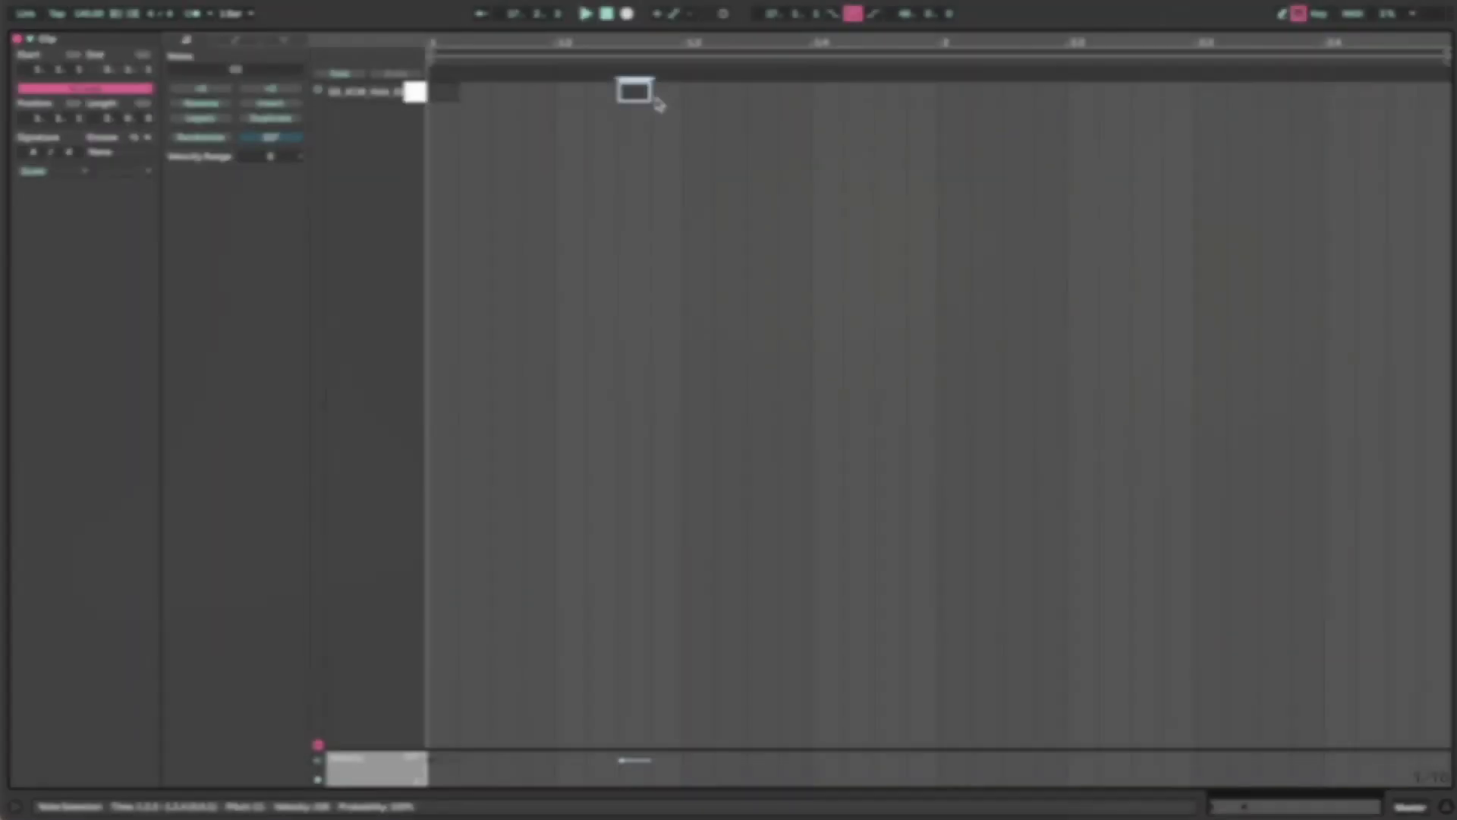
- Add kick notes at 1.2.4 and 2.2.3 in the two-bar GS_ATJR_Kick_03 pattern
{"action": "left_click", "coordinate": [668, 92]}
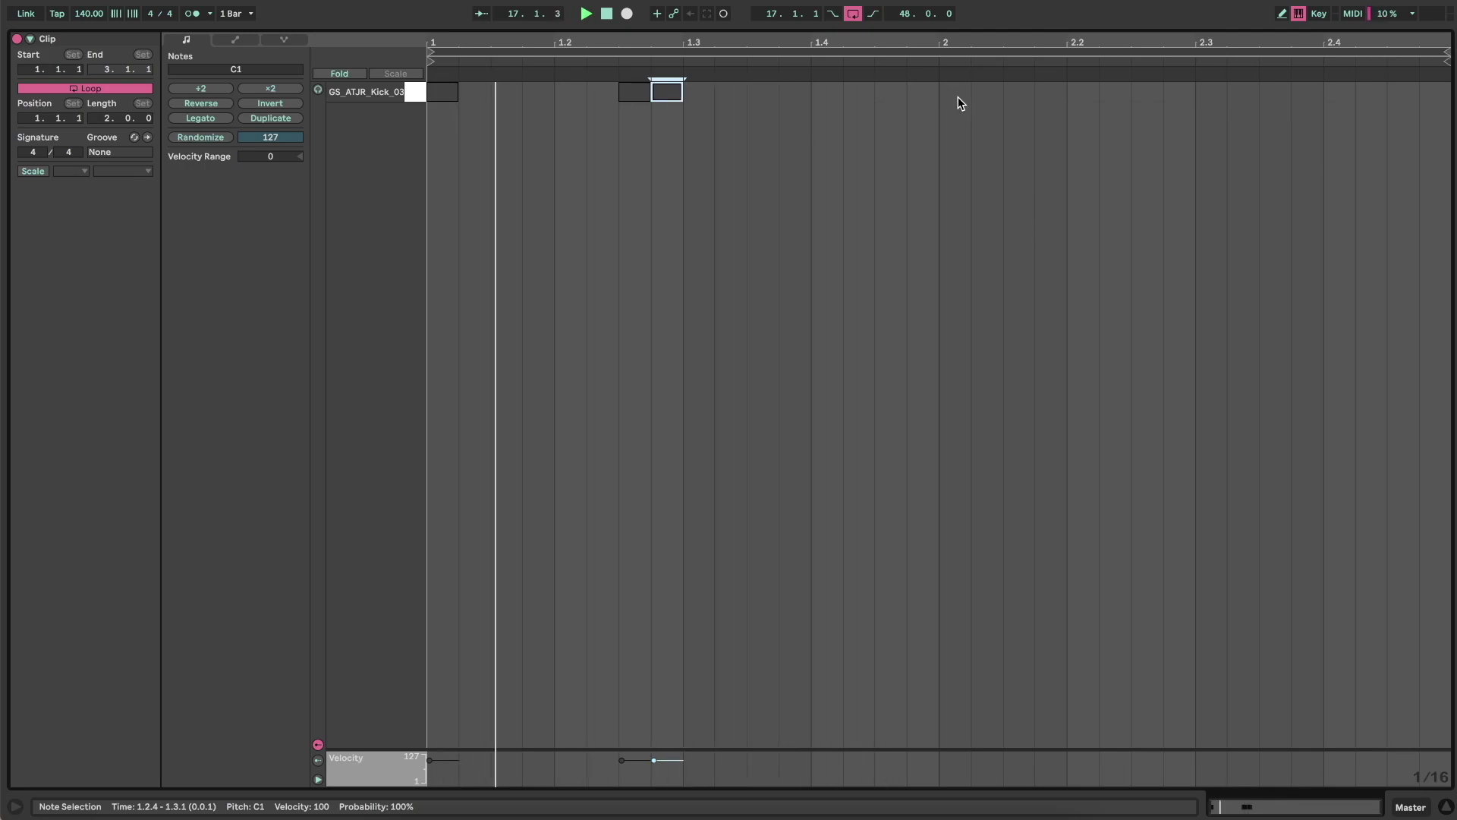
{"action": "left_click", "coordinate": [1132, 93]}
{"action": "left_click", "coordinate": [1143, 92]}
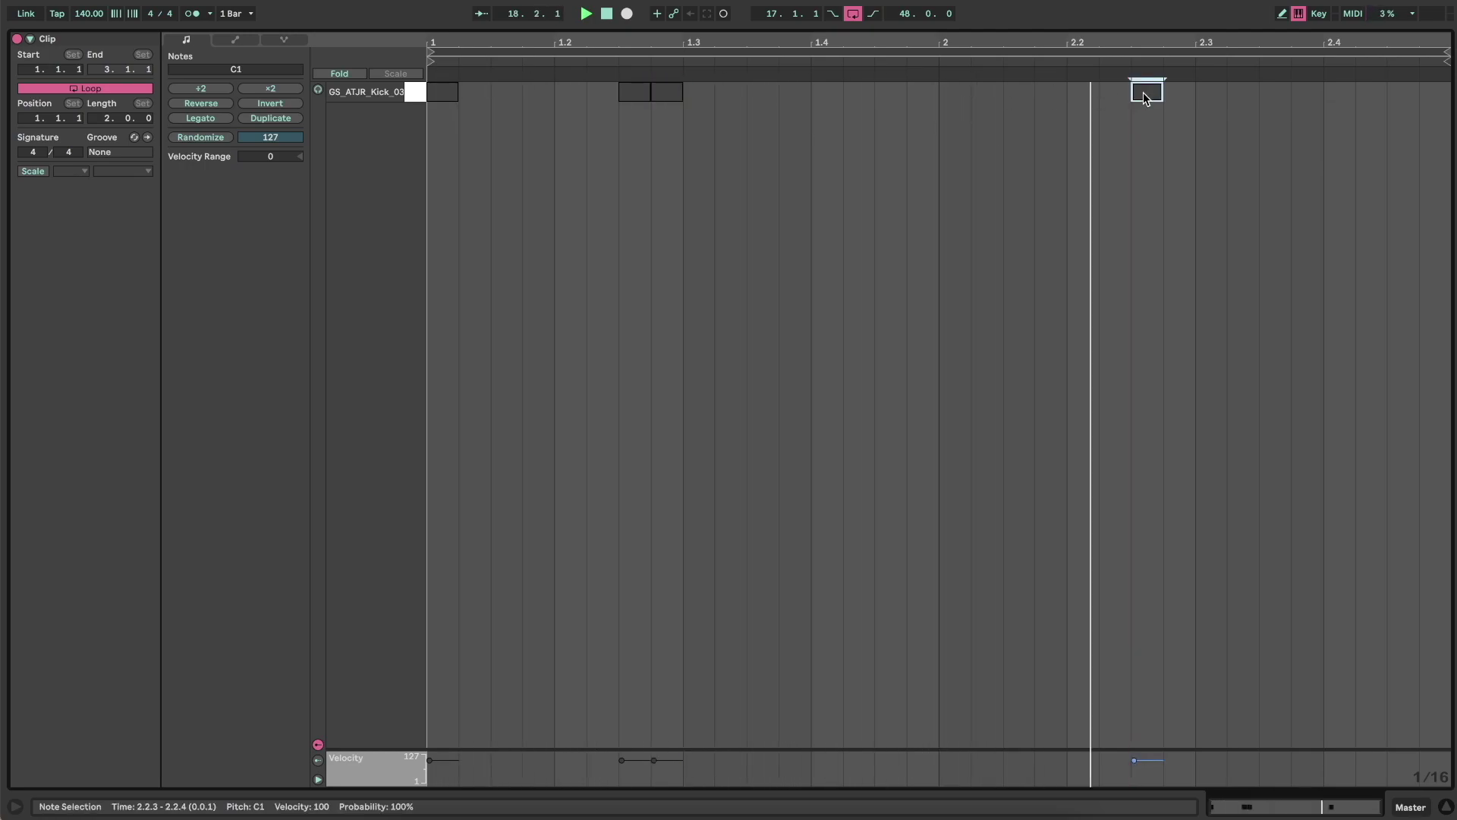
- Duplicate the kick pattern to four bars and add an extra kick note at 4.4.2
{"action": "left_click", "coordinate": [274, 119]}
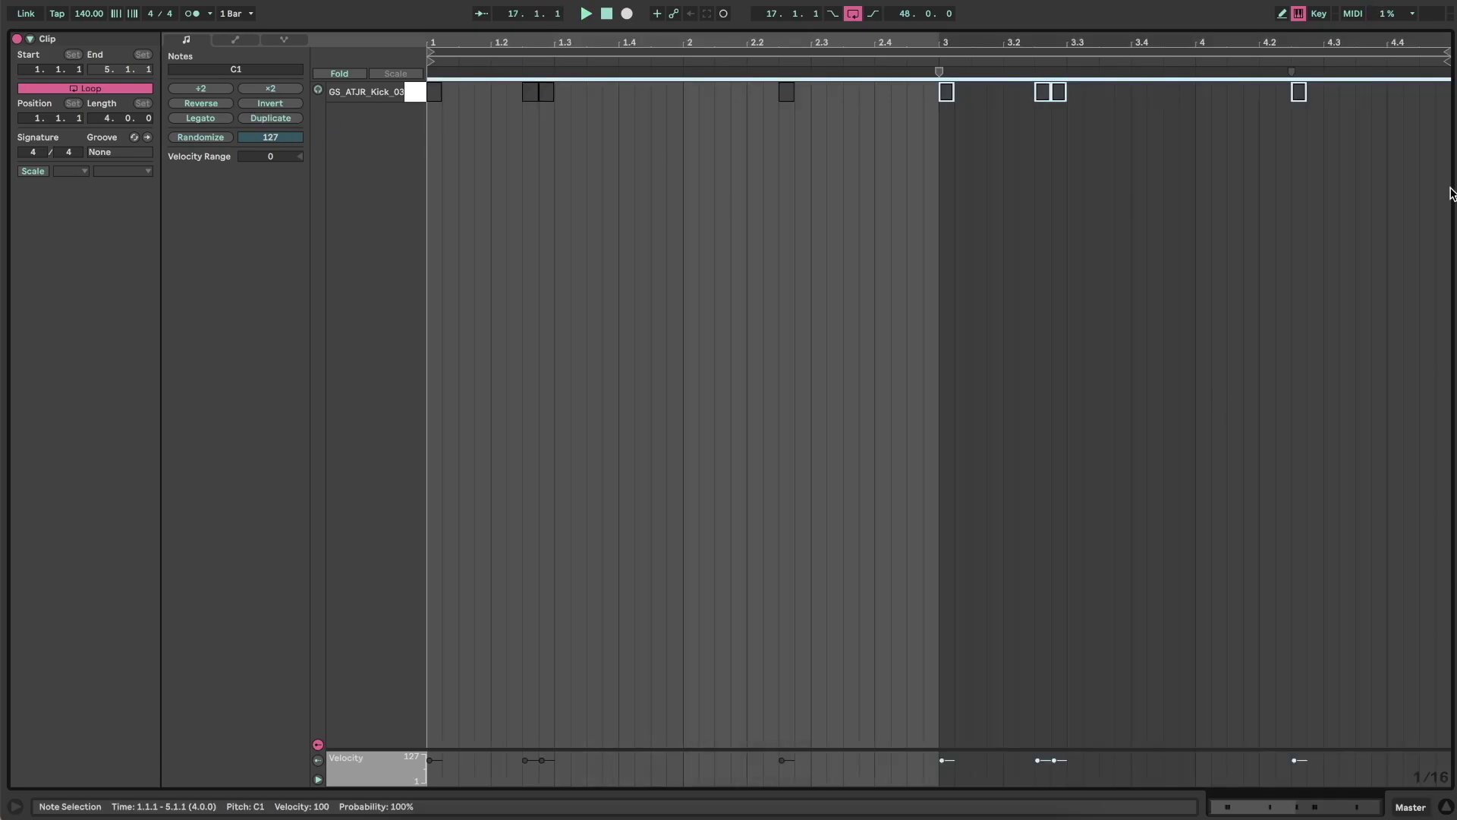
{"action": "left_click", "coordinate": [1412, 91]}
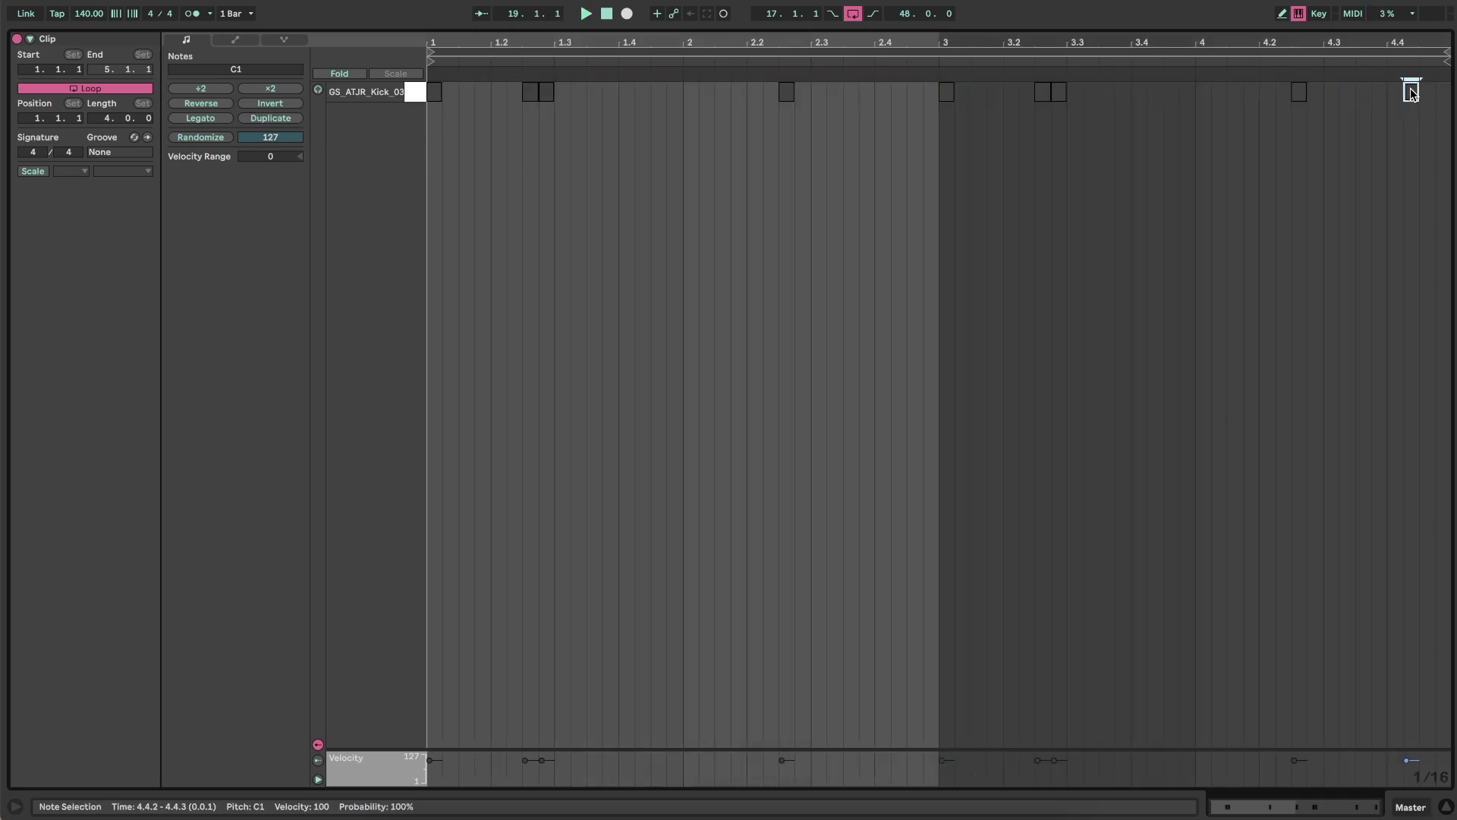
{"action": "left_click", "coordinate": [1407, 800]}
- Select the BD clips from bar 17 to bar 65, duplicate the BD drum track and open the copy's options
{"action": "left_click_drag", "start_coordinate": [705, 365], "coordinate": [1017, 402]}
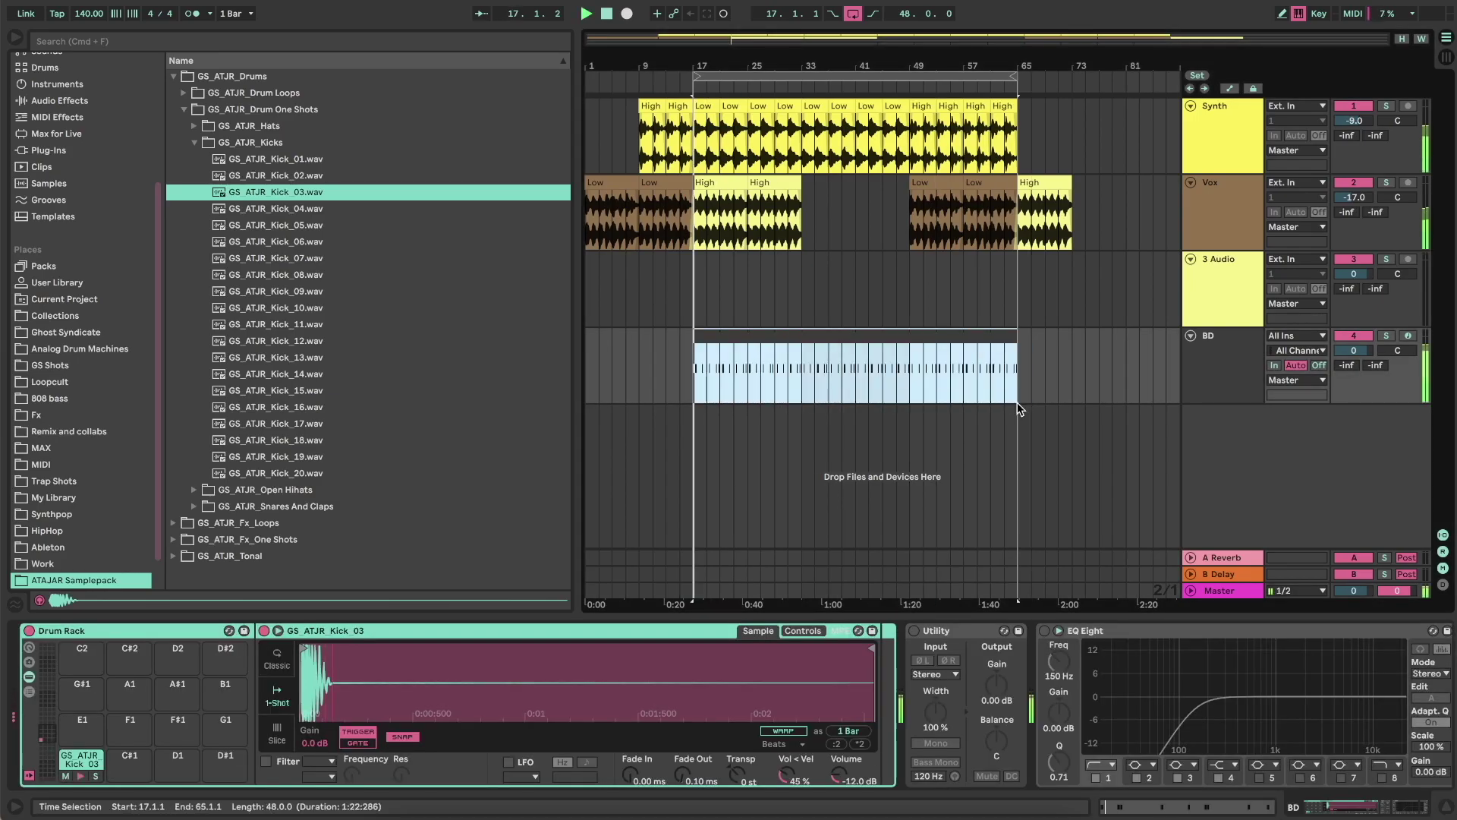
{"action": "scroll", "coordinate": [763, 362], "scroll_direction": "up", "scroll_amount": 5}
{"action": "left_click", "coordinate": [1201, 359]}
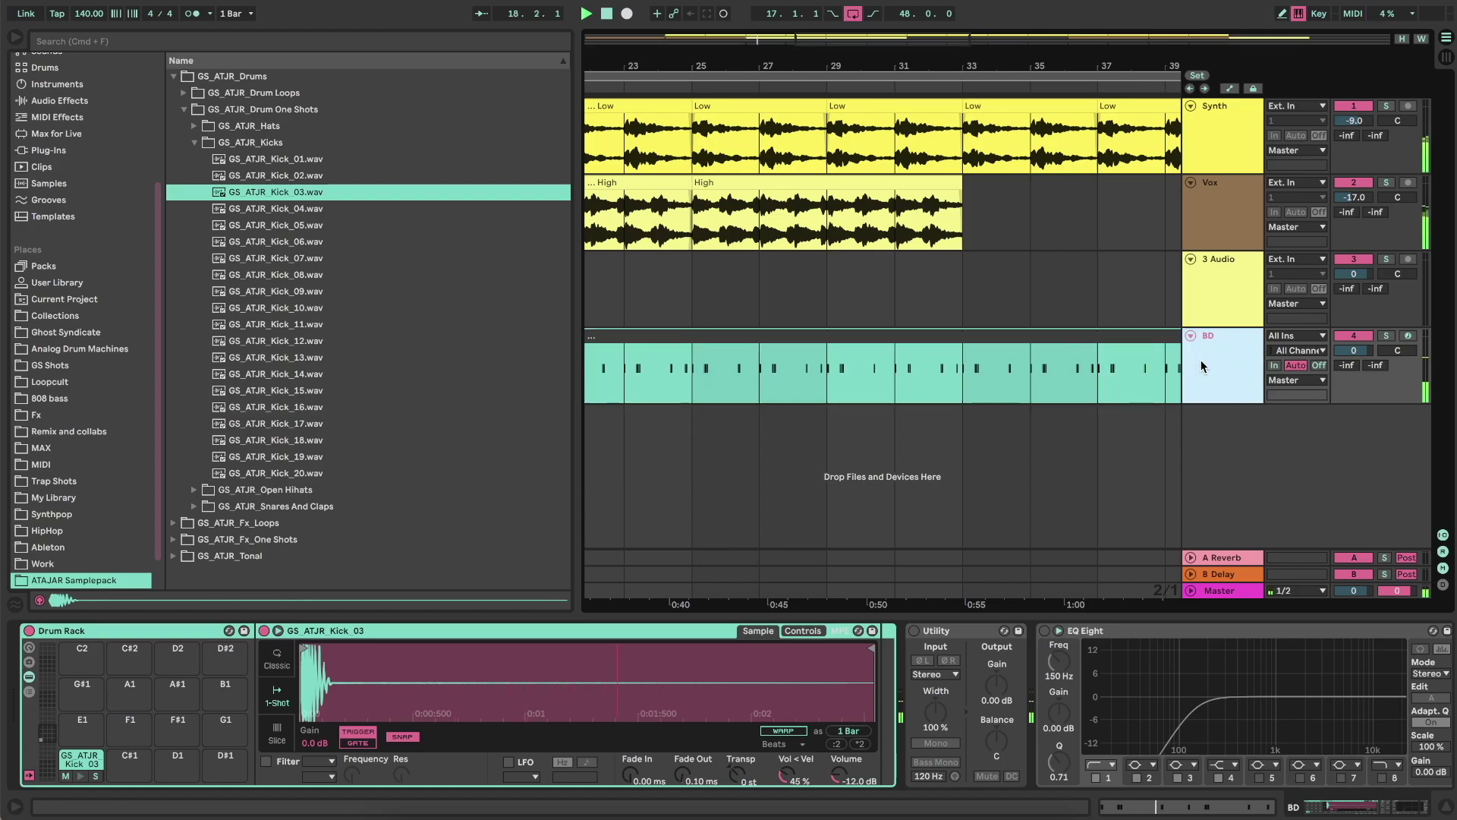
{"action": "key", "text": "super+d"}
{"action": "right_click", "coordinate": [1227, 418]}
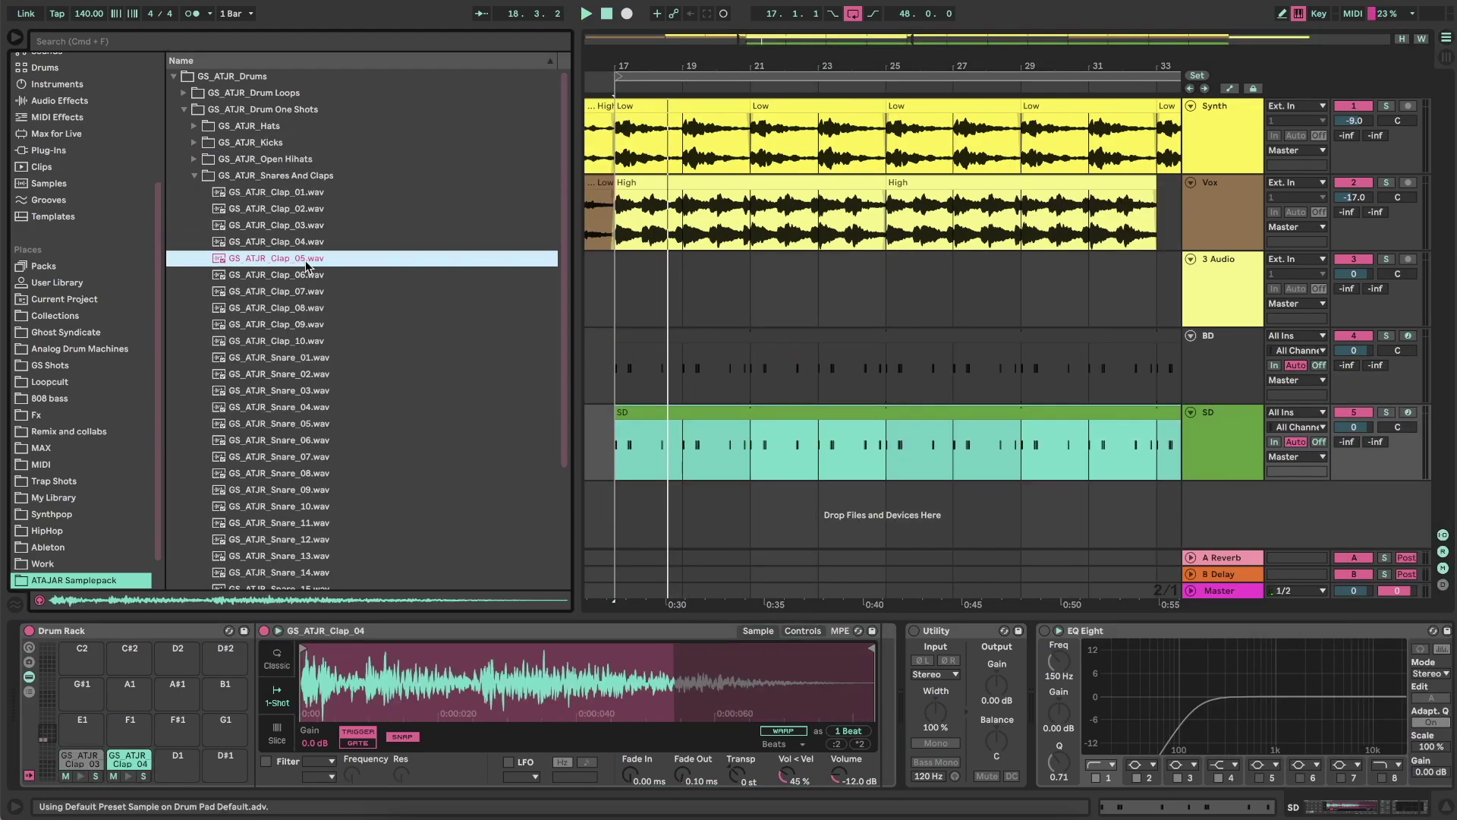
- Pick another clap sample and place Clap_03 notes on the third beat of all four bars in the SD clip
{"action": "left_click", "coordinate": [289, 302]}
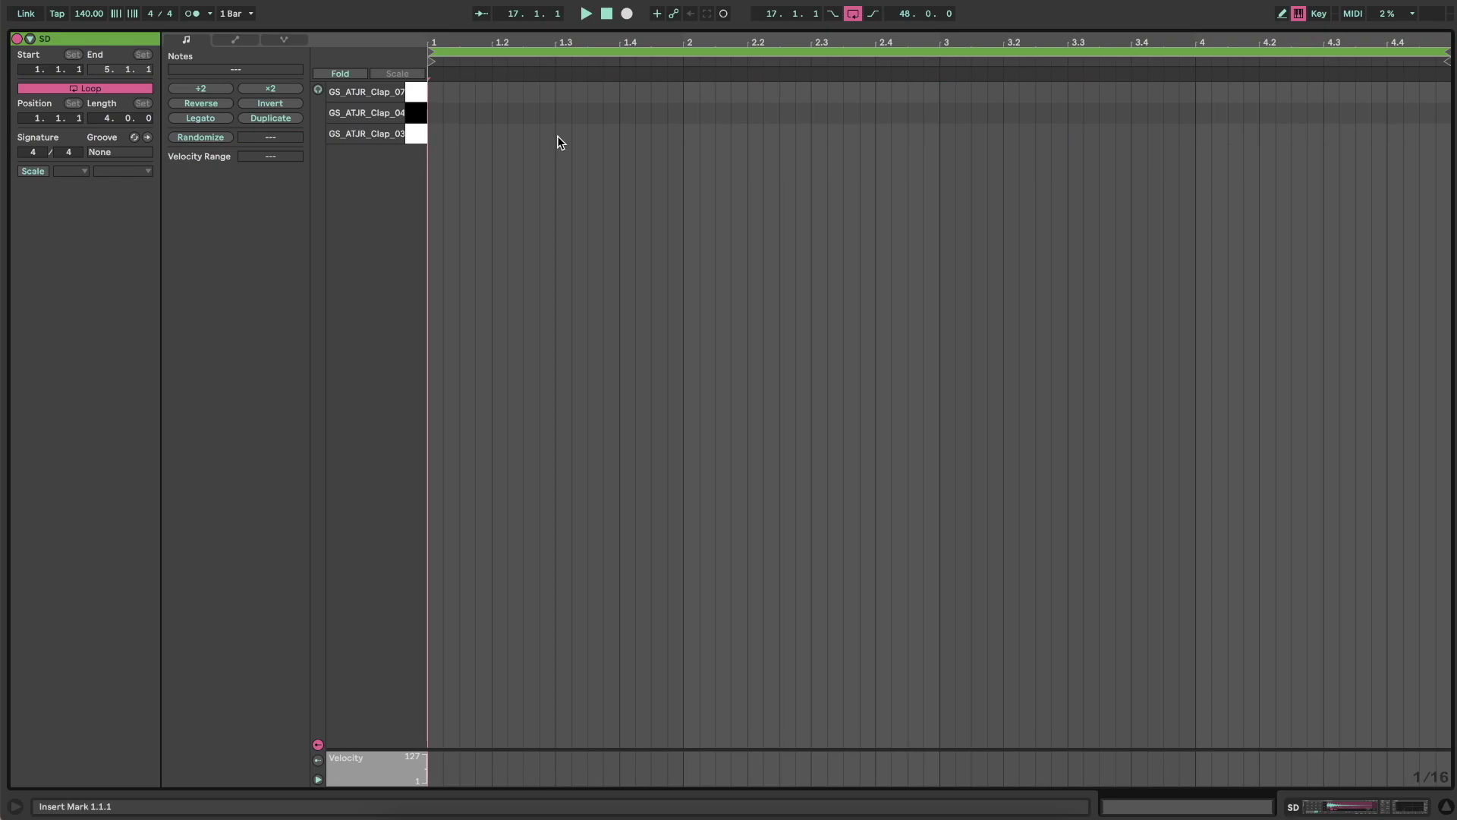
{"action": "double_click", "coordinate": [563, 134]}
{"action": "double_click", "coordinate": [818, 133]}
{"action": "double_click", "coordinate": [1076, 134]}
{"action": "double_click", "coordinate": [1331, 134]}
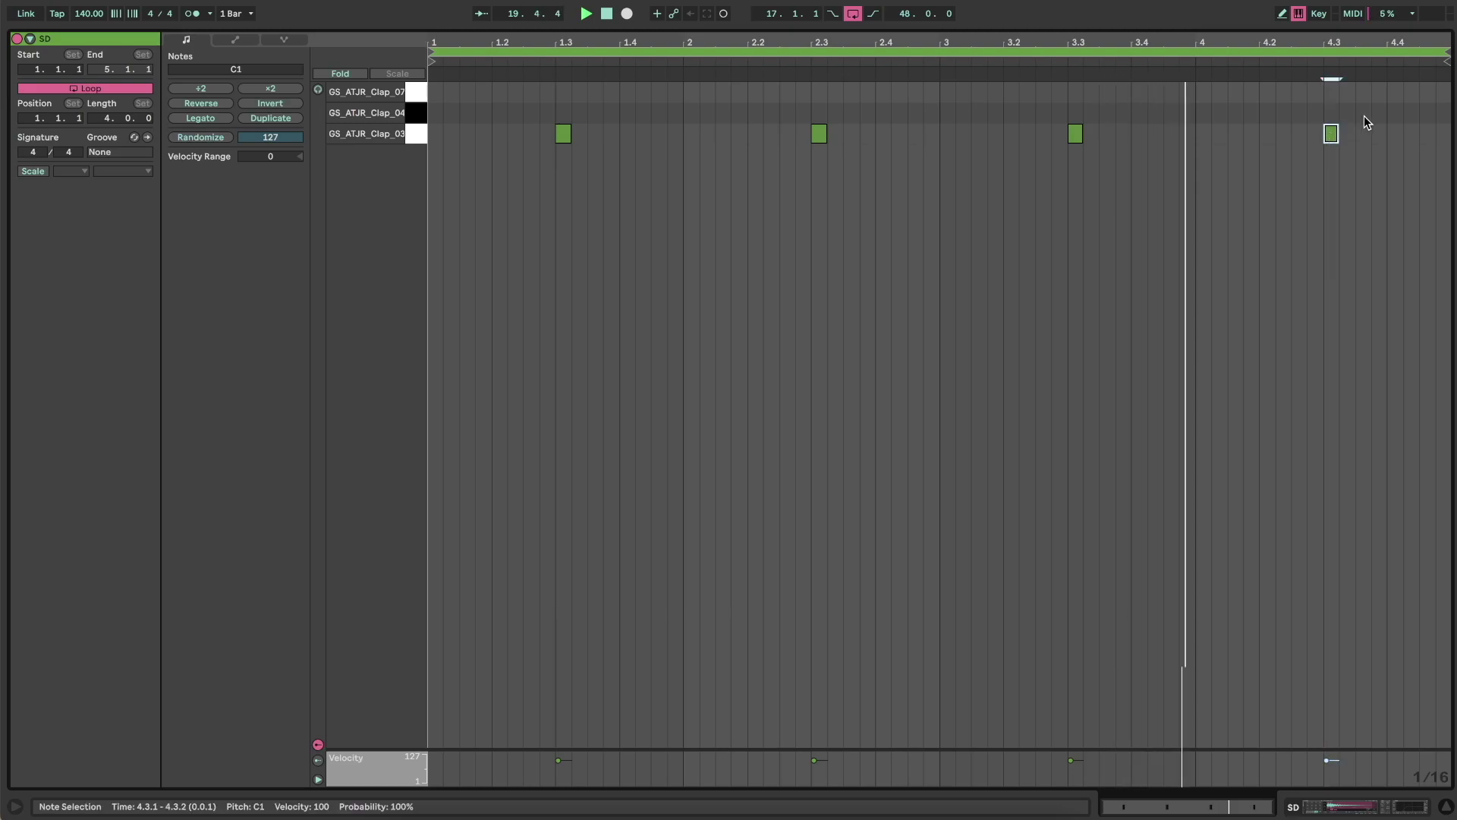
- Add a Clap_07 note at 4.3.4 and a Clap_04 note at 4.4.3 as a fill ending the SD clip
{"action": "double_click", "coordinate": [1379, 92]}
{"action": "double_click", "coordinate": [1427, 113]}
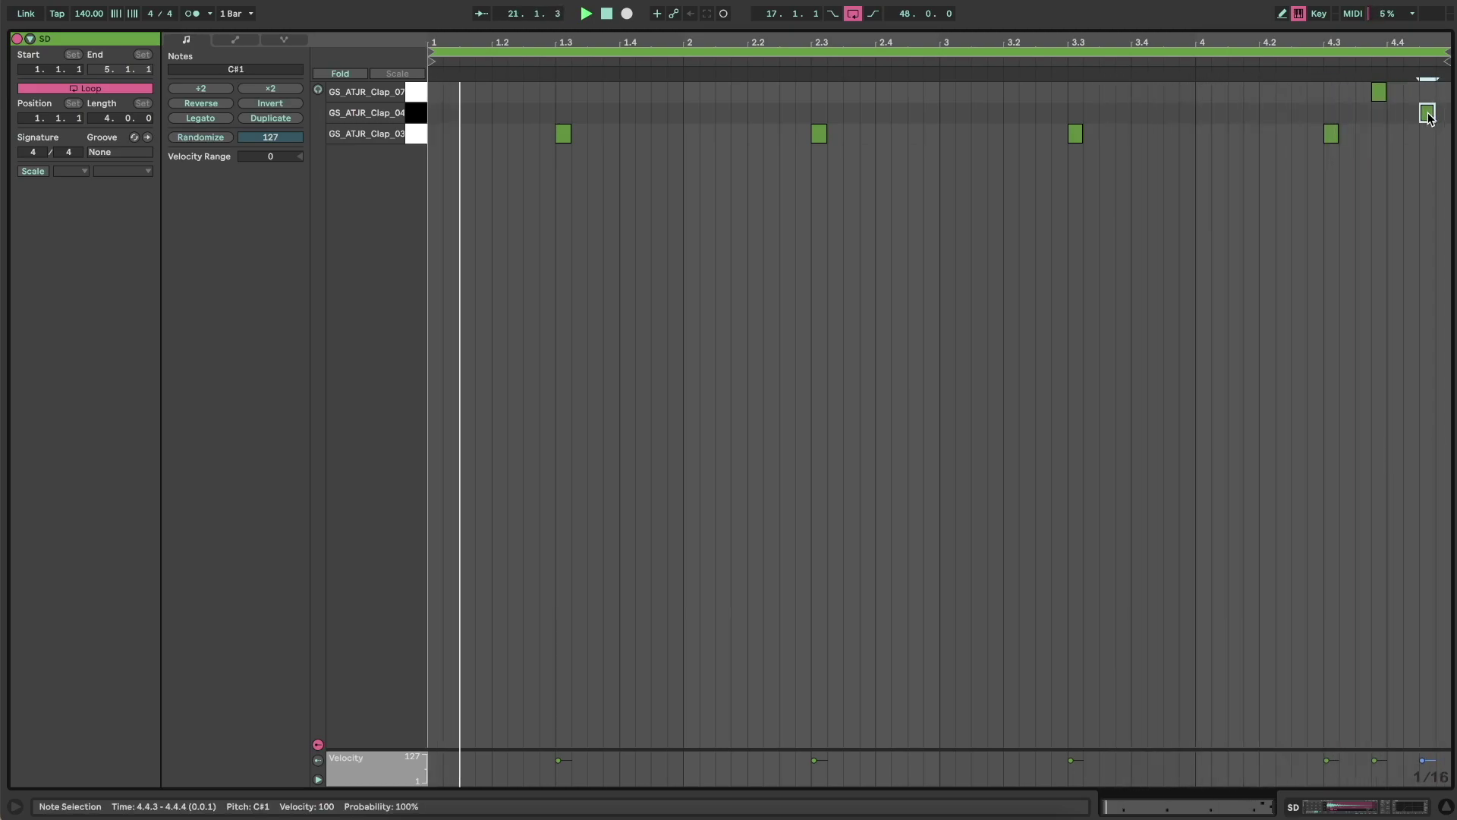
{"action": "left_click", "coordinate": [1330, 59]}
{"action": "left_click", "coordinate": [1349, 809]}
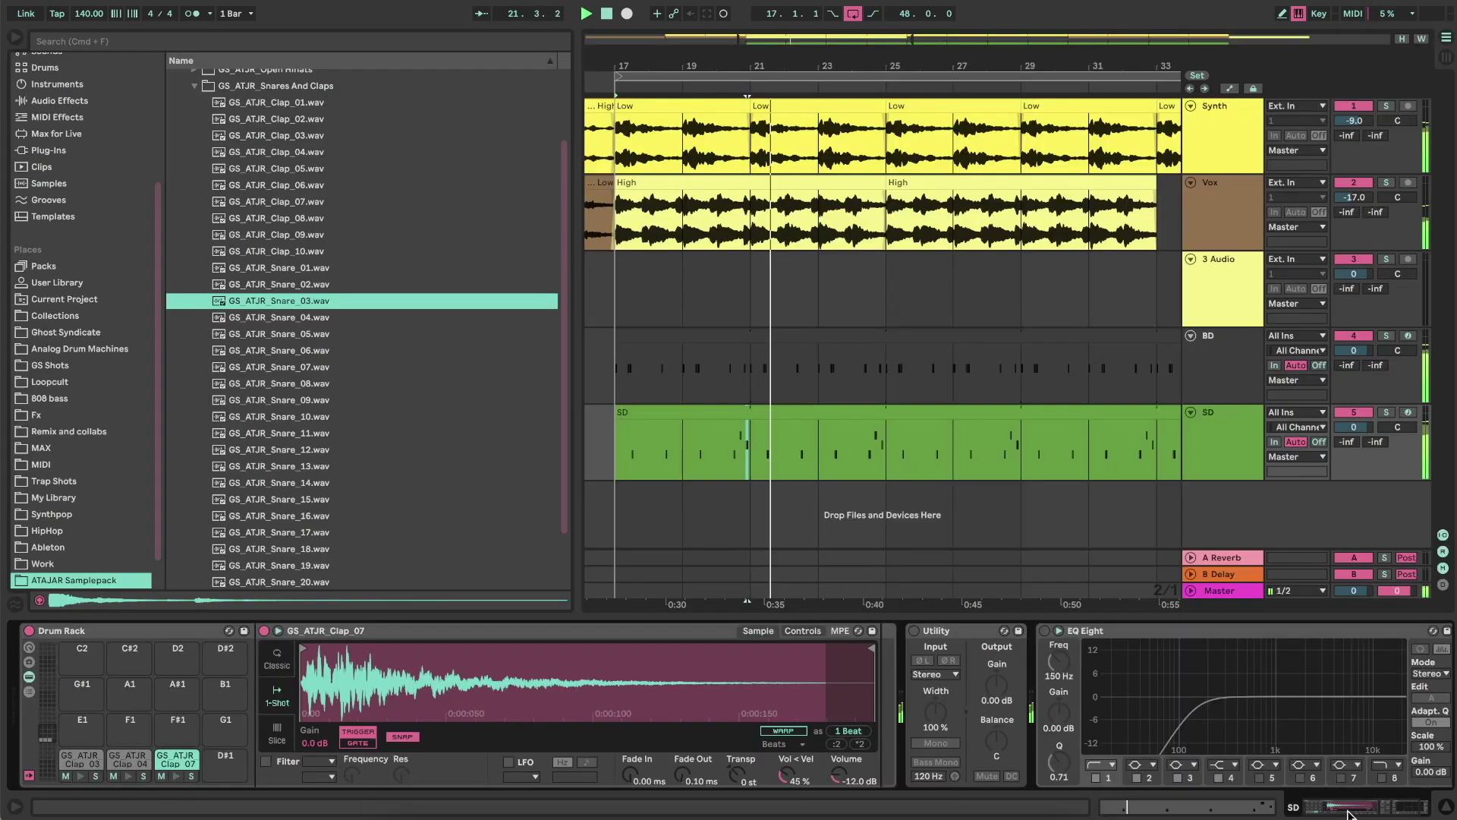
- Audition snares 04 and 03 and load GS_ATJR_Snare_03 onto the D#1 pad of the SD Drum Rack
{"action": "left_click", "coordinate": [339, 320]}
{"action": "key", "text": "Up"}
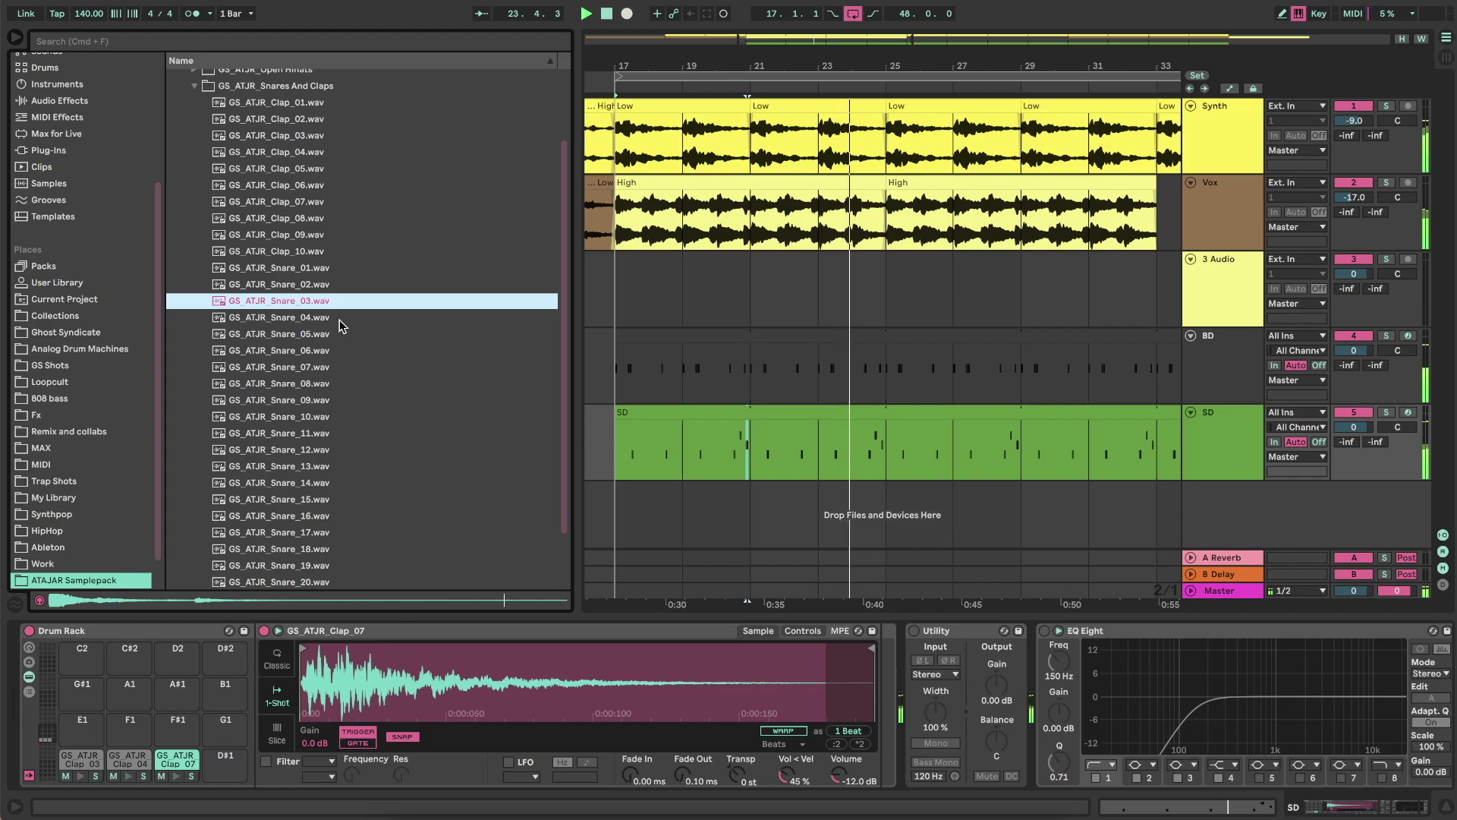
{"action": "left_click_drag", "start_coordinate": [310, 302], "coordinate": [232, 764]}
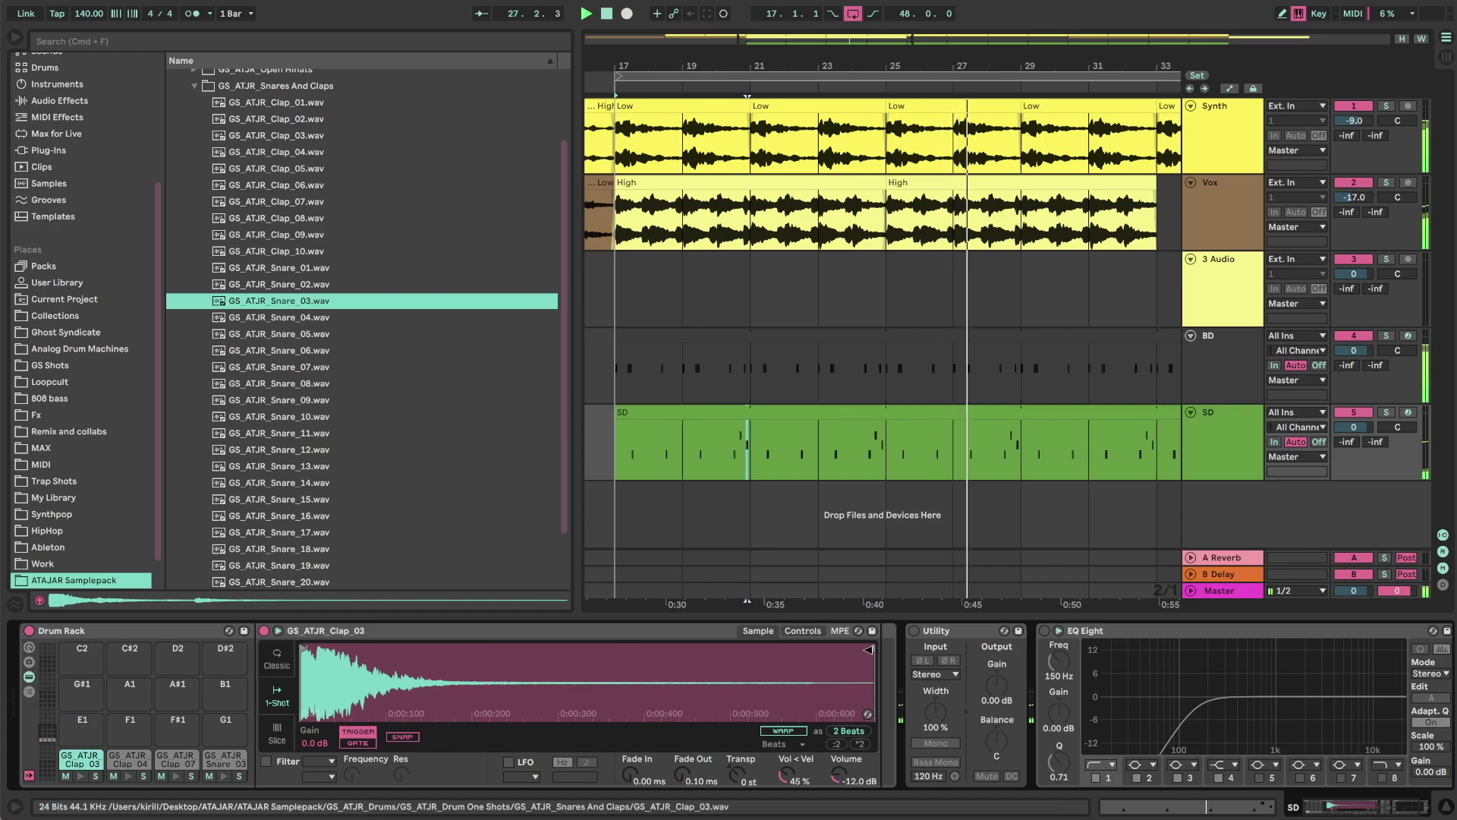
- Shorten the Clap_03 sample by bringing its end marker in to the early tail, and turn off Snap for the Clap_04 sample
{"action": "left_click_drag", "start_coordinate": [868, 650], "coordinate": [497, 650]}
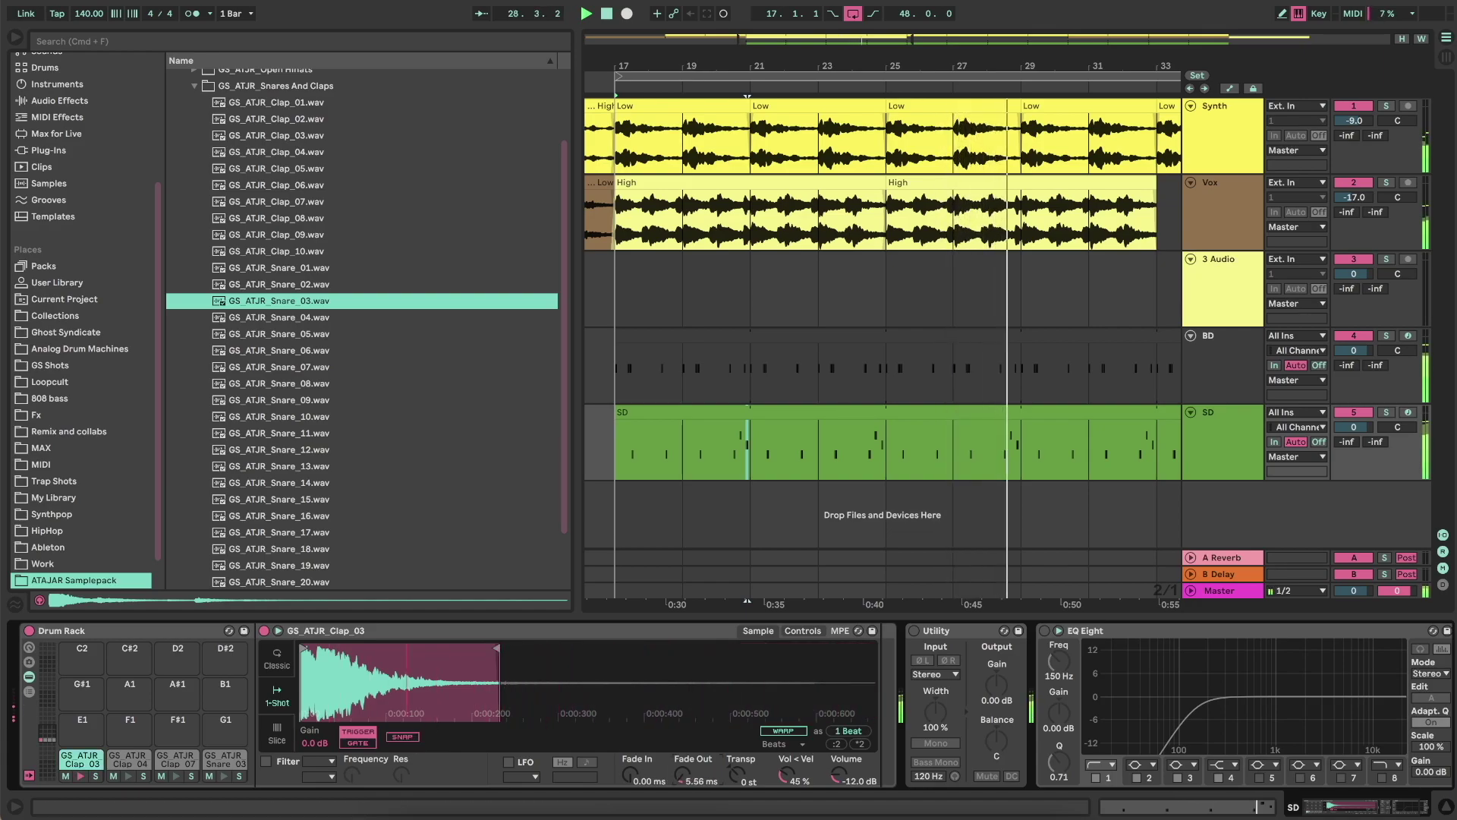
{"action": "left_click_drag", "start_coordinate": [497, 649], "coordinate": [451, 653]}
{"action": "left_click", "coordinate": [128, 761]}
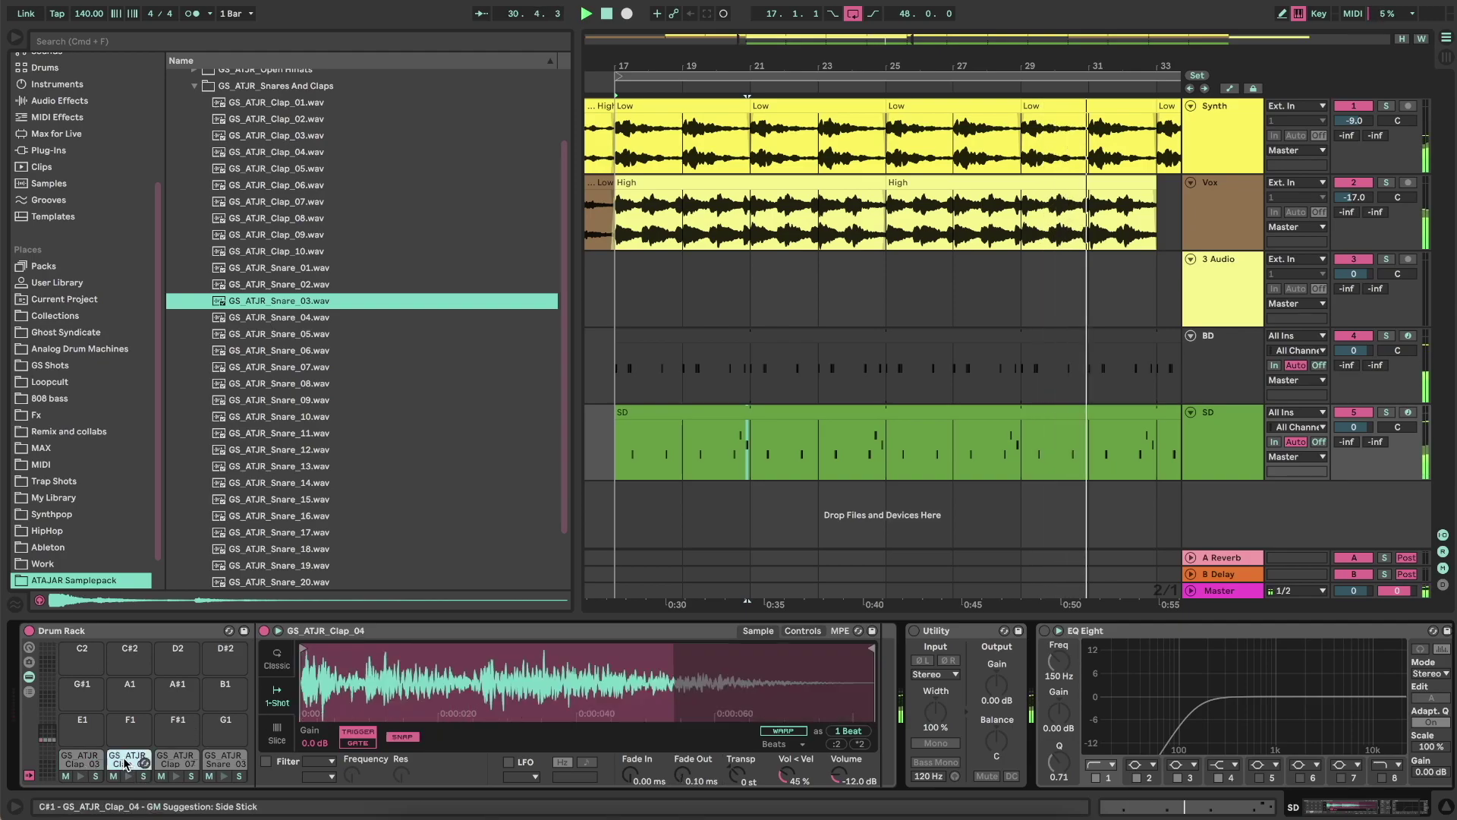
{"action": "left_click", "coordinate": [397, 738]}
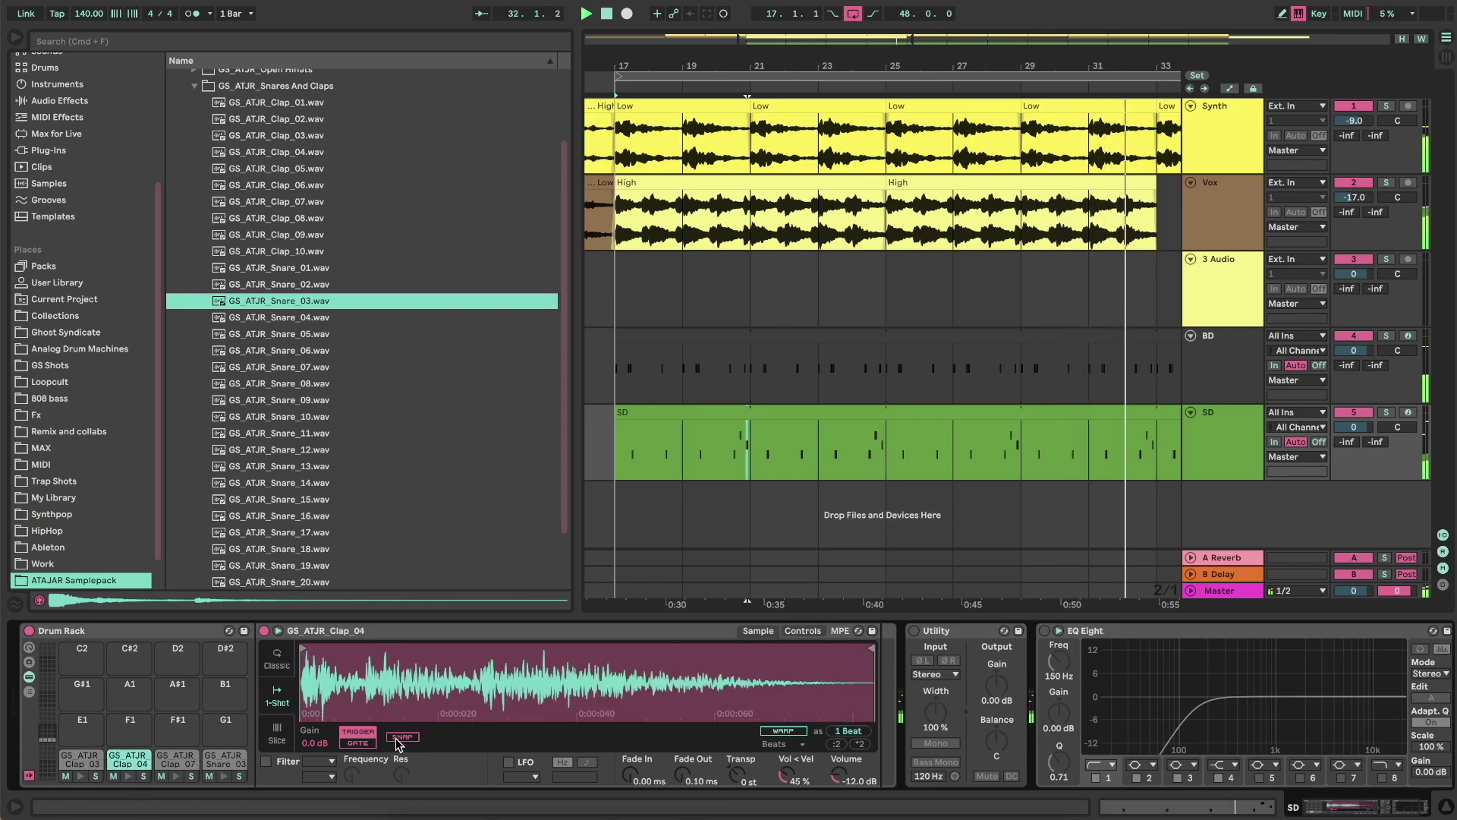
- Audition the snare one-shots from GS_ATJR_Snare_05 through GS_ATJR_Snare_11 over the playing beat
{"action": "left_click", "coordinate": [302, 332]}
{"action": "left_click", "coordinate": [296, 351]}
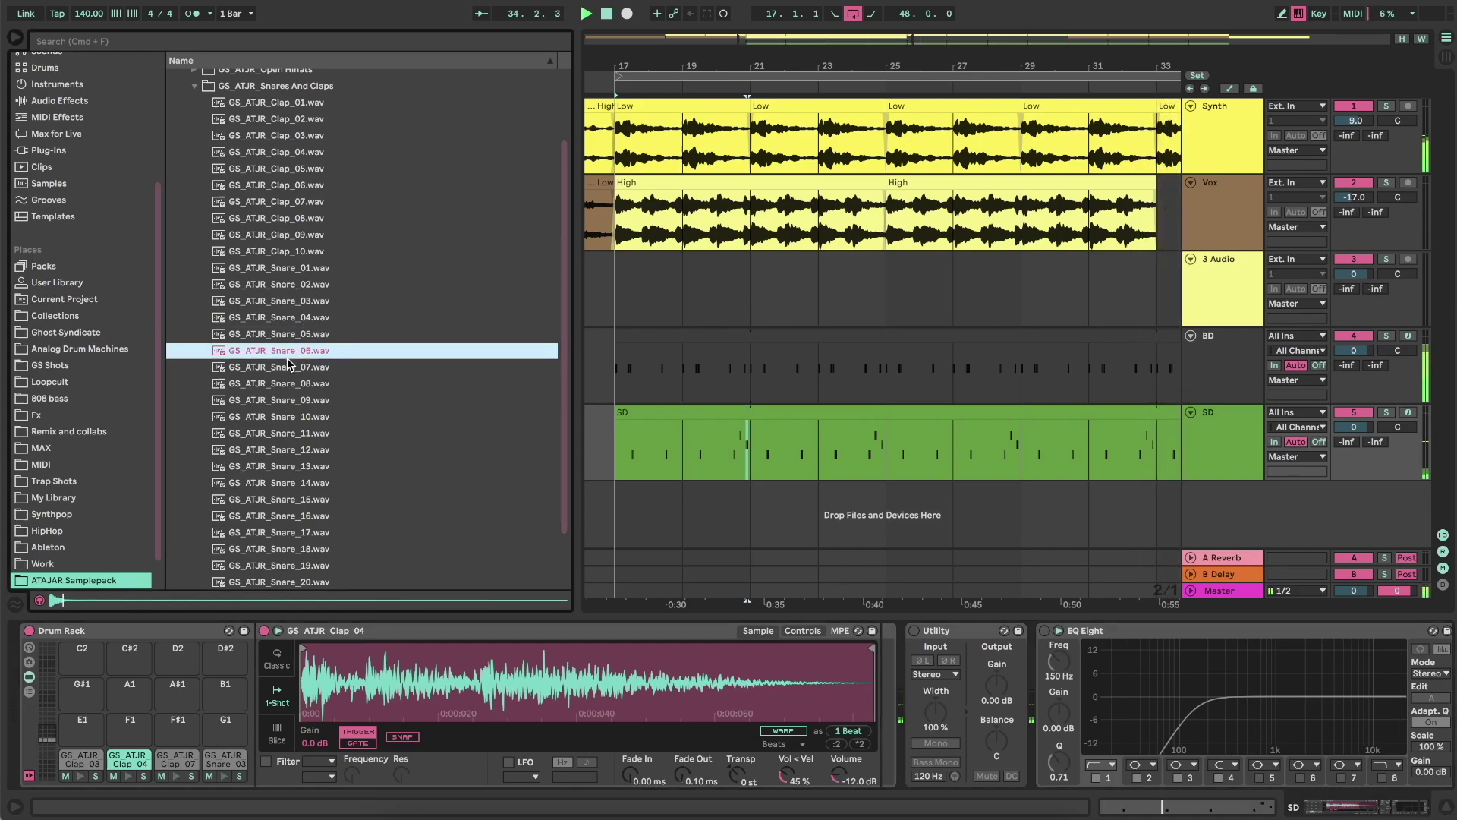
{"action": "left_click", "coordinate": [288, 369]}
{"action": "left_click", "coordinate": [287, 387]}
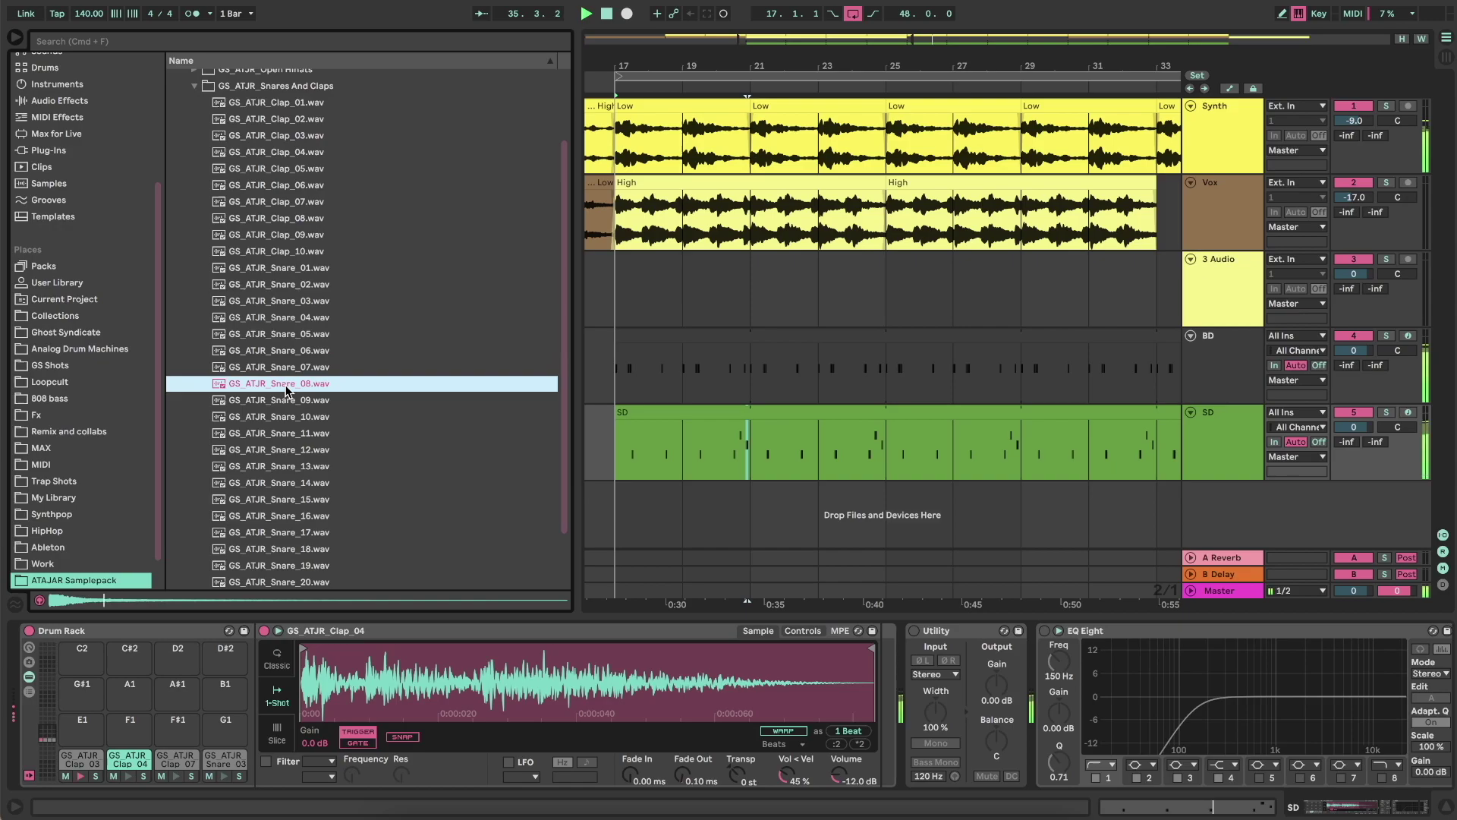
{"action": "key", "text": "Down"}
{"action": "key", "text": "Down"}
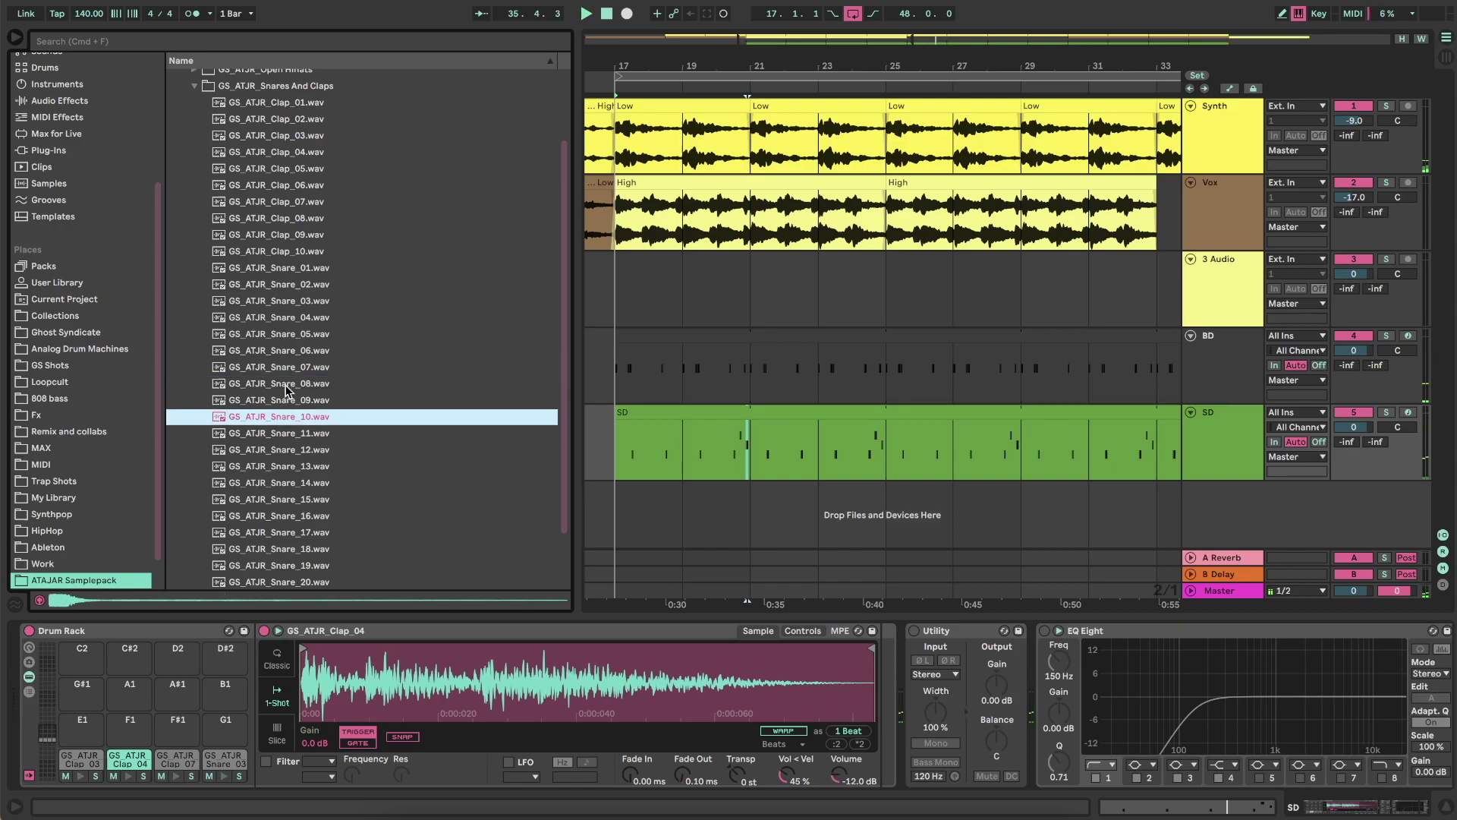
{"action": "key", "text": "Down"}
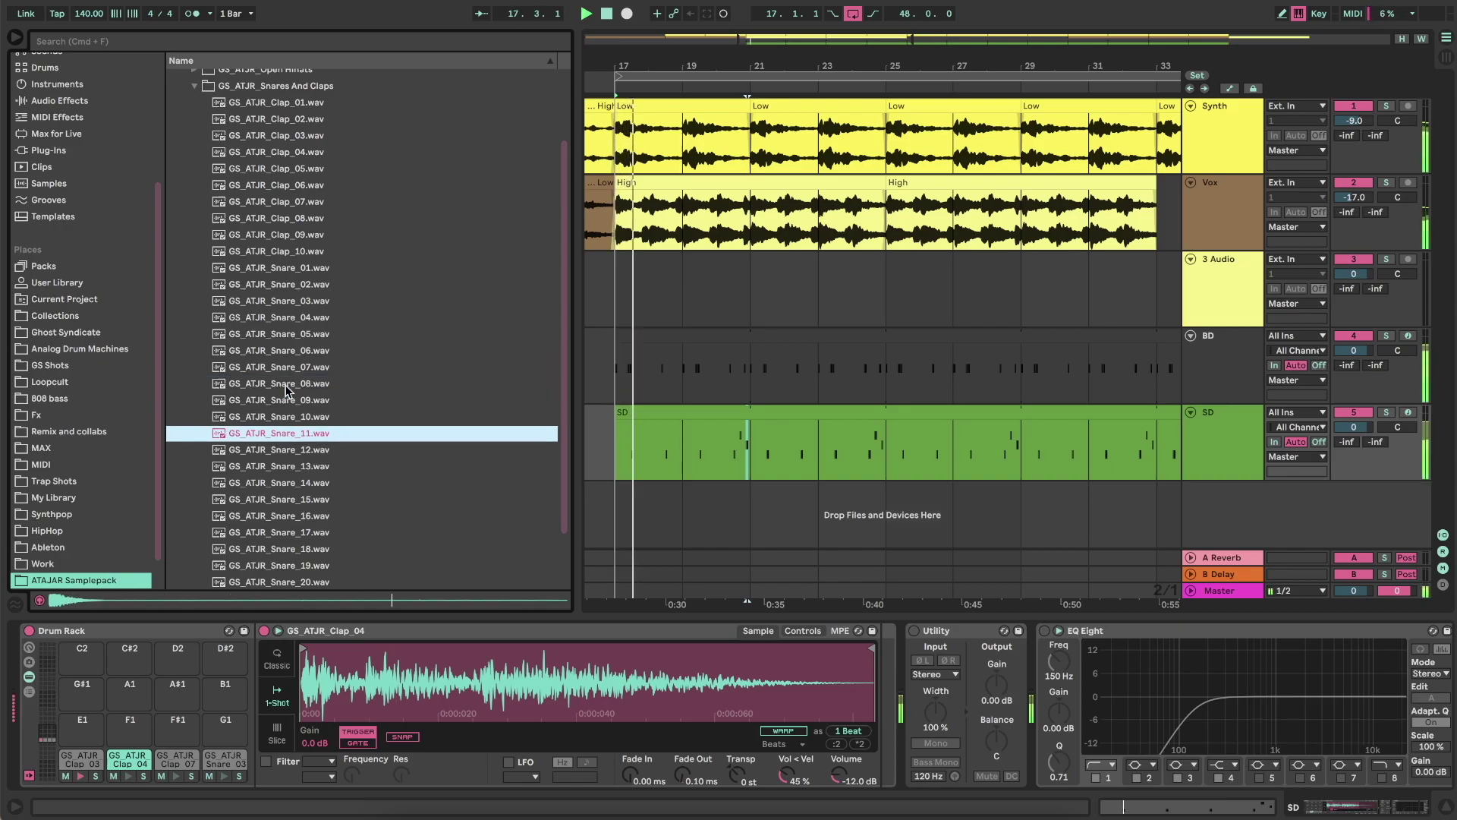
- Load GS_ATJR_Snare_11 onto the E1 pad of the SD Drum Rack and rename the SD clip starting at bar 33 as SD 2
{"action": "left_click_drag", "start_coordinate": [291, 444], "coordinate": [82, 721]}
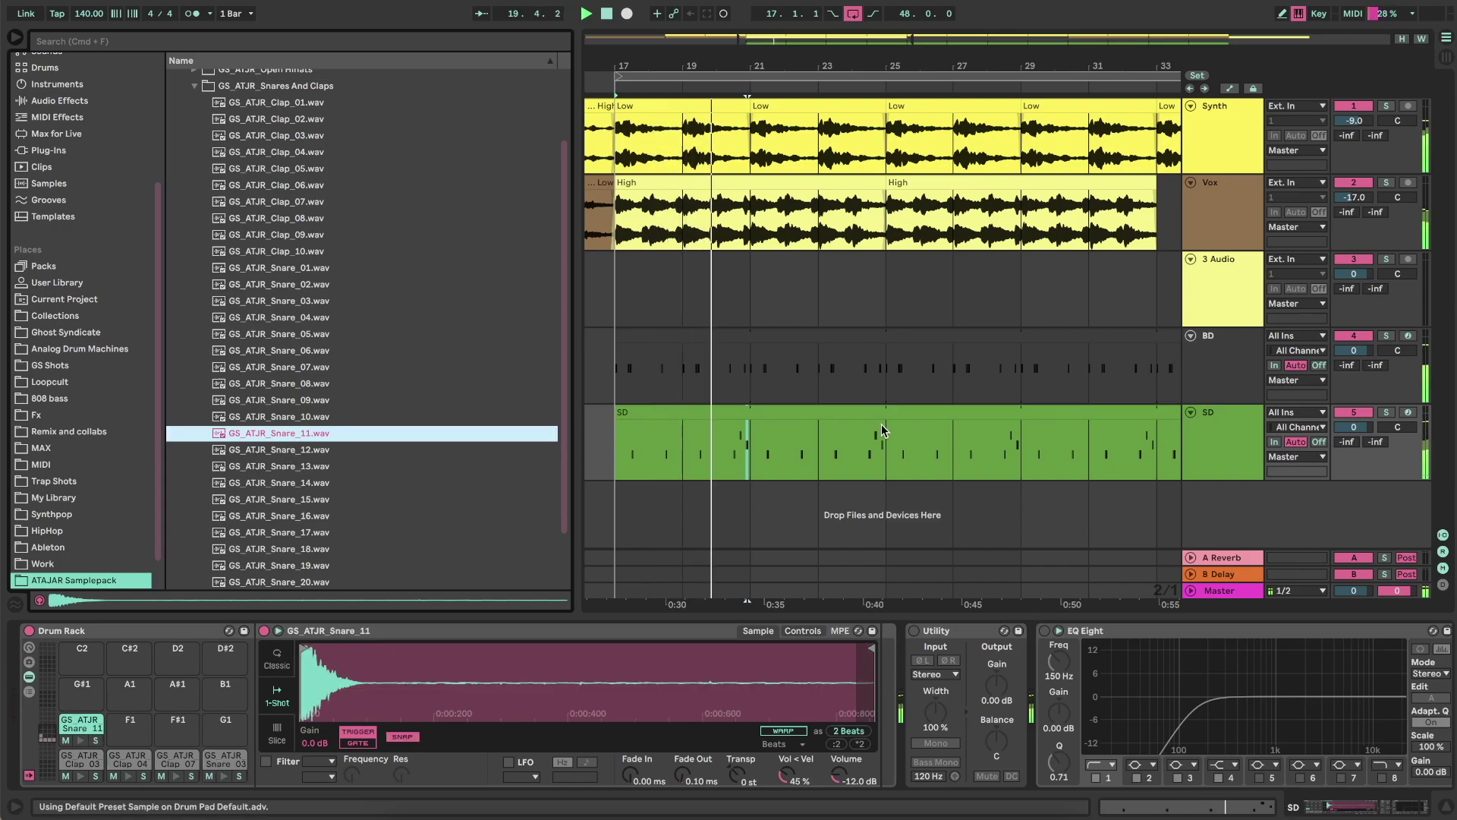
{"action": "scroll", "coordinate": [836, 440], "scroll_direction": "right", "scroll_amount": 5}
{"action": "left_click", "coordinate": [954, 451]}
{"action": "left_click", "coordinate": [997, 410]}
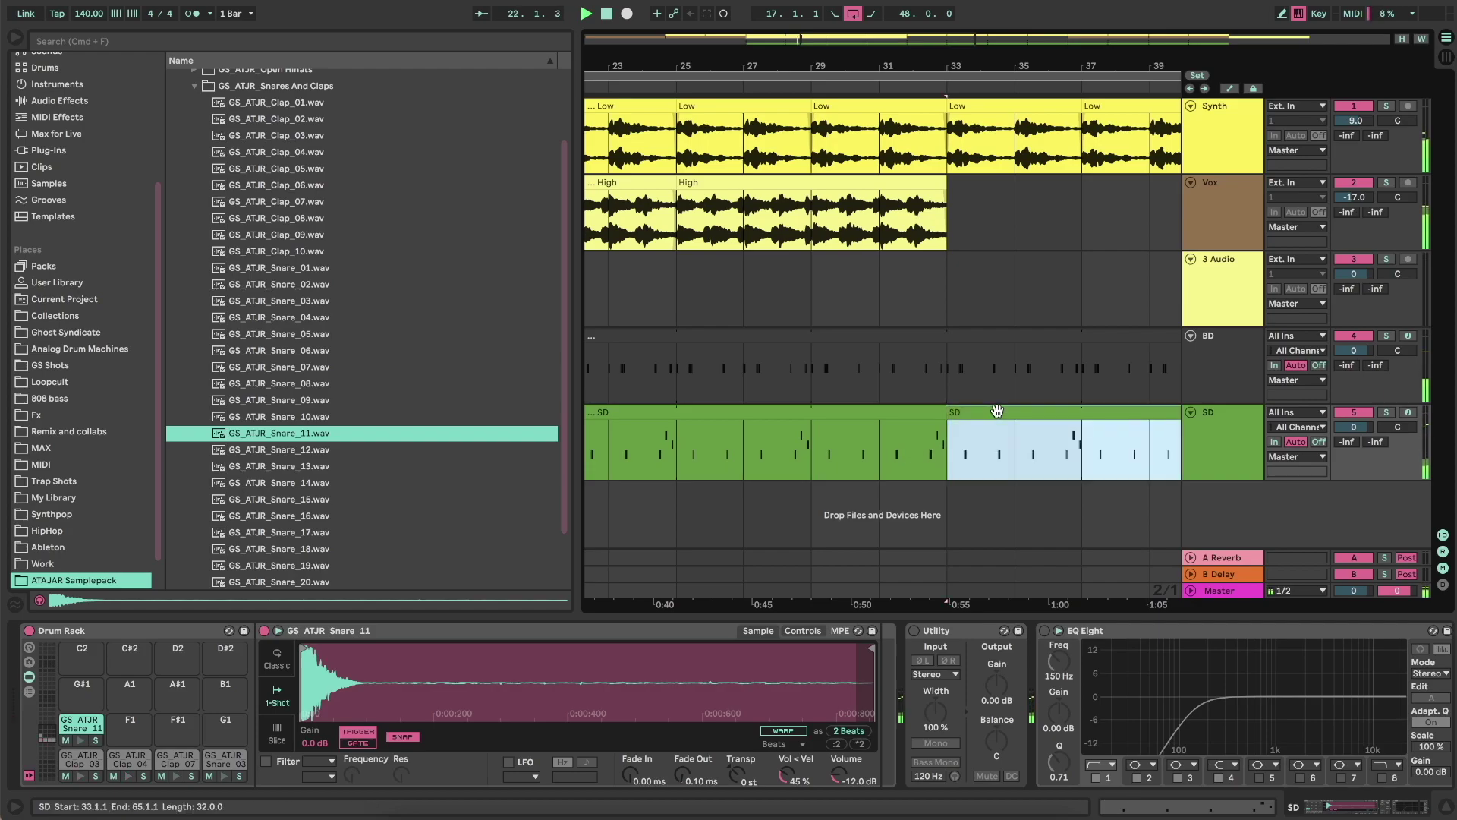
{"action": "key", "text": "super+r"}
{"action": "key", "text": "Return"}
- Add a GS_ATJR_Snare_03 note at 3.3.1 in the SD clip that ends at bar 33
{"action": "double_click", "coordinate": [751, 412]}
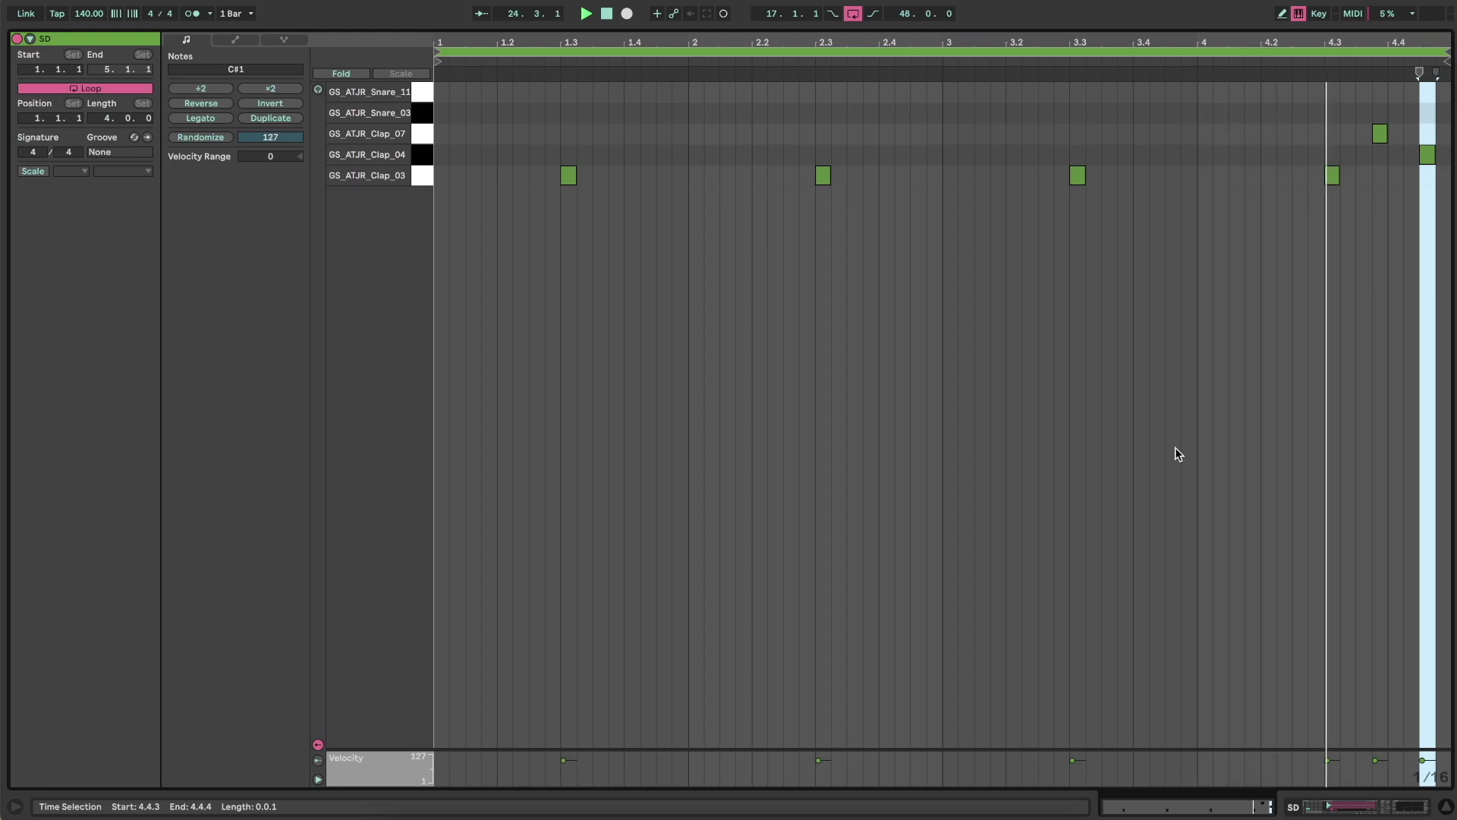
{"action": "left_click", "coordinate": [1319, 806]}
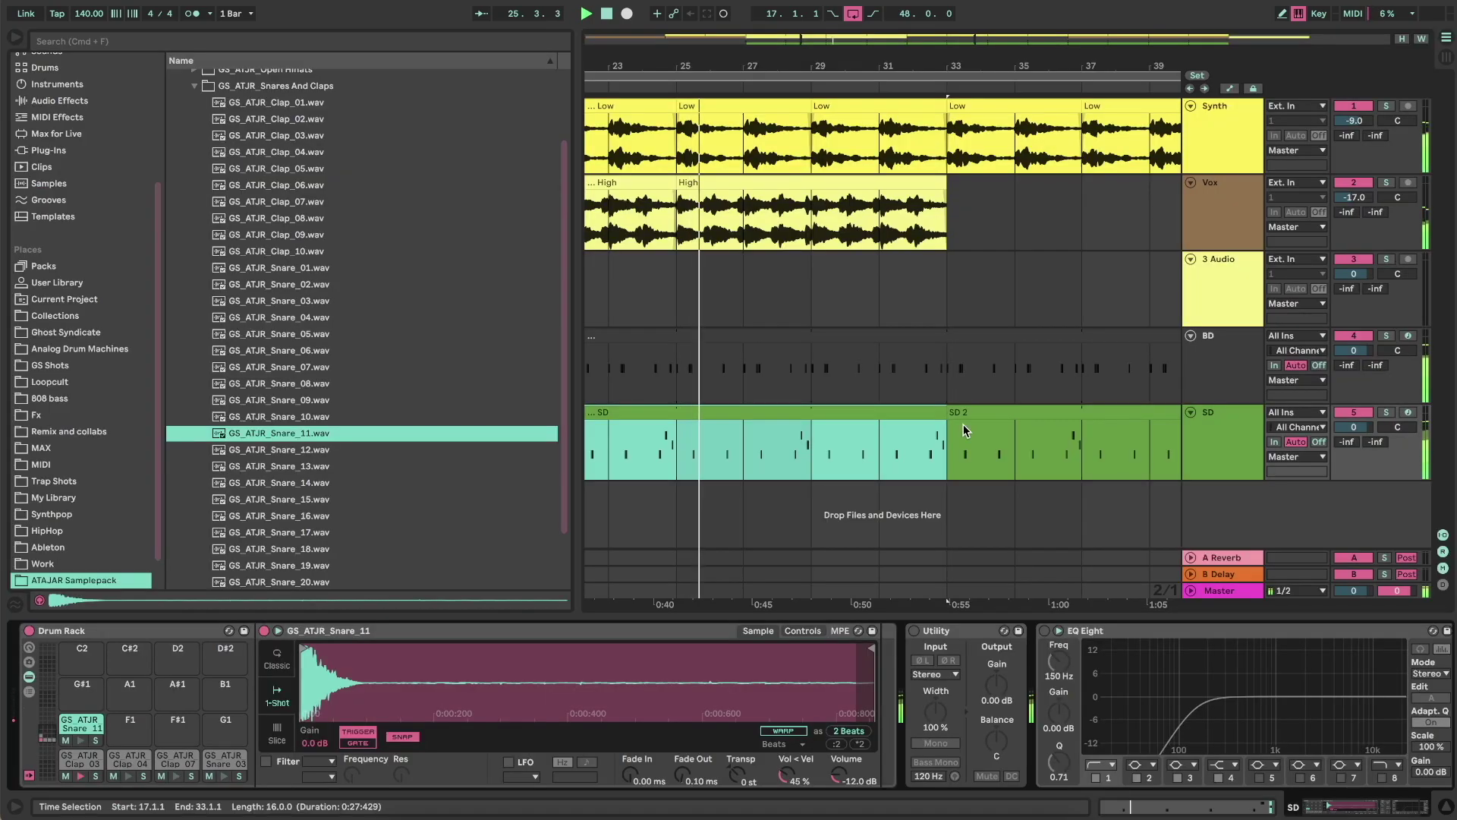
{"action": "double_click", "coordinate": [921, 415]}
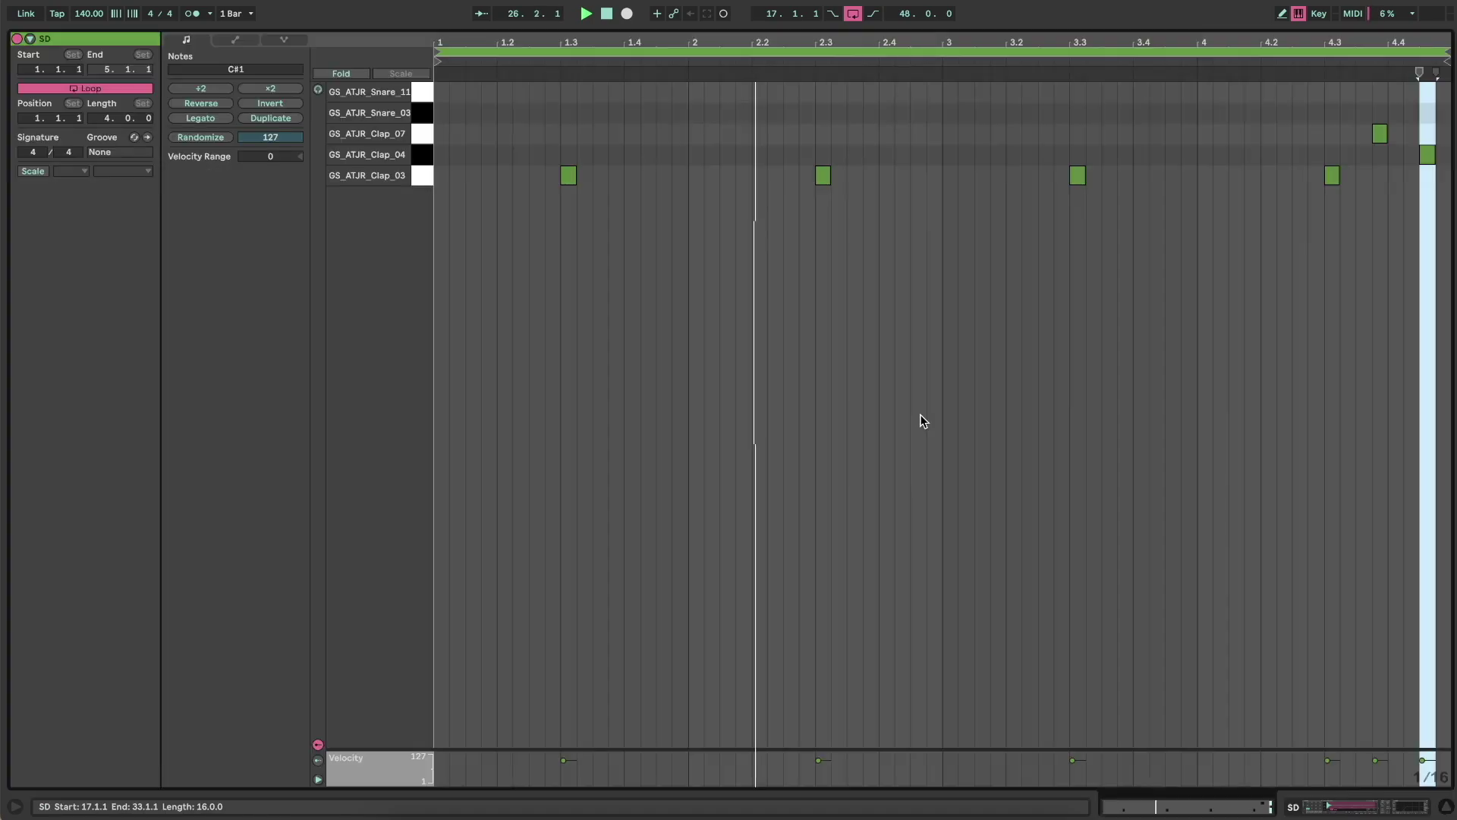
{"action": "double_click", "coordinate": [1077, 112]}
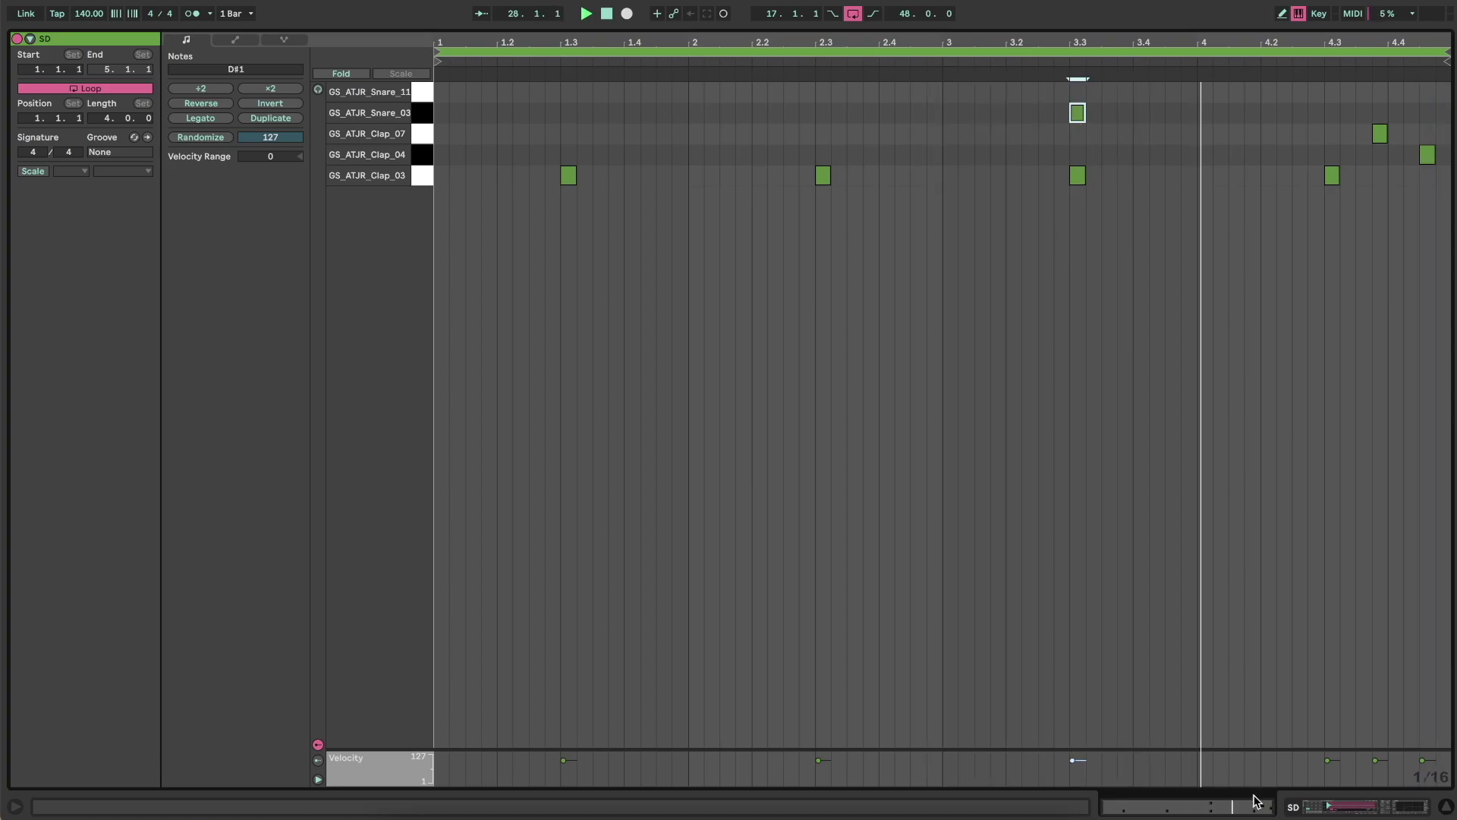
{"action": "left_click", "coordinate": [1319, 806]}
- Insert a Reverb from the Reverb & Resonance audio effects after the GS_ATJR_Snare_03 sample in the Drum Rack
{"action": "left_click", "coordinate": [89, 102]}
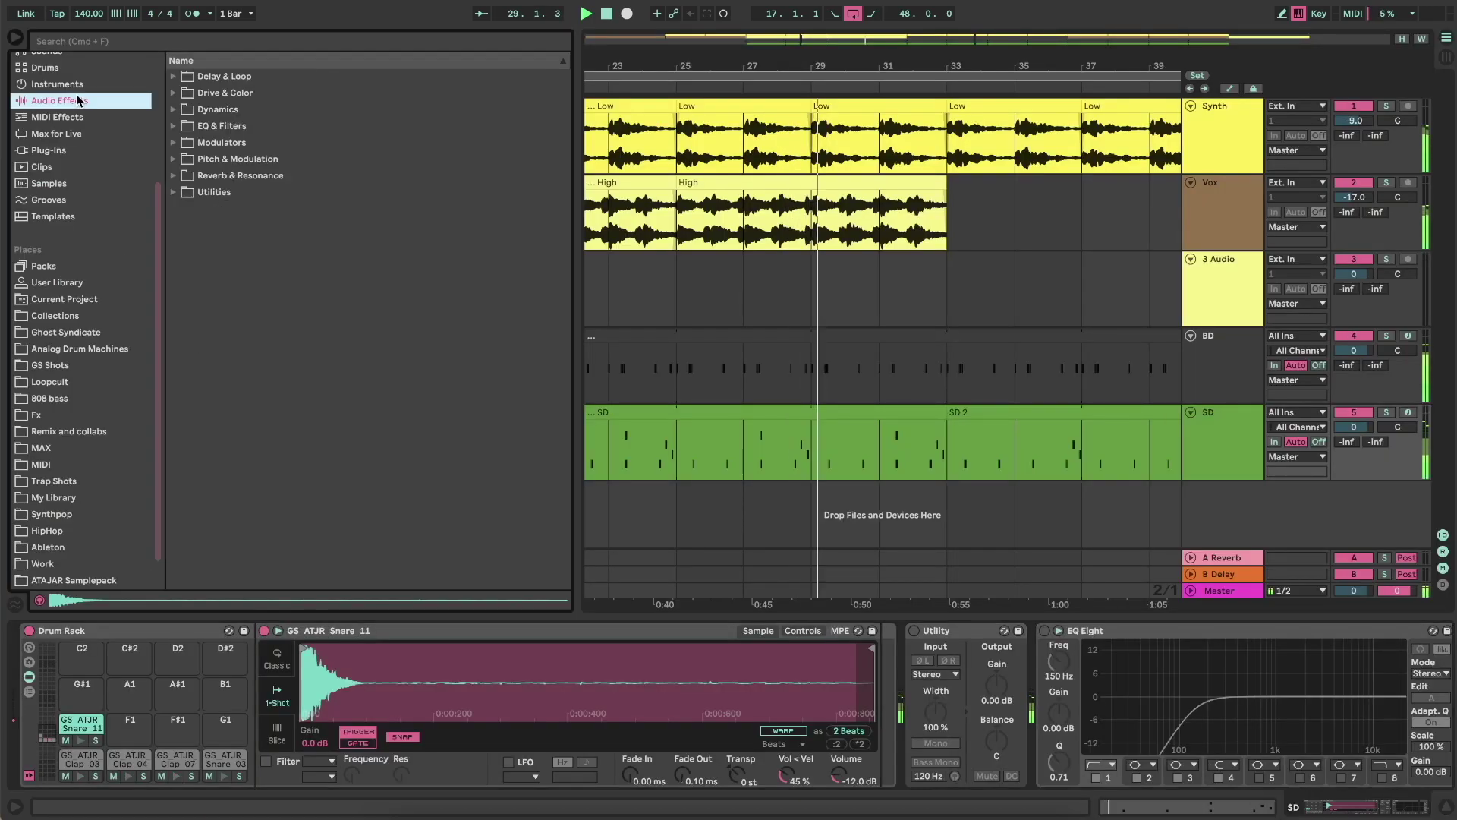
{"action": "left_click", "coordinate": [176, 176]}
{"action": "left_click", "coordinate": [225, 243]}
{"action": "left_click_drag", "start_coordinate": [241, 452], "coordinate": [884, 722]}
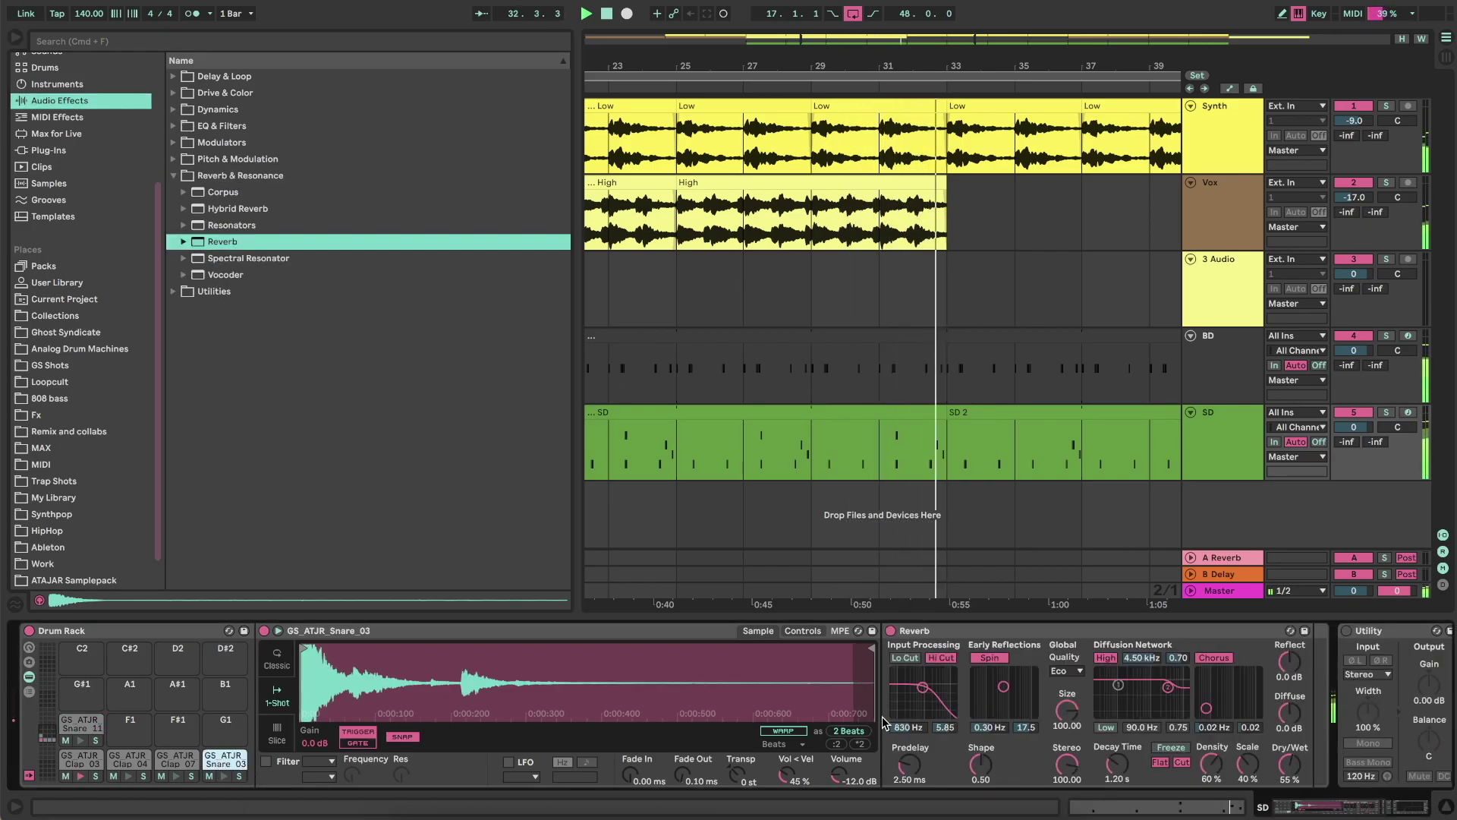
- Set the snare Reverb to 4.98 s decay, 36% dry/wet and -3.3 dB diffuse, with the low diffusion filter at 124 Hz and 0.20
{"action": "left_click_drag", "start_coordinate": [1116, 765], "coordinate": [1116, 728]}
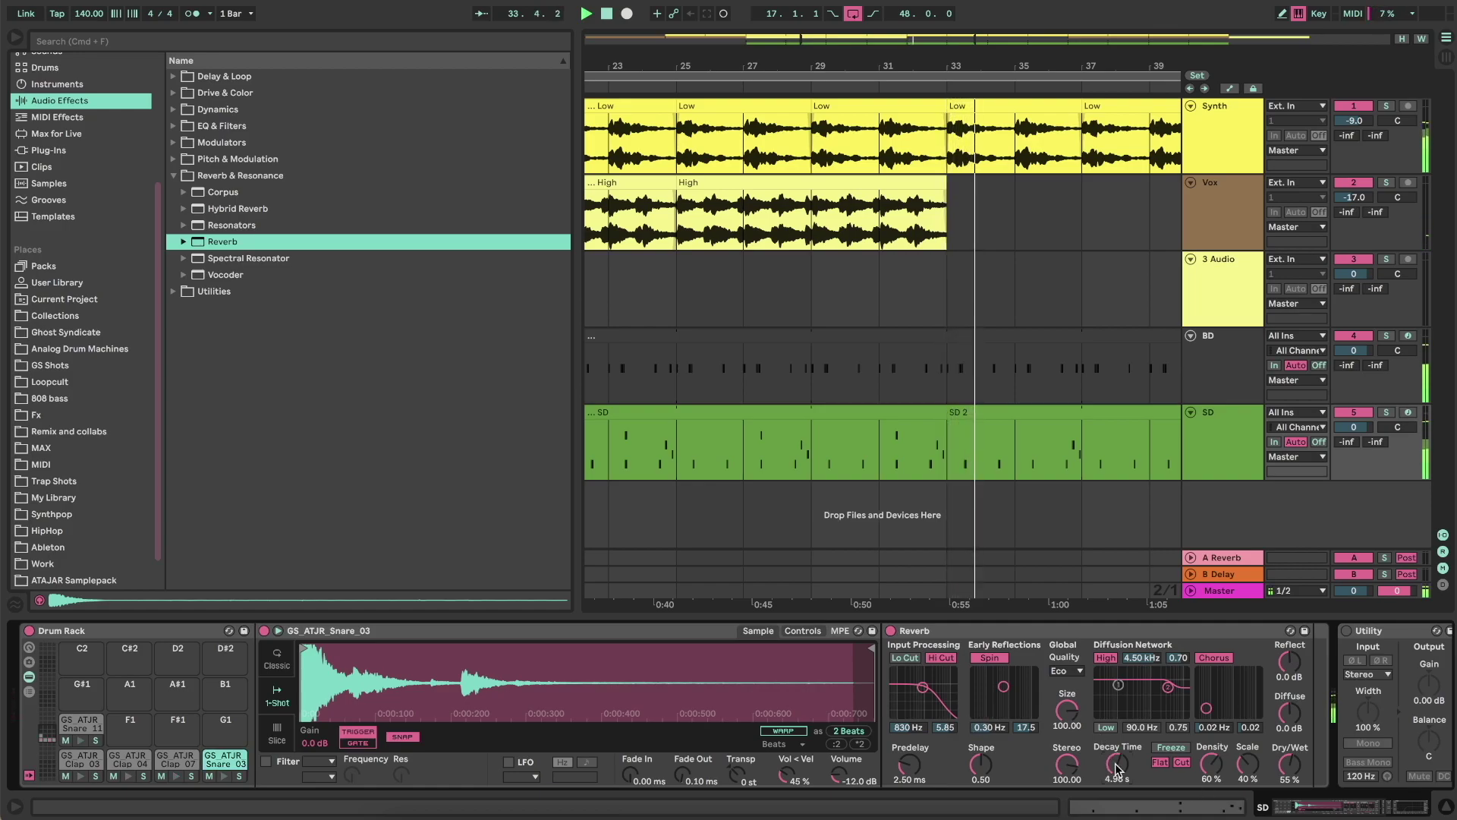
{"action": "left_click_drag", "start_coordinate": [1284, 765], "coordinate": [1284, 793]}
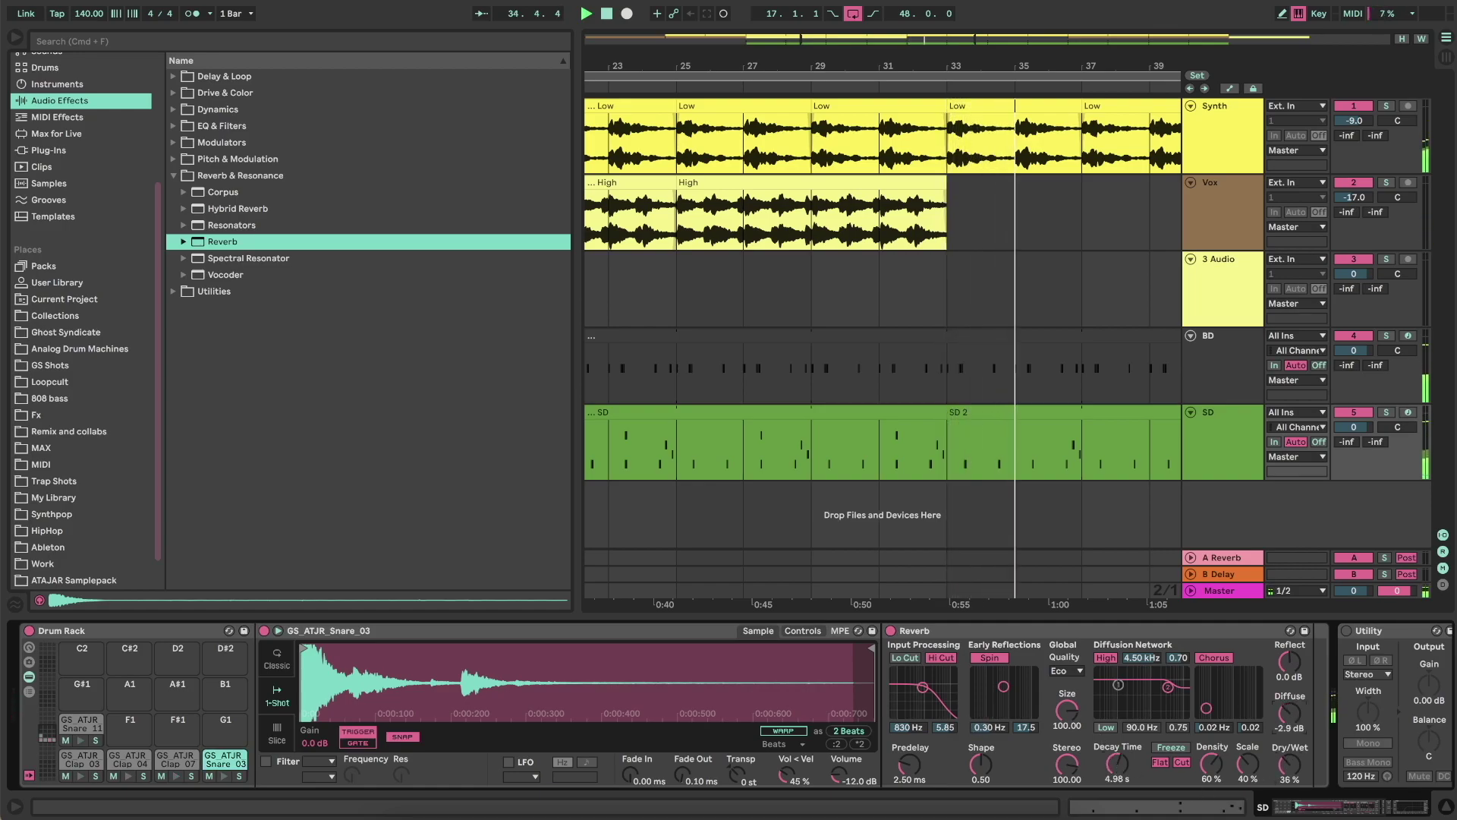
{"action": "left_click_drag", "start_coordinate": [1291, 717], "coordinate": [1290, 723]}
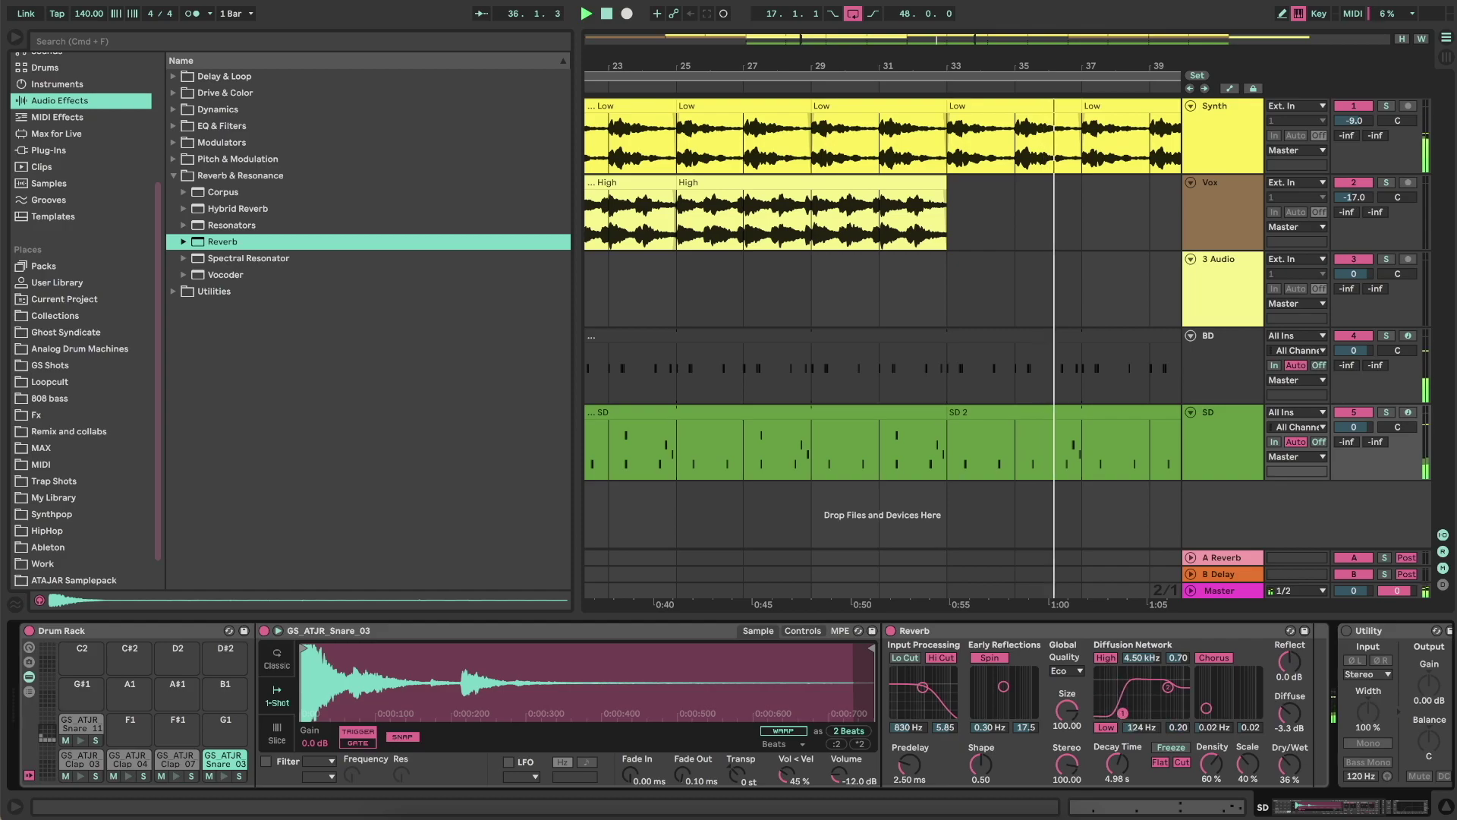
{"action": "left_click_drag", "start_coordinate": [1120, 685], "coordinate": [1123, 714]}
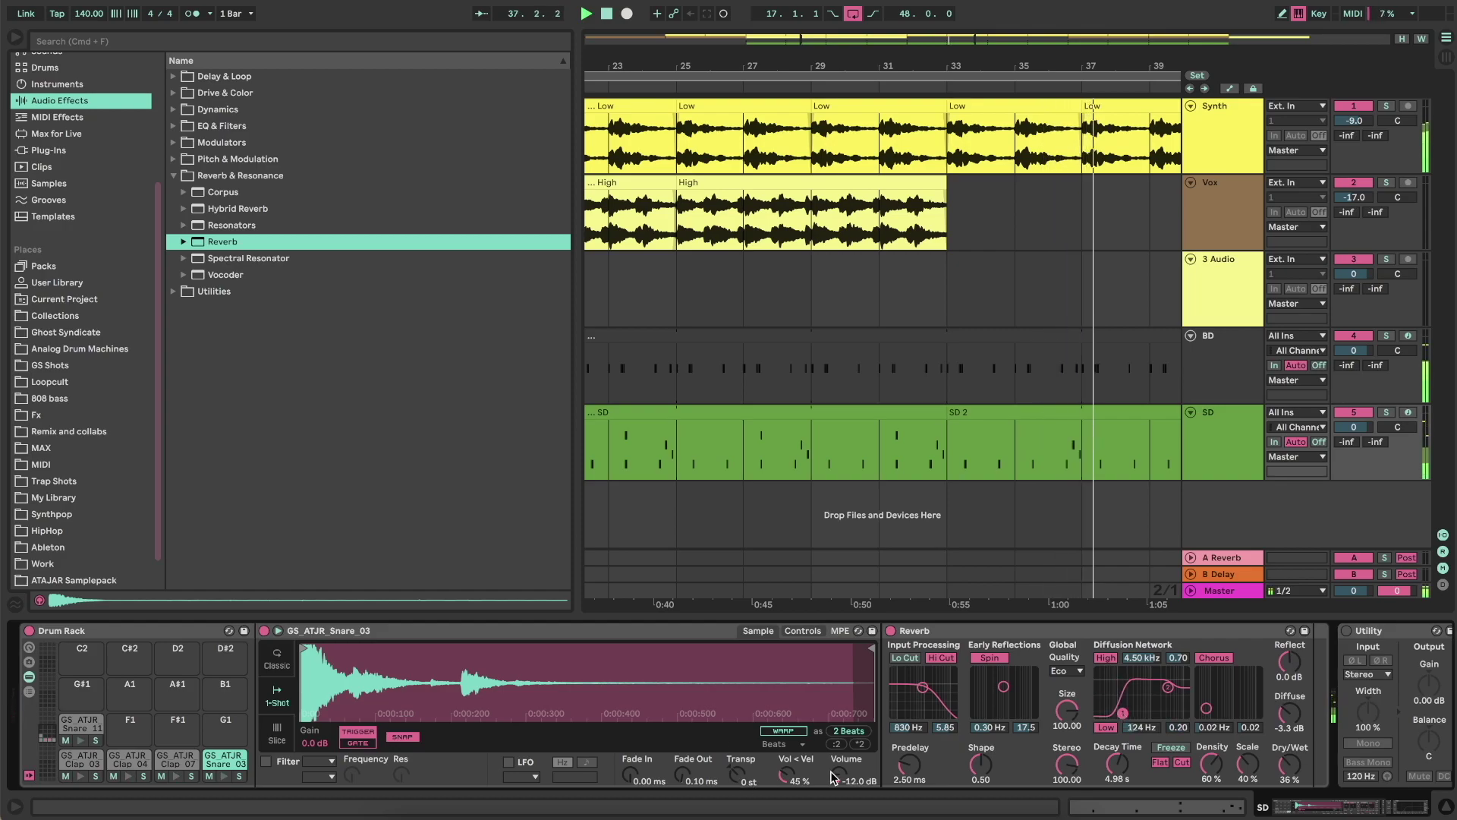
- Lower the GS_ATJR_Snare_03 sample volume to -21.1 dB and restart playback from 31.1.1
{"action": "left_click_drag", "start_coordinate": [840, 774], "coordinate": [840, 789]}
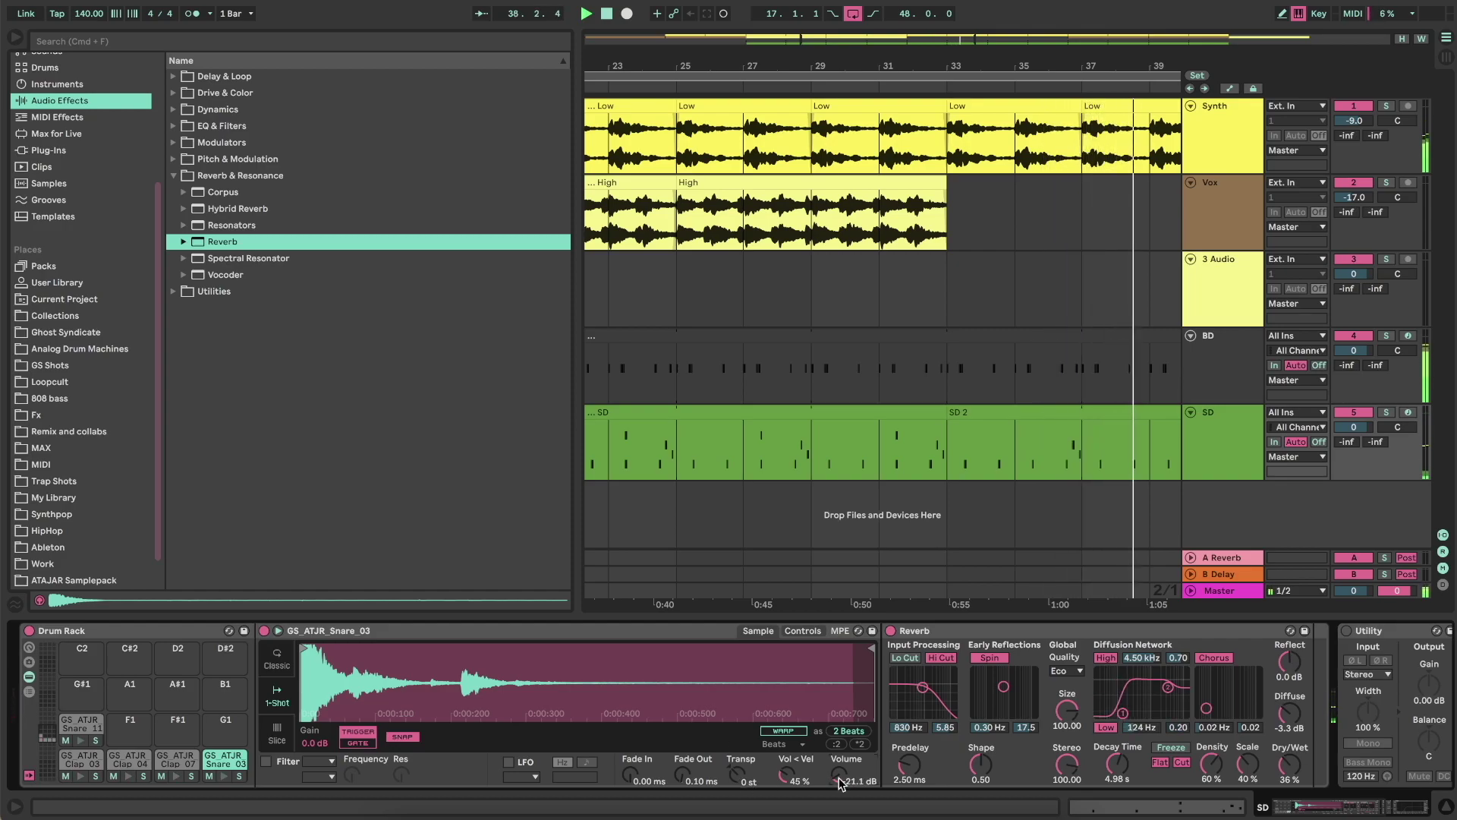
{"action": "scroll", "coordinate": [840, 485], "scroll_direction": "down", "scroll_amount": 2}
{"action": "left_click", "coordinate": [808, 447]}
{"action": "scroll", "coordinate": [808, 447], "scroll_direction": "up", "scroll_amount": 5}
{"action": "left_click", "coordinate": [1062, 438]}
{"action": "key", "text": "space"}
{"action": "key", "text": "space"}
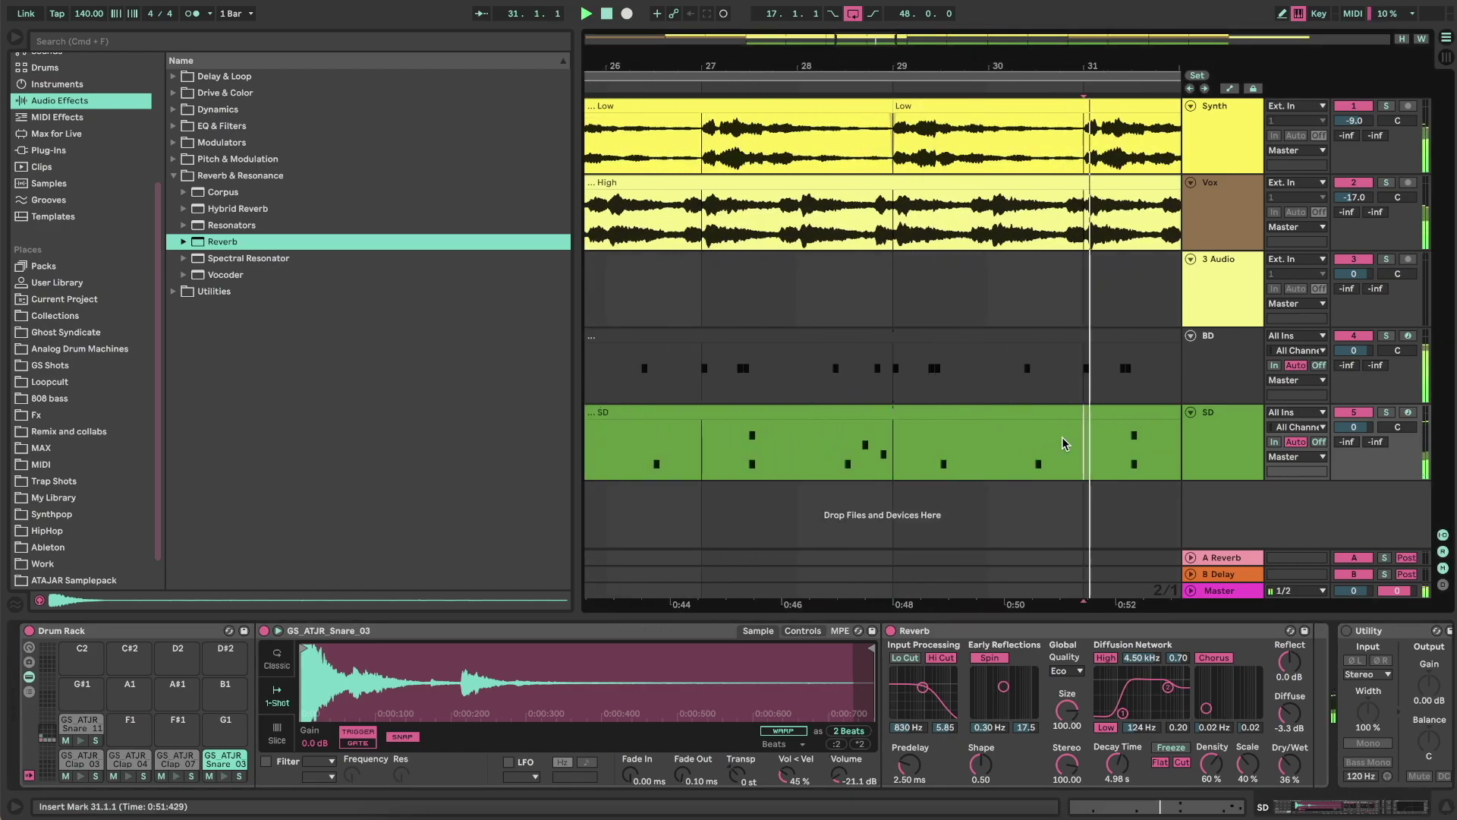
- Add a GS_ATJR_Hat_04 note at 2.2.3 in the two-bar hat clip
{"action": "scroll", "coordinate": [1063, 438], "scroll_direction": "right", "scroll_amount": 3}
{"action": "scroll", "coordinate": [1063, 440], "scroll_direction": "down", "scroll_amount": 4}
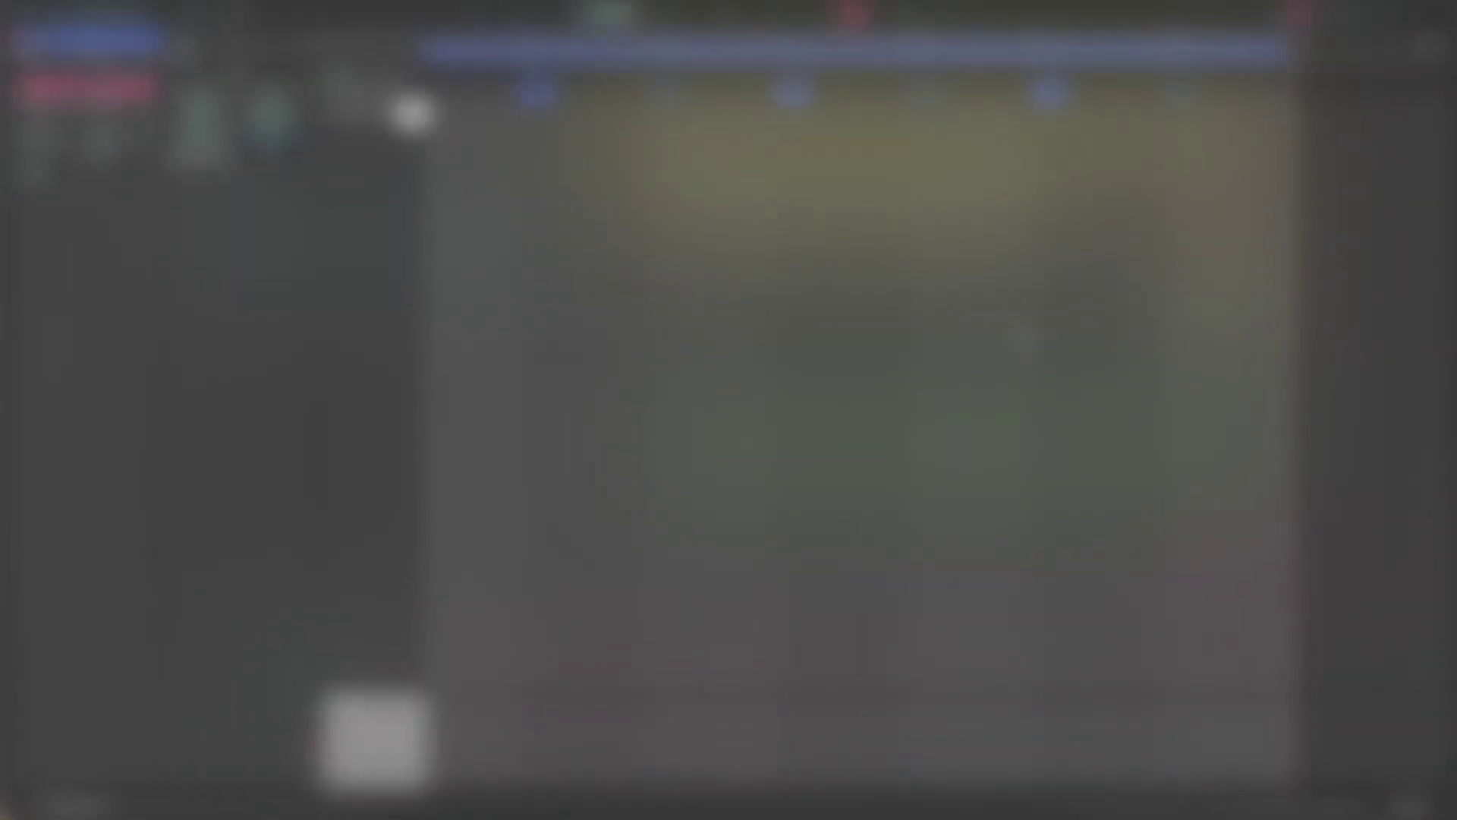
{"action": "double_click", "coordinate": [985, 116]}
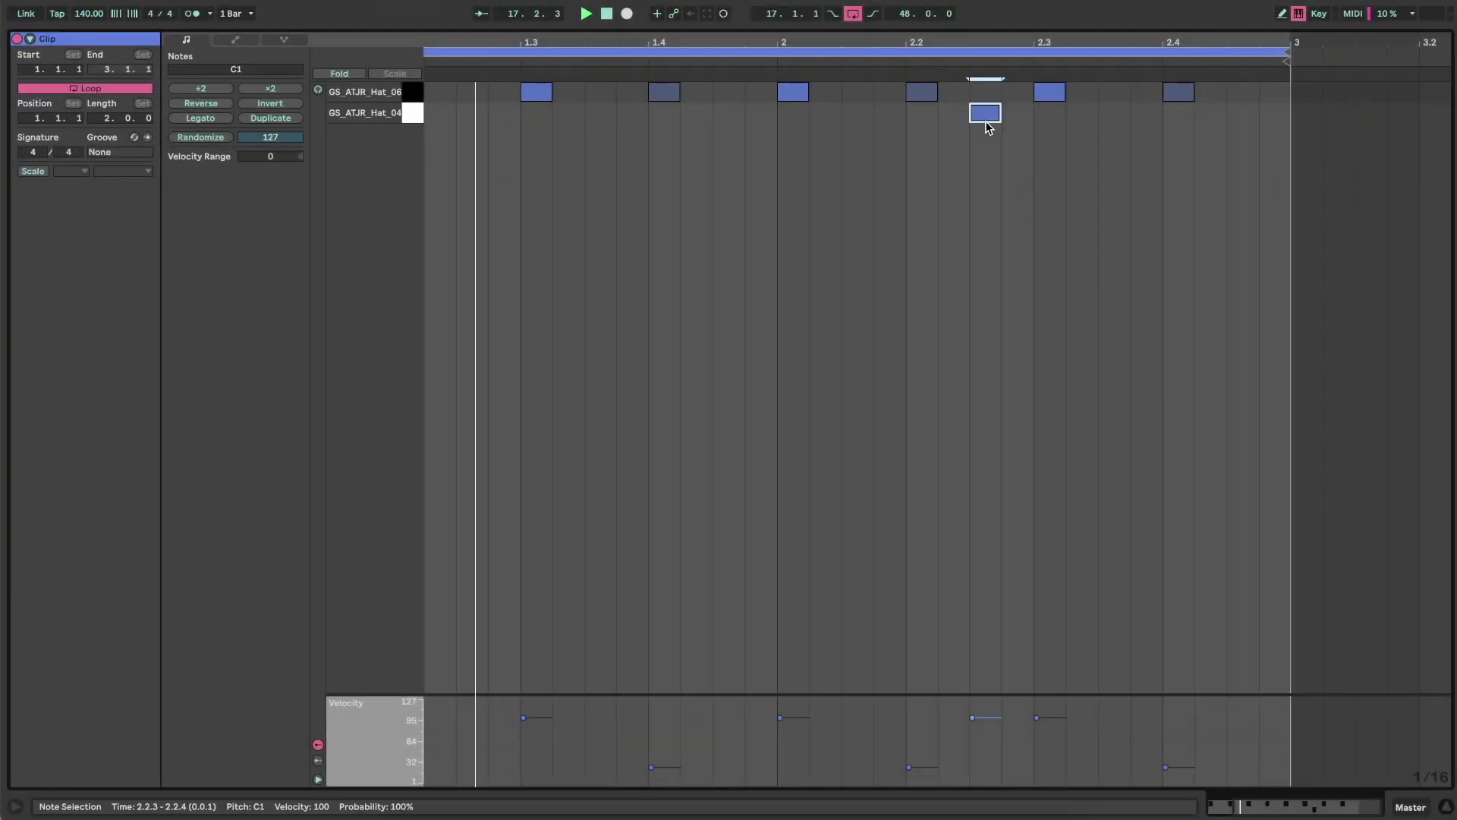
{"action": "left_click", "coordinate": [1416, 806]}
- Extend the looped hat clip on track H to bar 65 and load GS_ATJR_Hat_07 onto the D1 pad of its Drum Rack
{"action": "left_click_drag", "start_coordinate": [718, 472], "coordinate": [1061, 485]}
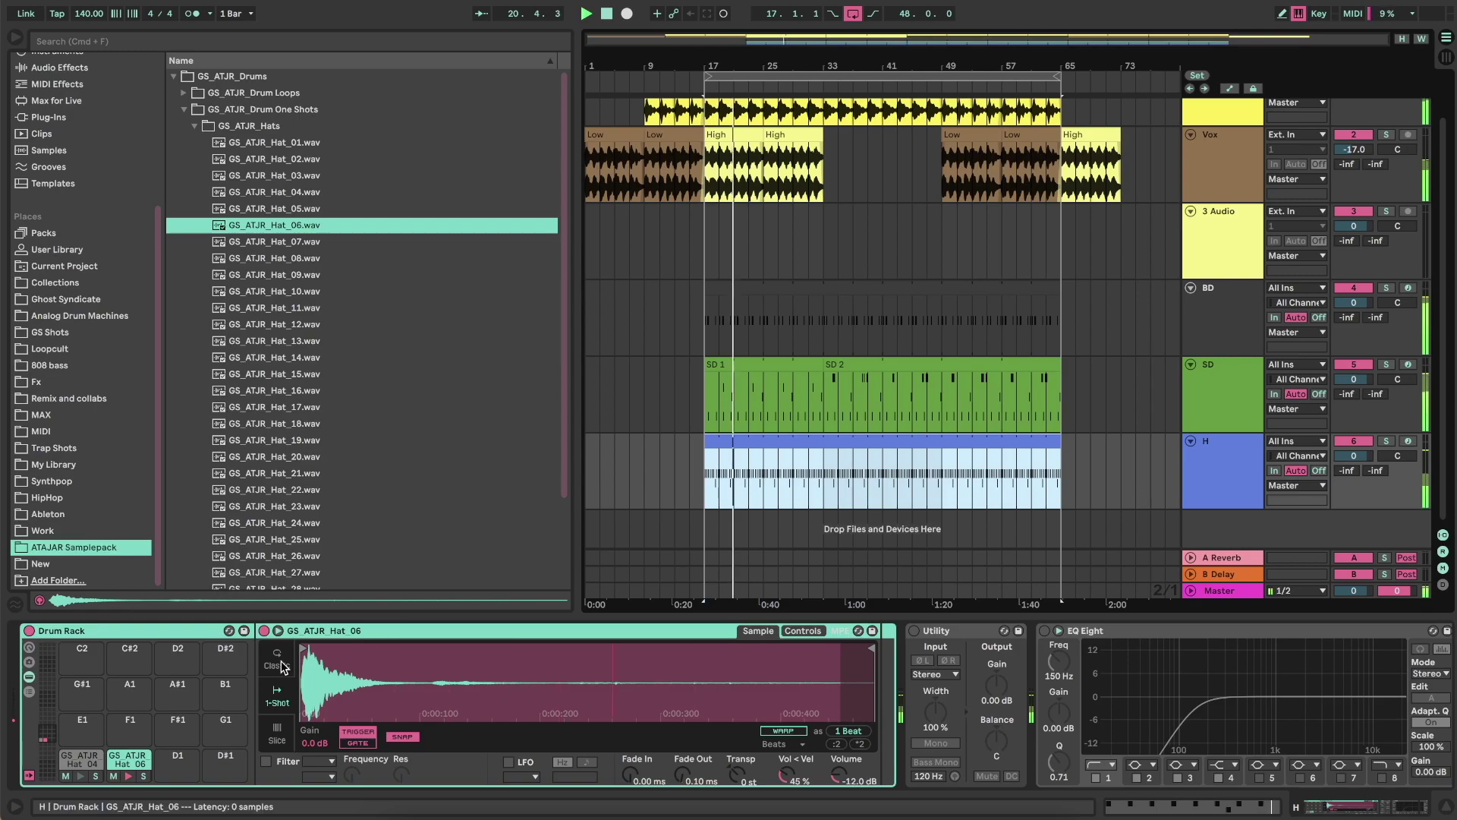
{"action": "left_click", "coordinate": [279, 243]}
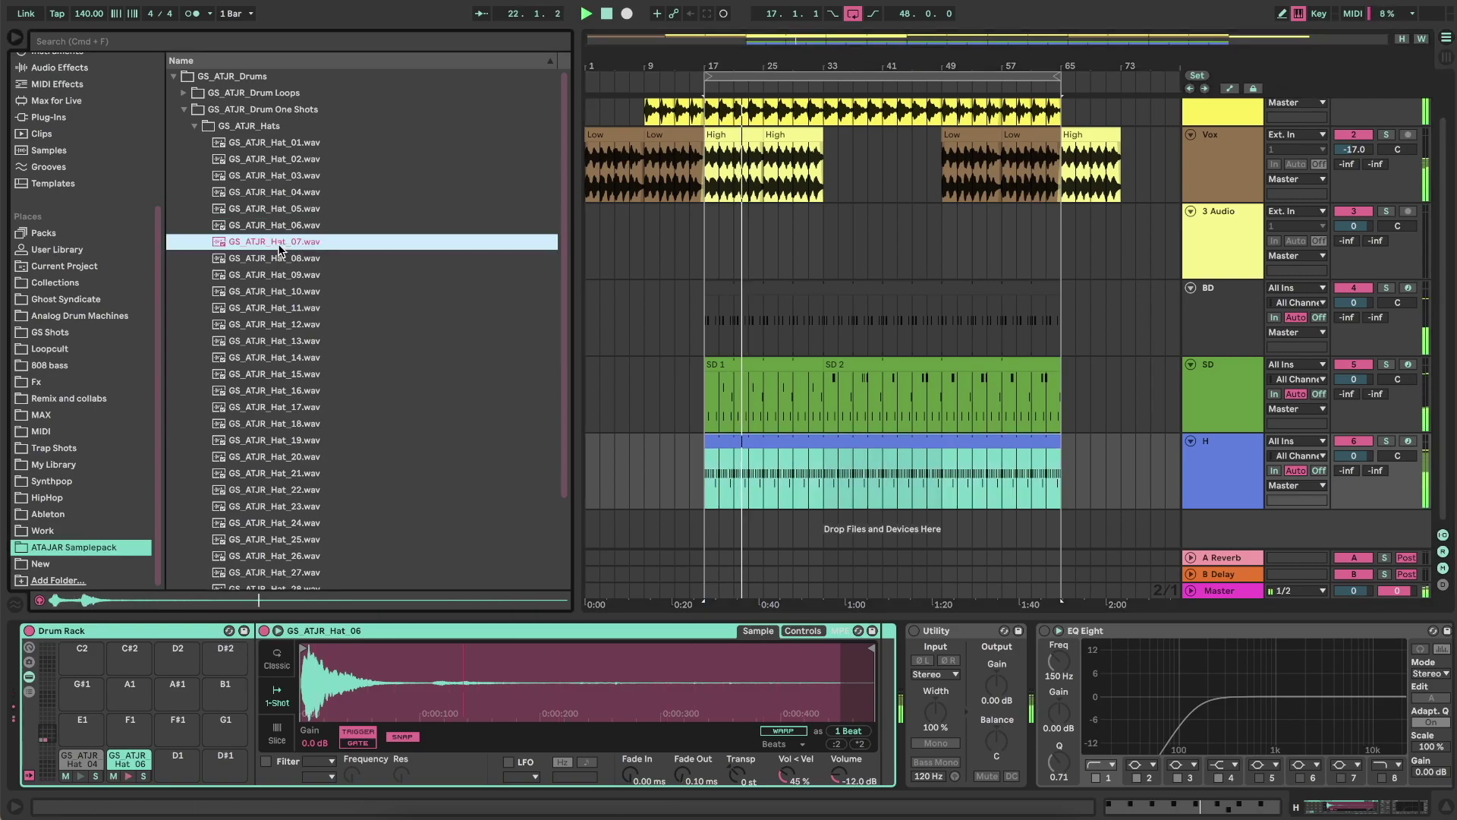
{"action": "left_click_drag", "start_coordinate": [279, 247], "coordinate": [178, 760]}
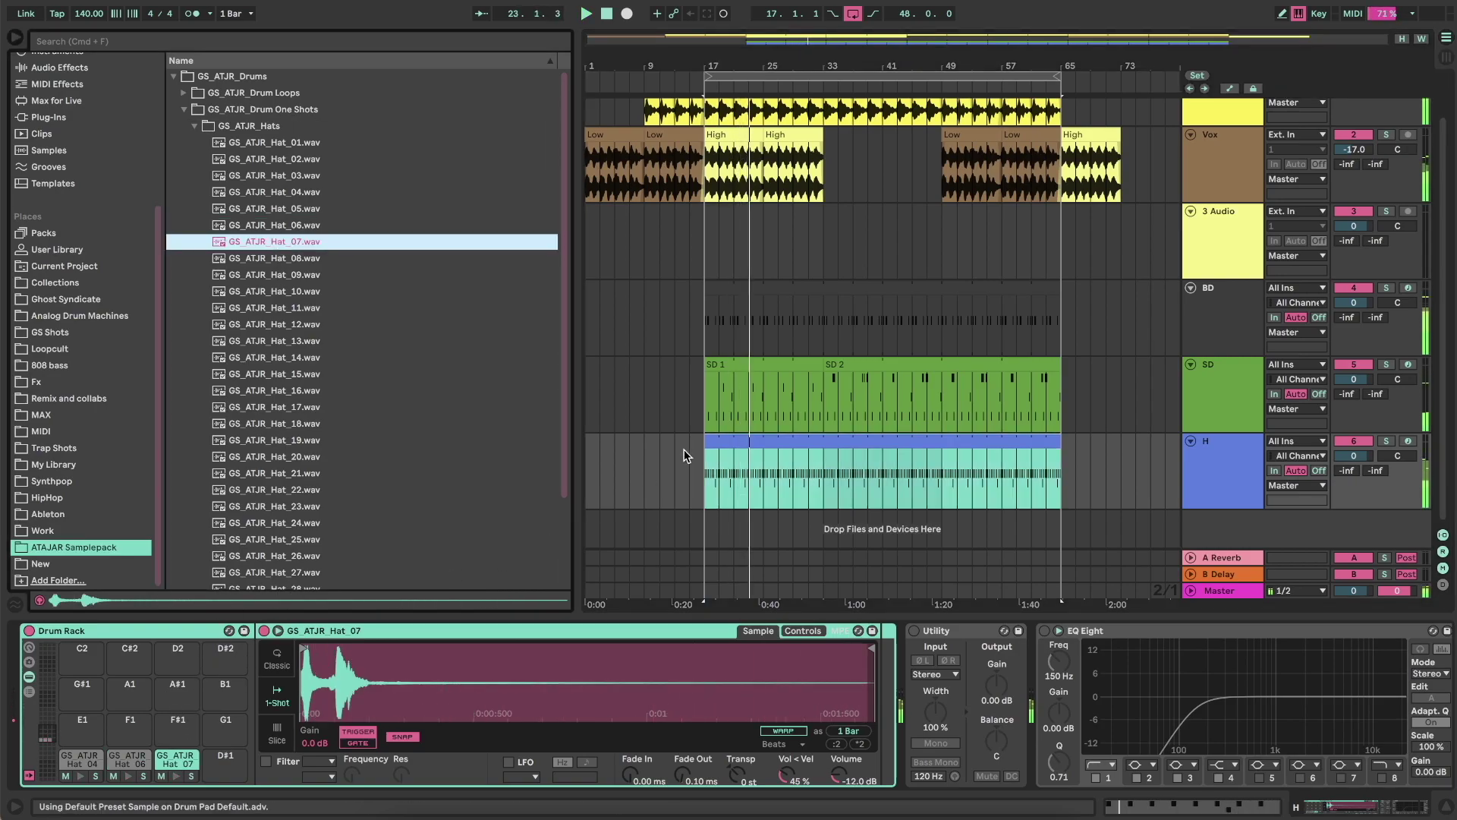
- Move the GS_ATJR_Hat_04 note to 2.1.4 in the hat clip and add a GS_ATJR_Hat_07 note at 2.2.3
{"action": "double_click", "coordinate": [757, 437]}
{"action": "left_click_drag", "start_coordinate": [1149, 133], "coordinate": [1060, 125]}
{"action": "double_click", "coordinate": [1146, 92]}
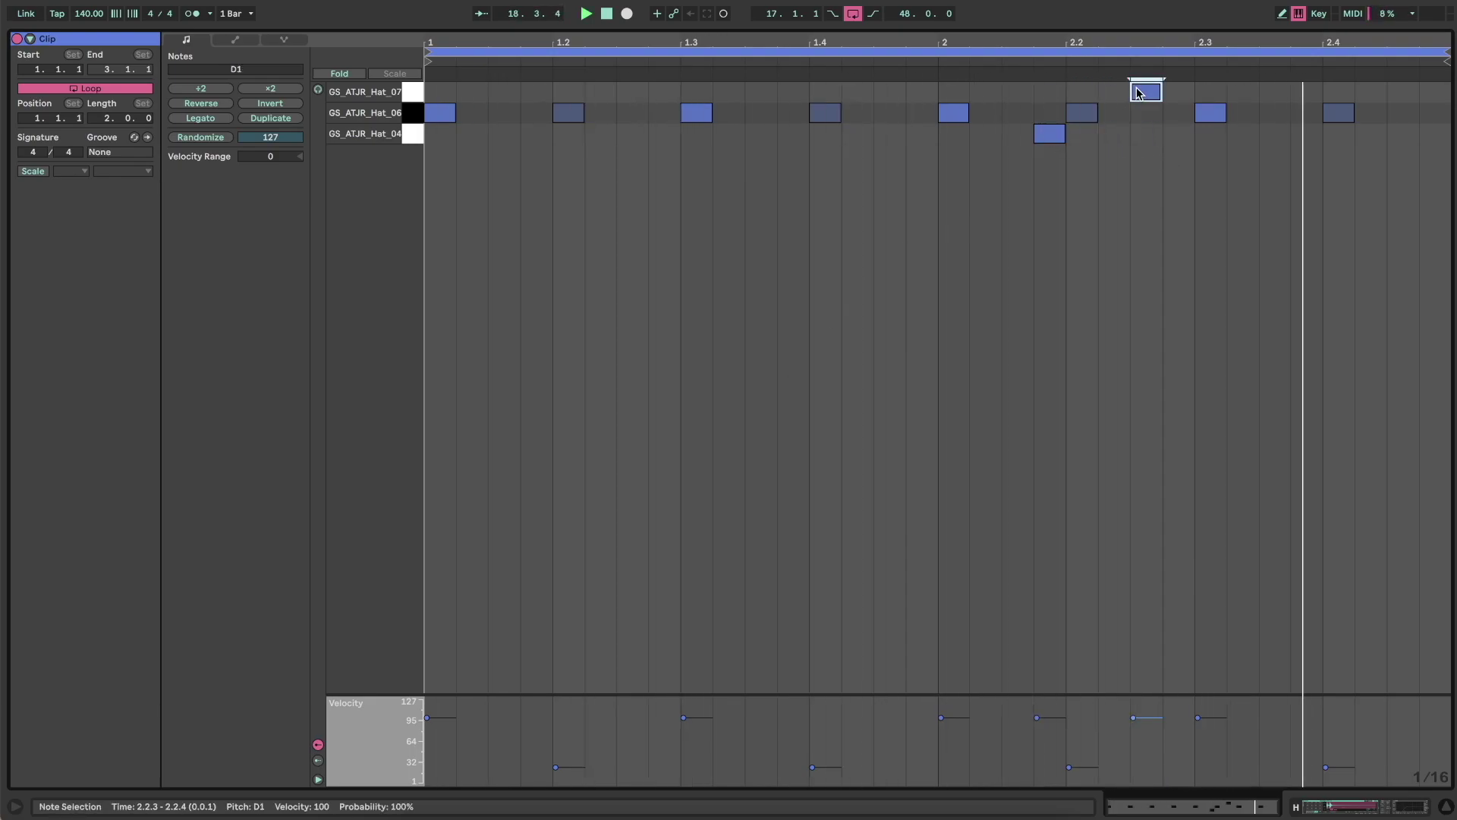
- Duplicate the two-bar hat loop to four bars and add a GS_ATJR_Hat_04 note at 4.3.2
{"action": "left_click", "coordinate": [272, 119]}
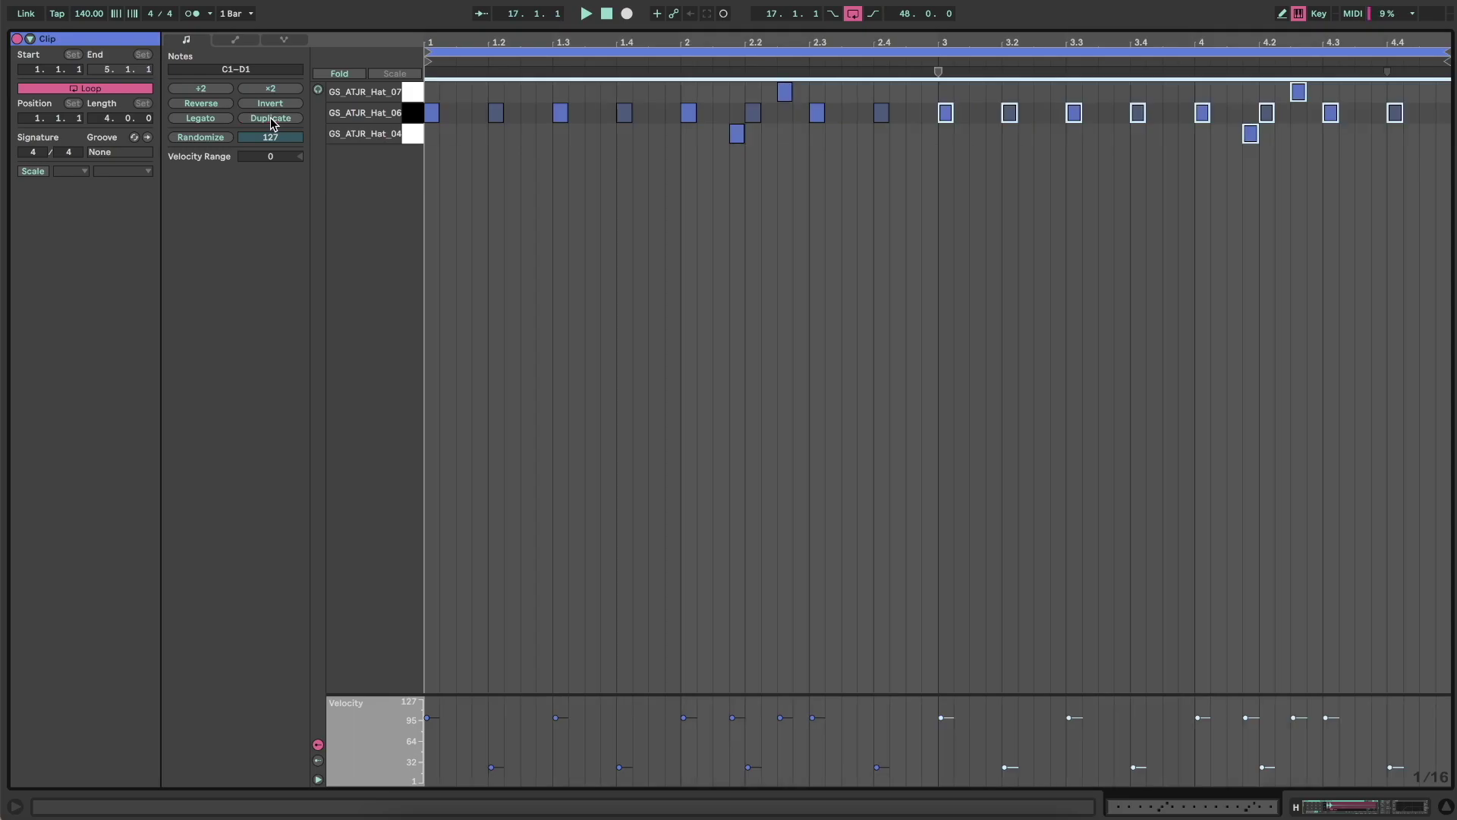
{"action": "left_click", "coordinate": [1317, 139]}
{"action": "double_click", "coordinate": [1347, 134]}
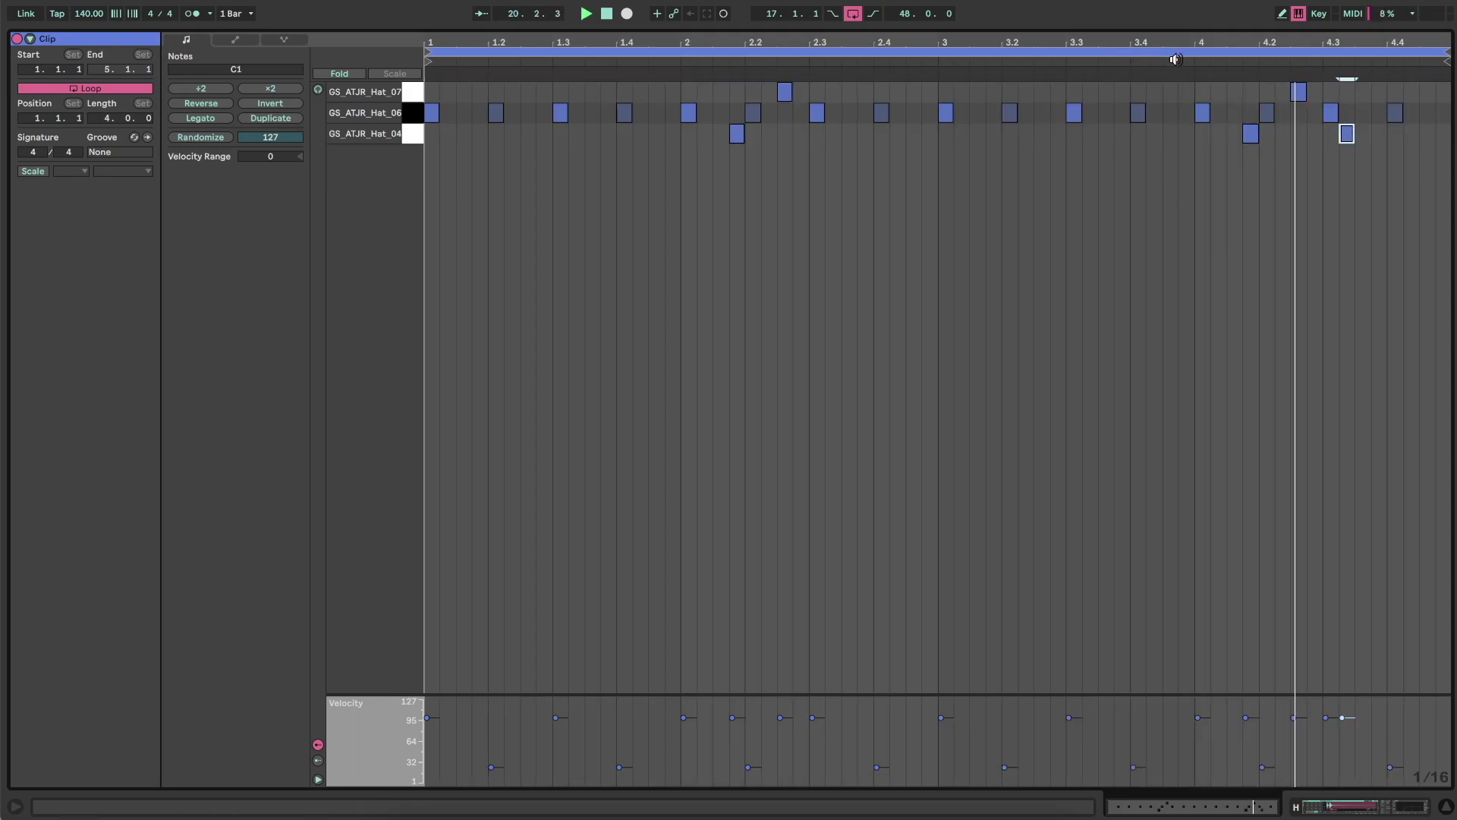
{"action": "left_click", "coordinate": [1342, 807]}
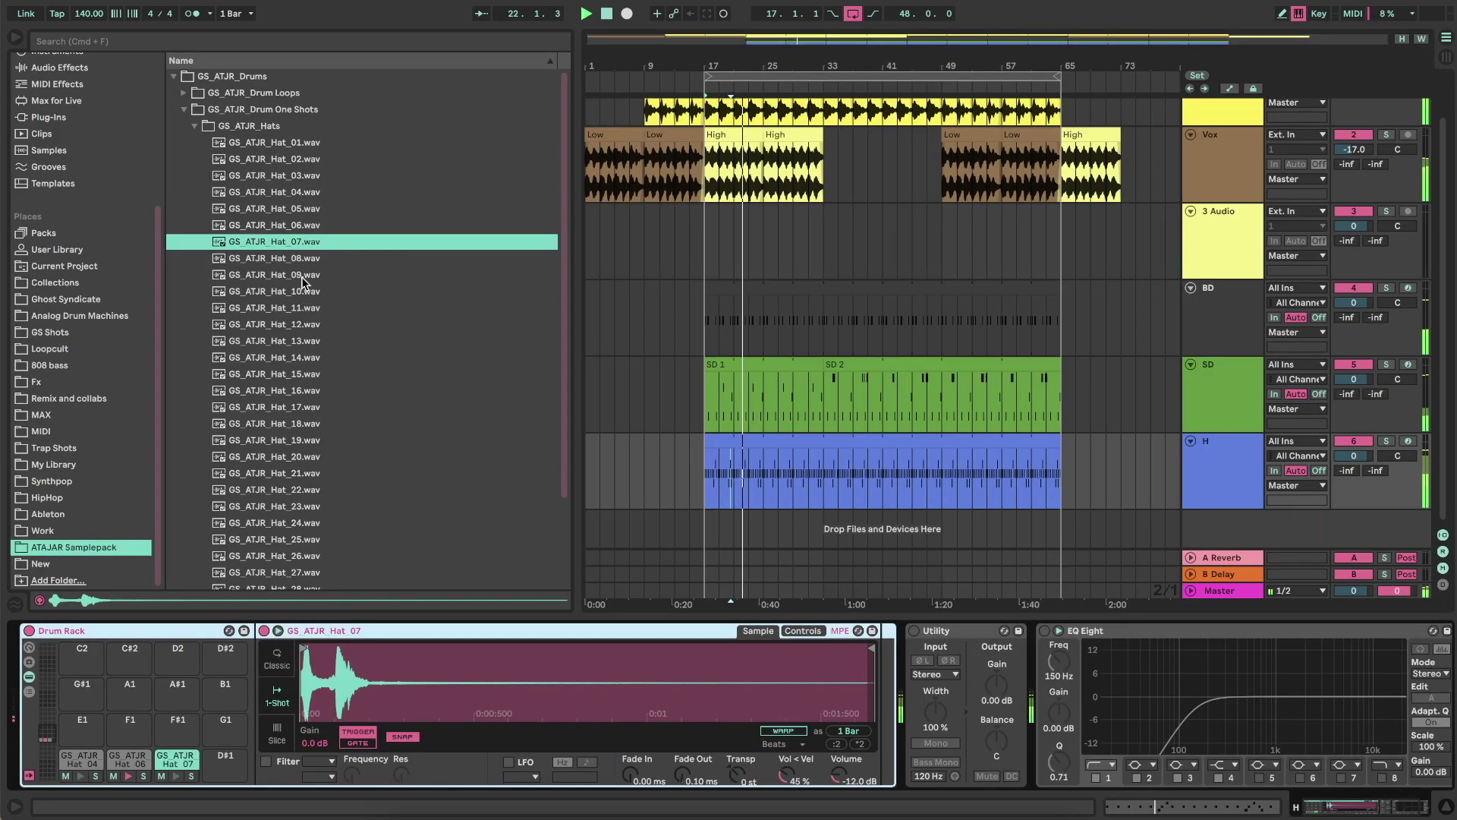
- Add GS_ATJR_Hat_04 notes at 4.3.3 and 4.3.4 to continue the roll at the end of the hat clip
{"action": "double_click", "coordinate": [771, 446]}
{"action": "double_click", "coordinate": [1365, 135]}
{"action": "double_click", "coordinate": [1382, 135]}
{"action": "left_click", "coordinate": [1390, 315]}
{"action": "scroll", "coordinate": [1367, 201], "scroll_direction": "up", "scroll_amount": 6}
{"action": "scroll", "coordinate": [1367, 200], "scroll_direction": "right", "scroll_amount": 6}
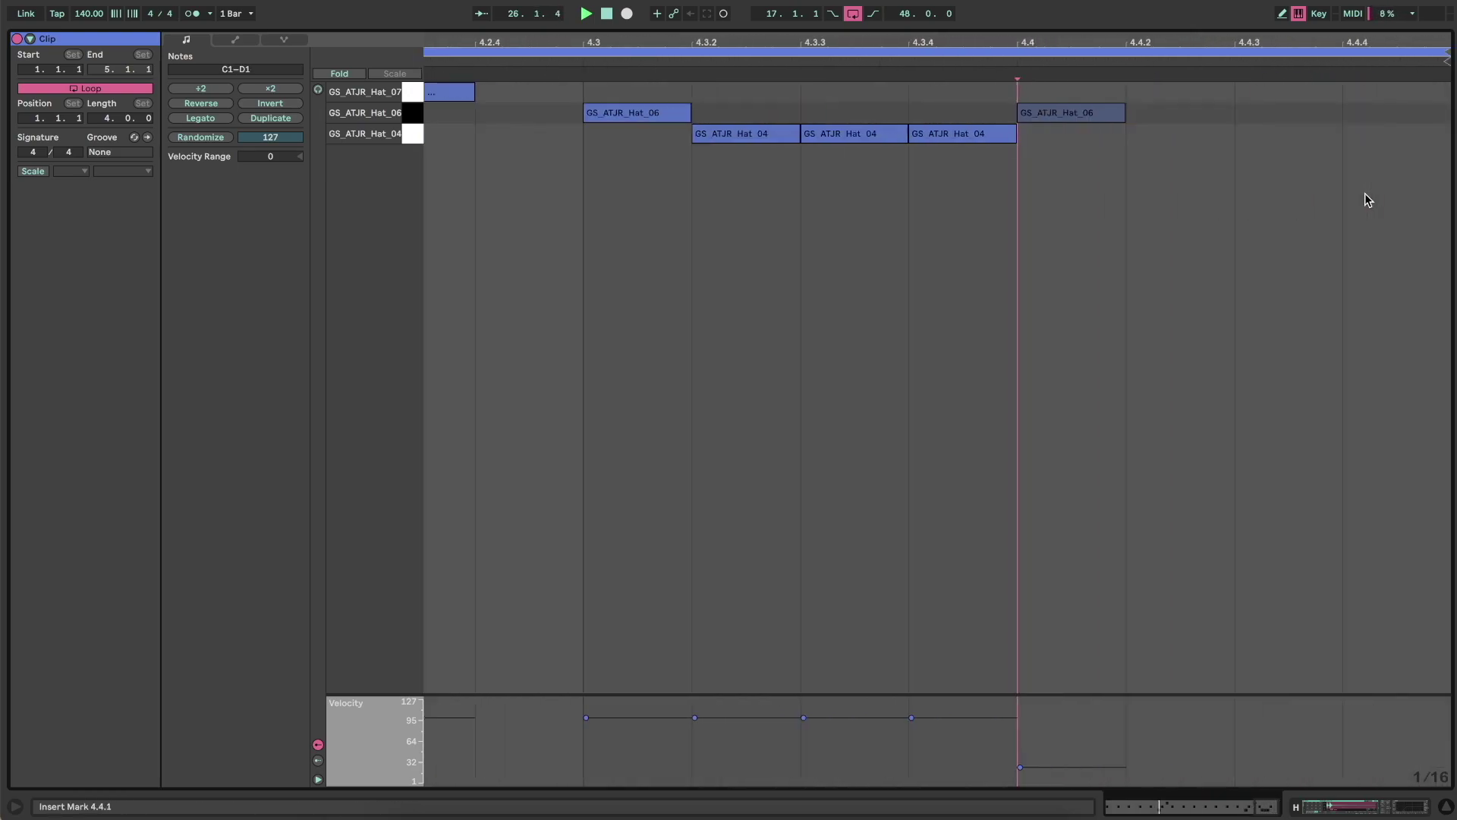
{"action": "right_click", "coordinate": [1025, 166]}
{"action": "left_click", "coordinate": [1192, 401]}
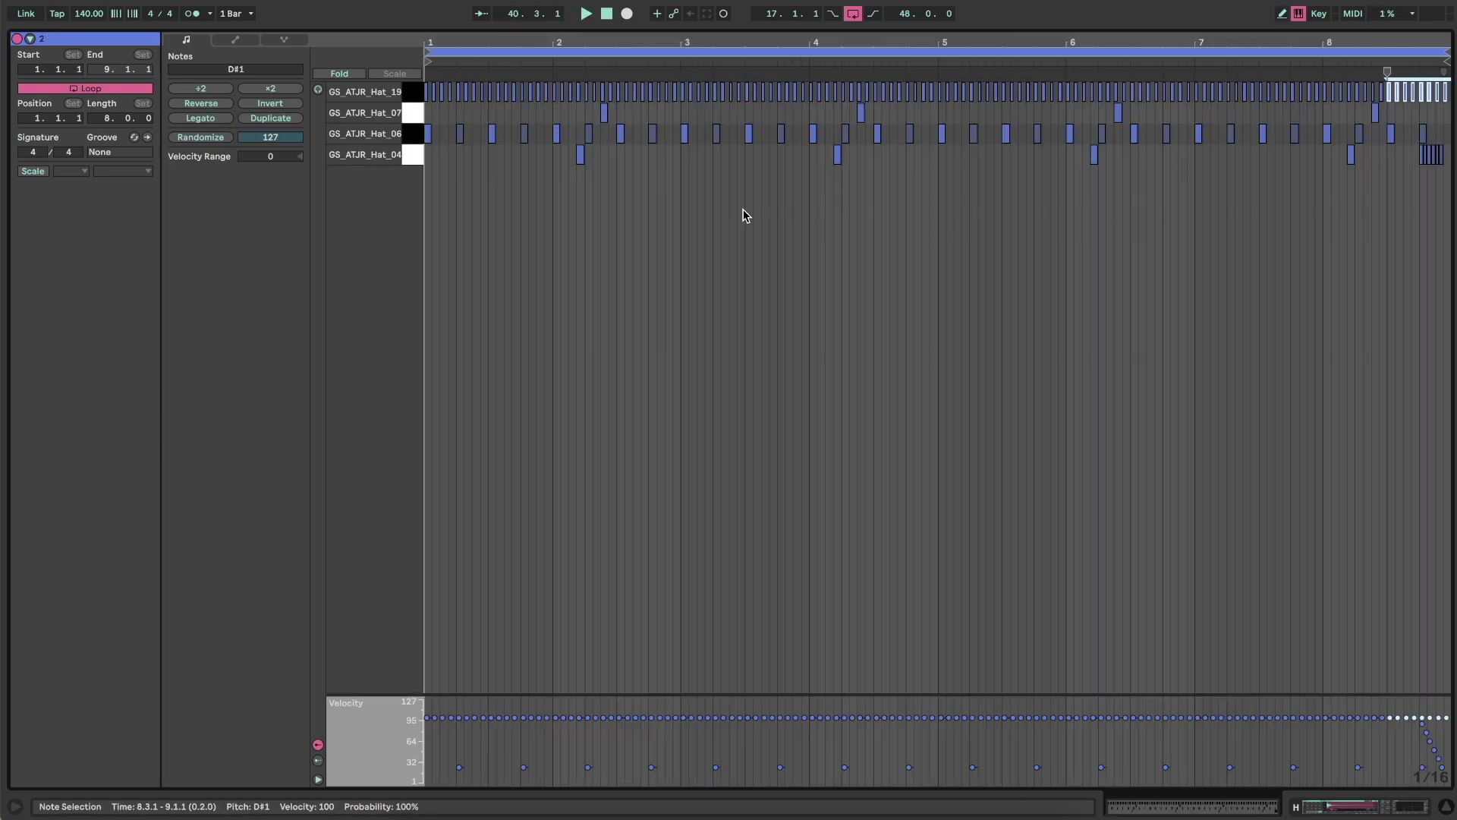
- Set the GS_ATJR_Hat_19 sample volume to -26.0 dB and switch it to Classic mode with an 8.84 ms attack
{"action": "key", "text": "Delete"}
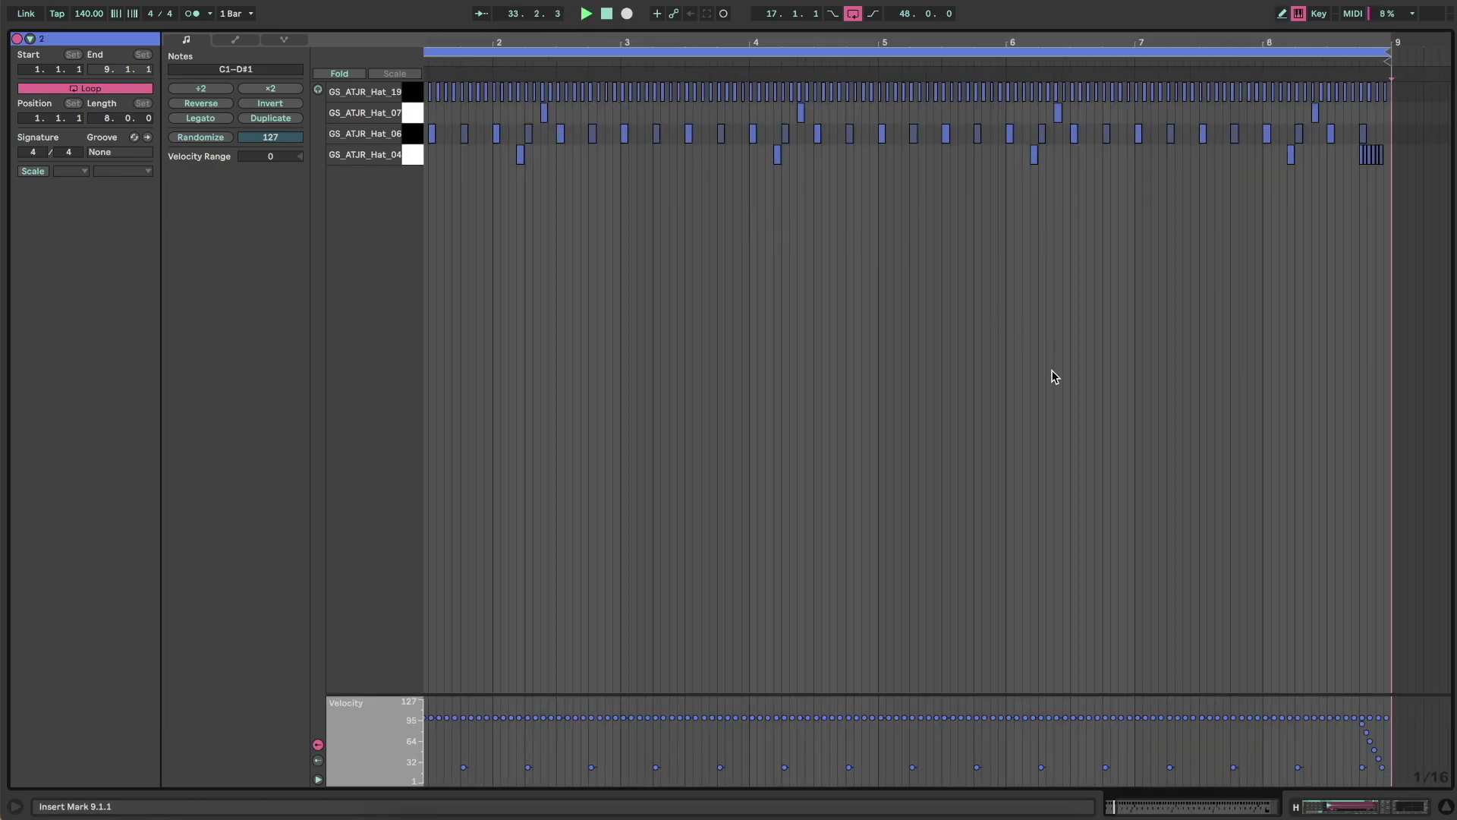
{"action": "left_click", "coordinate": [1359, 807]}
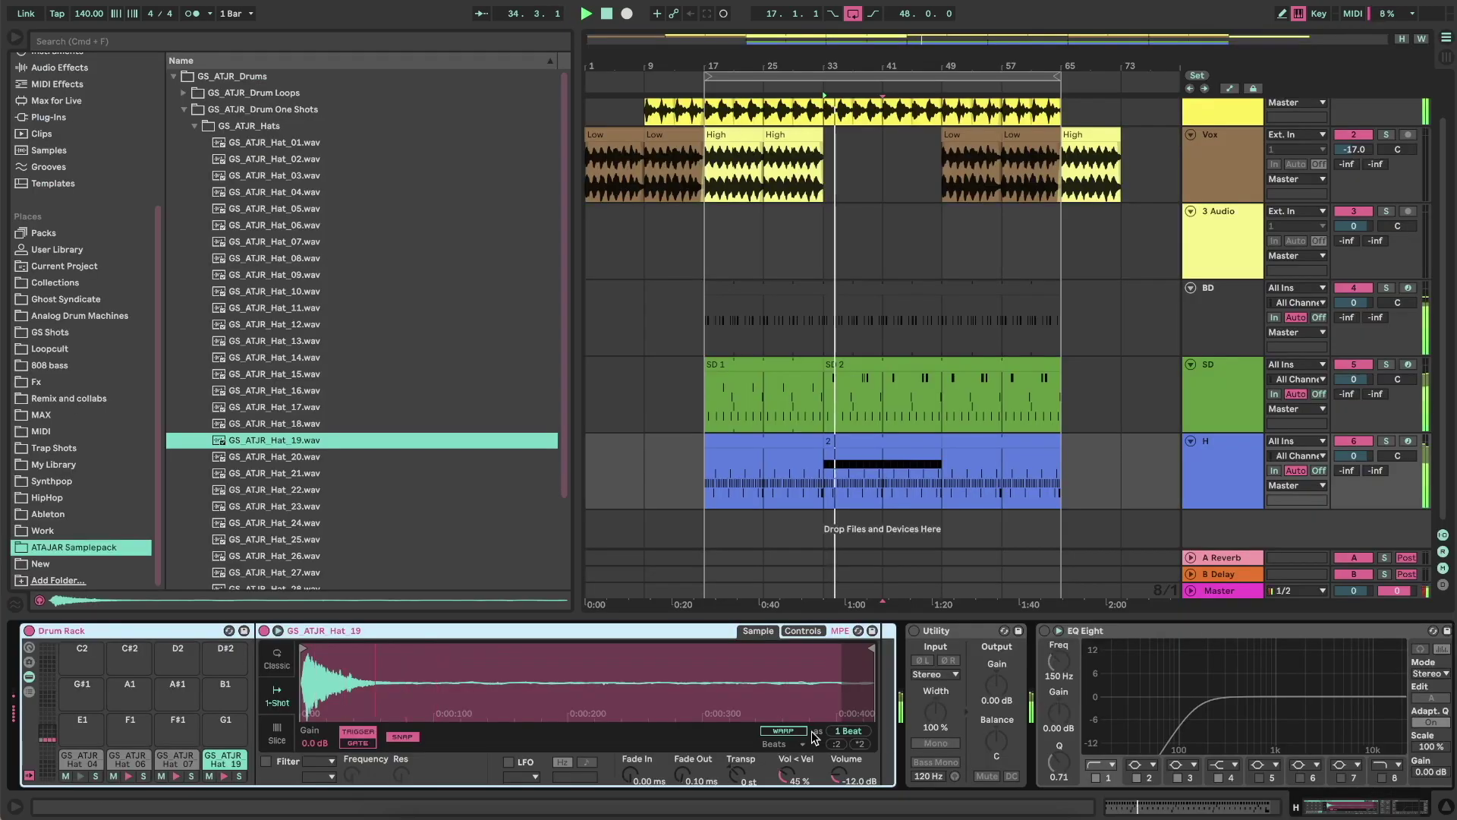
{"action": "left_click", "coordinate": [843, 777]}
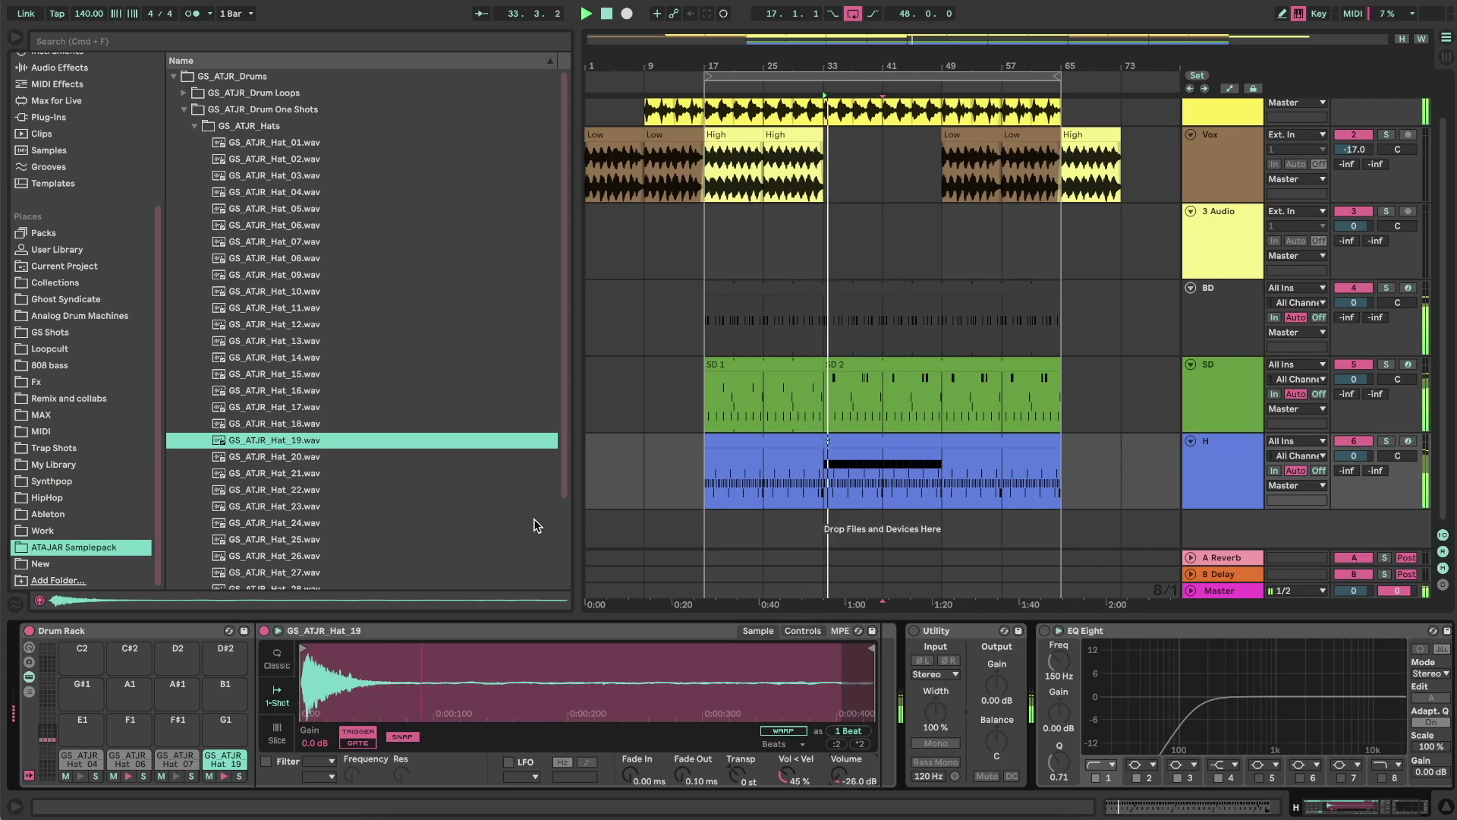
{"action": "left_click", "coordinate": [278, 661]}
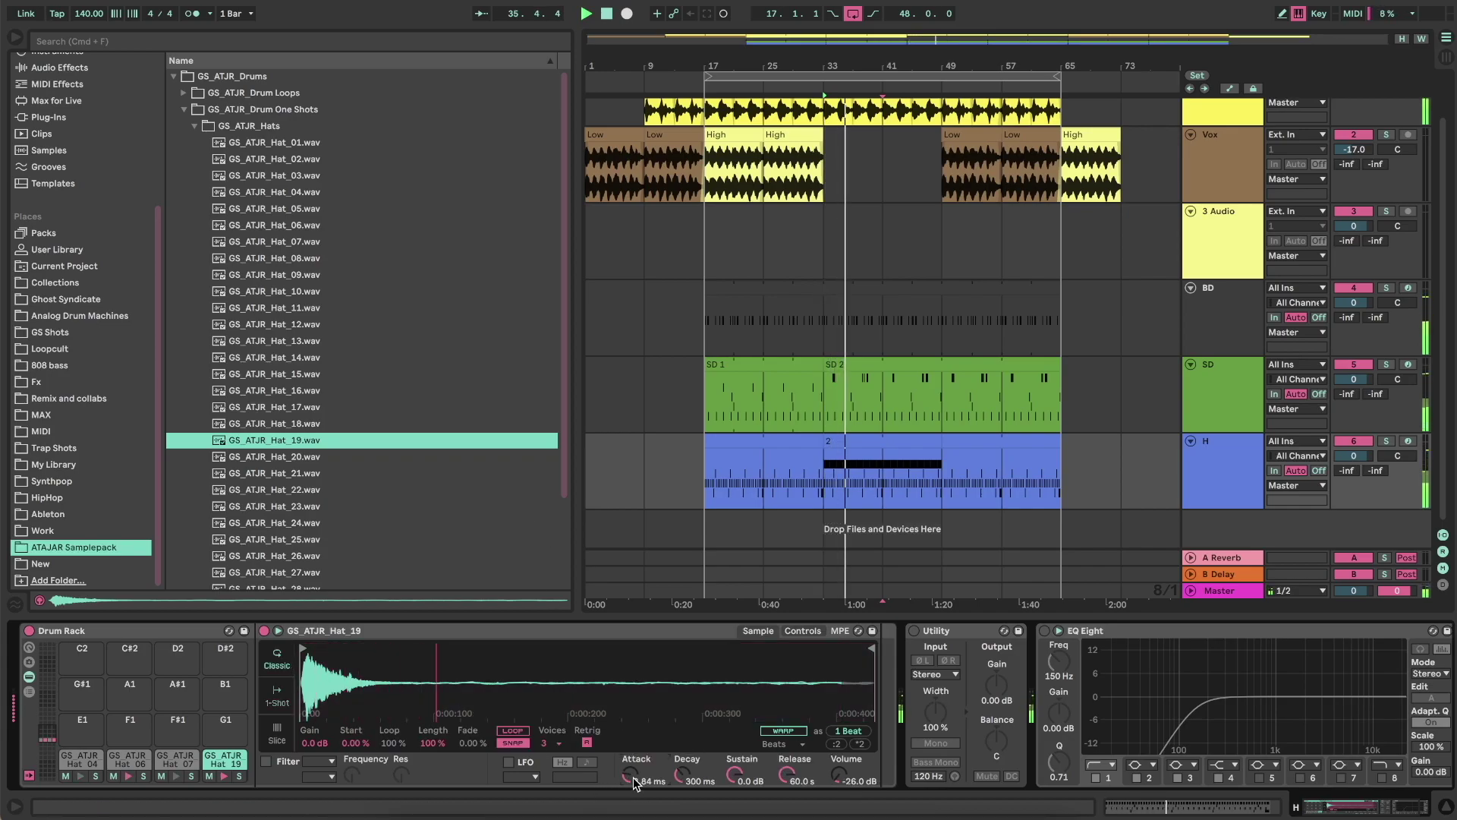
- Audition the open hi-hat one-shots from GS_ATJR_OpenHat_05 back to GS_ATJR_OpenHat_03 over the playing beat
{"action": "left_click", "coordinate": [196, 127]}
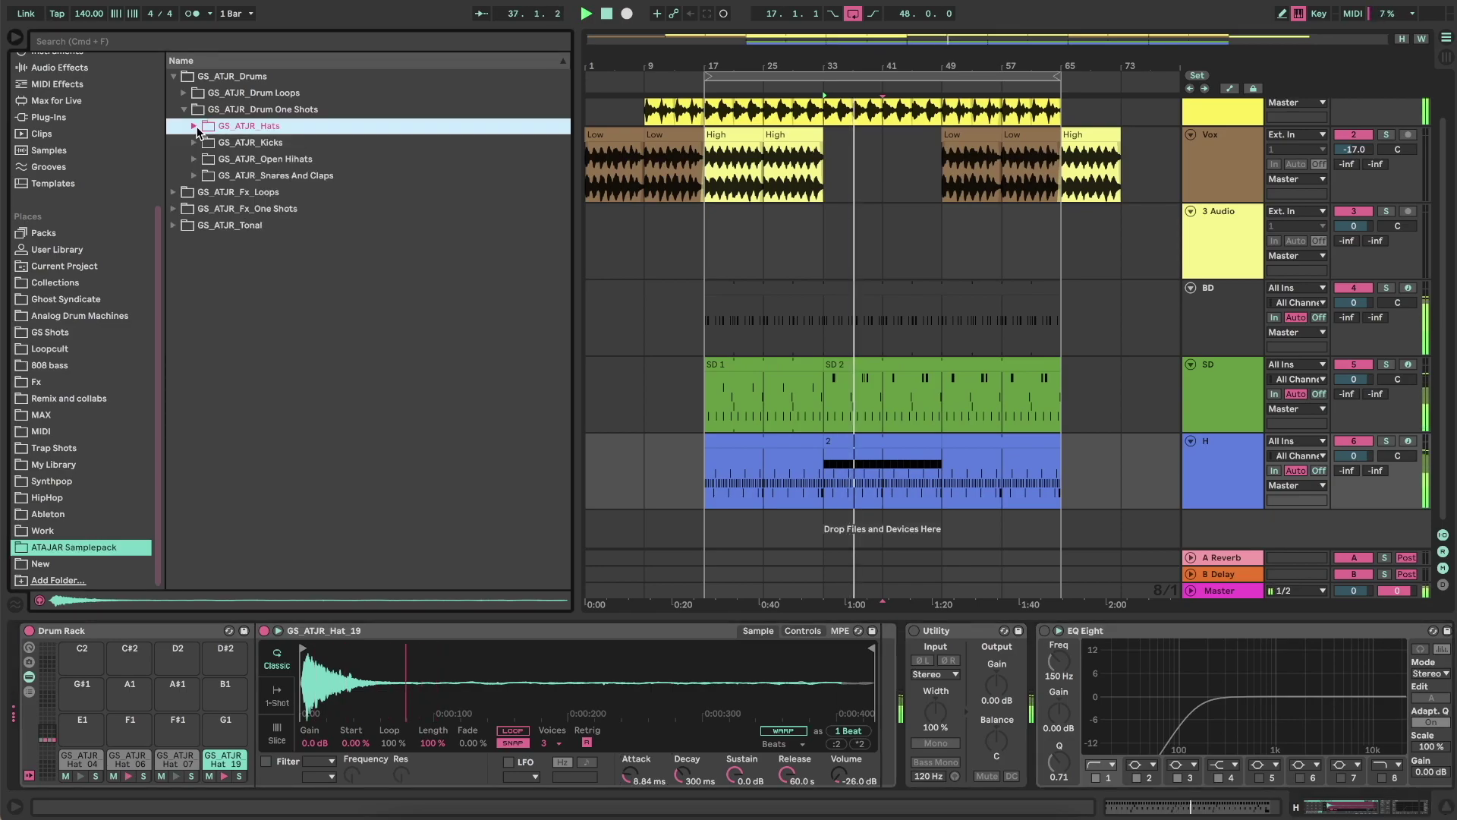
{"action": "left_click", "coordinate": [195, 158]}
{"action": "left_click", "coordinate": [256, 243]}
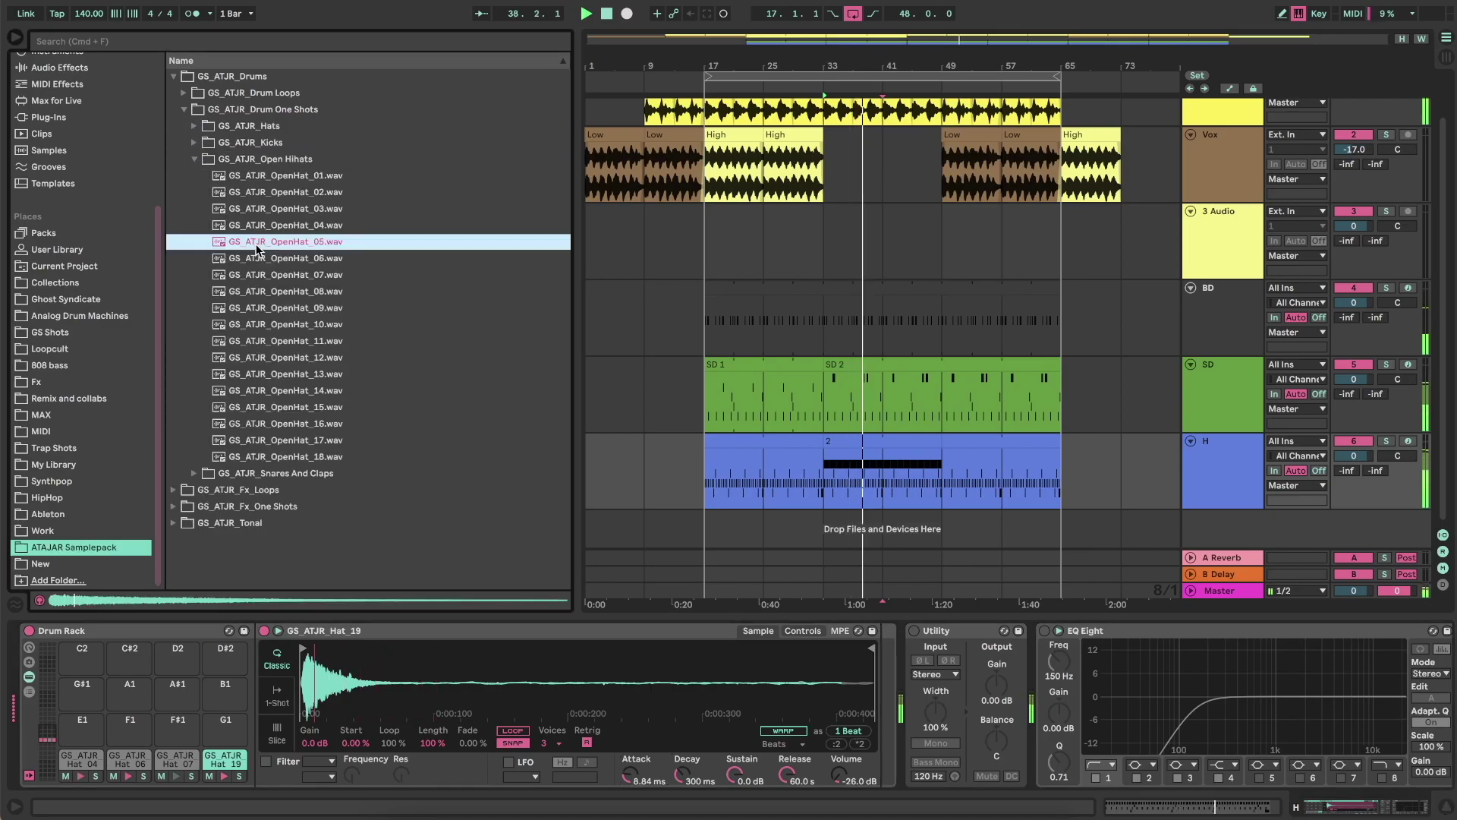
{"action": "key", "text": "Up"}
{"action": "key", "text": "Up"}
{"action": "key", "text": "Up"}
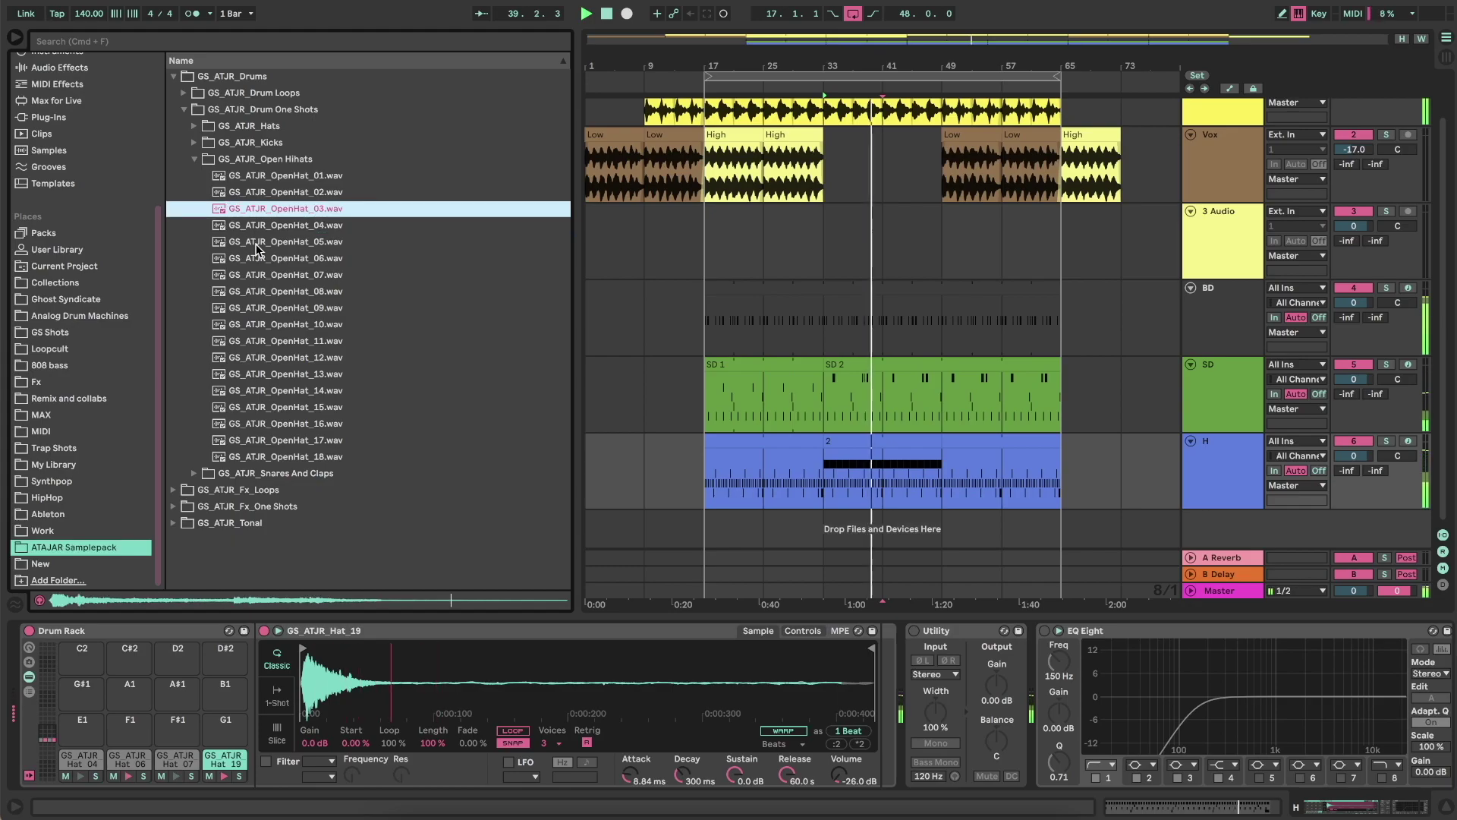
{"action": "key", "text": "Down"}
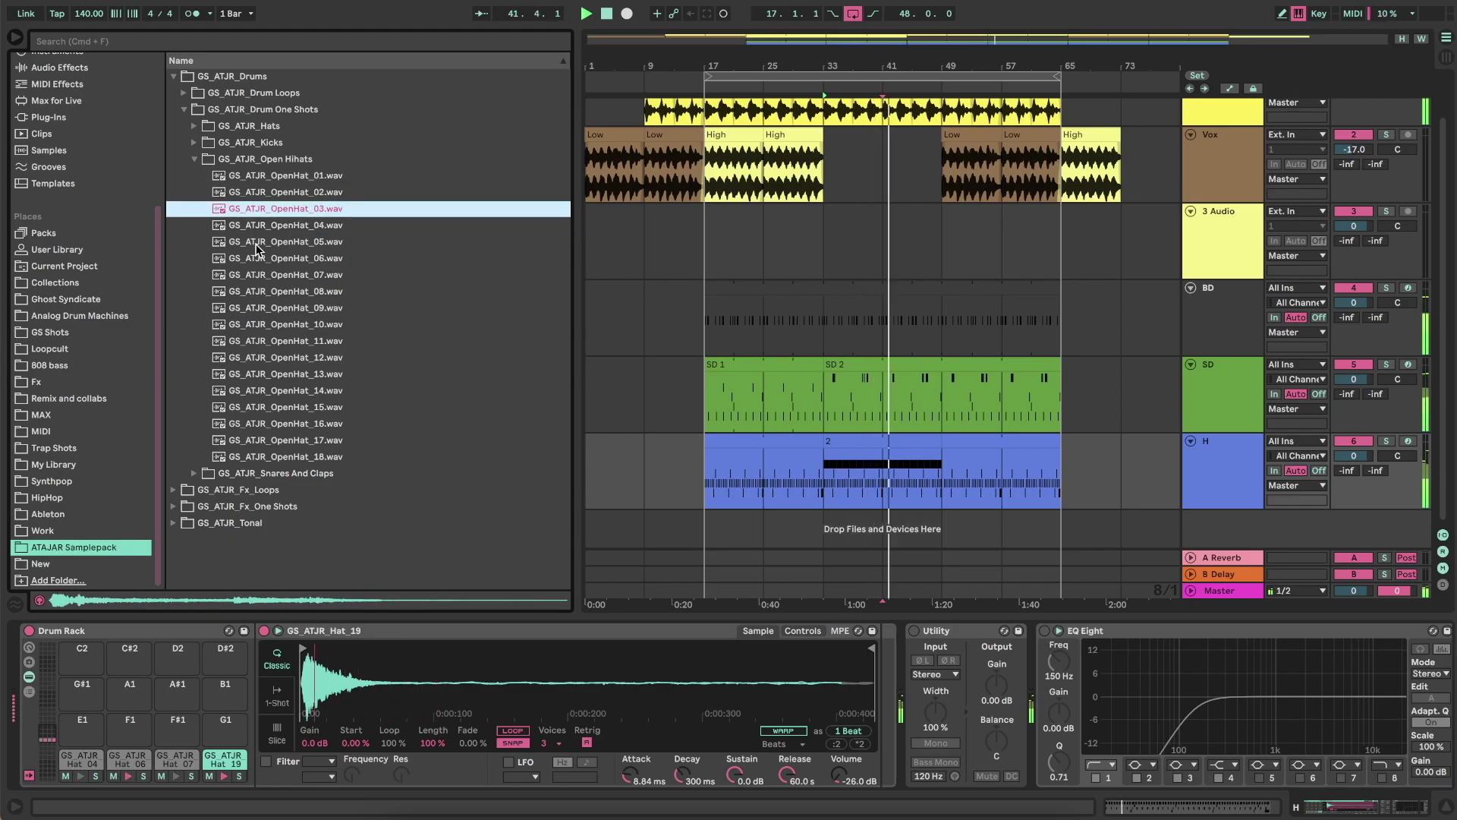
- Load GS_ATJR_OpenHat_04 onto the E1 pad of the hat Drum Rack and open hat clip 2 for note editing
{"action": "key", "text": "Down"}
{"action": "left_click_drag", "start_coordinate": [91, 735], "coordinate": [90, 733]}
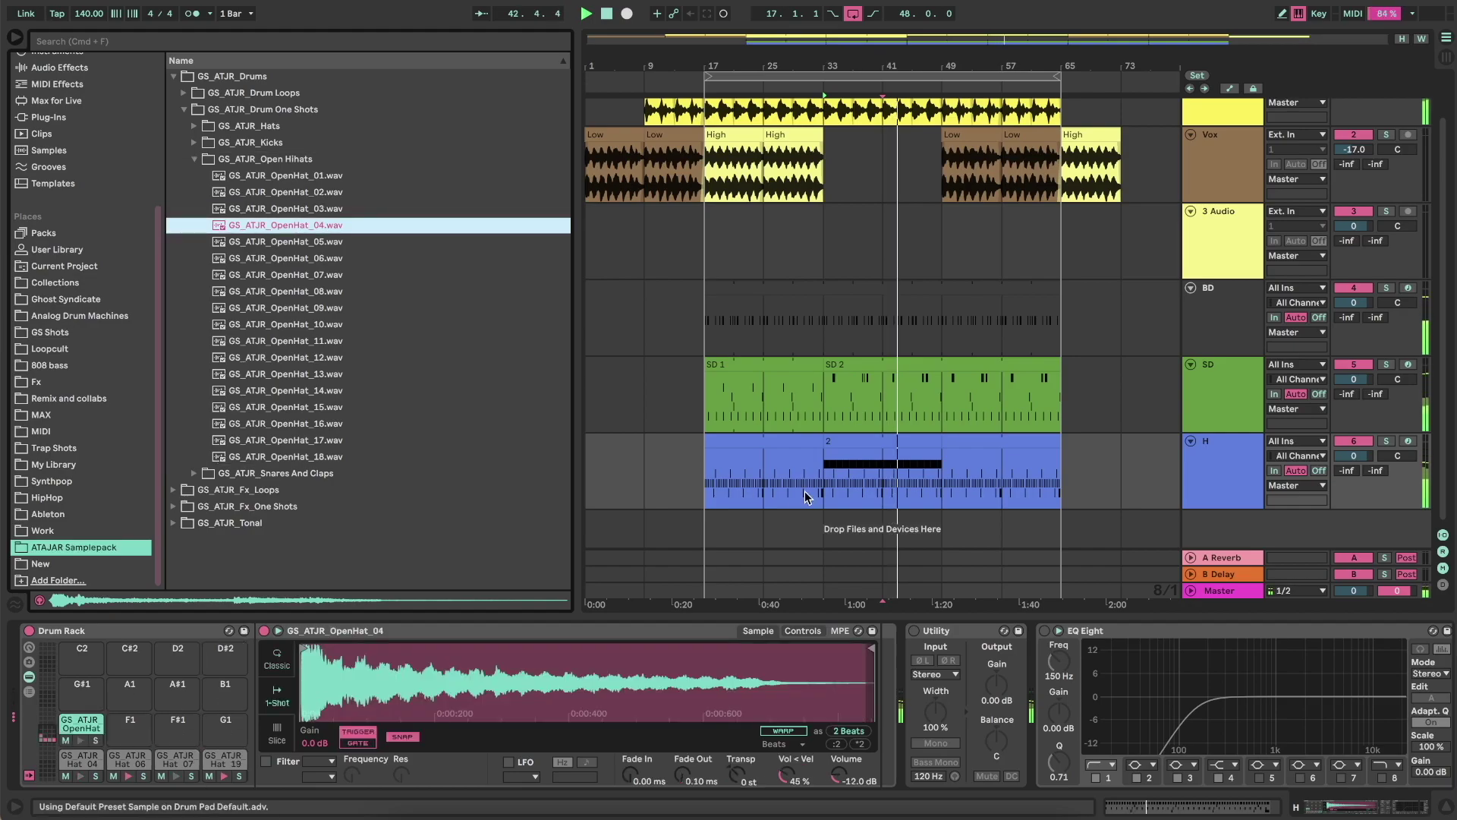
{"action": "double_click", "coordinate": [869, 441]}
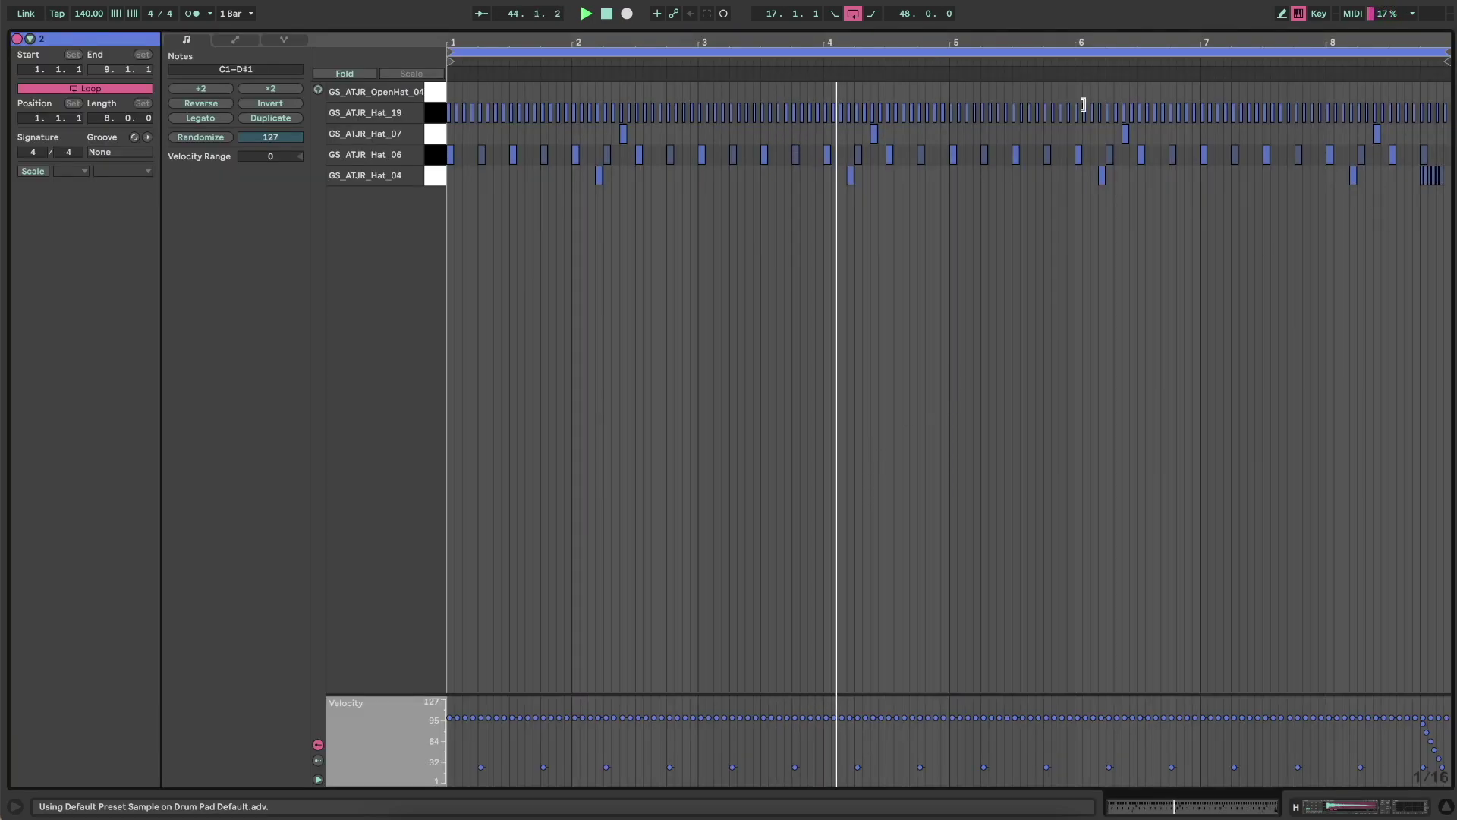
- Add a GS_ATJR_OpenHat_04 note in the second half of bar 4 of hat clip 2
{"action": "left_click", "coordinate": [937, 92]}
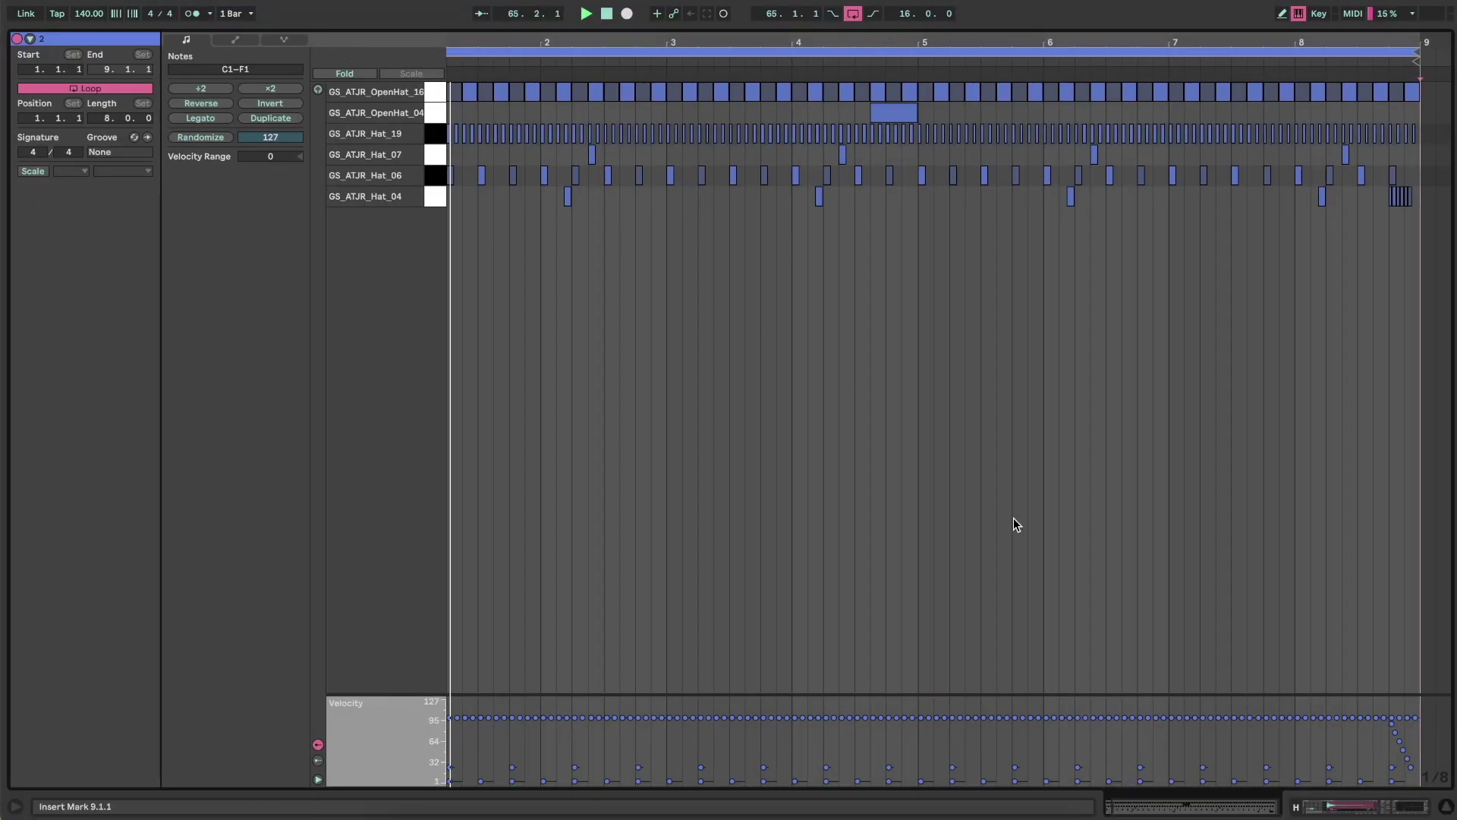
- Transpose the GS_ATJR_OpenHat_16 sample by -6 st and set its volume to -20.5 dB
{"action": "left_click", "coordinate": [1373, 806]}
{"action": "left_click_drag", "start_coordinate": [736, 774], "coordinate": [737, 791]}
{"action": "left_click_drag", "start_coordinate": [839, 774], "coordinate": [839, 791]}
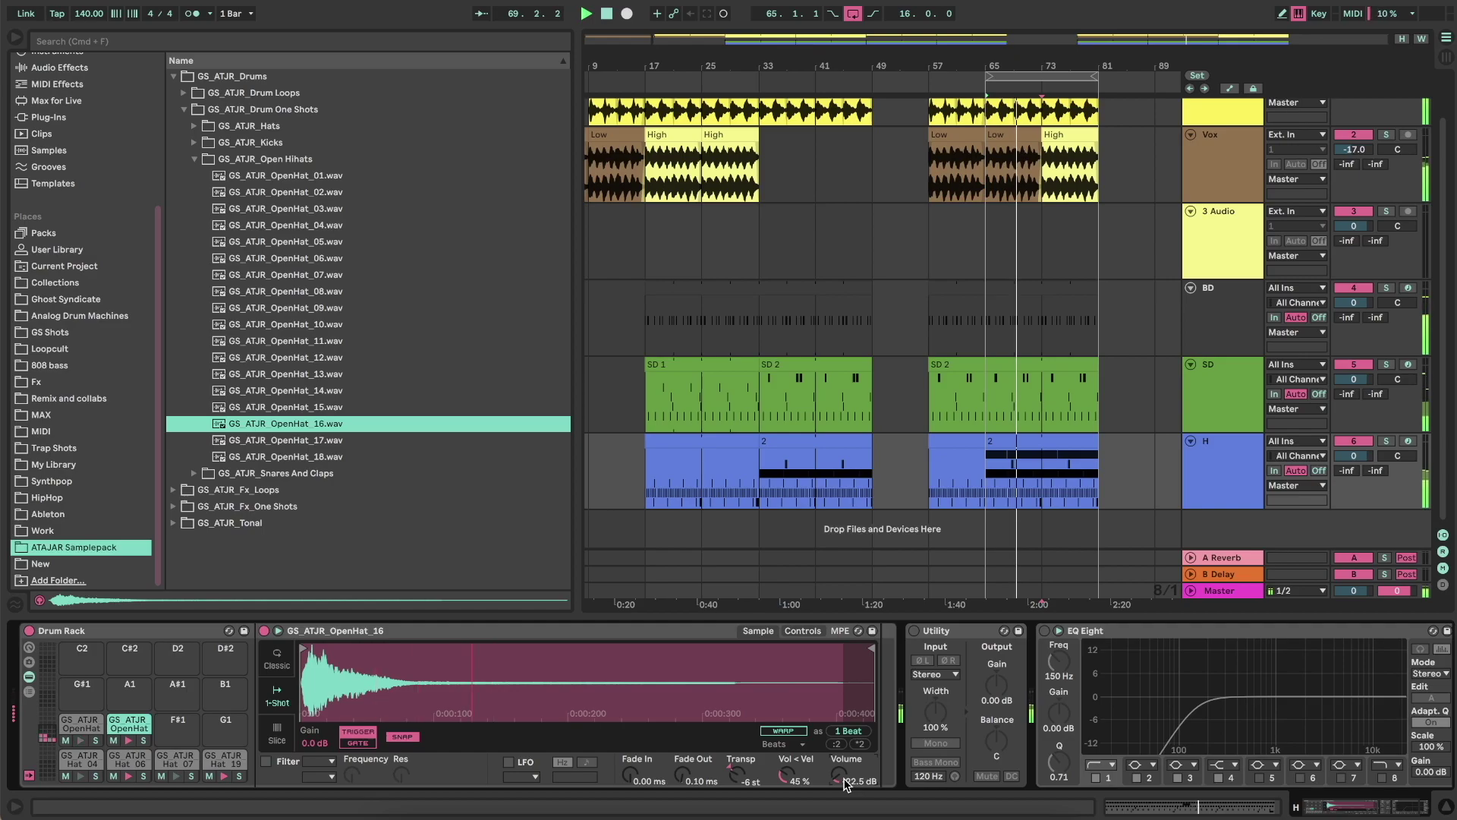
- Extend the arrangement loop so it starts at bar 17 and spans 64 bars, and delete the empty 3 Audio track
{"action": "scroll", "coordinate": [1141, 276], "scroll_direction": "down", "scroll_amount": 2}
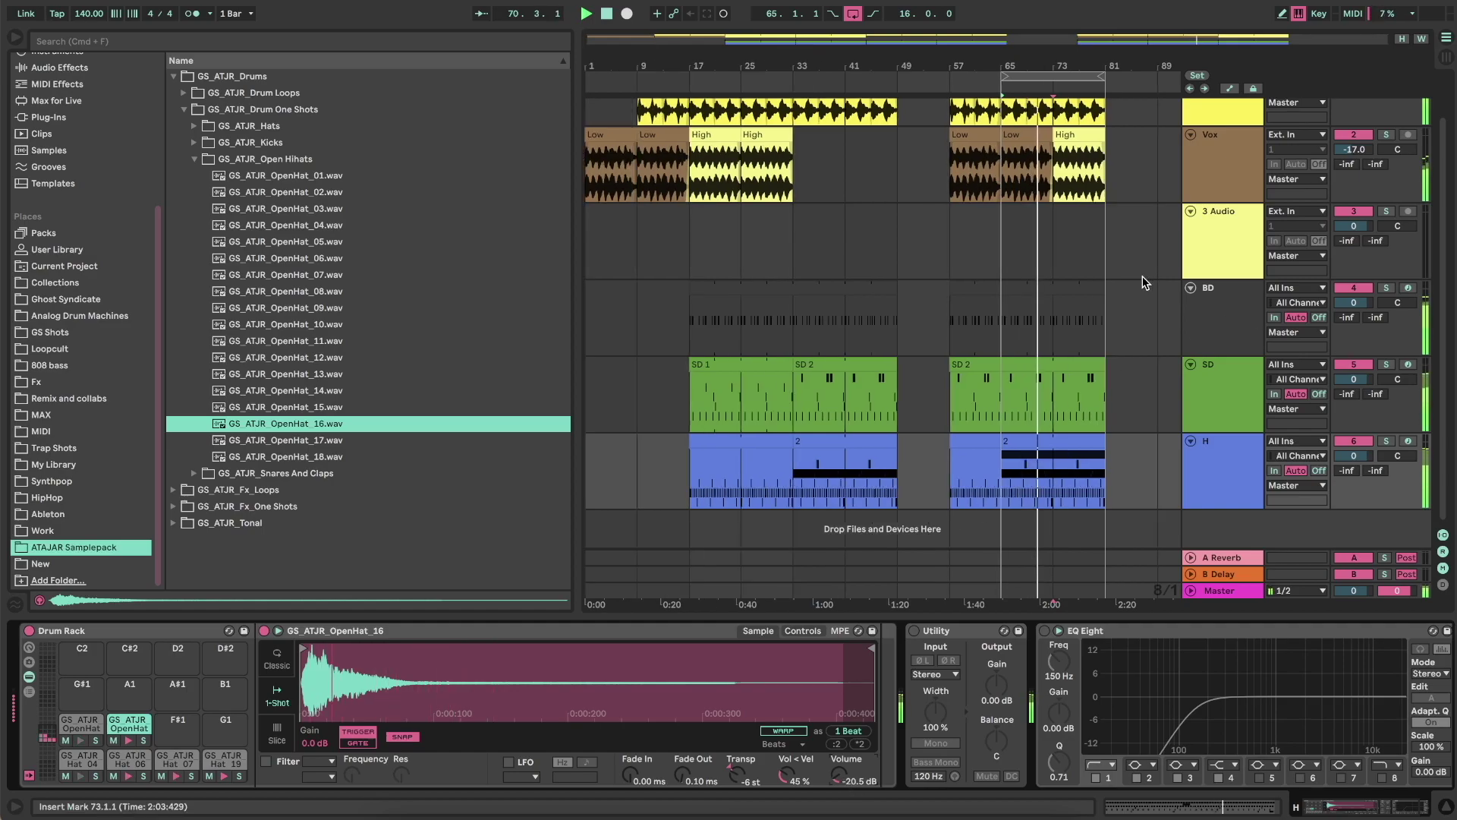
{"action": "left_click_drag", "start_coordinate": [998, 82], "coordinate": [690, 77]}
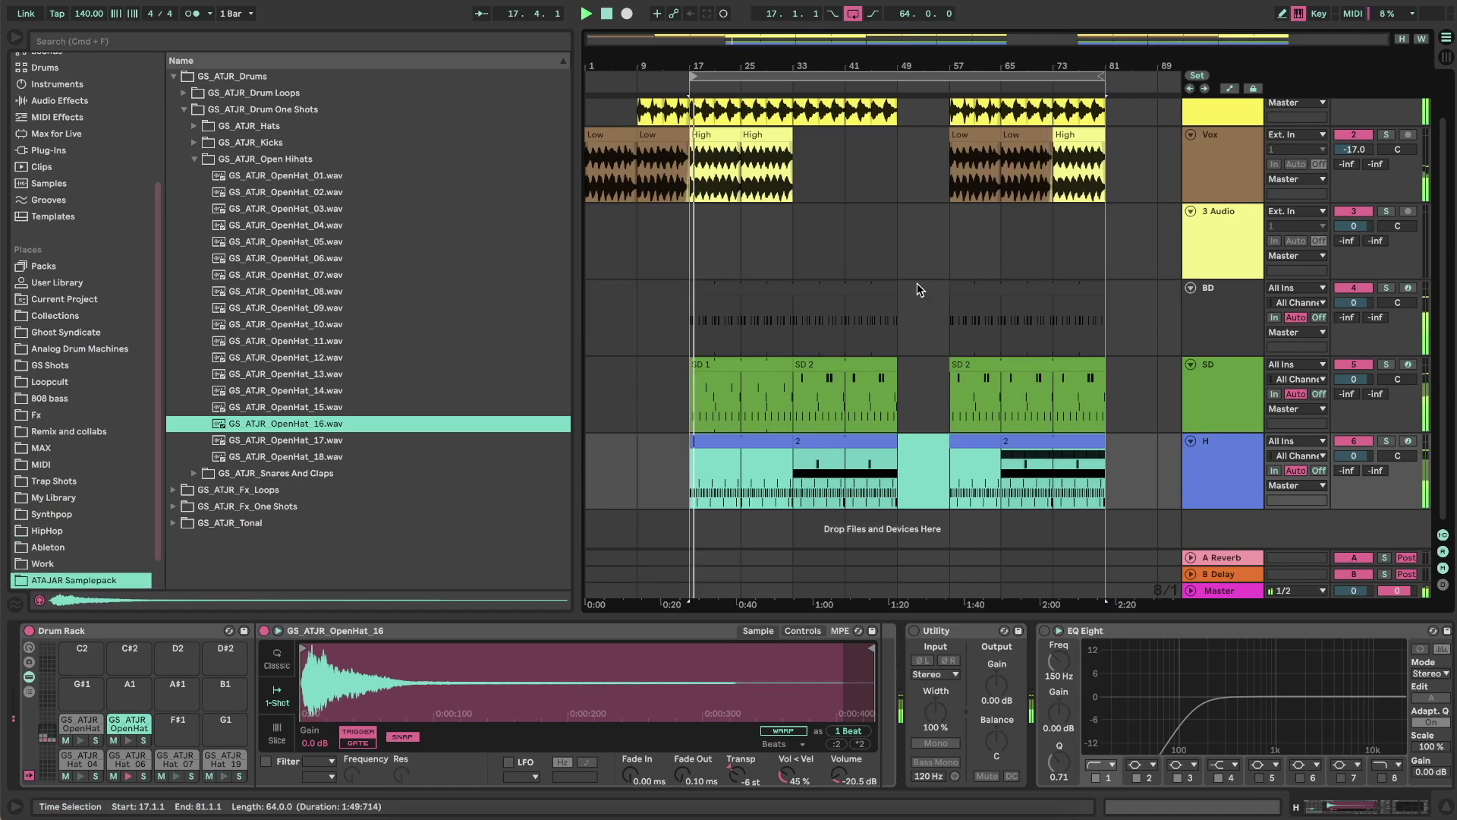
{"action": "left_click", "coordinate": [1210, 237]}
{"action": "key", "text": "Delete"}
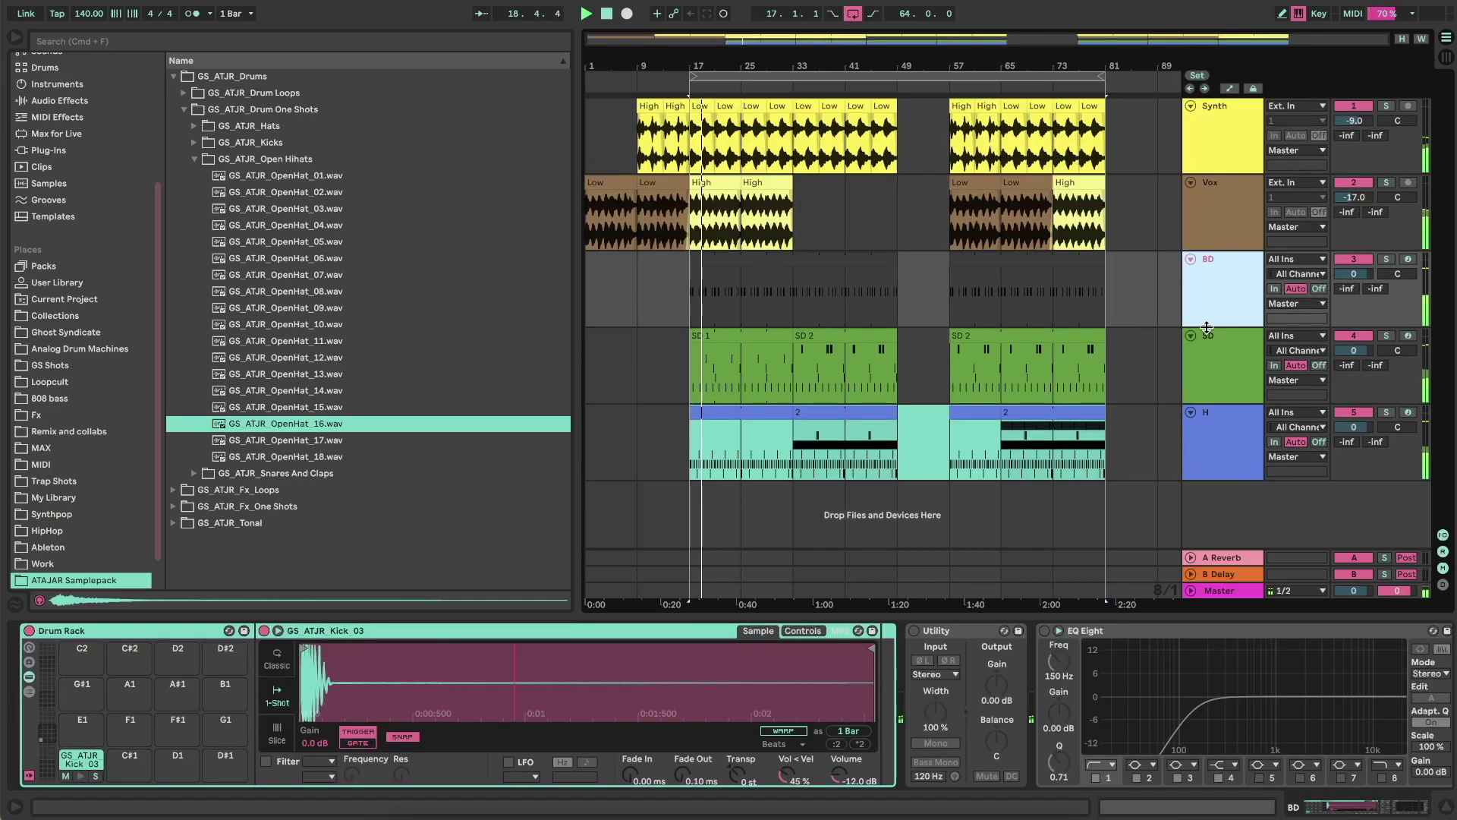
- Group the BD, SD and H tracks and name the group Drums
{"action": "left_click", "coordinate": [1226, 280], "text": "shift"}
{"action": "key", "text": "super+g"}
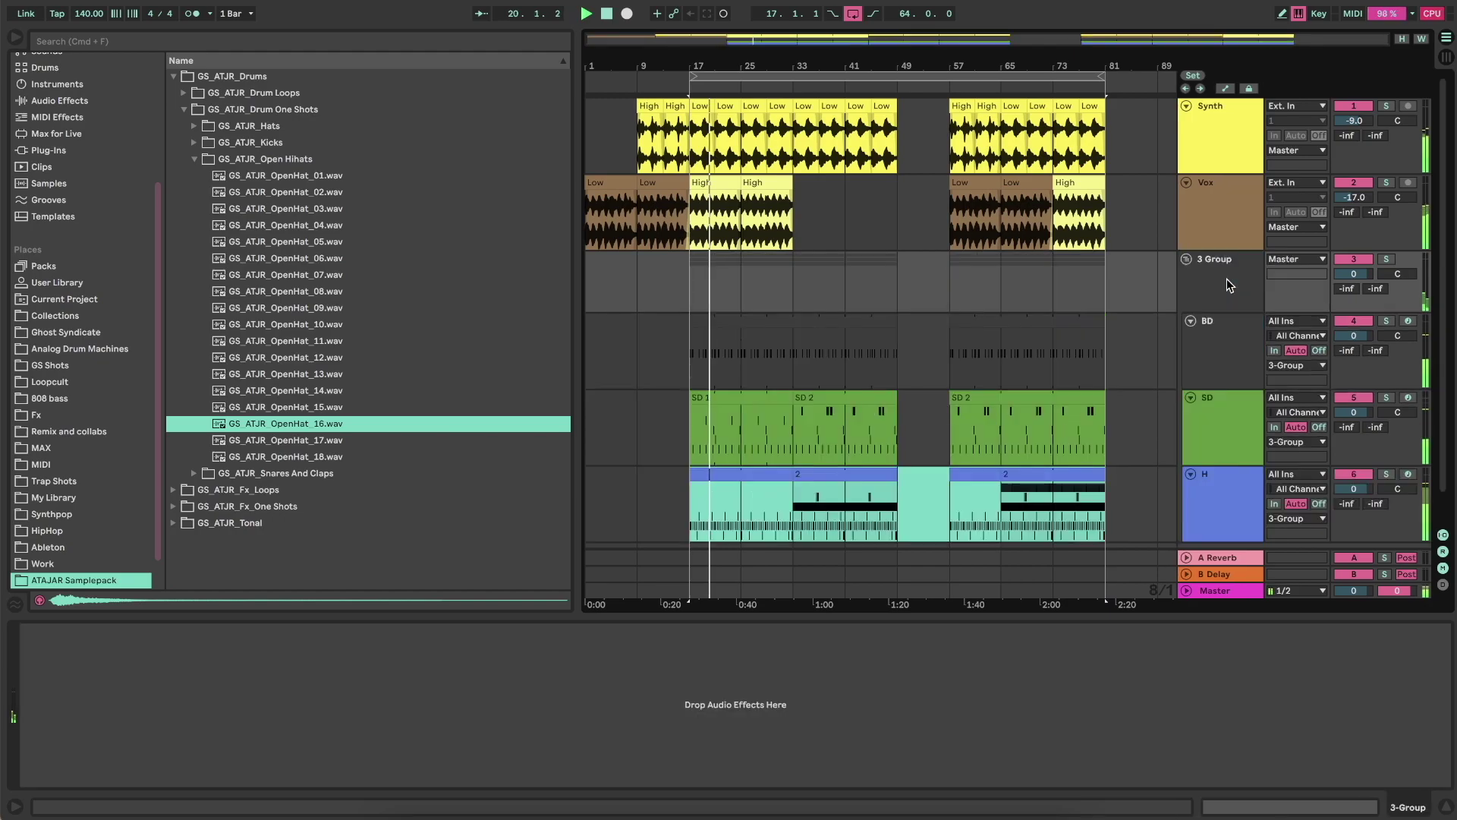
{"action": "key", "text": "BackSpace"}
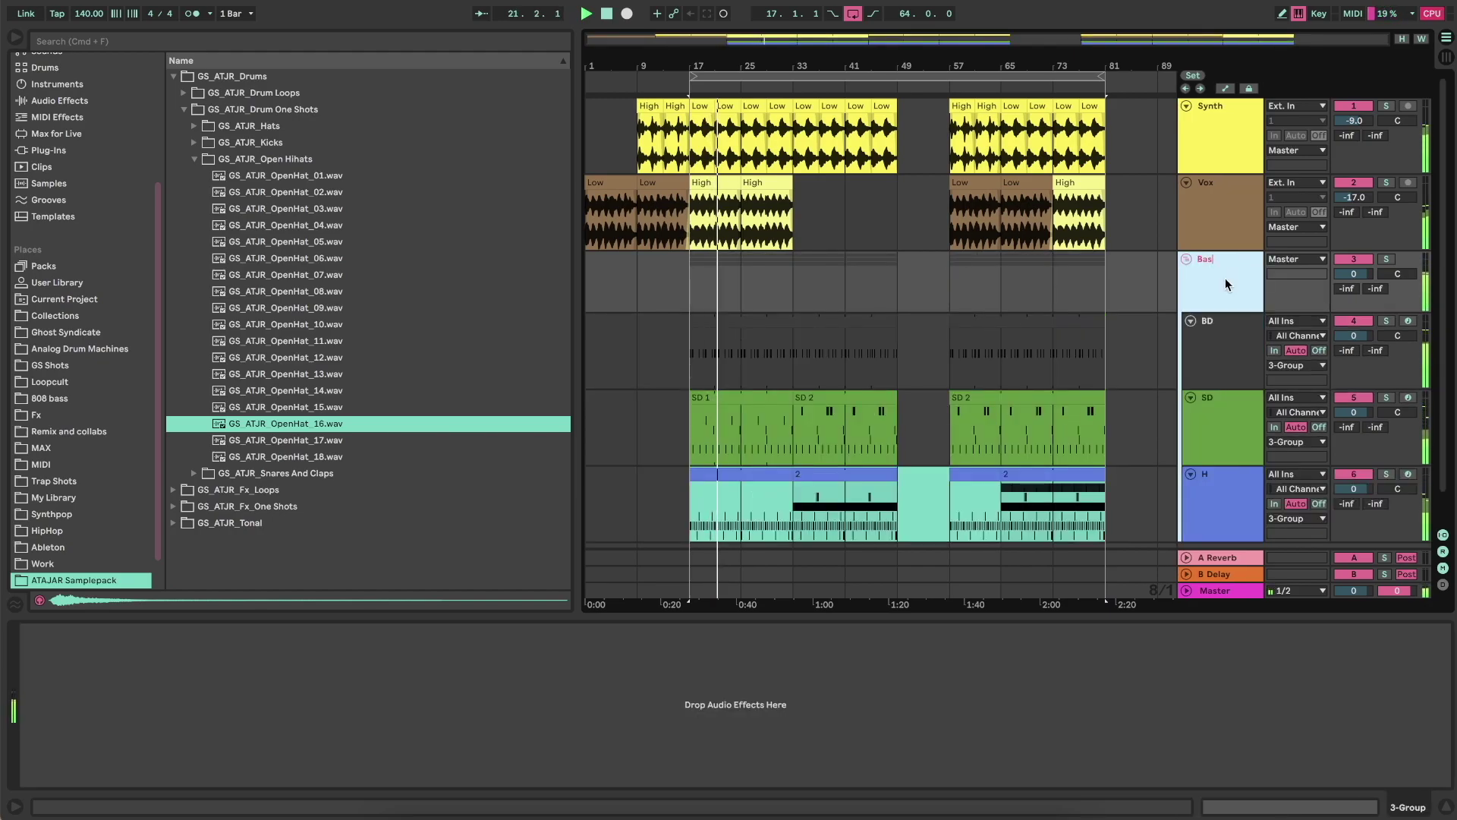
{"action": "type", "text": "Drums"}
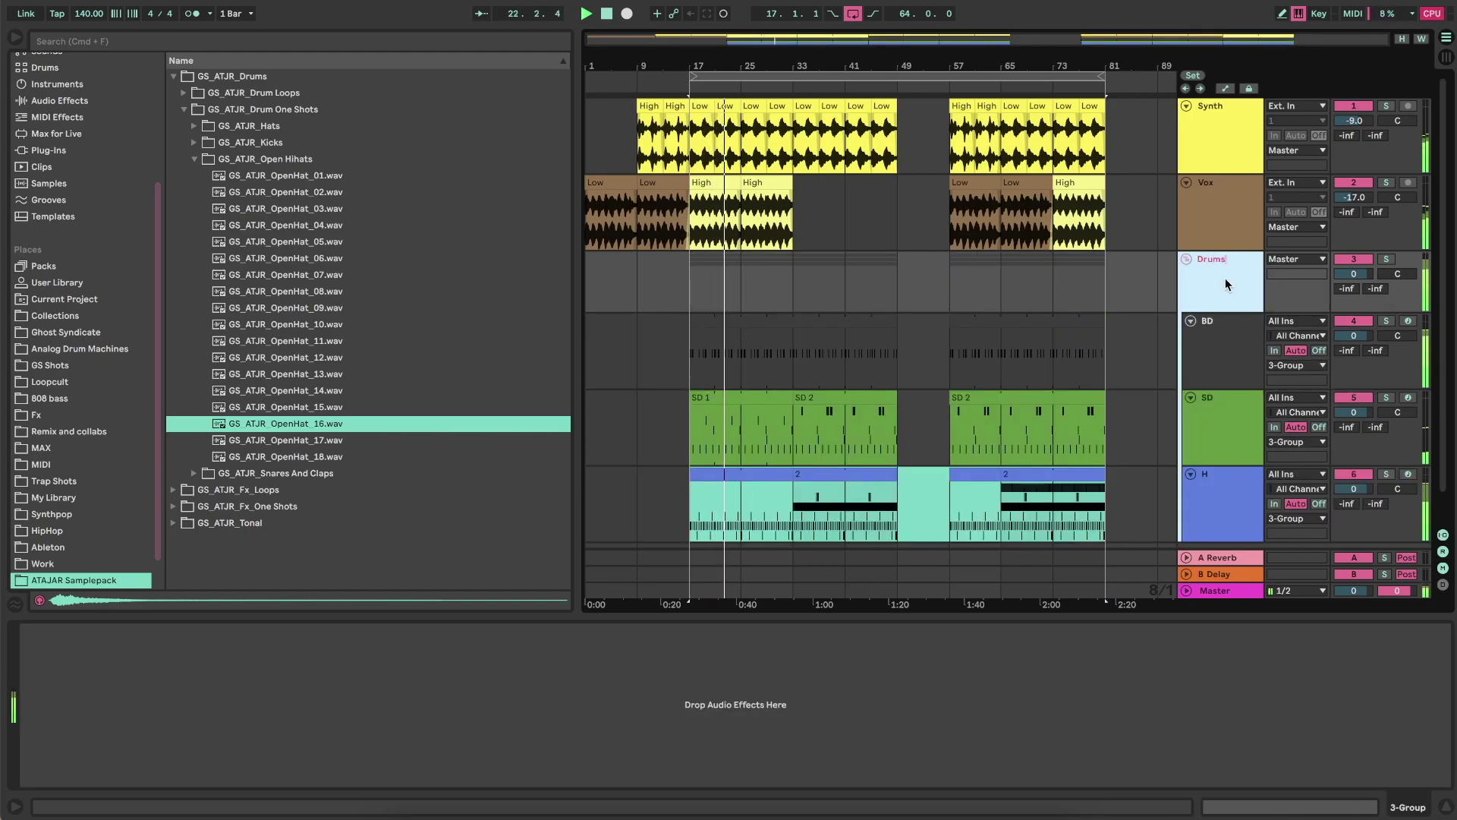
{"action": "key", "text": "Return"}
{"action": "left_click", "coordinate": [1386, 259]}
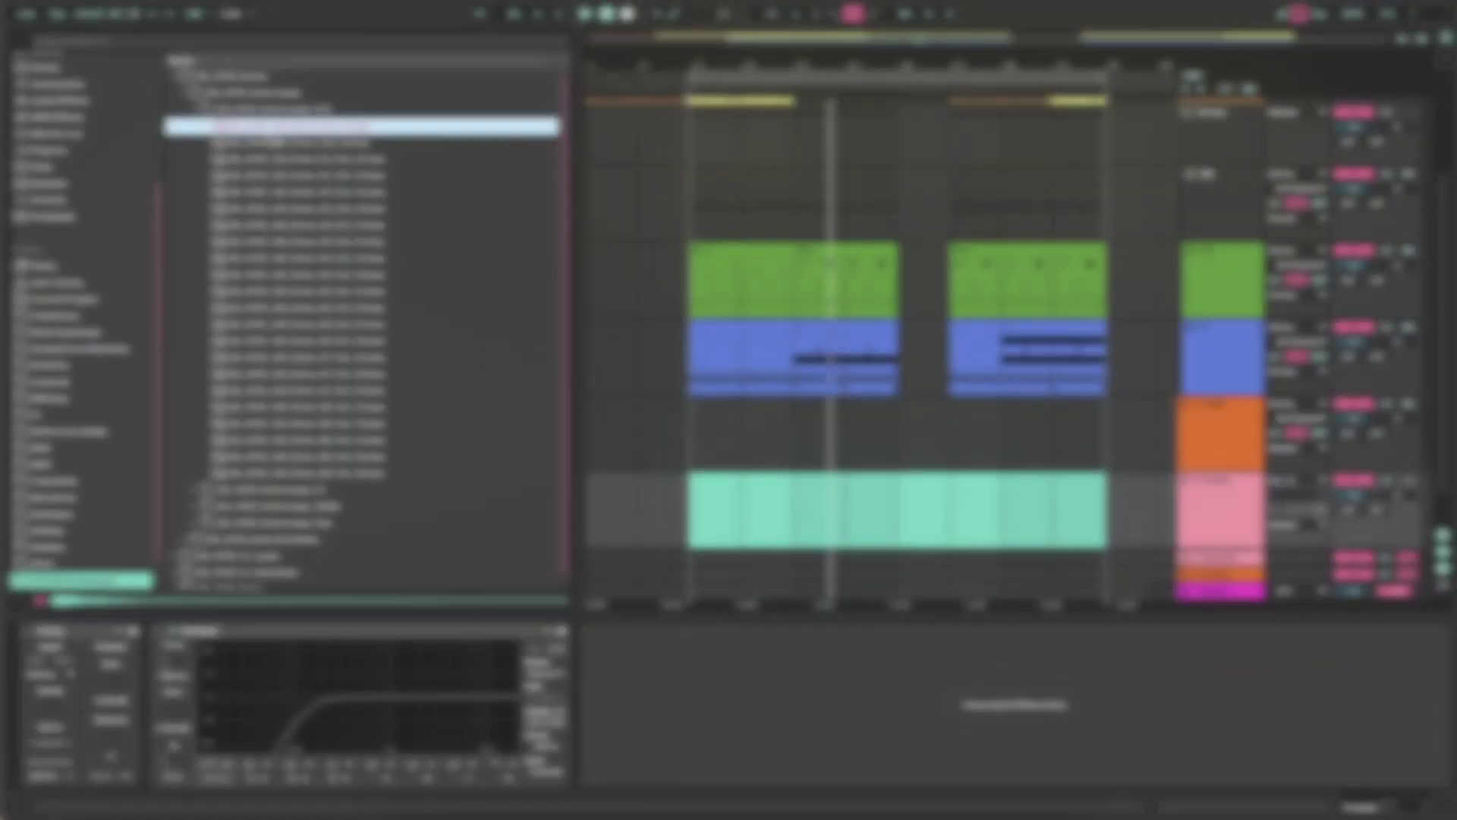
- Audition the full drum loops down to GS_ATJR_140_Drum_03_Full_V2
{"action": "key", "text": "Down"}
{"action": "key", "text": "Down"}
{"action": "key", "text": "Down"}
{"action": "key", "text": "Down"}
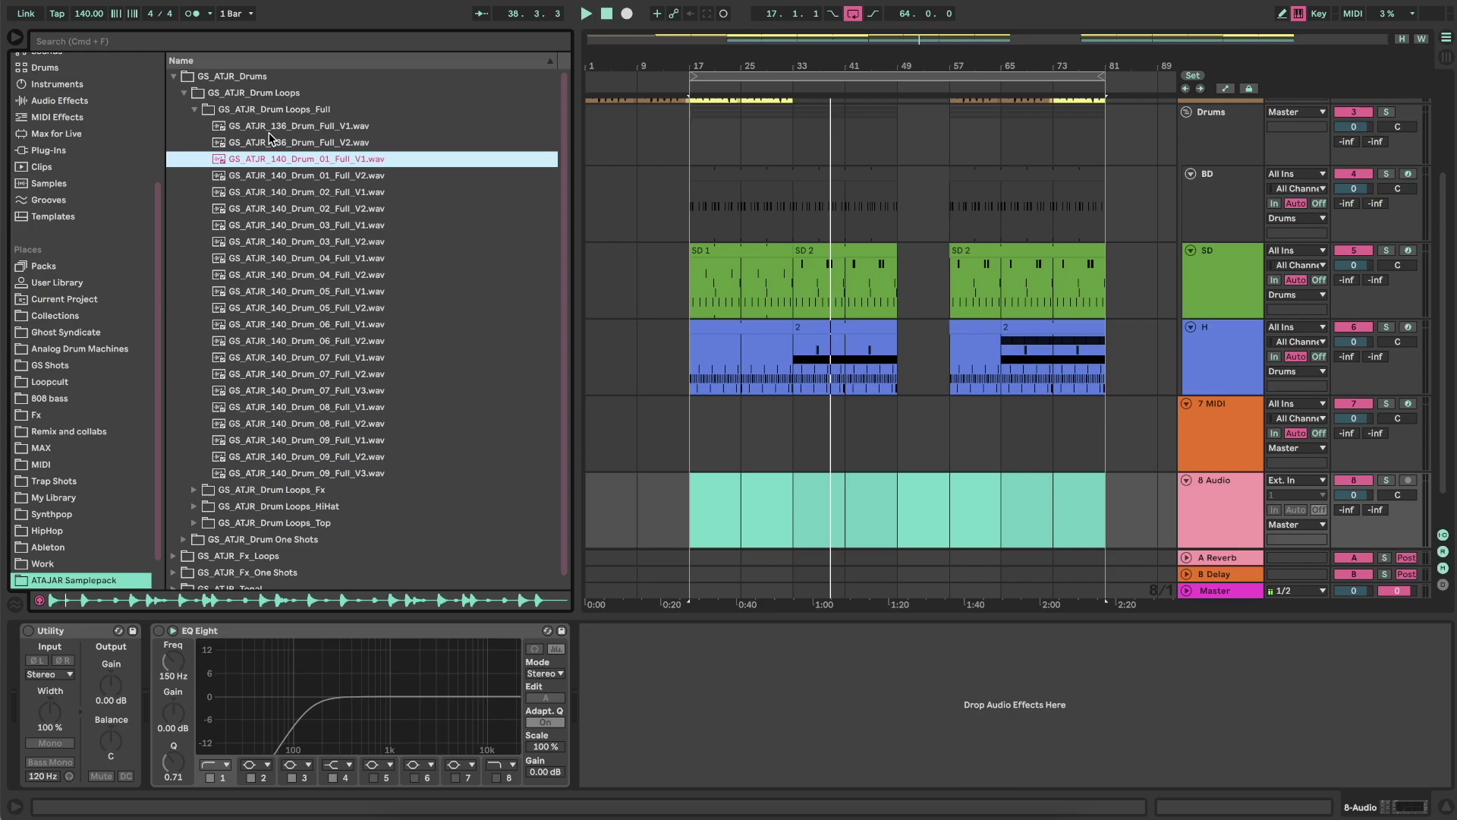
{"action": "key", "text": "Down"}
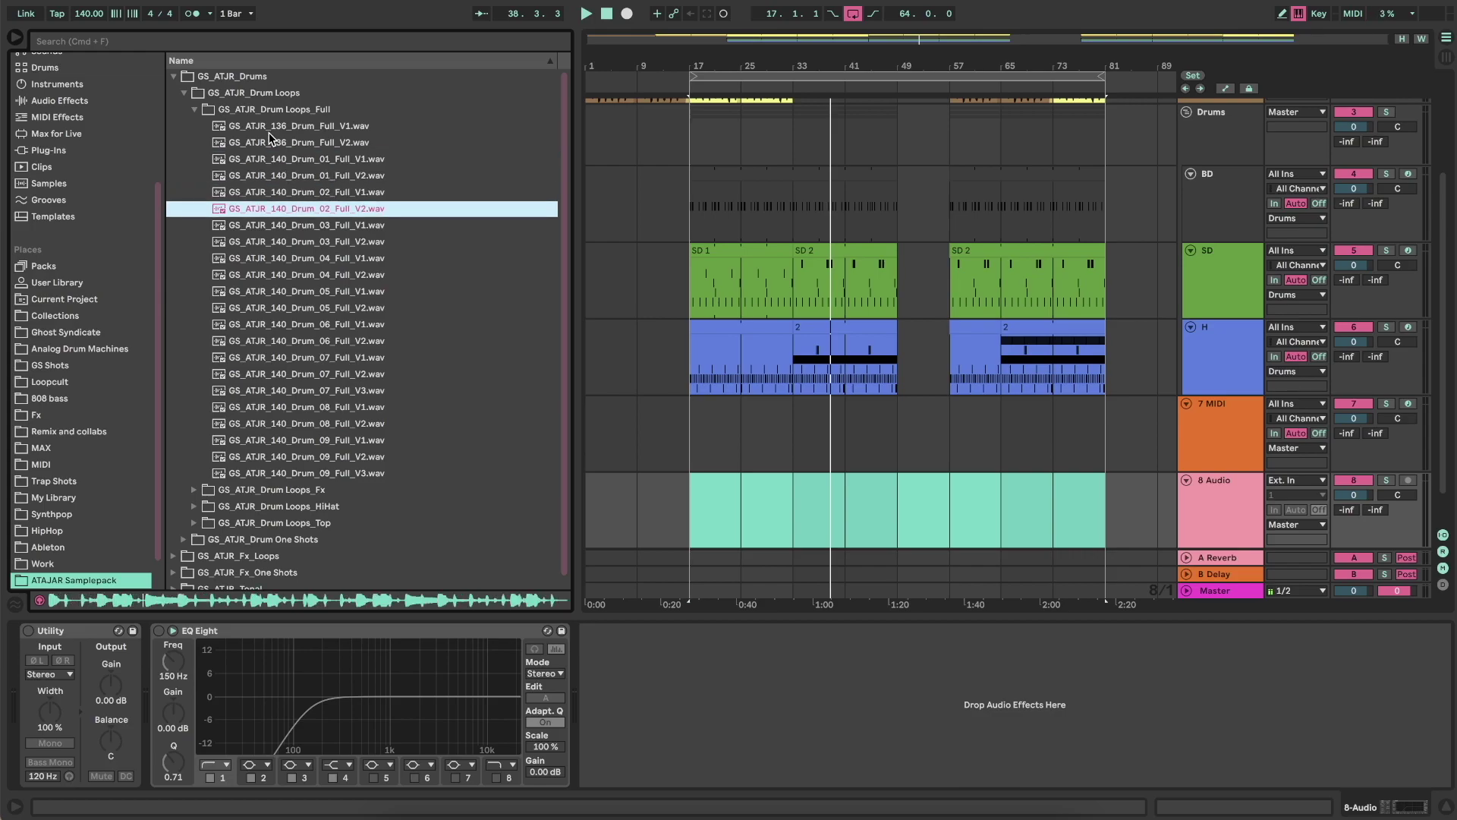
{"action": "key", "text": "Down"}
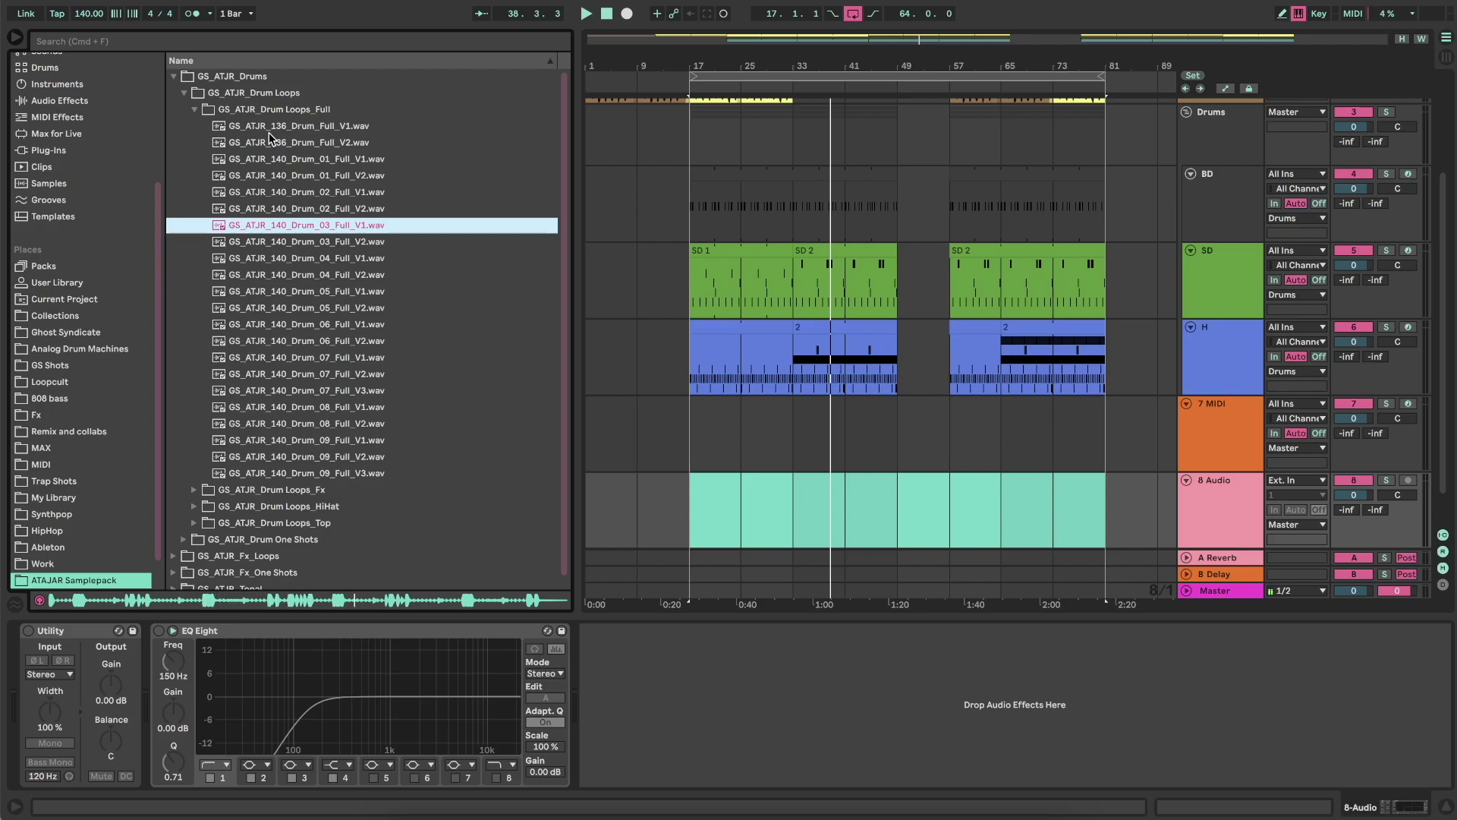
{"action": "key", "text": "Down"}
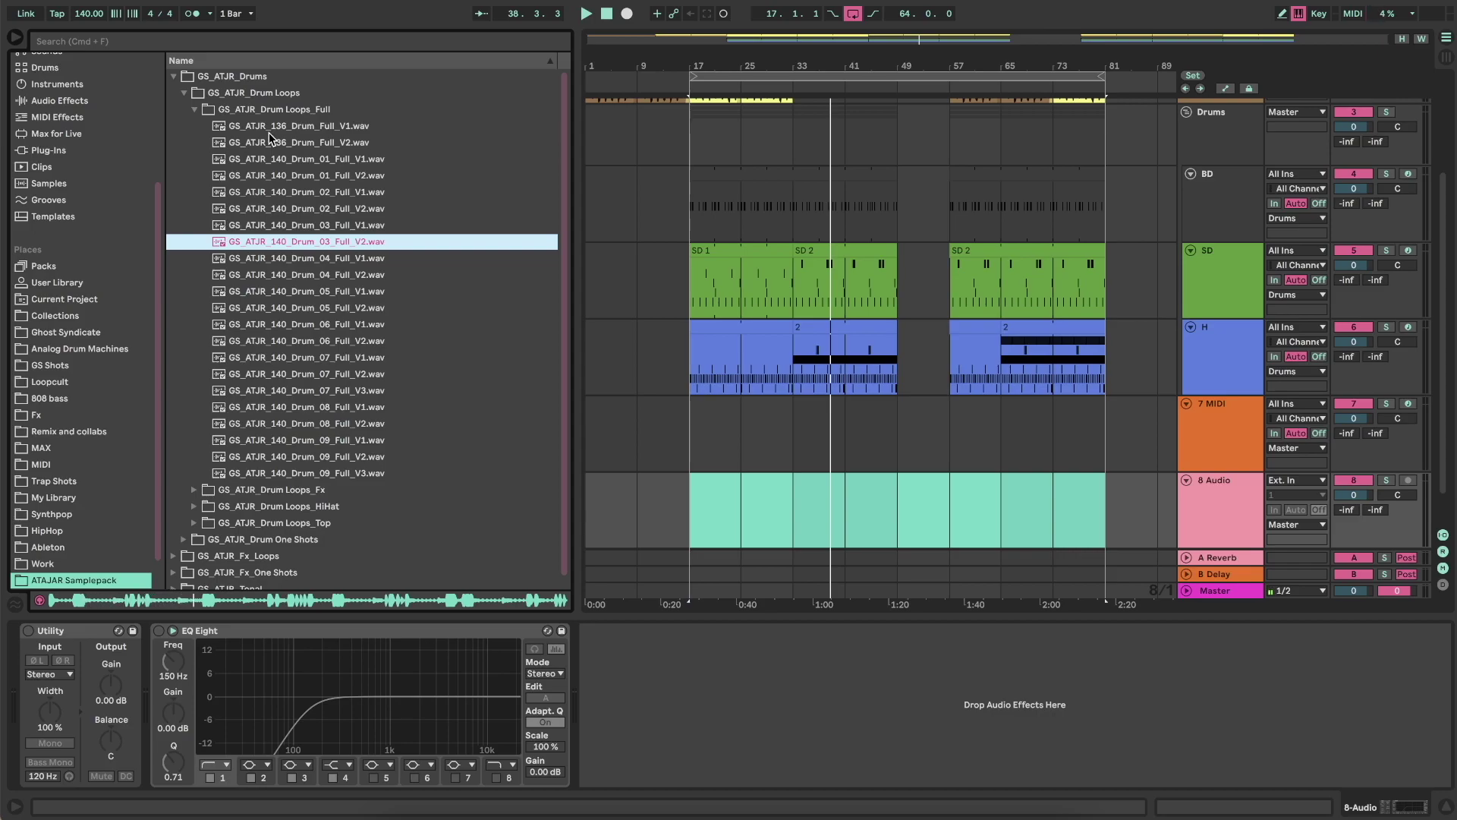
- Audition the loops in GS_ATJR_Drum Loops_Top down to GS_ATJR_140_Drum_03_Top_V1
{"action": "key", "text": "Left"}
{"action": "key", "text": "Left"}
{"action": "key", "text": "Down"}
{"action": "key", "text": "Down"}
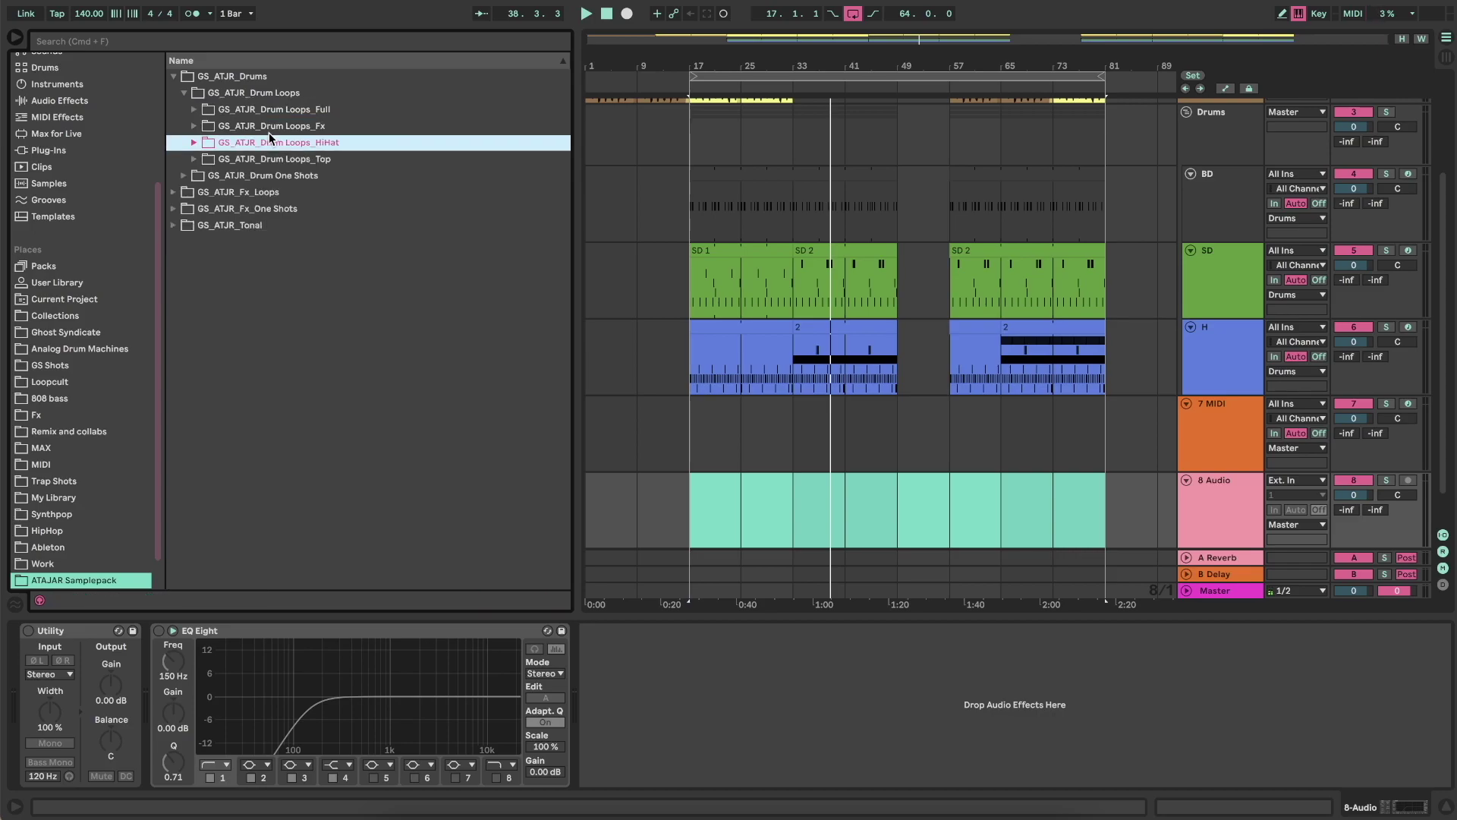
{"action": "key", "text": "Down"}
{"action": "key", "text": "Right"}
{"action": "key", "text": "Down"}
{"action": "key", "text": "Down"}
{"action": "key", "text": "Down"}
{"action": "key", "text": "Down"}
{"action": "key", "text": "Down"}
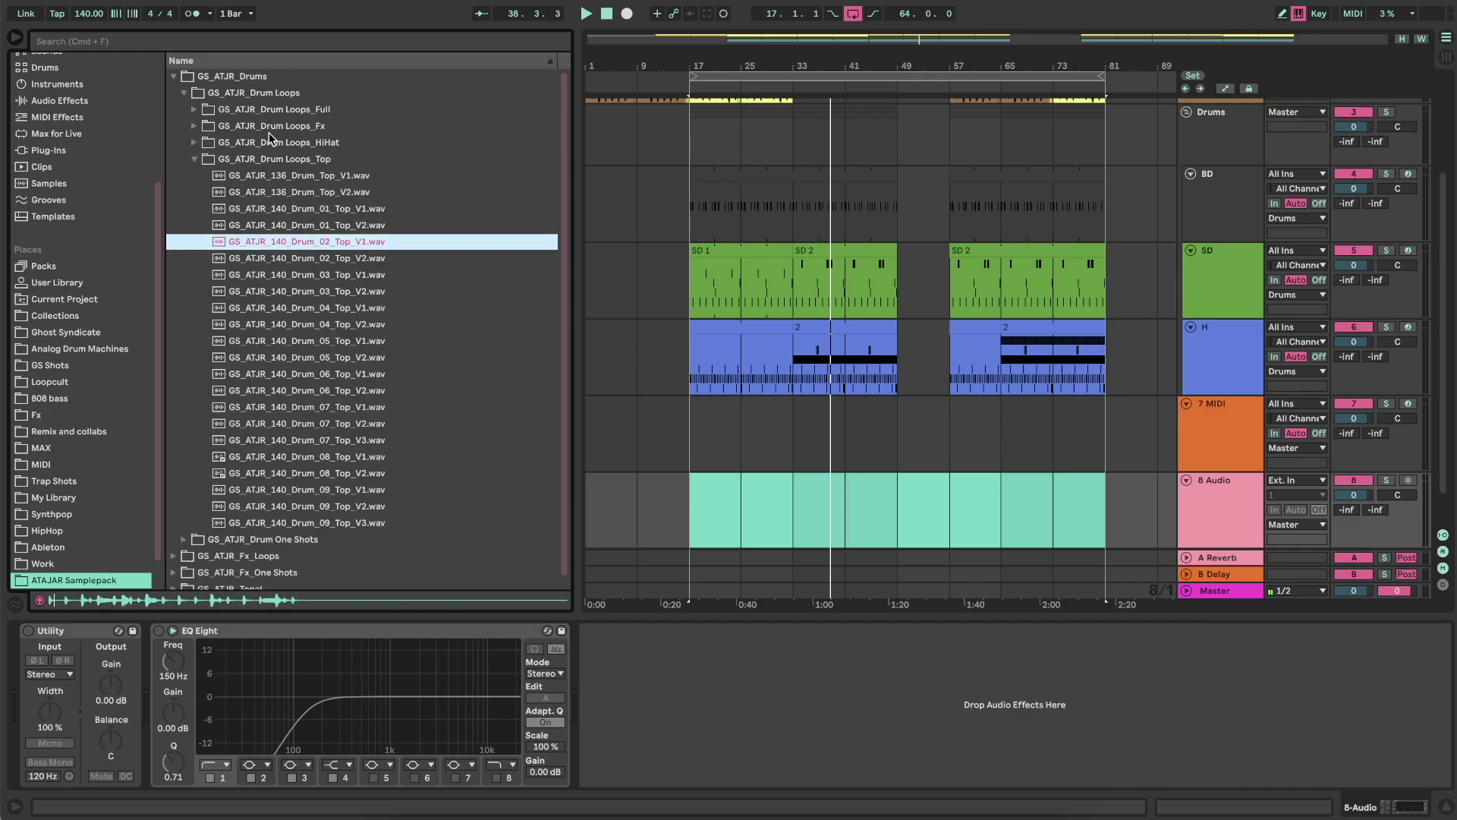
{"action": "key", "text": "Down"}
{"action": "key", "text": "Down"}
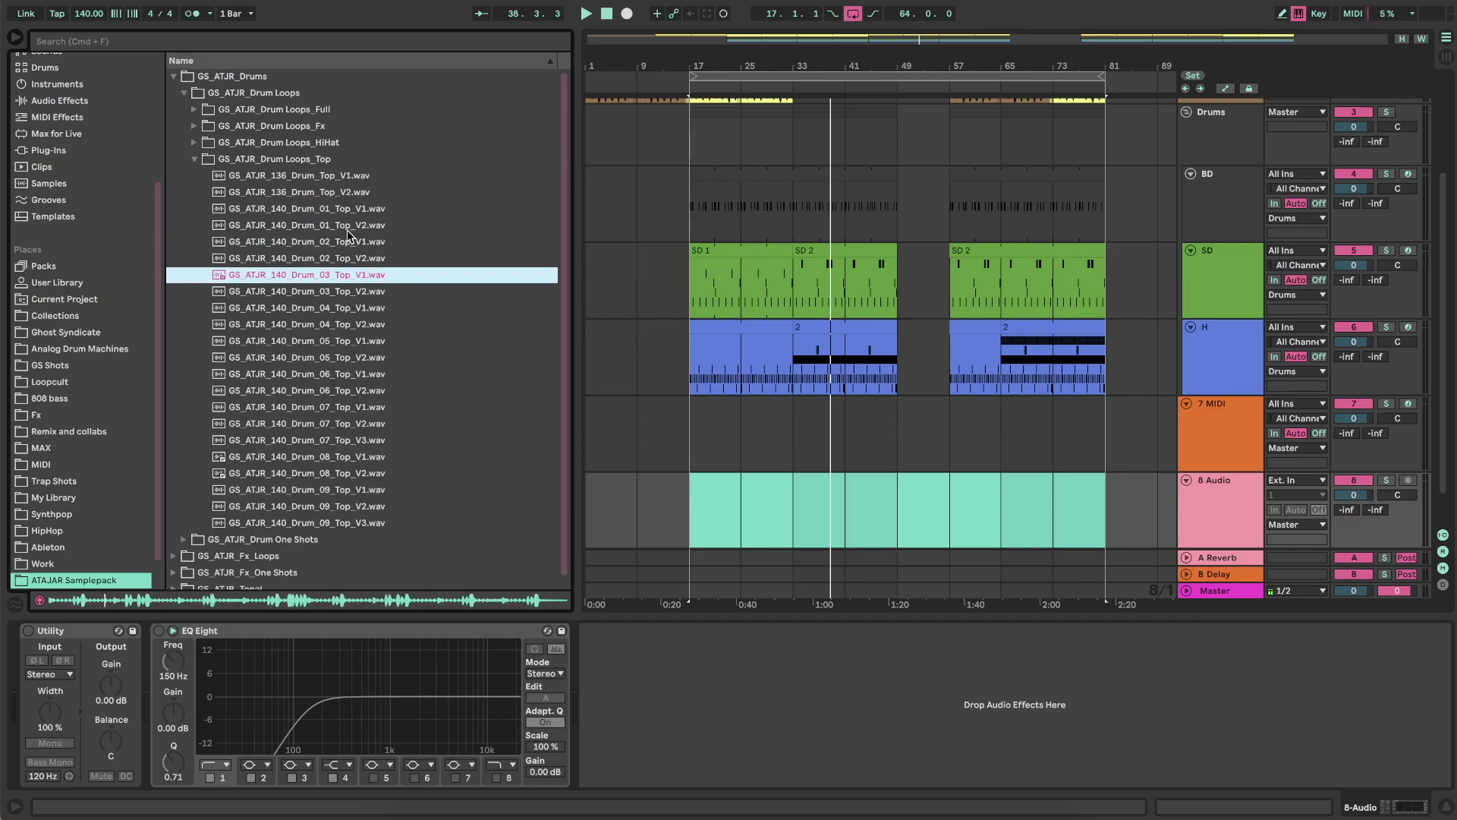
- Place GS_ATJR_140_Drum_03_Top_V1 at bar 17 on the empty 8 Audio track and set the track volume to -20 dB
{"action": "left_click_drag", "start_coordinate": [302, 275], "coordinate": [692, 501]}
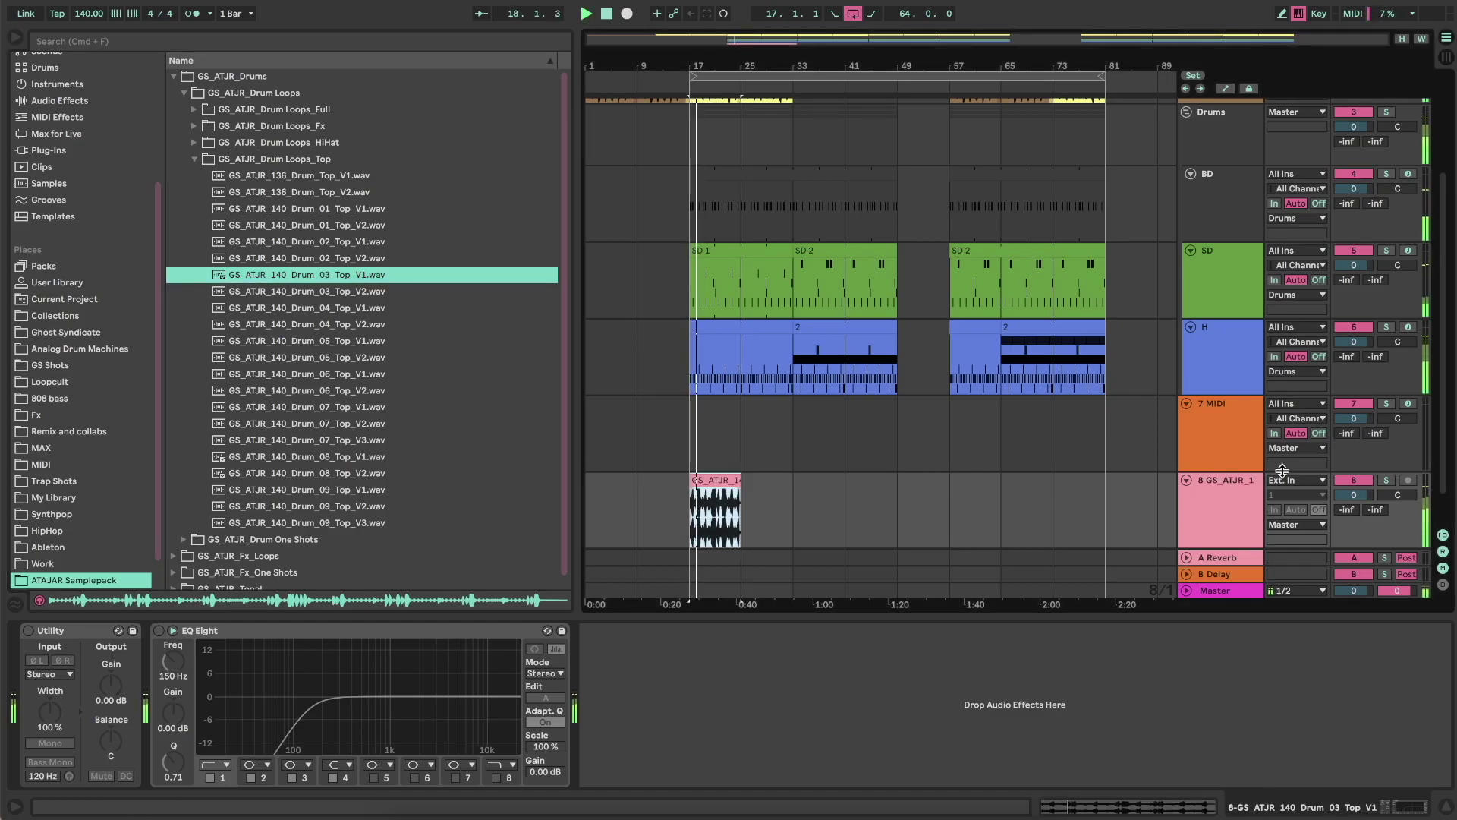
{"action": "left_click", "coordinate": [1358, 496]}
{"action": "type", "text": "-"}
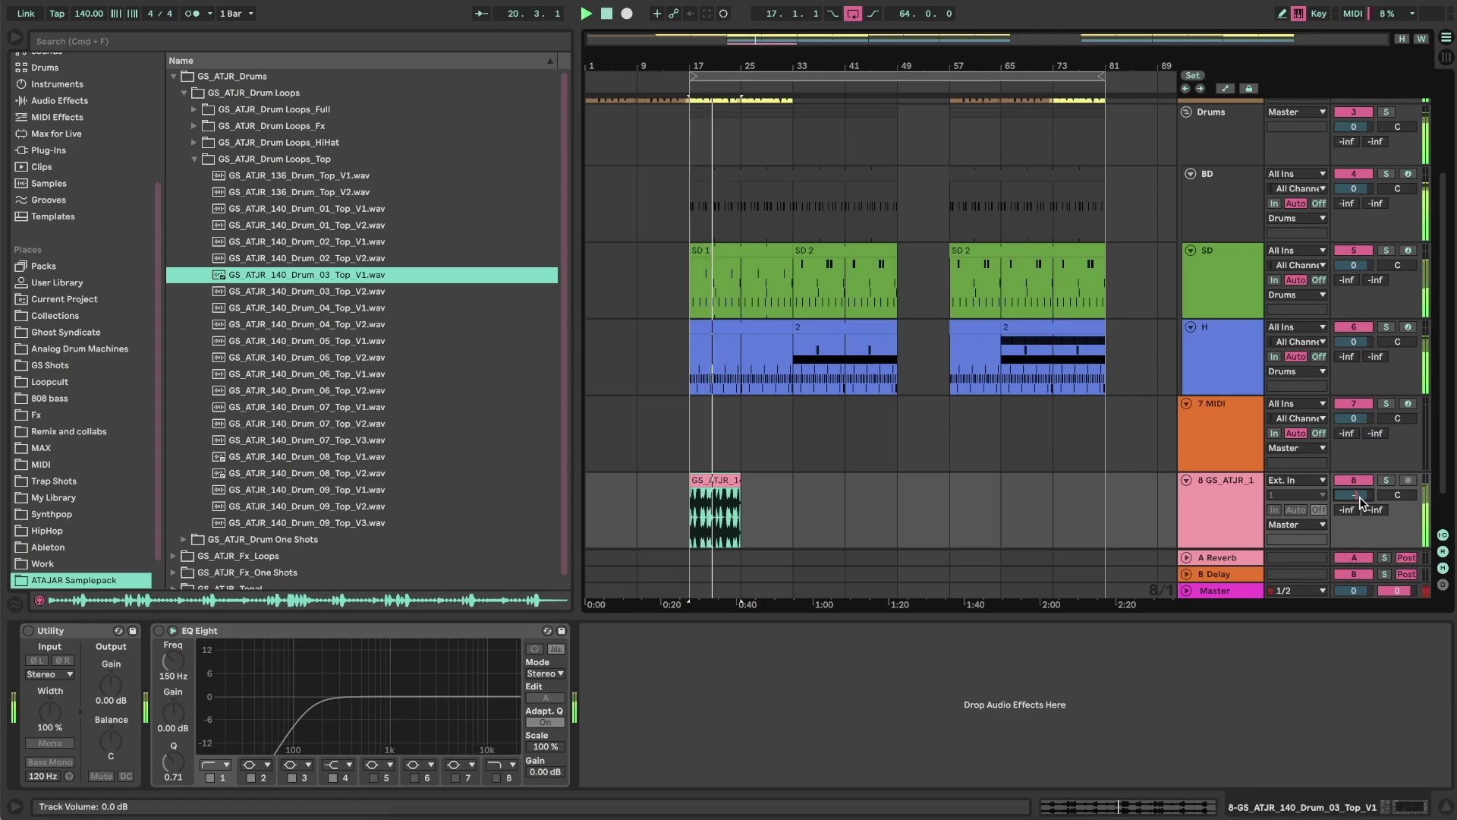
{"action": "type", "text": "12"}
{"action": "key", "text": "Return"}
{"action": "type", "text": "-20"}
{"action": "key", "text": "Return"}
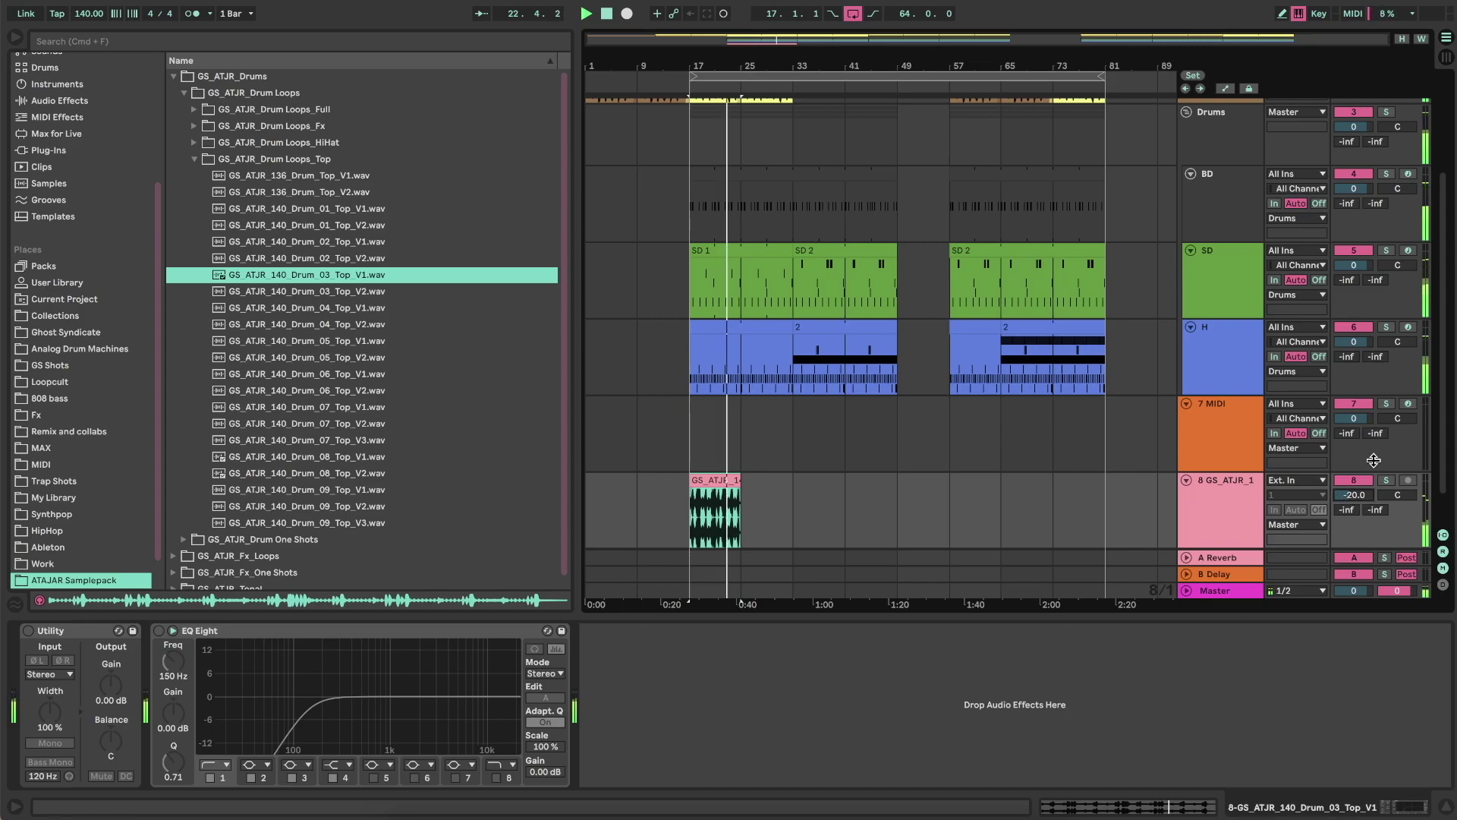
- Move the top drum loop clip to bar 25 and duplicate it twice so the loops run to bar 49
{"action": "left_click_drag", "start_coordinate": [691, 483], "coordinate": [780, 484]}
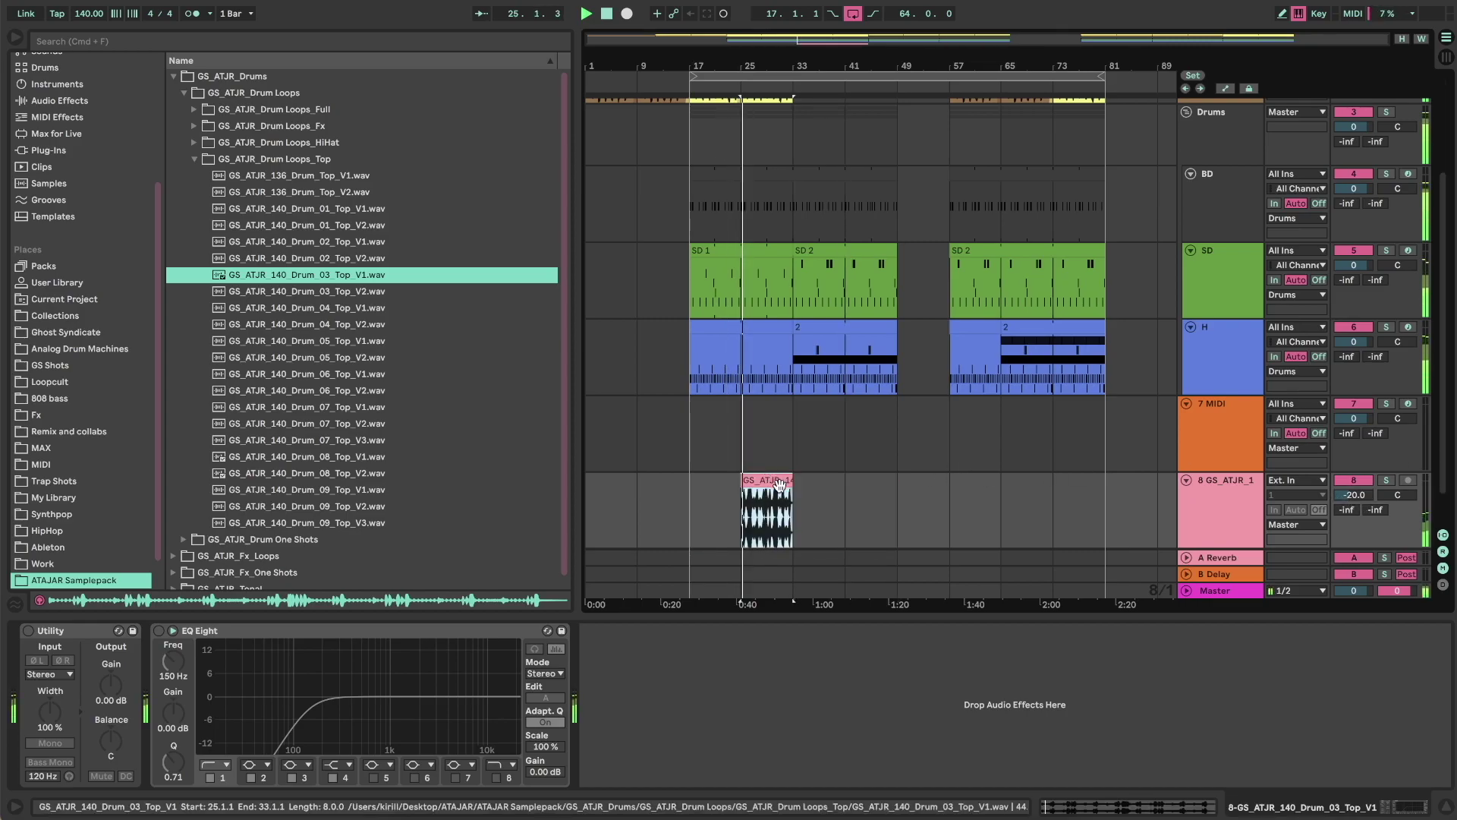
{"action": "key", "text": "super+d"}
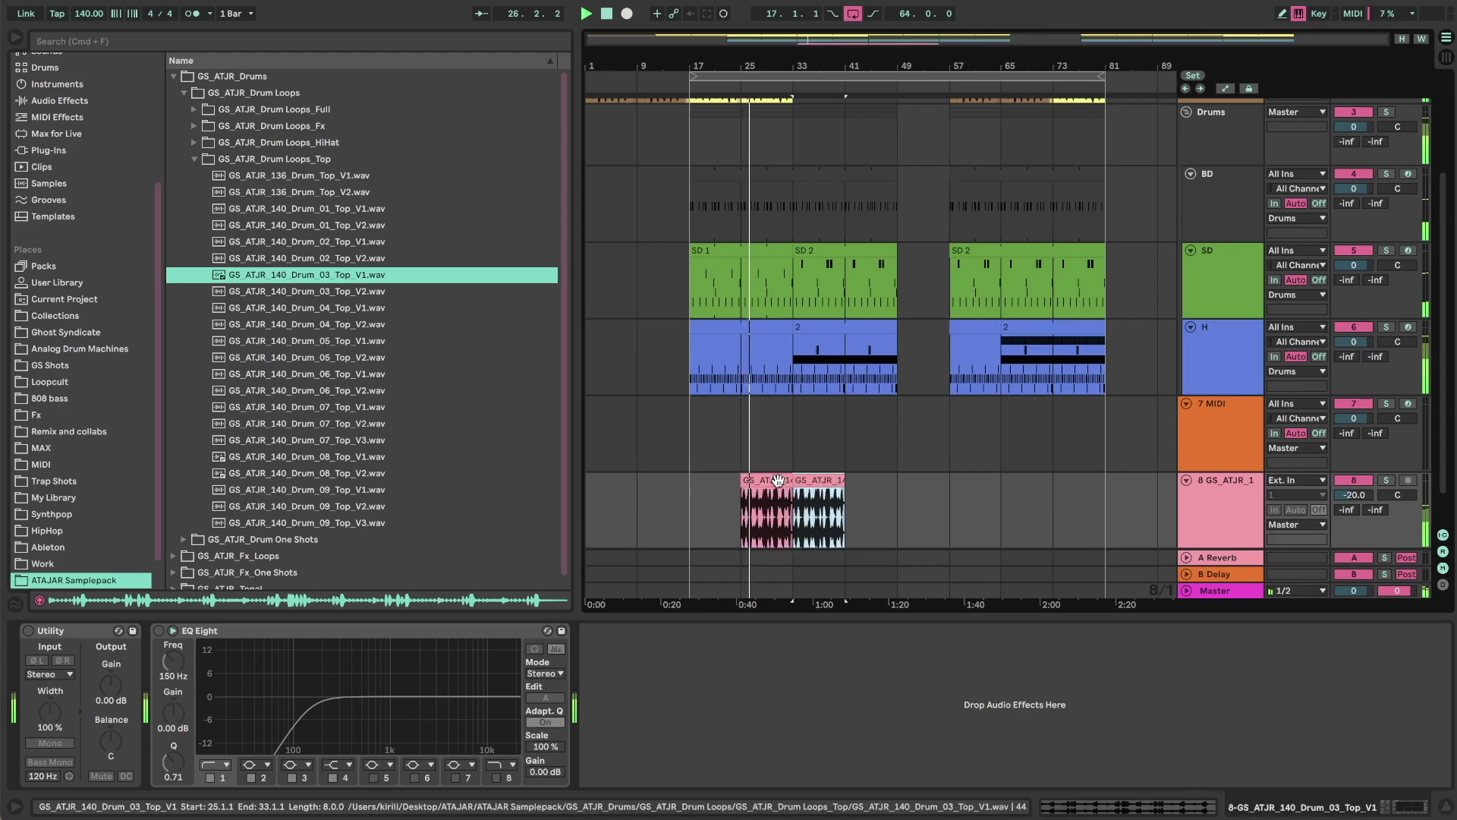
{"action": "key", "text": "super+d"}
{"action": "left_click", "coordinate": [809, 478]}
{"action": "key", "text": "space"}
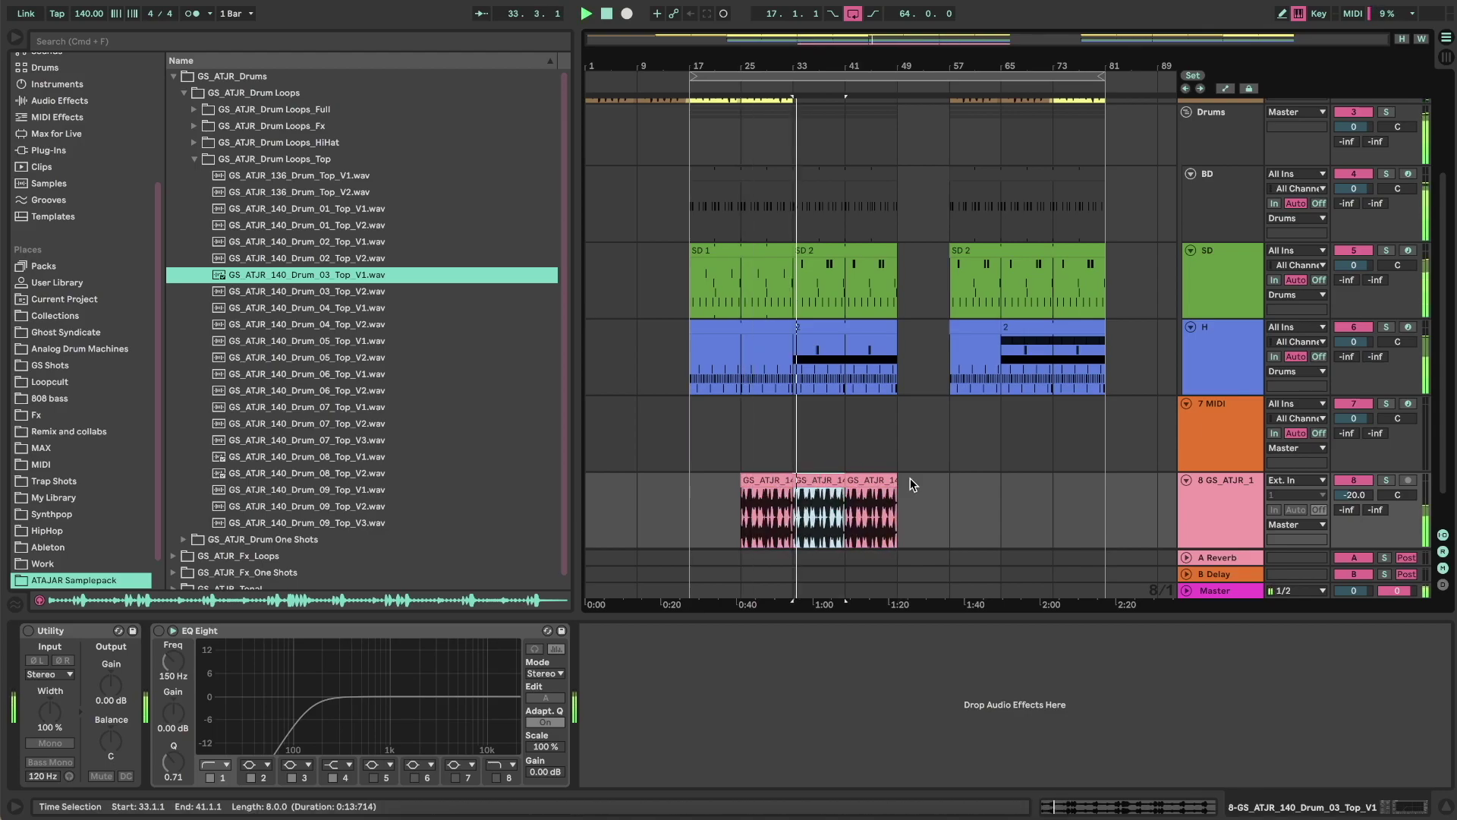
- Duplicate the two top loop clips spanning bars 33 to 49 and move the copies to start at bar 65
{"action": "left_click_drag", "start_coordinate": [900, 507], "coordinate": [809, 502]}
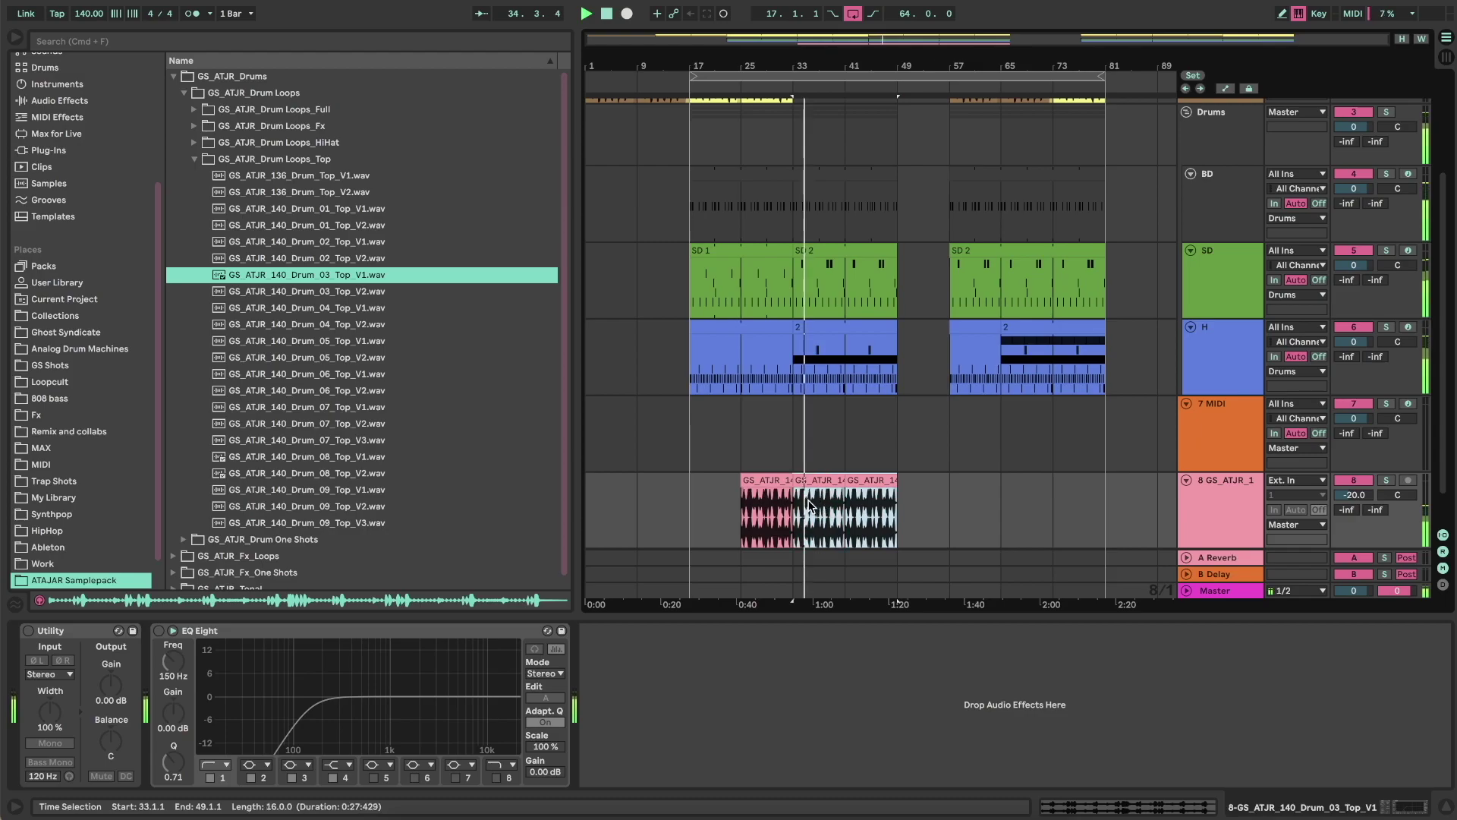
{"action": "key", "text": "super+d"}
{"action": "key", "text": "Right"}
{"action": "key", "text": "Right"}
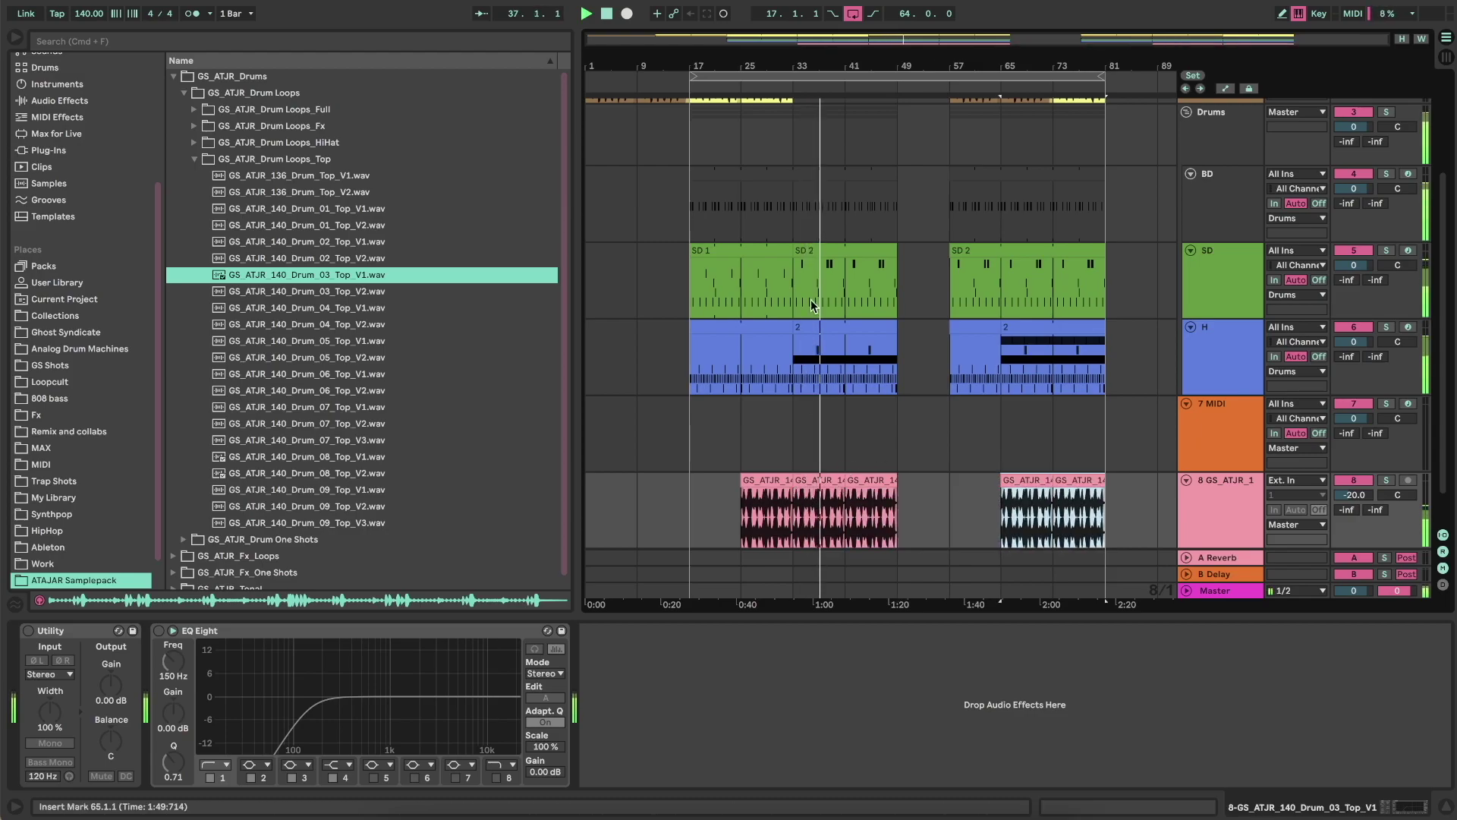
- Rename the top loop track Top Drums and move it into the Drums group below the H track
{"action": "left_click", "coordinate": [1222, 507]}
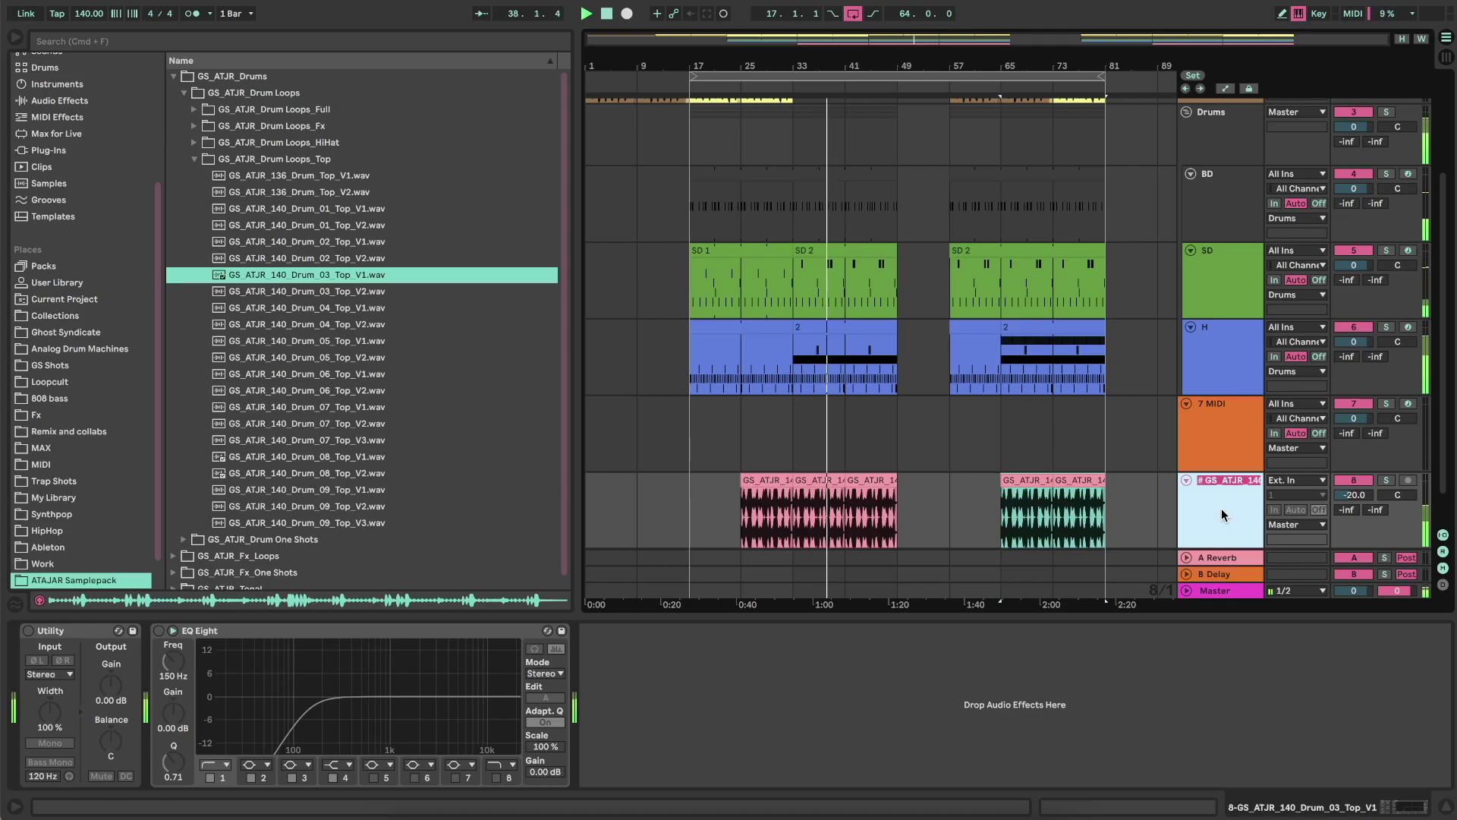
{"action": "type", "text": "Top Drums"}
{"action": "key", "text": "Return"}
{"action": "left_click_drag", "start_coordinate": [1222, 507], "coordinate": [1200, 384]}
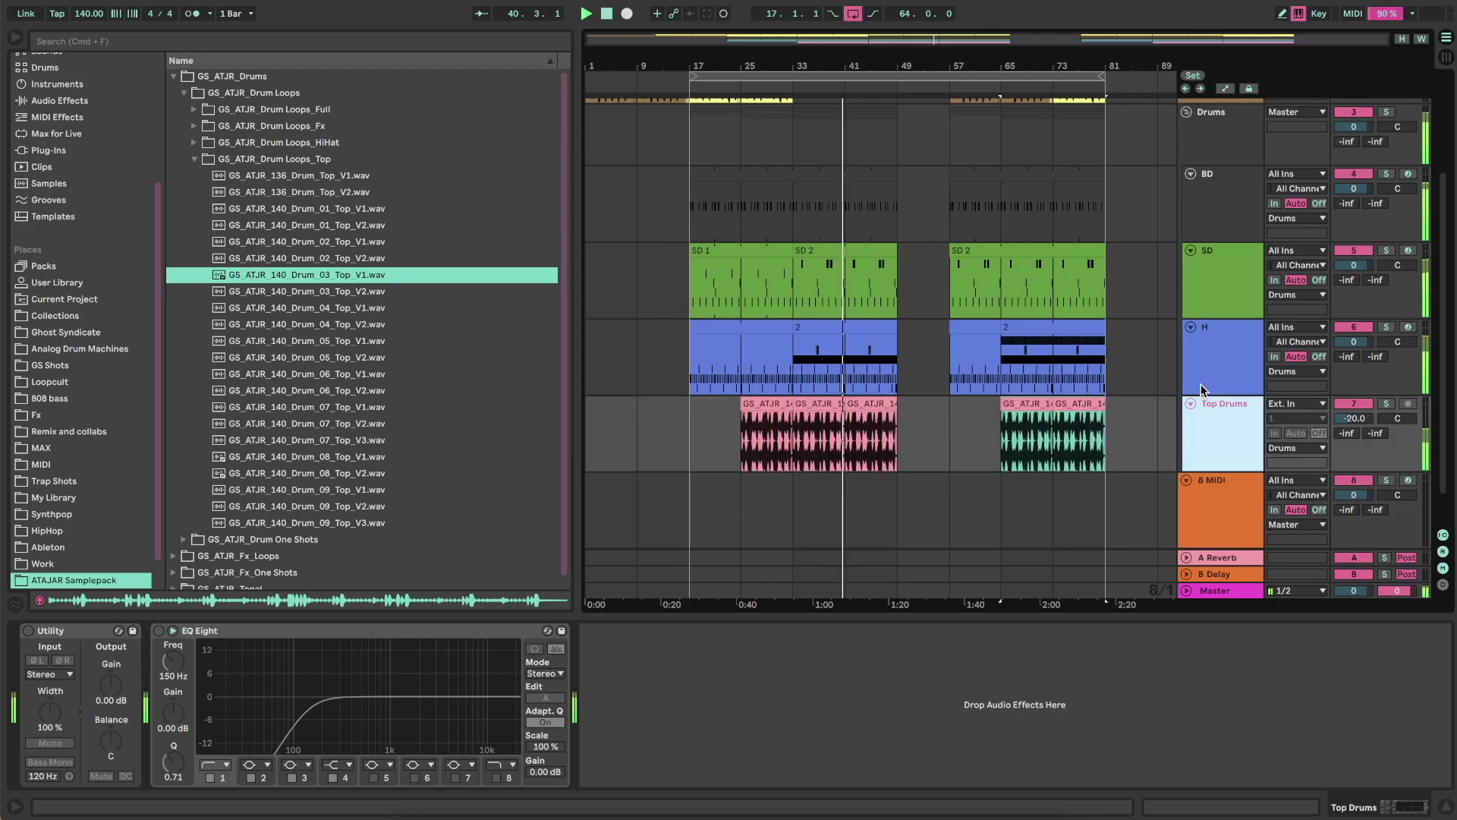
- Delete the empty MIDI track and insert a new audio track below the Drums group
{"action": "left_click", "coordinate": [1200, 486]}
{"action": "key", "text": "Delete"}
{"action": "right_click", "coordinate": [1201, 486]}
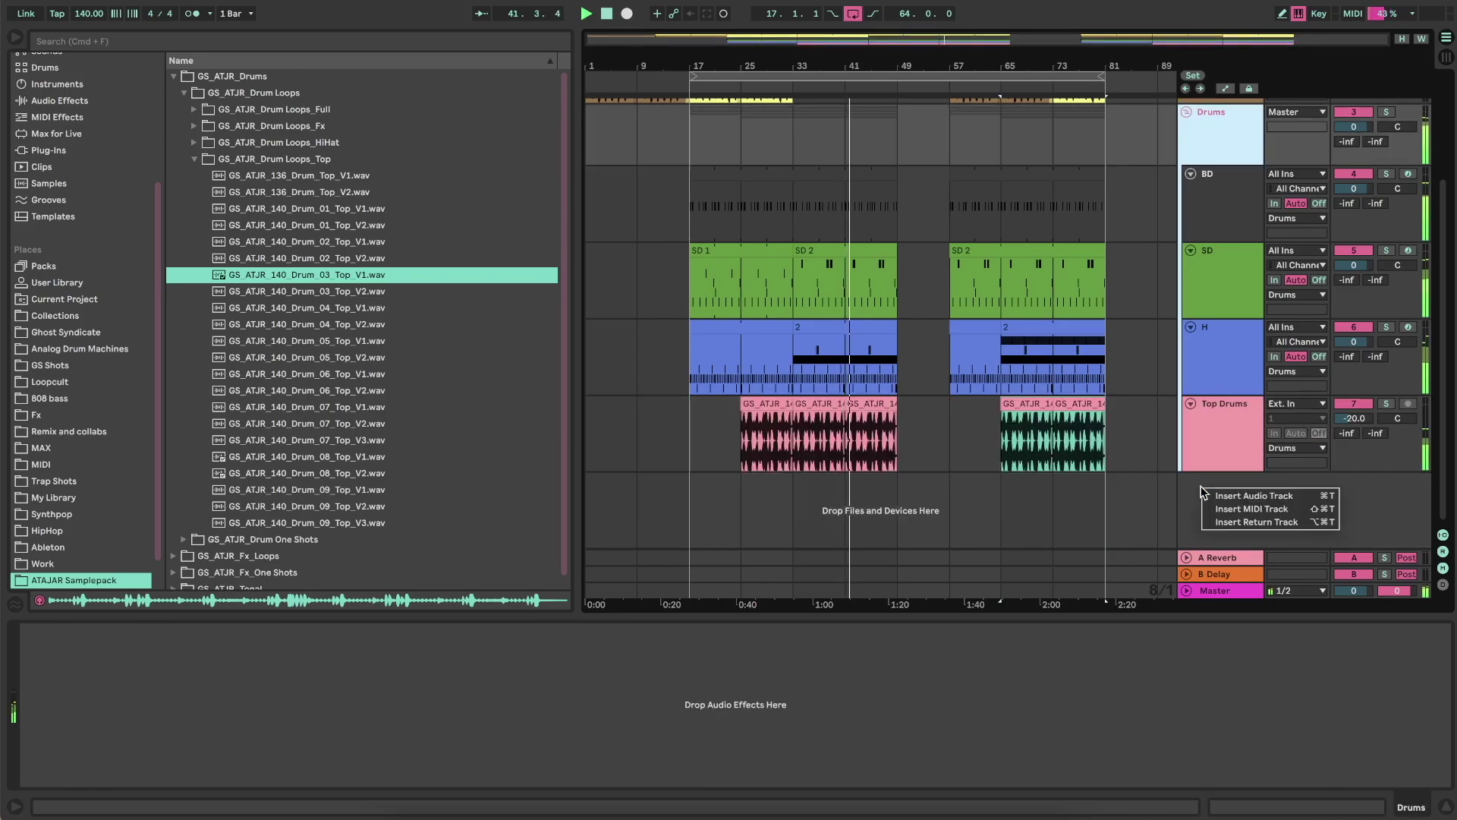
{"action": "left_click", "coordinate": [1233, 493]}
- Open the GS_ATJR_Bass Loops folder within GS_ATJR_Tonal and audition the 136 BPM bass loops in E
{"action": "left_click", "coordinate": [195, 159]}
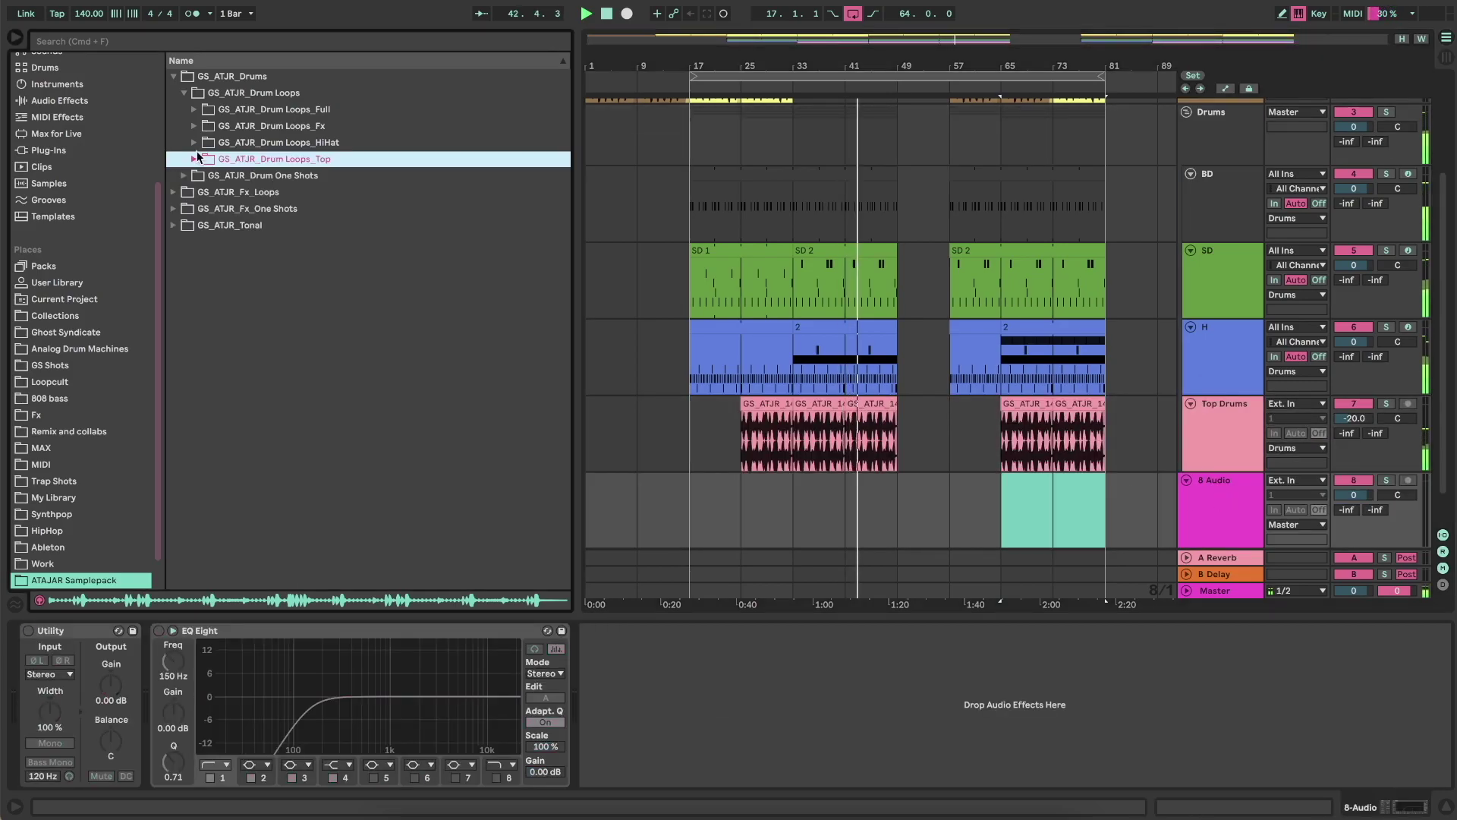
{"action": "left_click", "coordinate": [184, 93]}
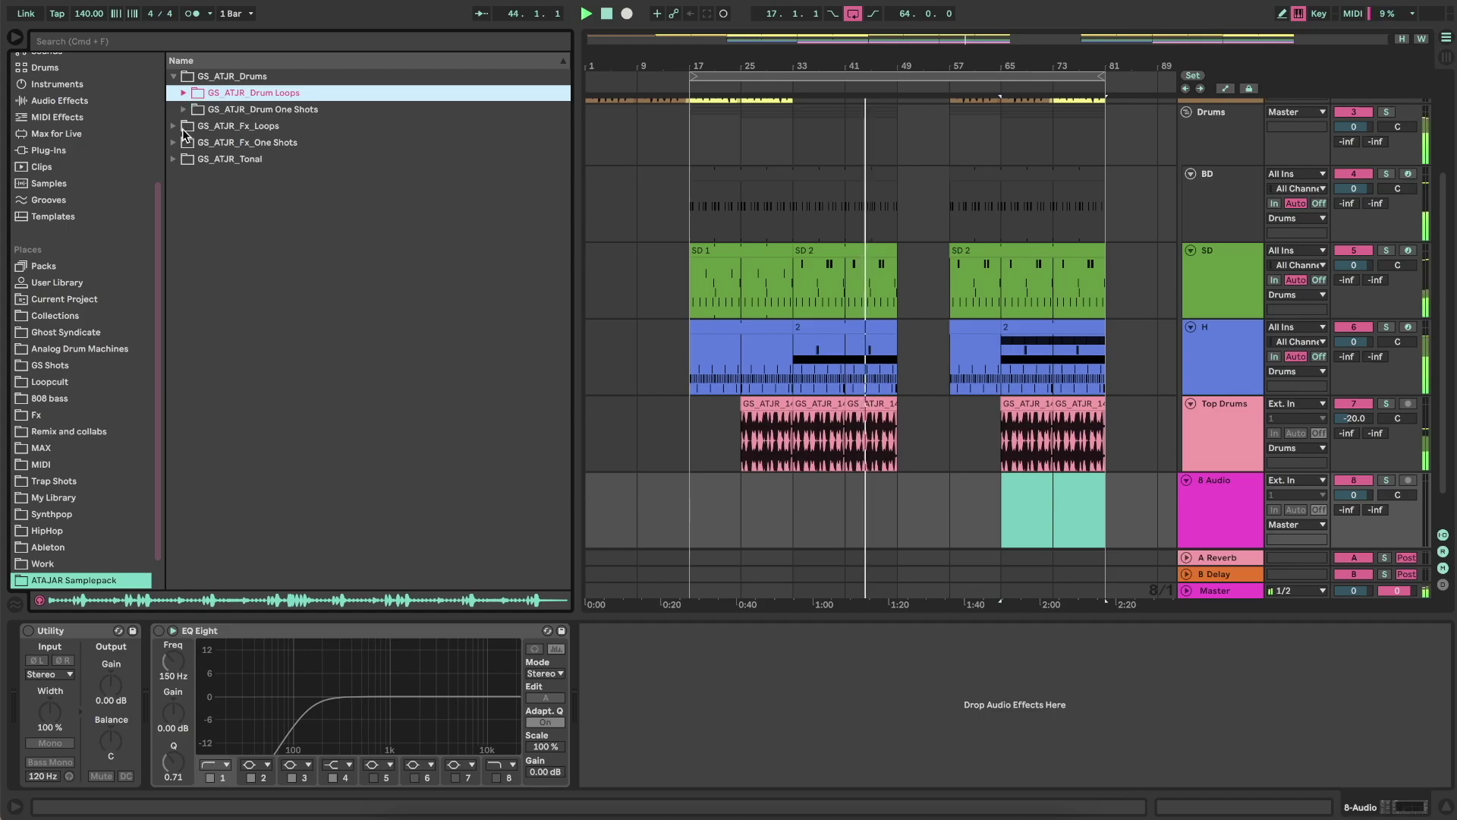
{"action": "left_click", "coordinate": [176, 158]}
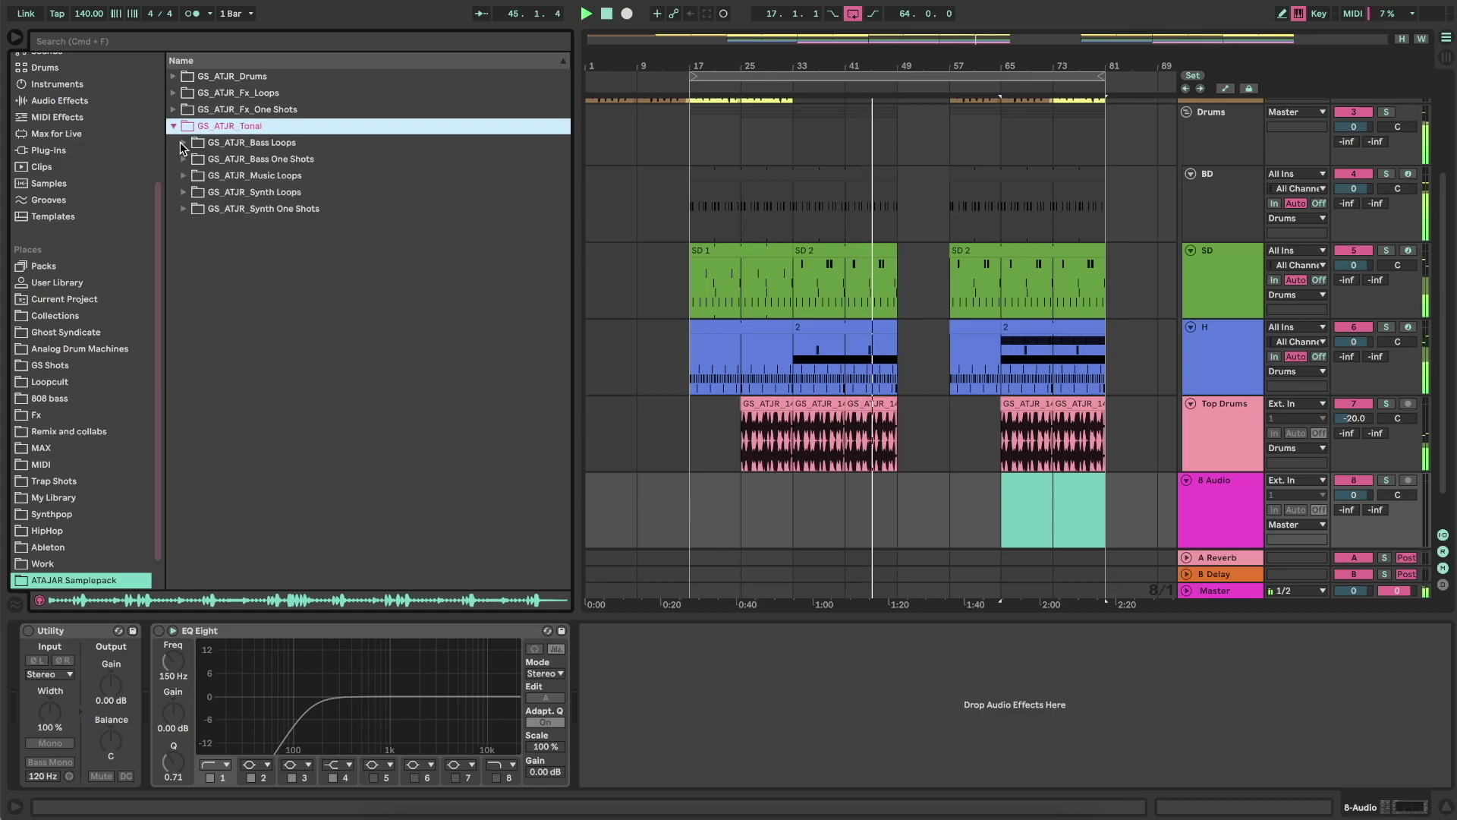
{"action": "left_click", "coordinate": [182, 143]}
{"action": "left_click", "coordinate": [275, 161]}
{"action": "left_click", "coordinate": [282, 178]}
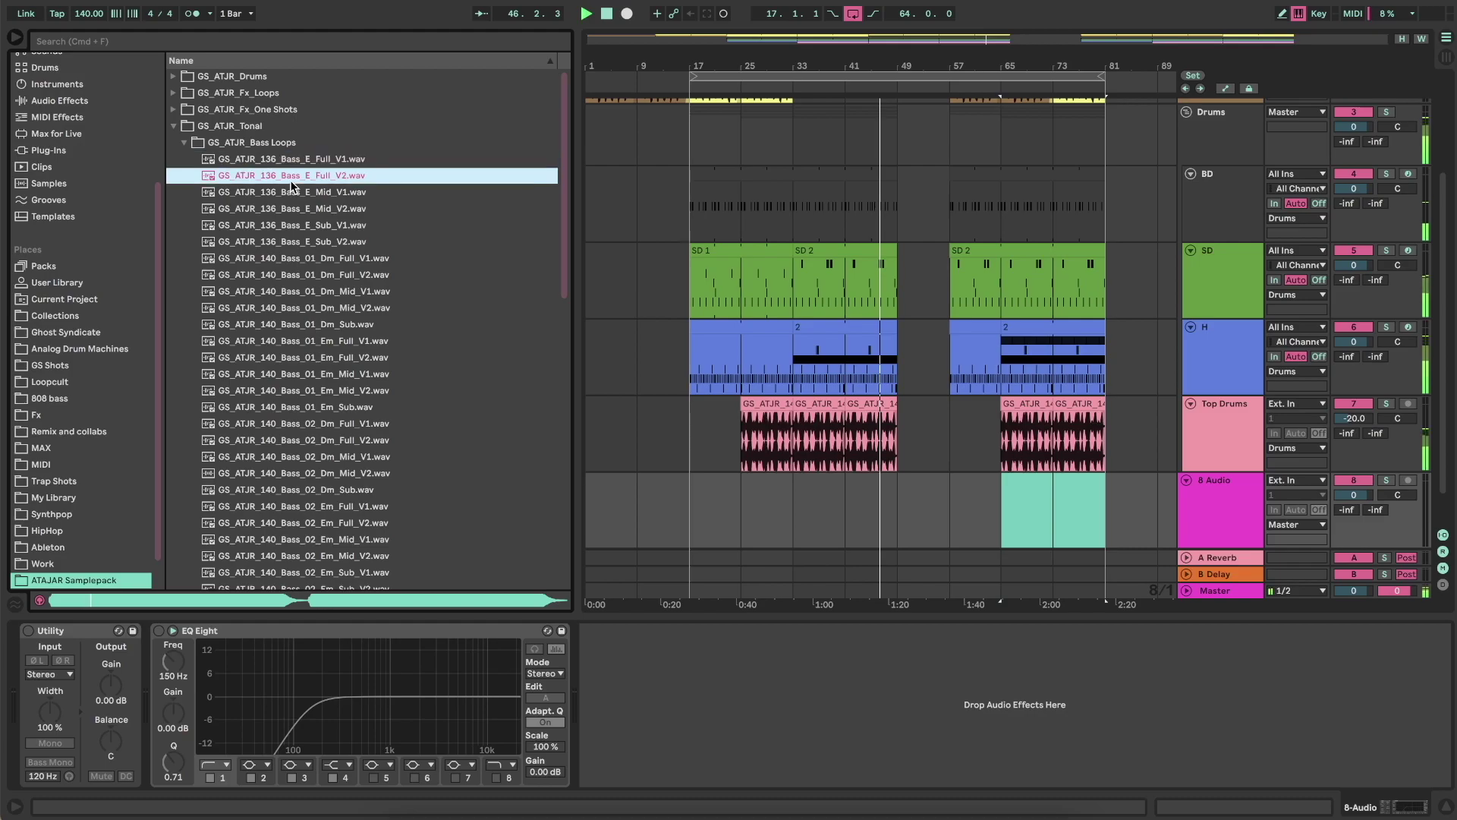
{"action": "key", "text": "Down"}
{"action": "key", "text": "Down"}
{"action": "key", "text": "Down"}
{"action": "key", "text": "Down"}
{"action": "key", "text": "Down"}
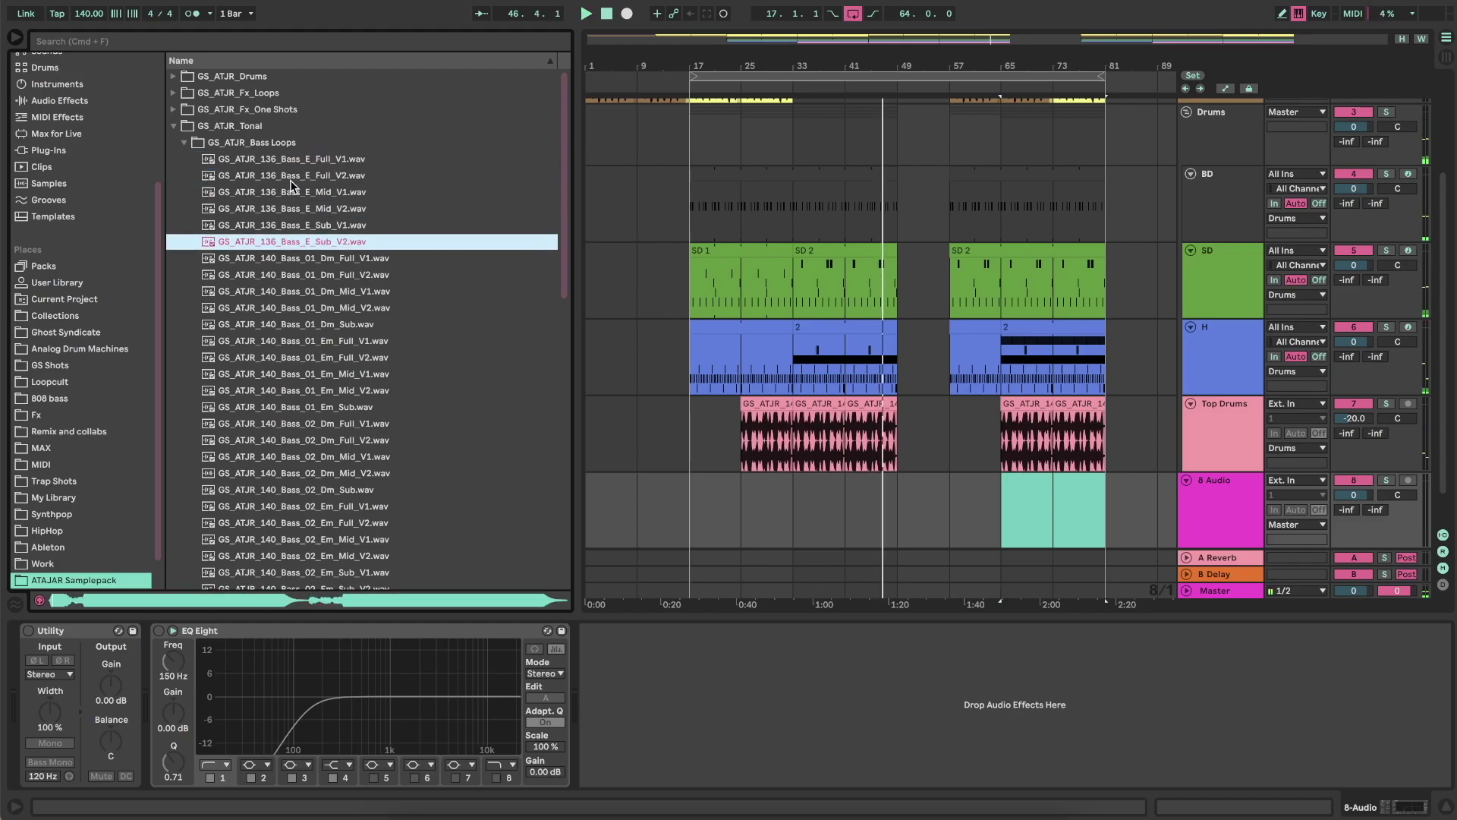
- Audition the GS_ATJR_140_Bass_01 loops in Dm and Em
{"action": "key", "text": "Down"}
{"action": "key", "text": "Down"}
{"action": "key", "text": "Down"}
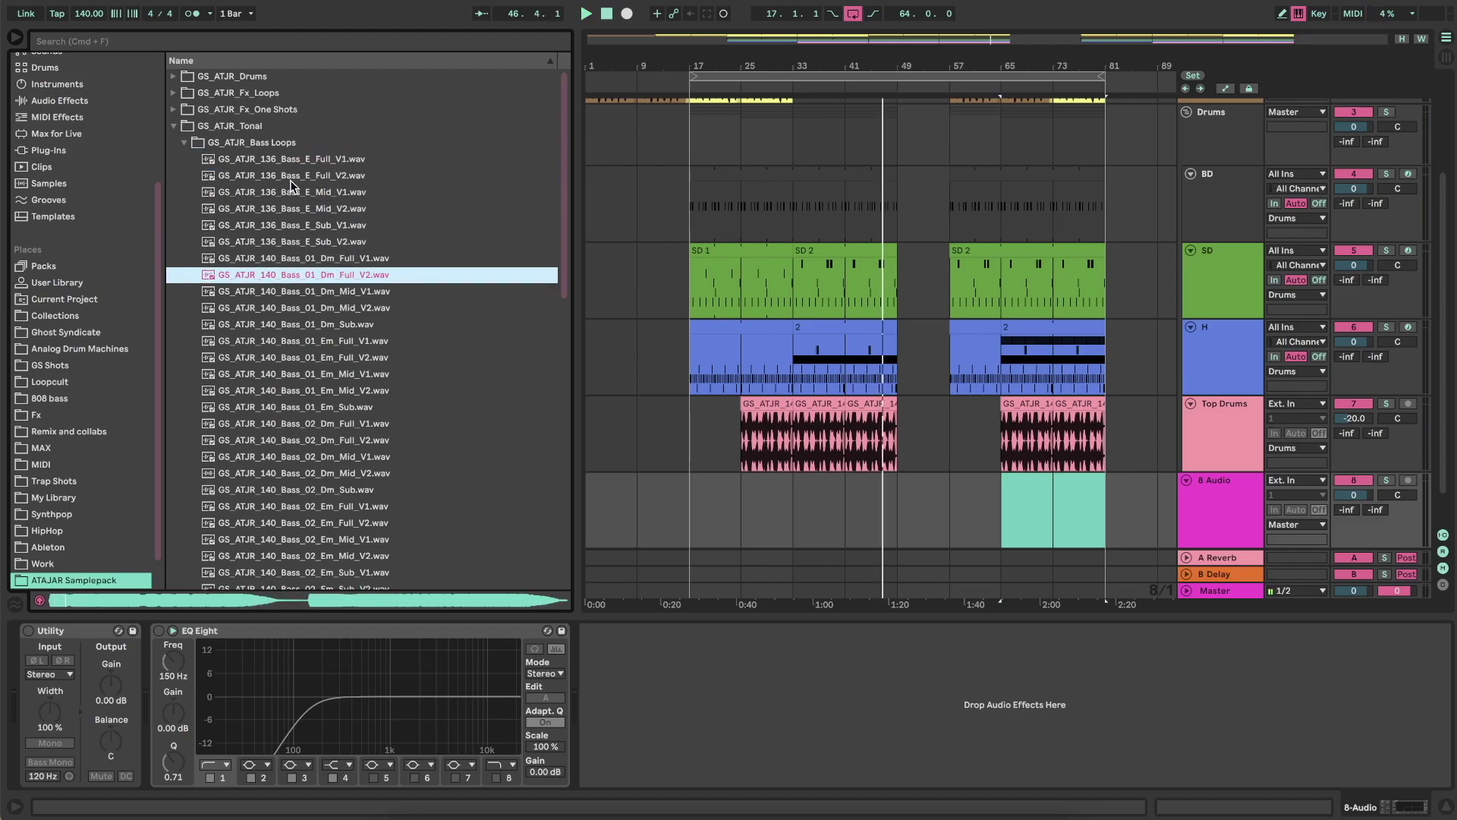
{"action": "key", "text": "Down"}
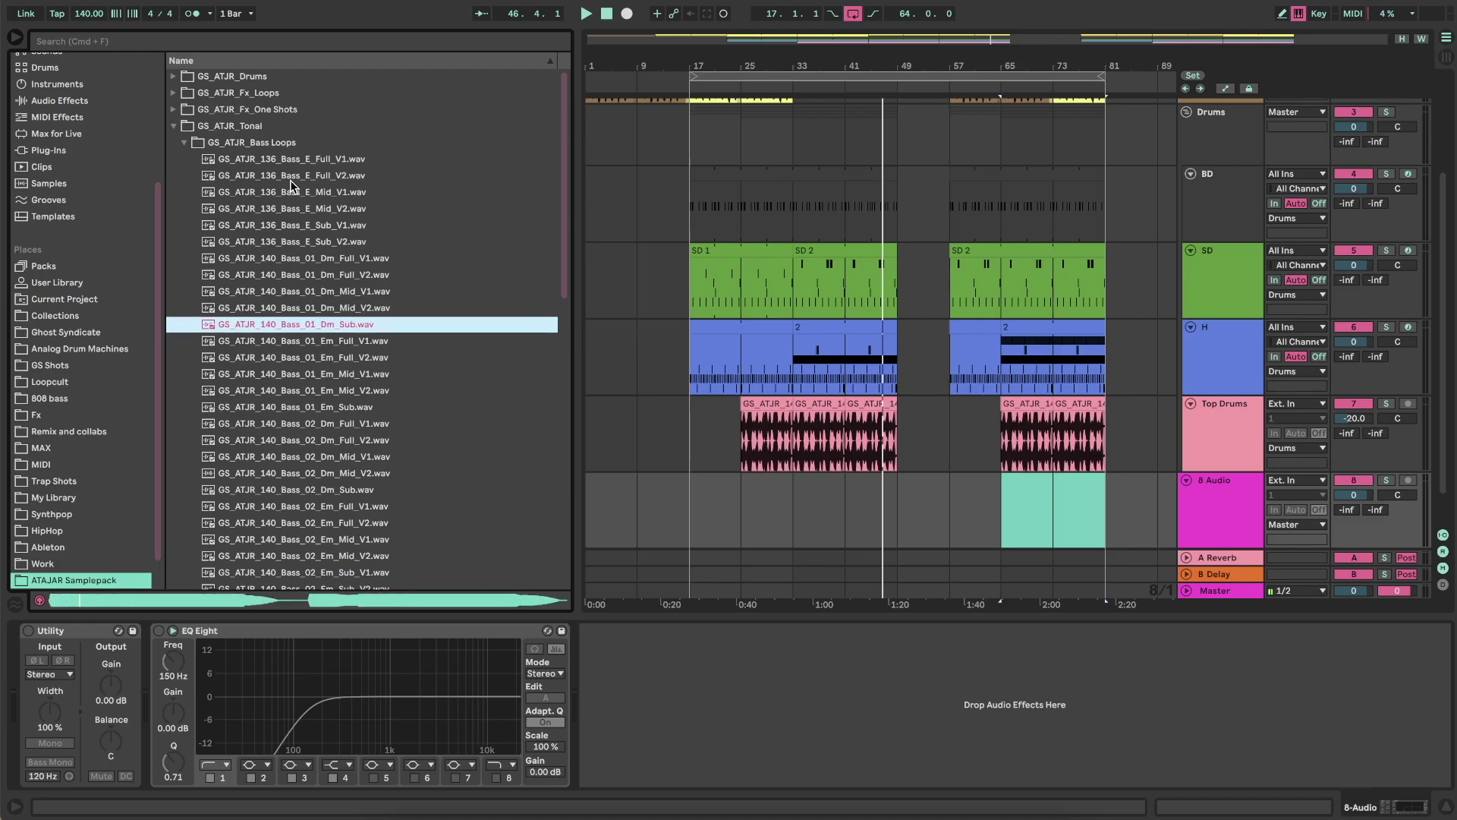
{"action": "key", "text": "Down"}
{"action": "key", "text": "Down"}
{"action": "key", "text": "Down"}
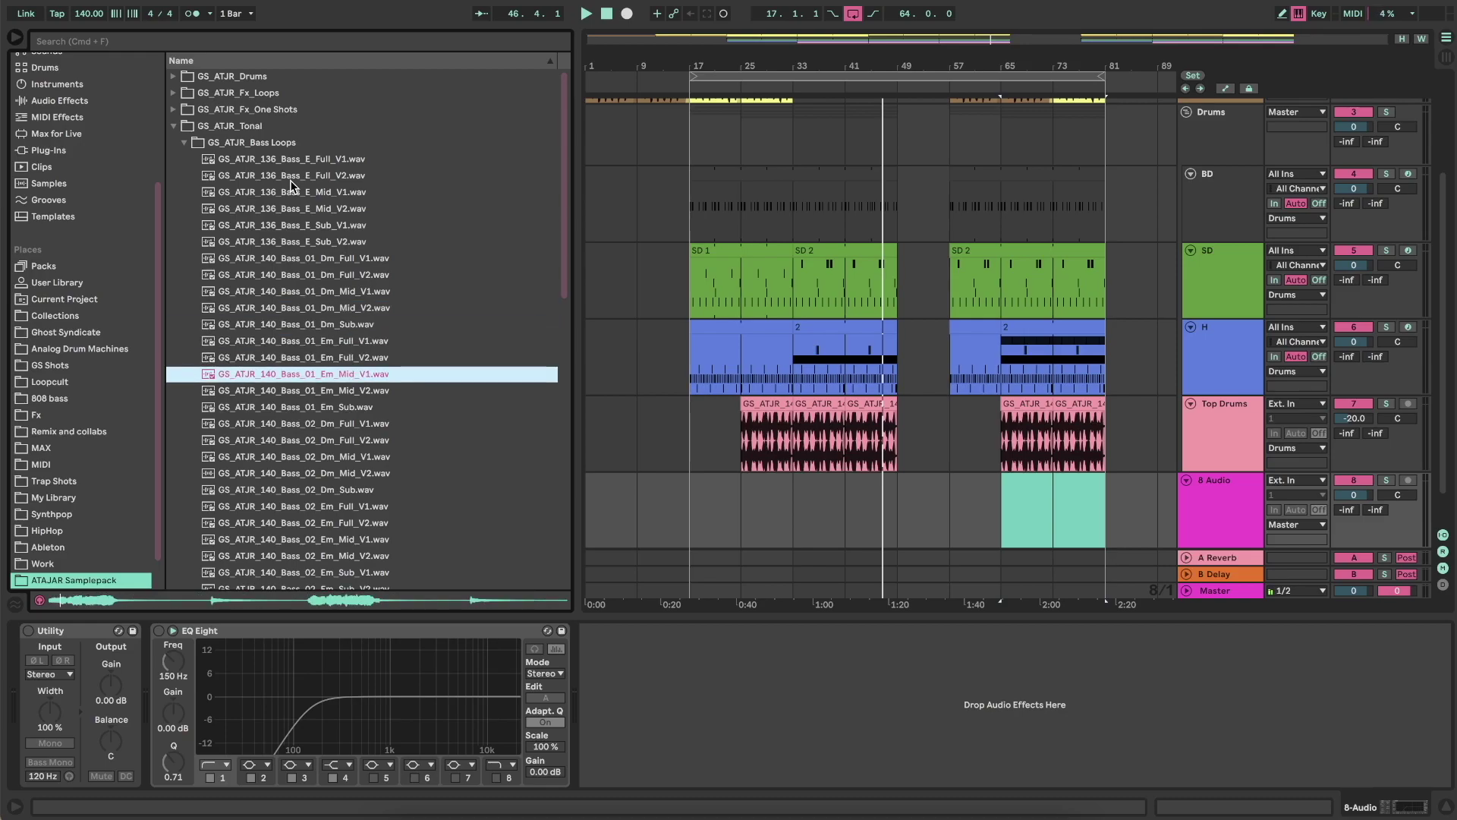
{"action": "key", "text": "Down"}
{"action": "key", "text": "Down"}
{"action": "key", "text": "Down"}
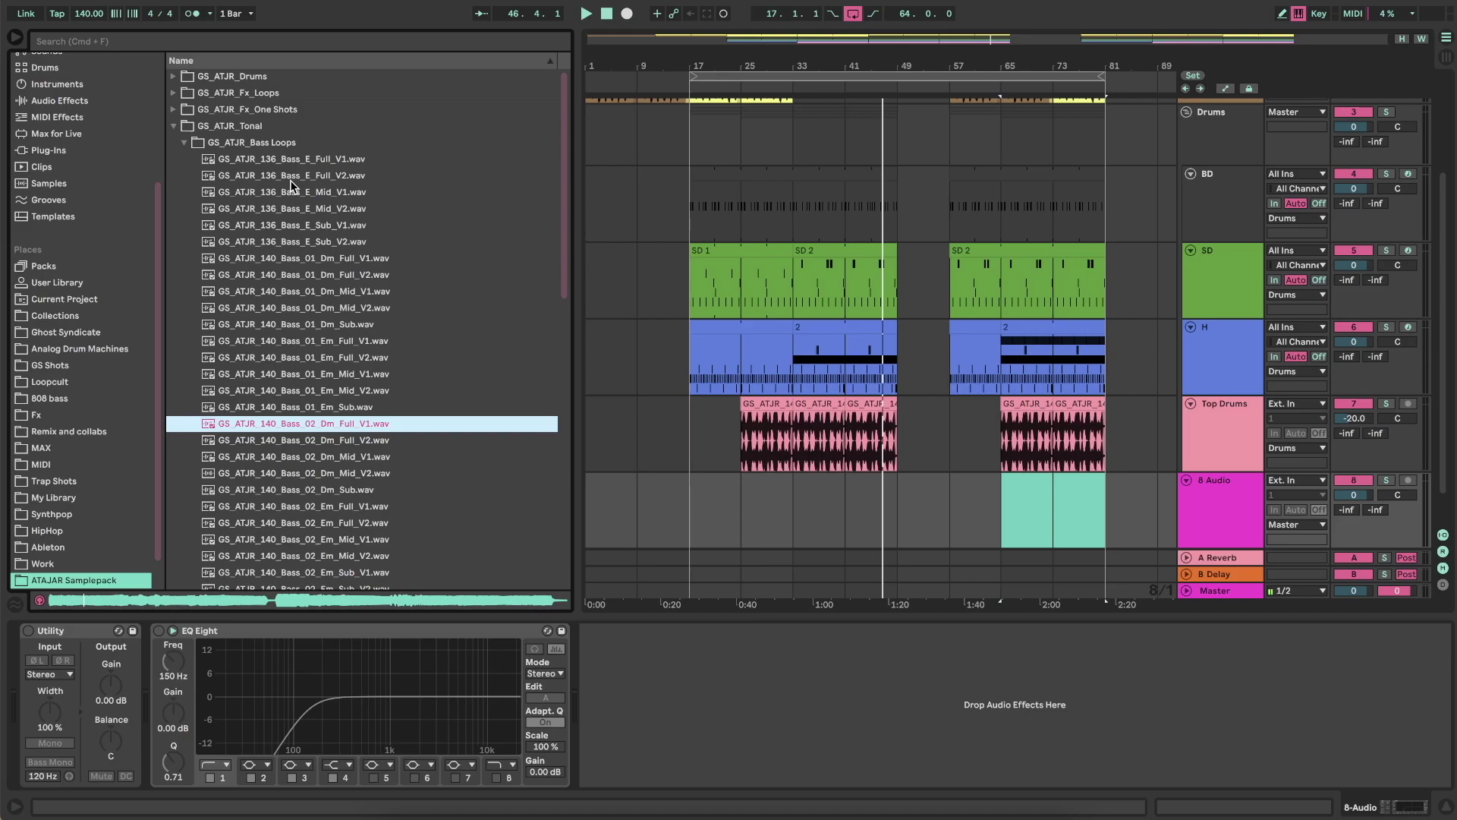
- Audition the GS_ATJR_140_Bass_02 loops in Dm and Em
{"action": "key", "text": "Down"}
{"action": "key", "text": "Down"}
{"action": "key", "text": "Down"}
{"action": "key", "text": "Down"}
{"action": "key", "text": "Down"}
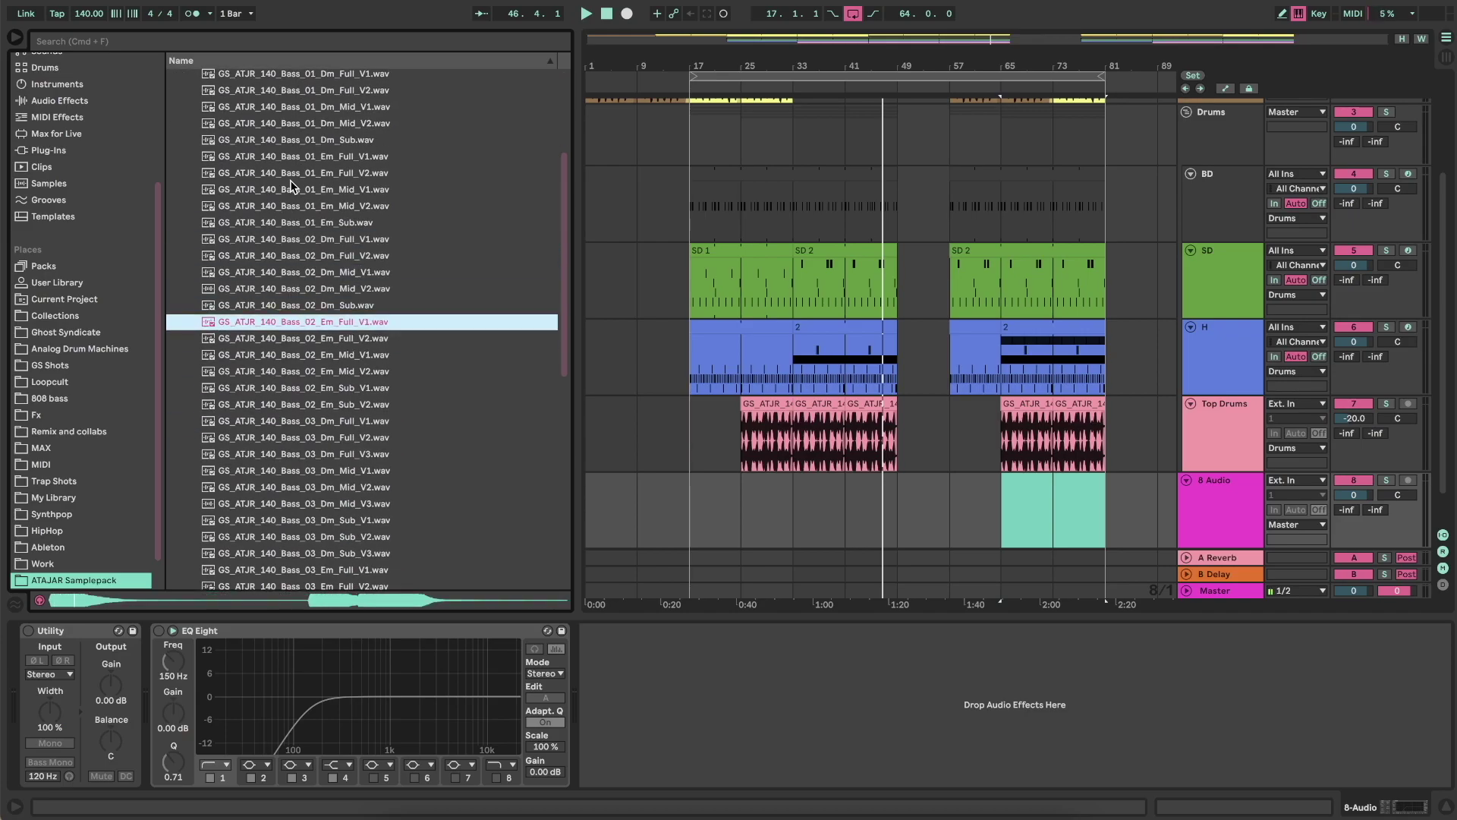
{"action": "key", "text": "Down"}
{"action": "key", "text": "Down"}
{"action": "key", "text": "Down"}
{"action": "key", "text": "Down"}
{"action": "key", "text": "Down"}
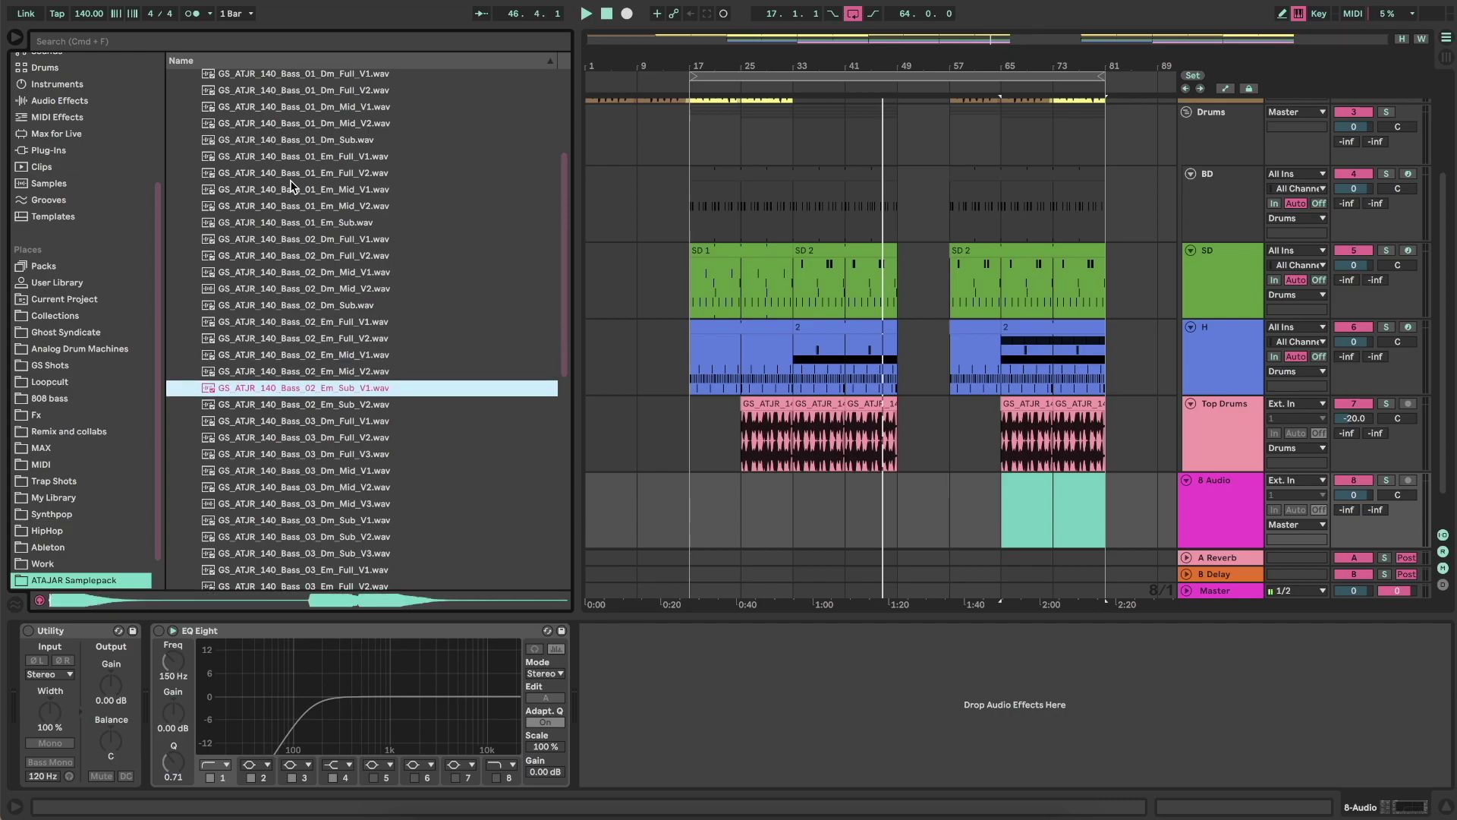
- Audition the GS_ATJR_140_Bass_03 Full, Mid and Sub loops in Dm and Em
{"action": "key", "text": "Down"}
{"action": "key", "text": "Down"}
{"action": "key", "text": "Down"}
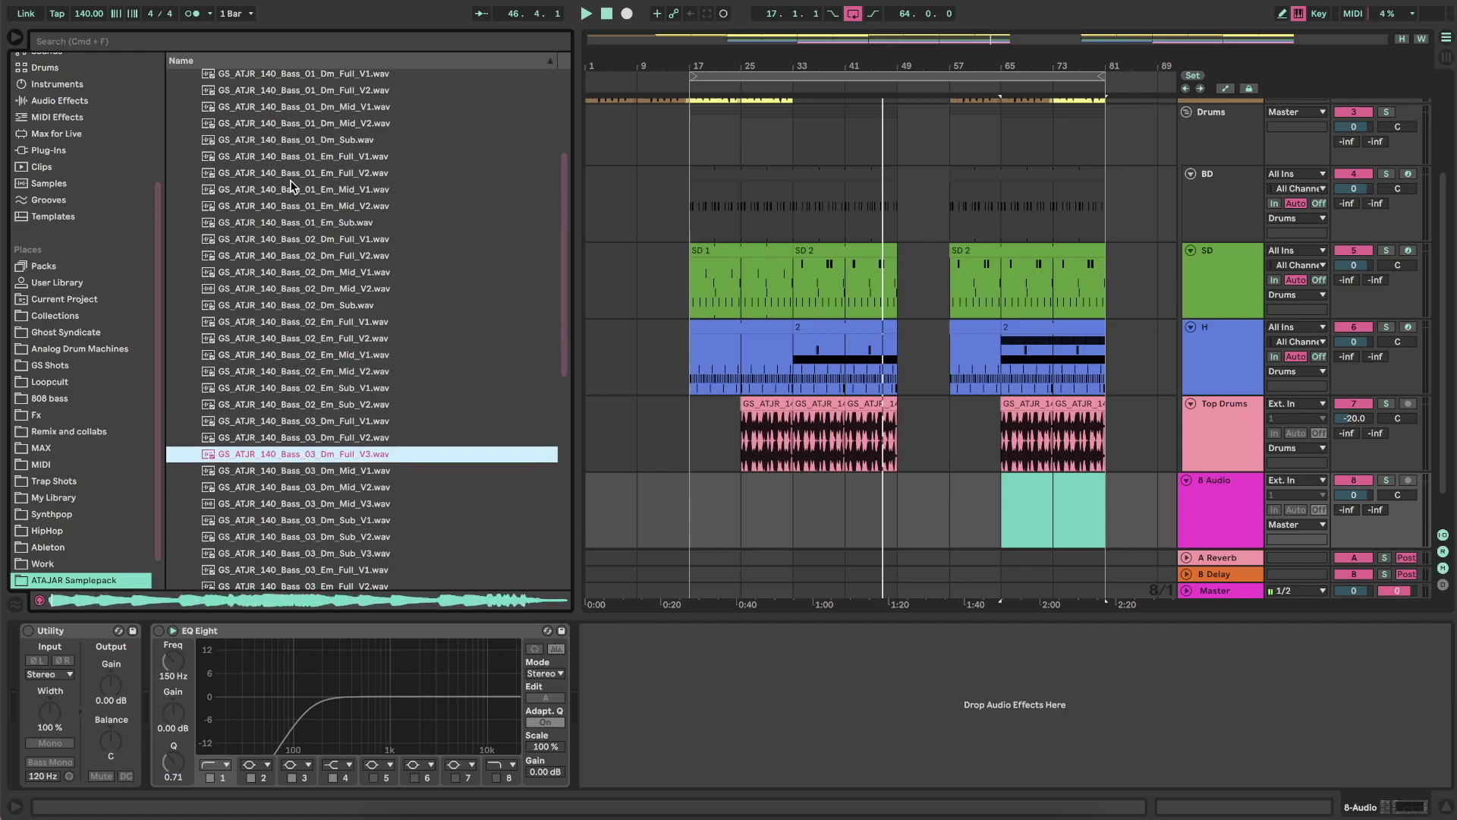
{"action": "key", "text": "Down"}
{"action": "key", "text": "Down"}
{"action": "key", "text": "Down"}
{"action": "key", "text": "Down"}
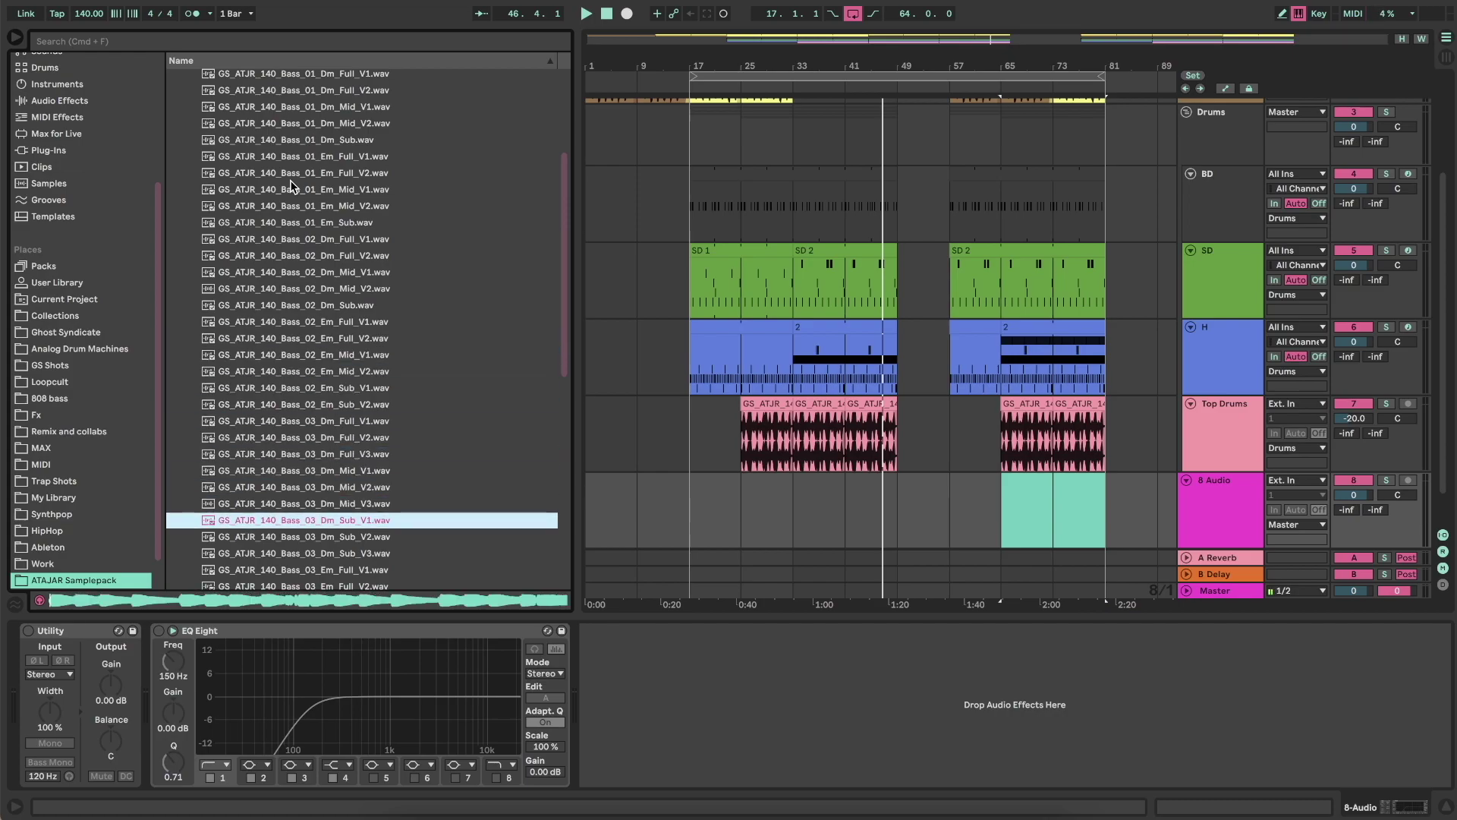
{"action": "scroll", "coordinate": [290, 185], "scroll_direction": "down", "scroll_amount": 5}
{"action": "key", "text": "Down"}
{"action": "key", "text": "Down"}
{"action": "key", "text": "Down"}
{"action": "key", "text": "Down"}
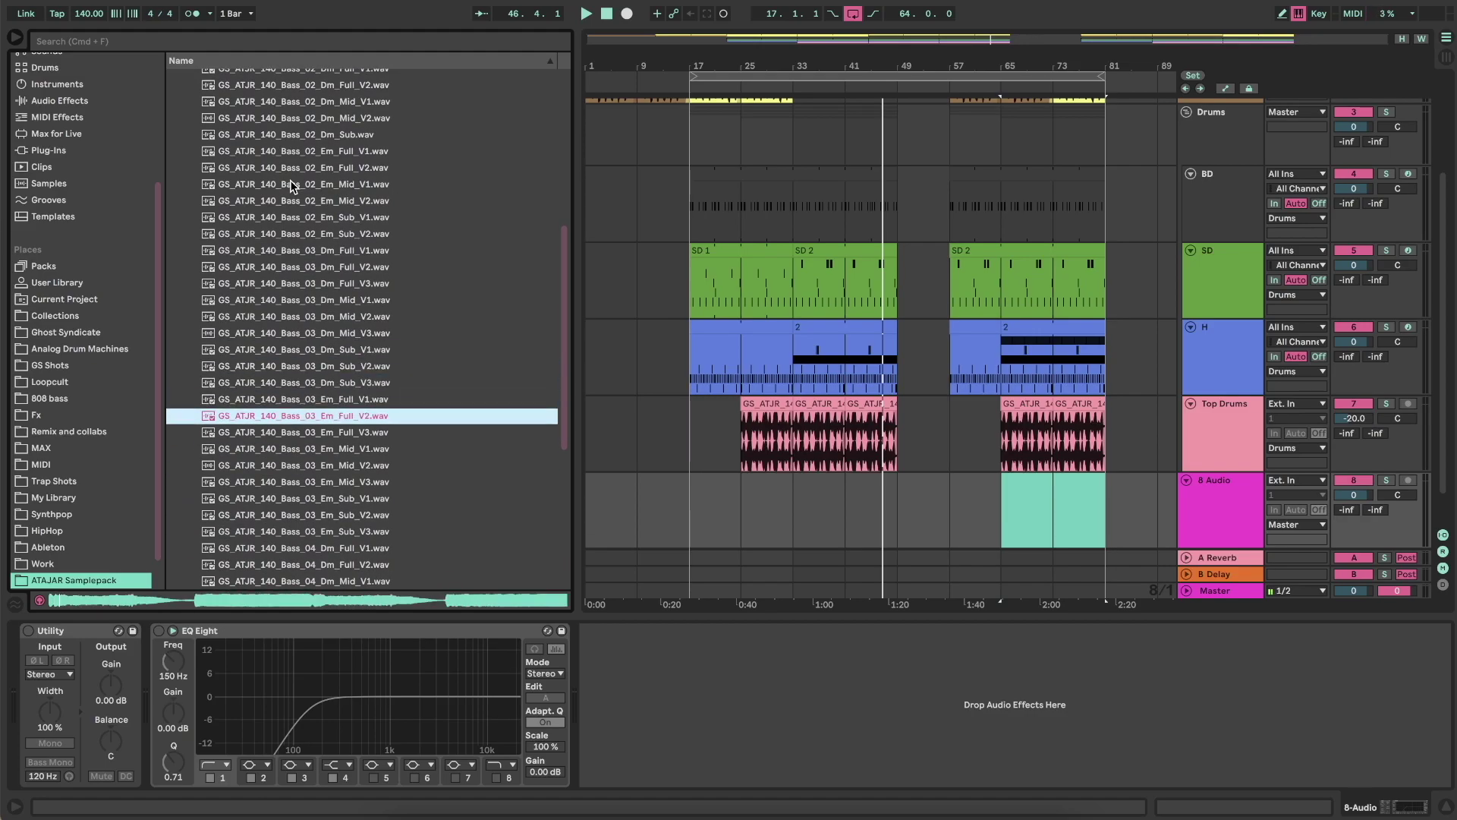
{"action": "key", "text": "Down"}
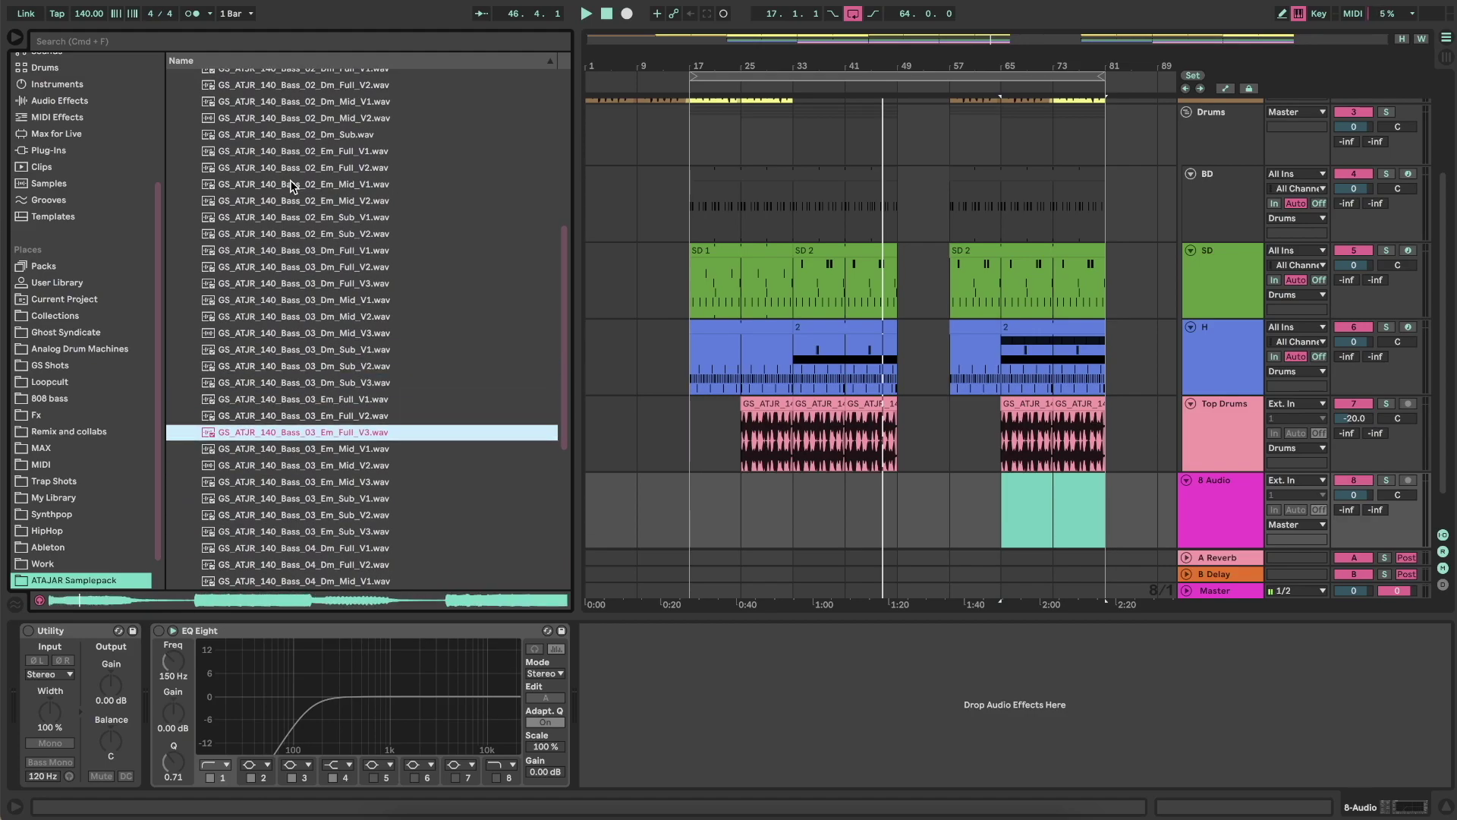
{"action": "key", "text": "Down"}
{"action": "key", "text": "Down"}
{"action": "key", "text": "Down"}
{"action": "key", "text": "Down"}
{"action": "key", "text": "Down"}
{"action": "key", "text": "Down"}
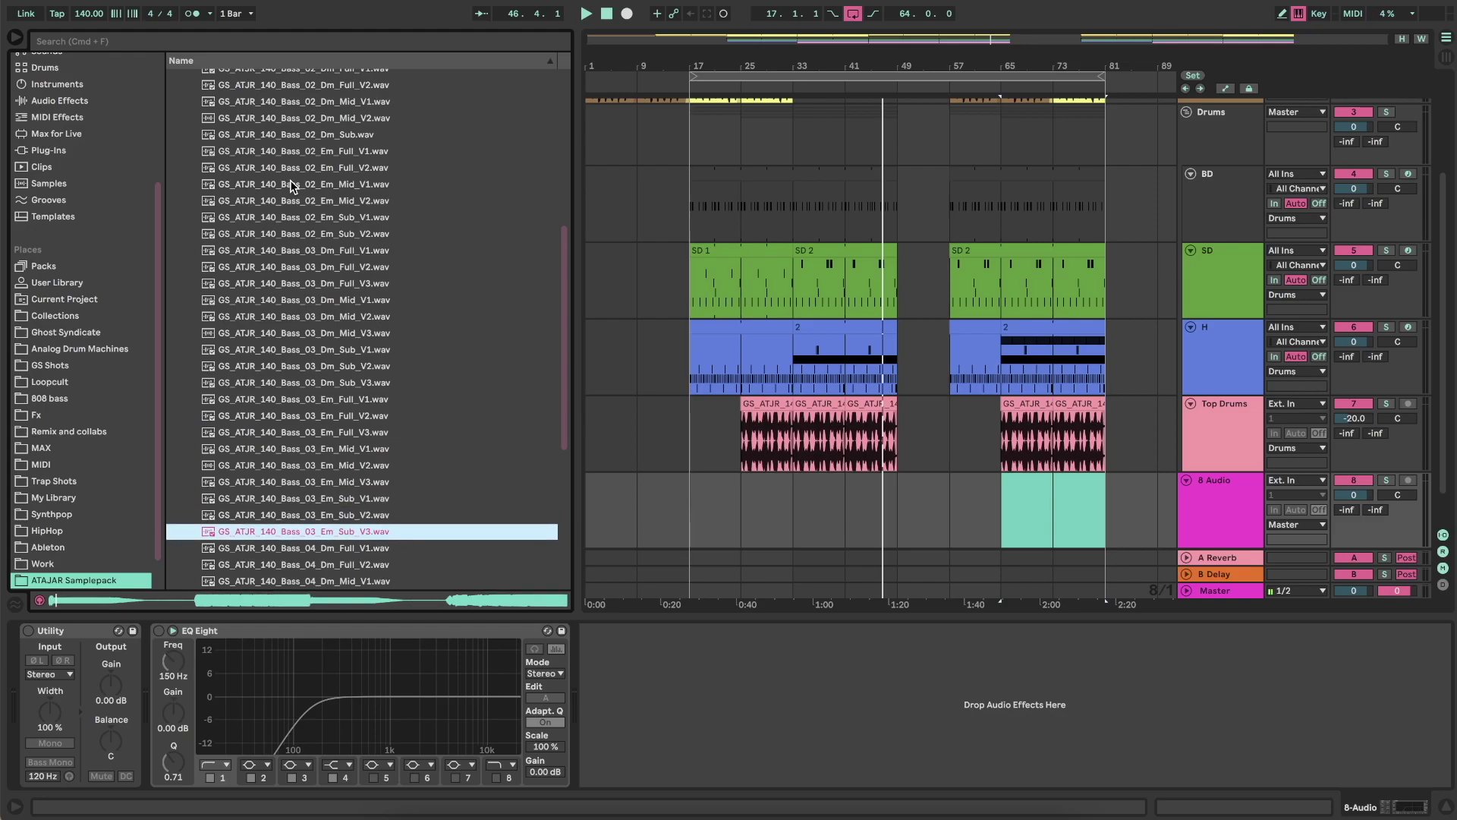
- Audition the GS_ATJR_140_Bass_04 Full, Mid and Sub loops in Dm
{"action": "key", "text": "Down"}
{"action": "key", "text": "Down"}
{"action": "key", "text": "Down"}
{"action": "key", "text": "Down"}
{"action": "key", "text": "Down"}
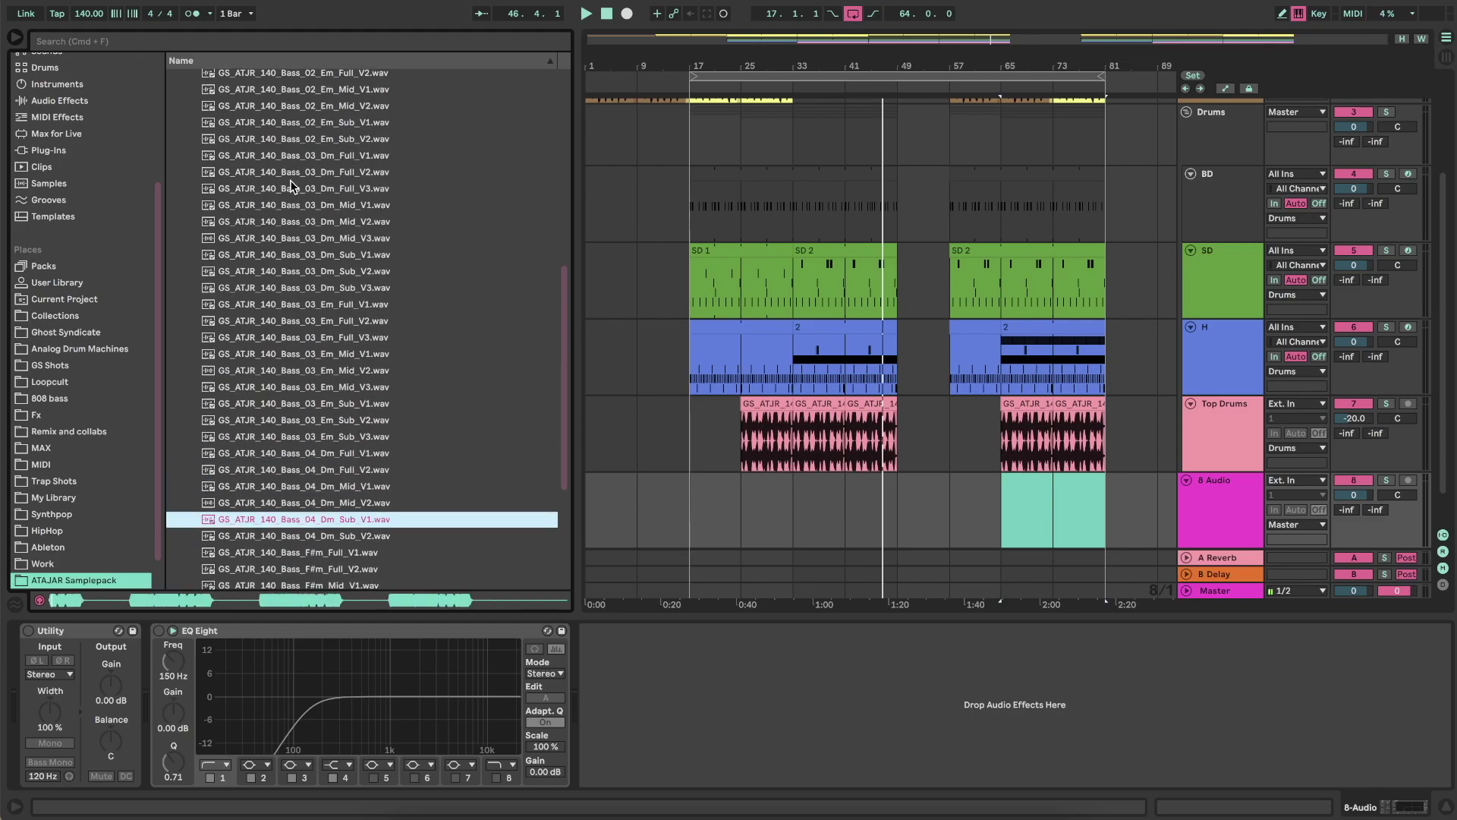
{"action": "key", "text": "Down"}
- Audition the 140 BPM bass loops in F#m and G#m and place GS_ATJR_140_Bass_G#m_Full_V1.wav on the empty audio track at bar 33
{"action": "key", "text": "Down"}
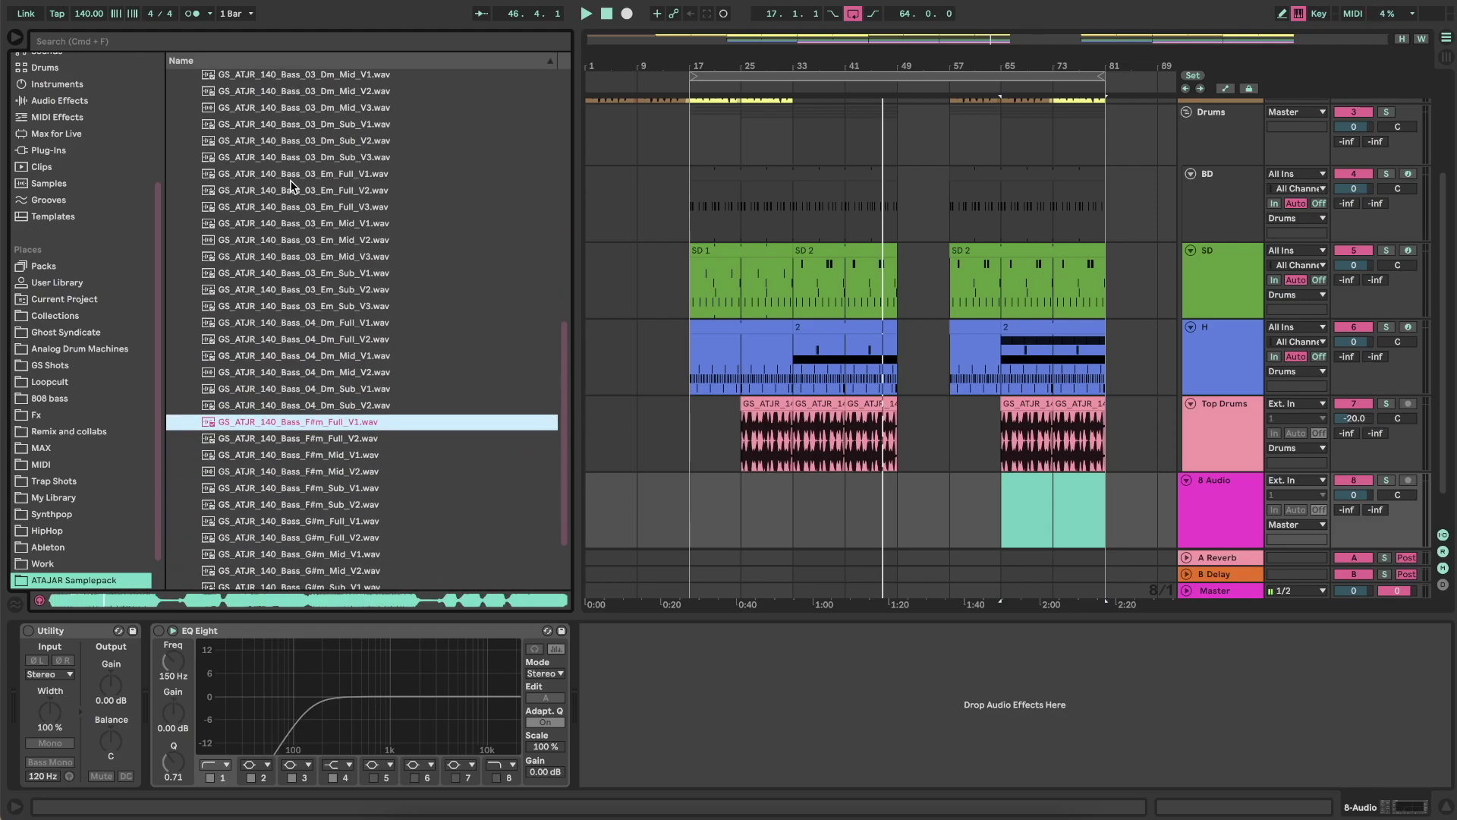
{"action": "key", "text": "Down"}
{"action": "key", "text": "Down"}
{"action": "key", "text": "Down"}
{"action": "key", "text": "Down"}
{"action": "key", "text": "Down"}
{"action": "key", "text": "Down"}
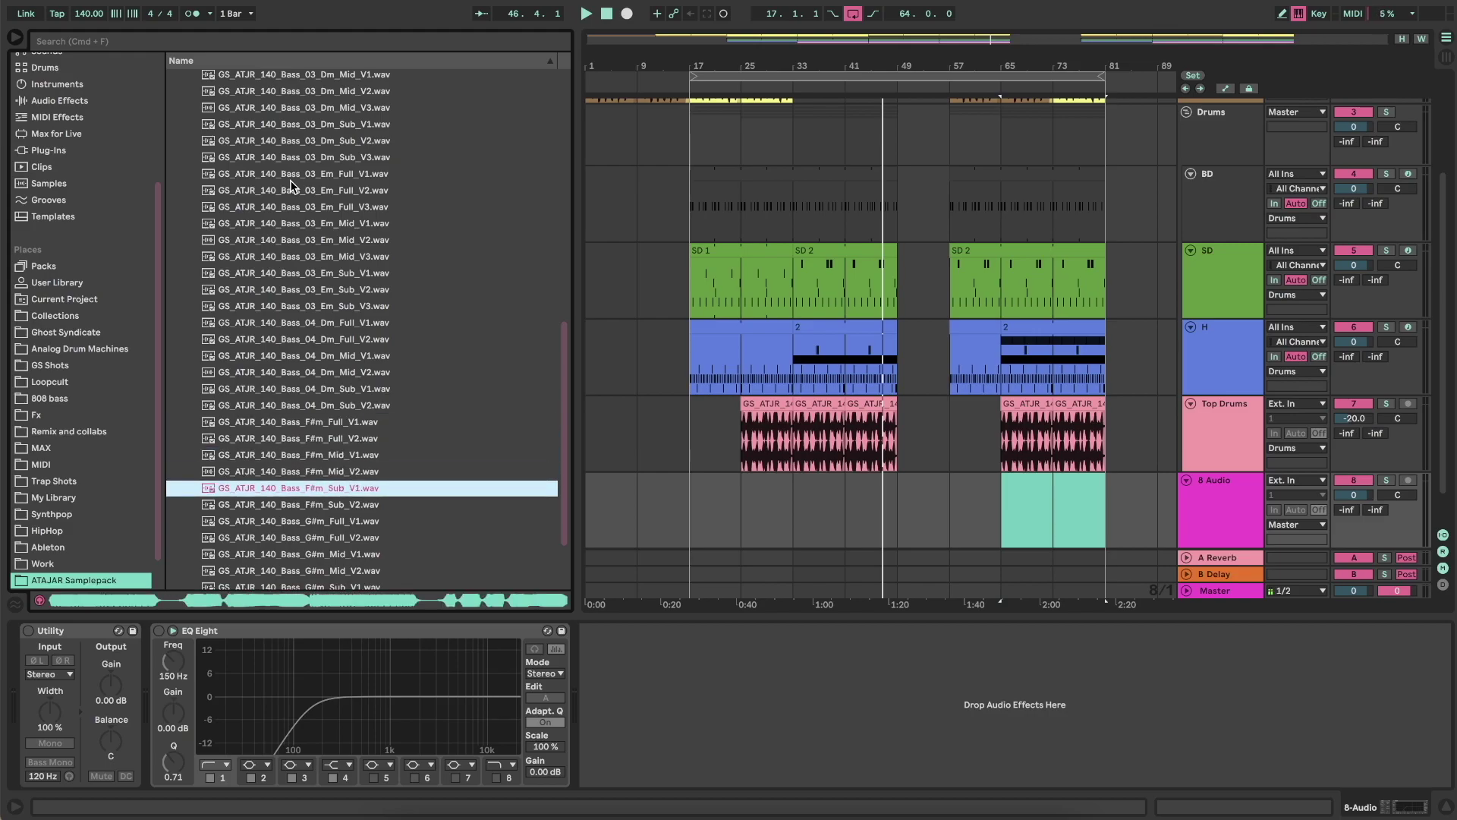
{"action": "scroll", "coordinate": [290, 180], "scroll_direction": "down", "scroll_amount": 2}
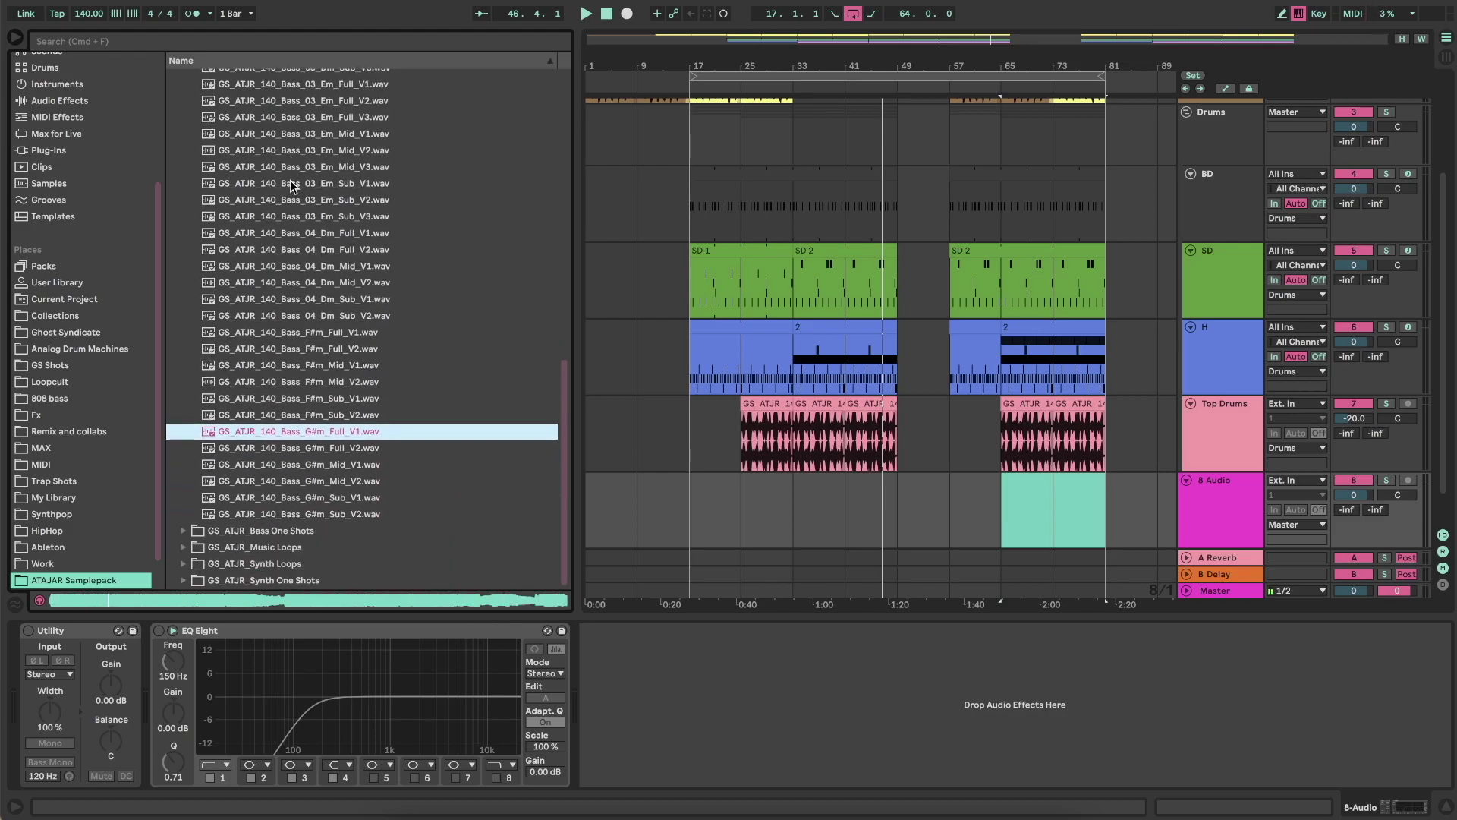
{"action": "left_click_drag", "start_coordinate": [313, 438], "coordinate": [797, 509]}
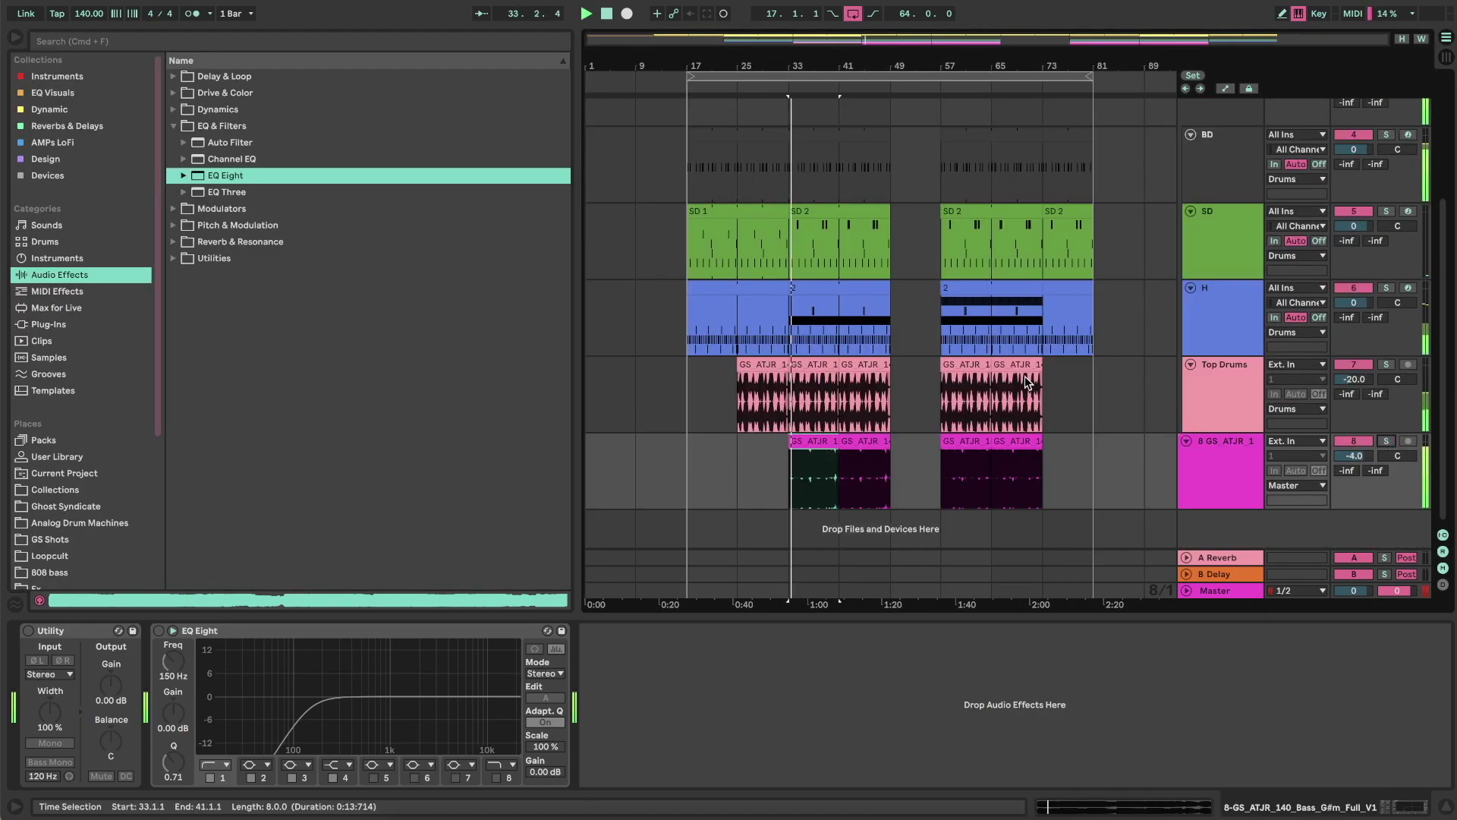
- Rename the bass loop track below Top Drums as Bass 1
{"action": "scroll", "coordinate": [886, 286], "scroll_direction": "up", "scroll_amount": 5}
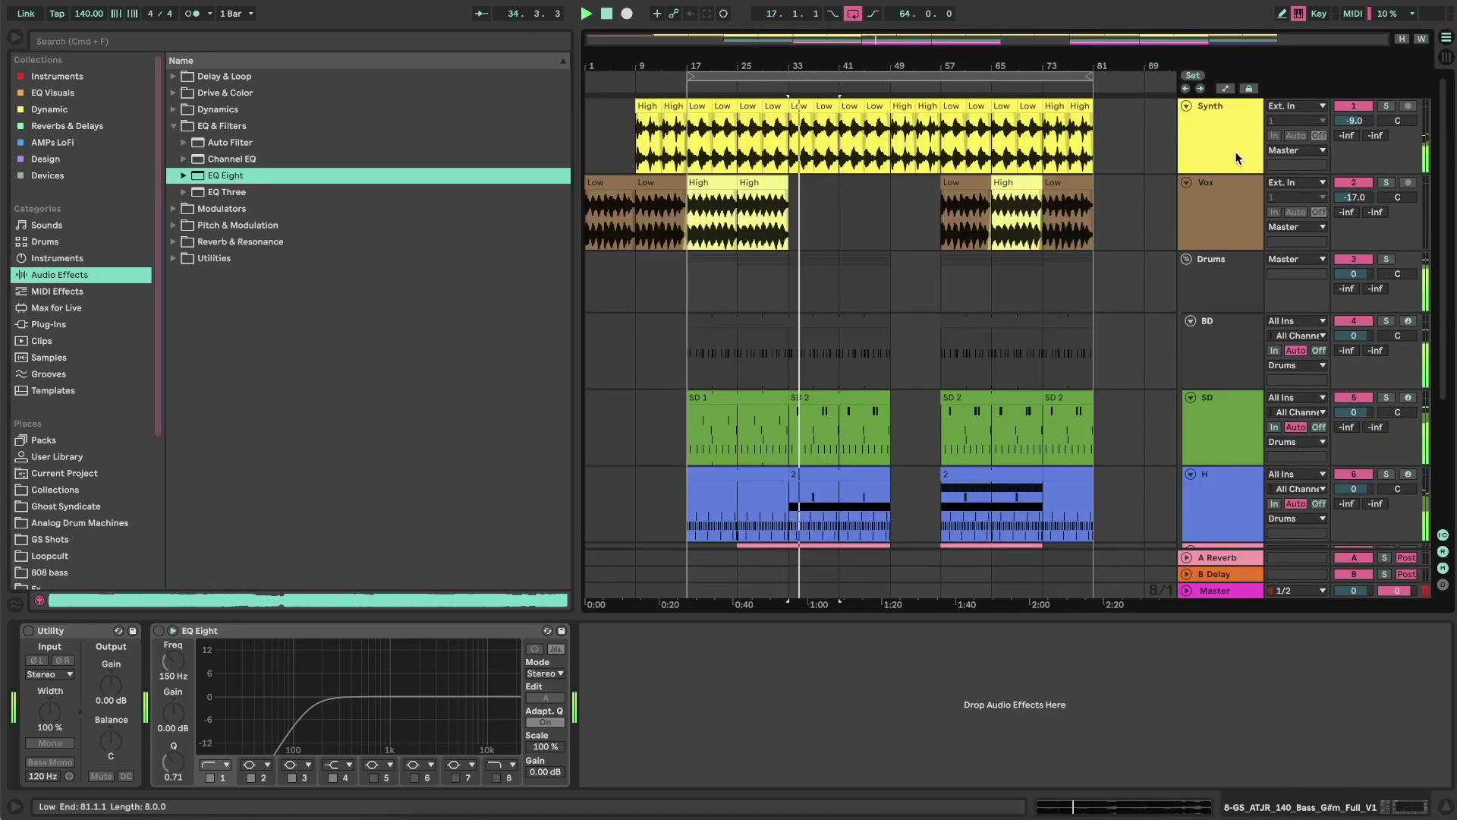
{"action": "left_click", "coordinate": [1401, 38]}
{"action": "left_click", "coordinate": [1419, 39]}
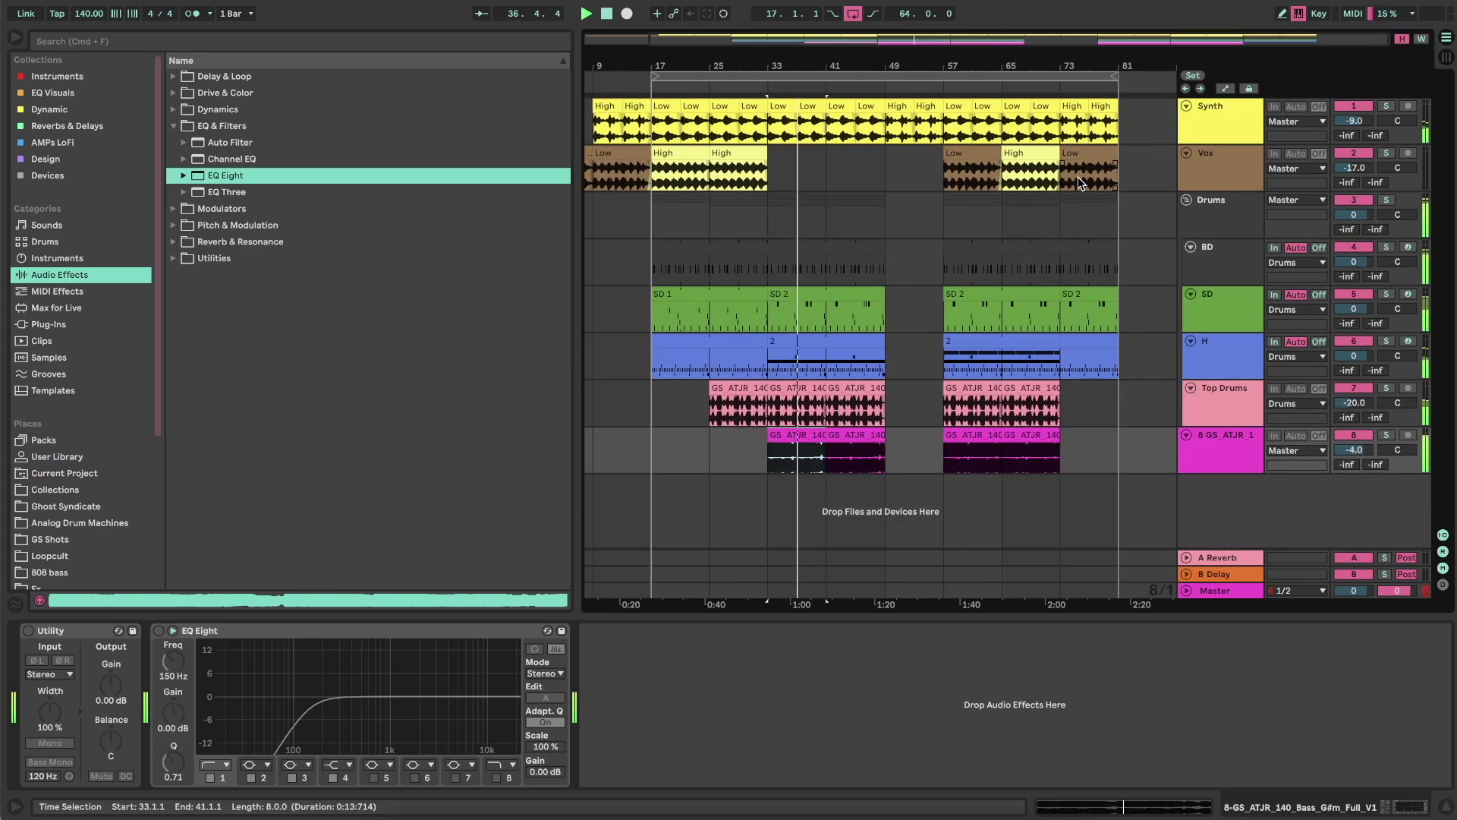
{"action": "left_click", "coordinate": [1215, 461]}
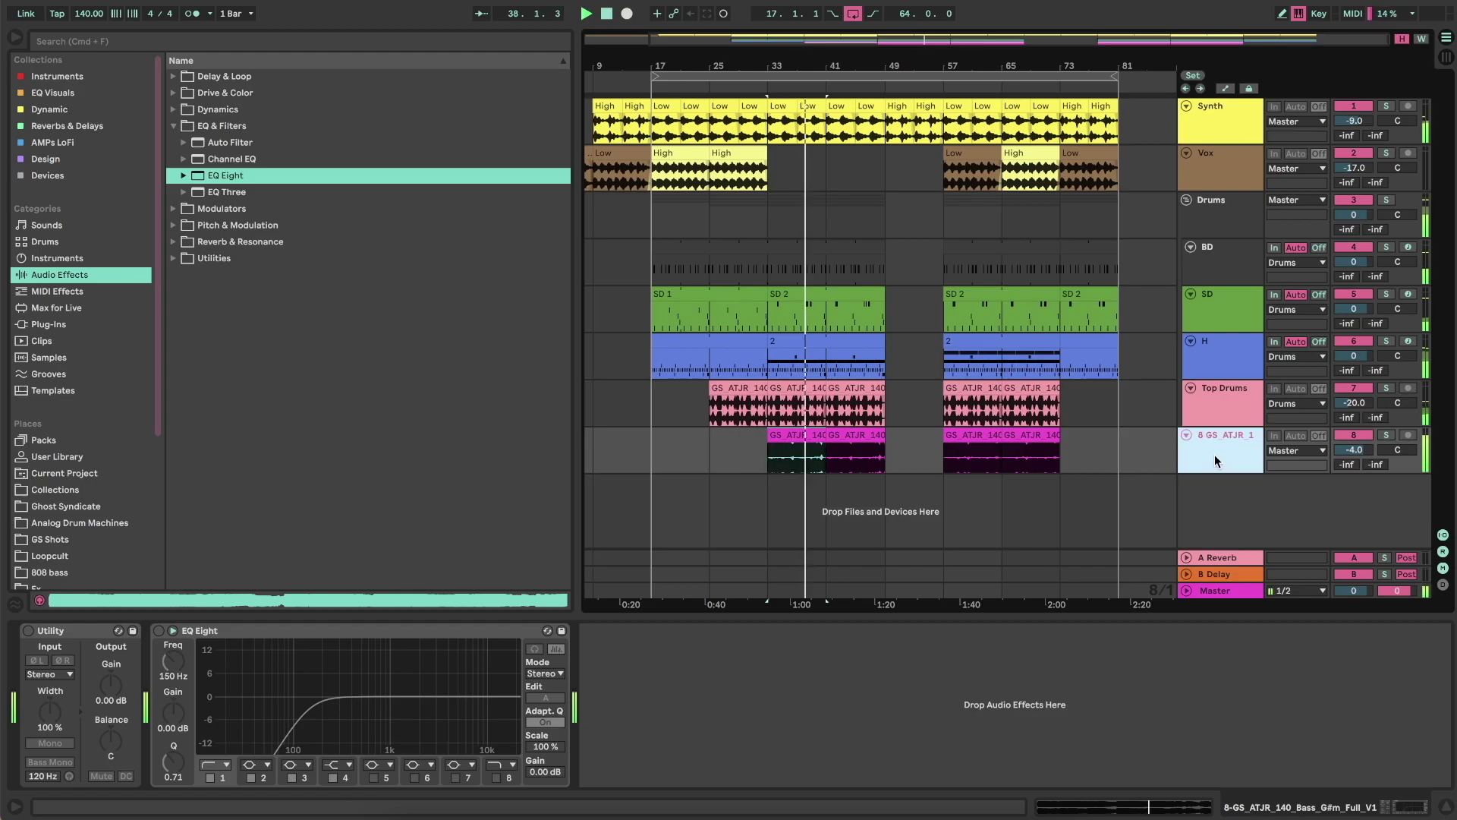
{"action": "type", "text": "1"}
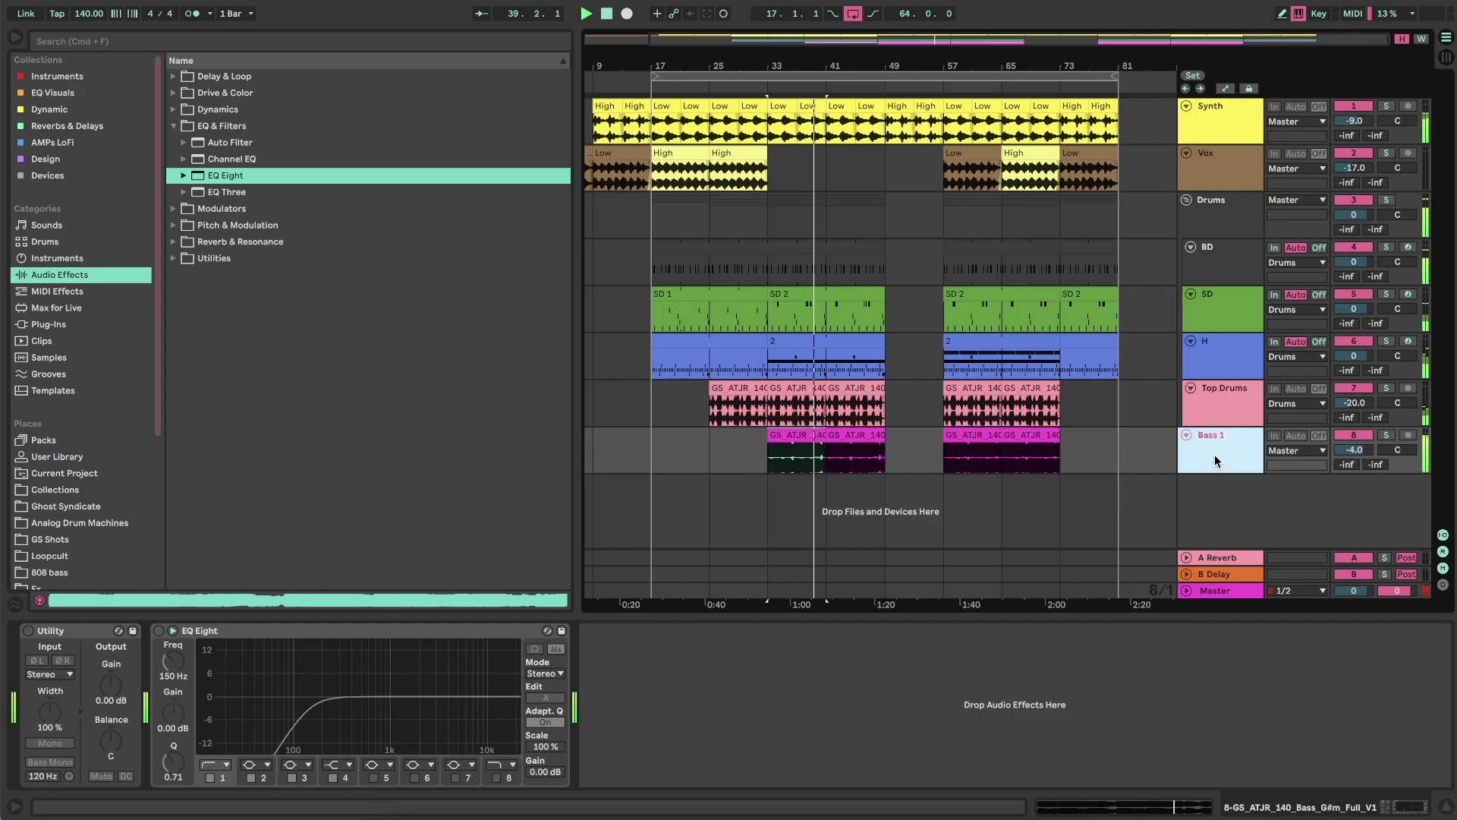
{"action": "key", "text": "Return"}
- Insert a new audio track below Bass 1 and name it Bass 2
{"action": "right_click", "coordinate": [1223, 498]}
{"action": "left_click", "coordinate": [1251, 507]}
{"action": "key", "text": "super+r"}
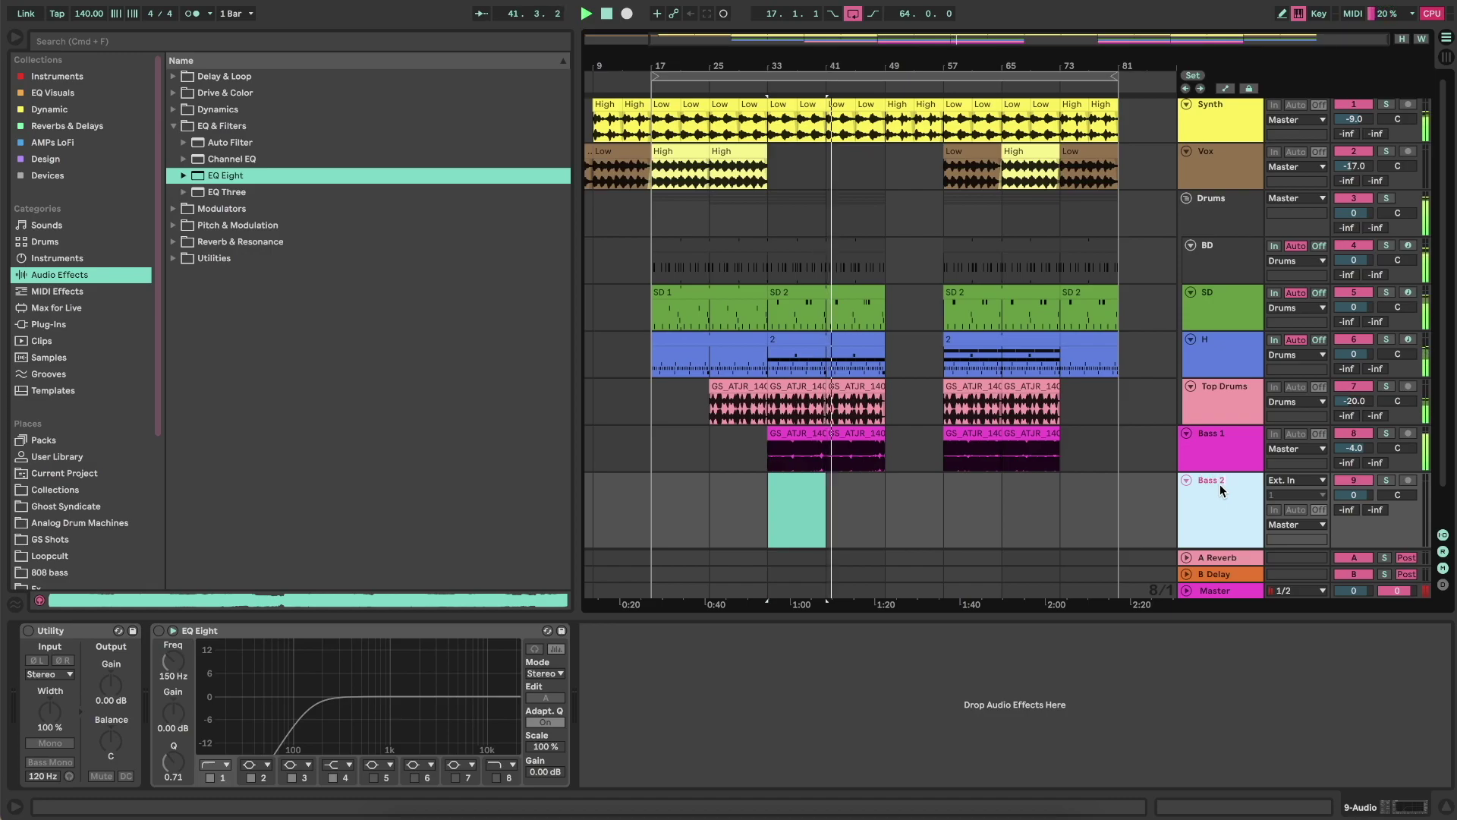
{"action": "left_click", "coordinate": [395, 325]}
- Open the GS_ATJR_Bass One Shots folder within GS_ATJR_Tonal of the ATAJAR Samplepack
{"action": "scroll", "coordinate": [120, 393], "scroll_direction": "down", "scroll_amount": 5}
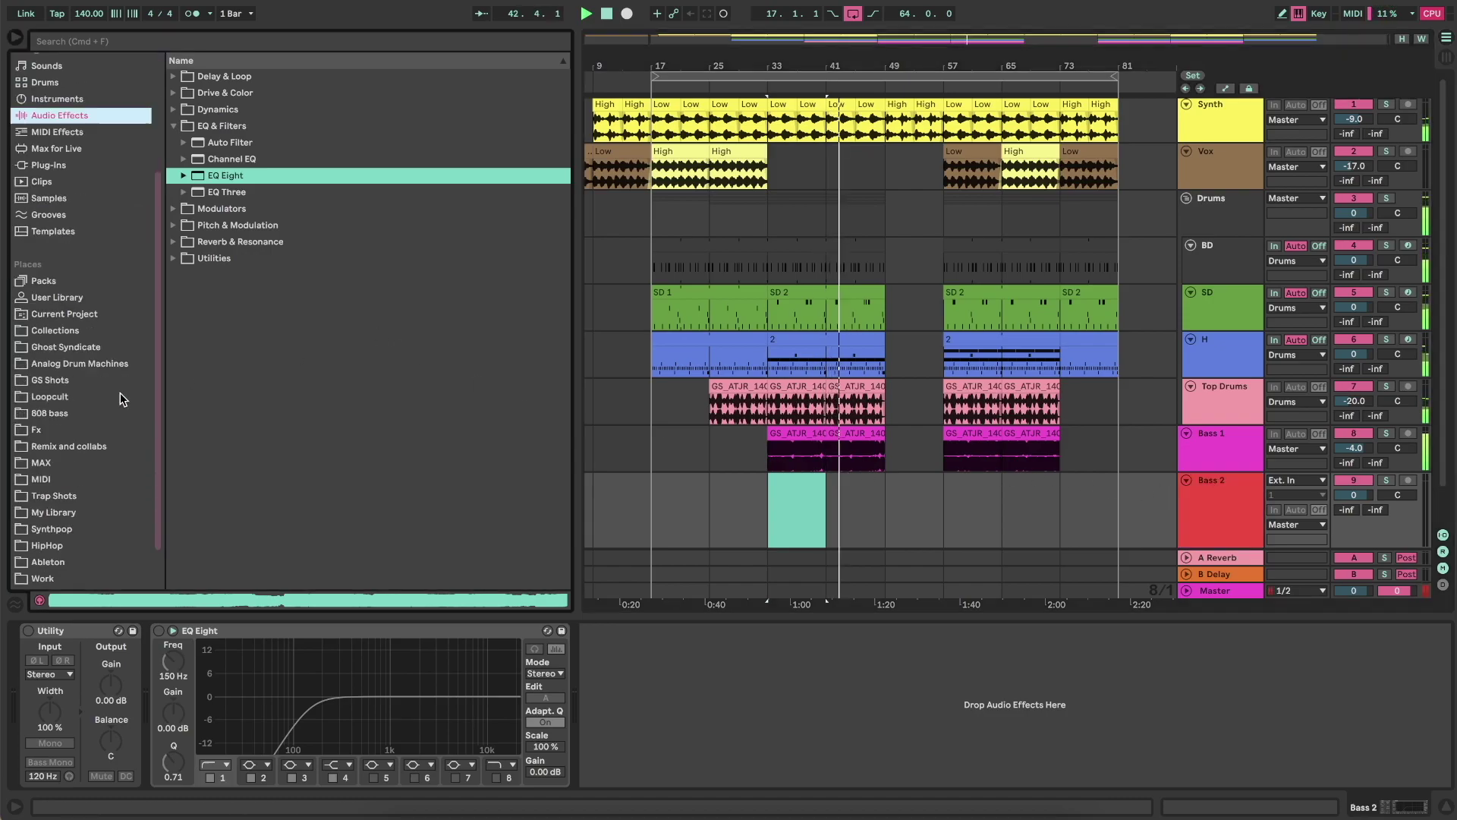
{"action": "left_click", "coordinate": [50, 546]}
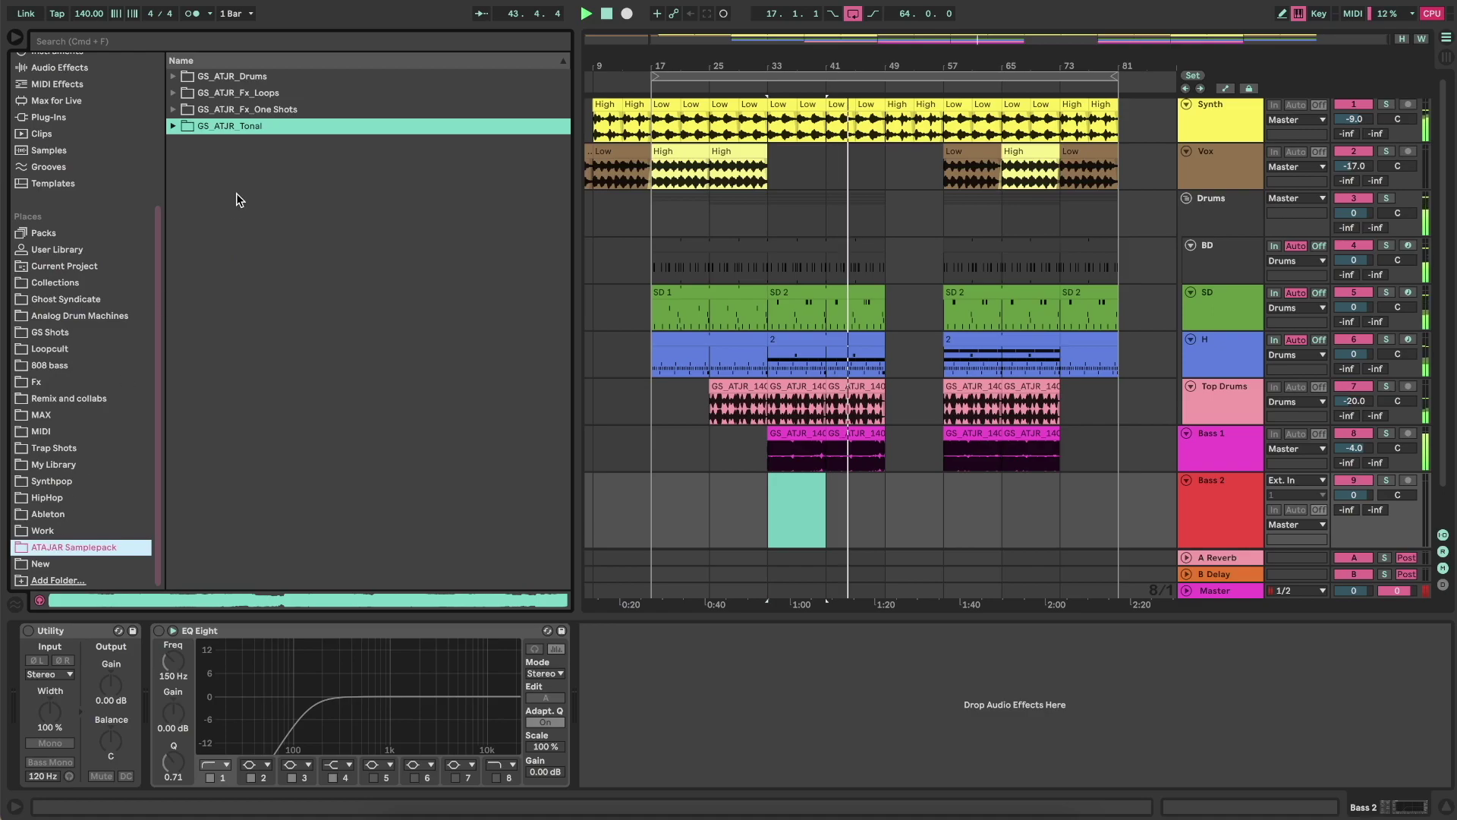
{"action": "left_click", "coordinate": [196, 125]}
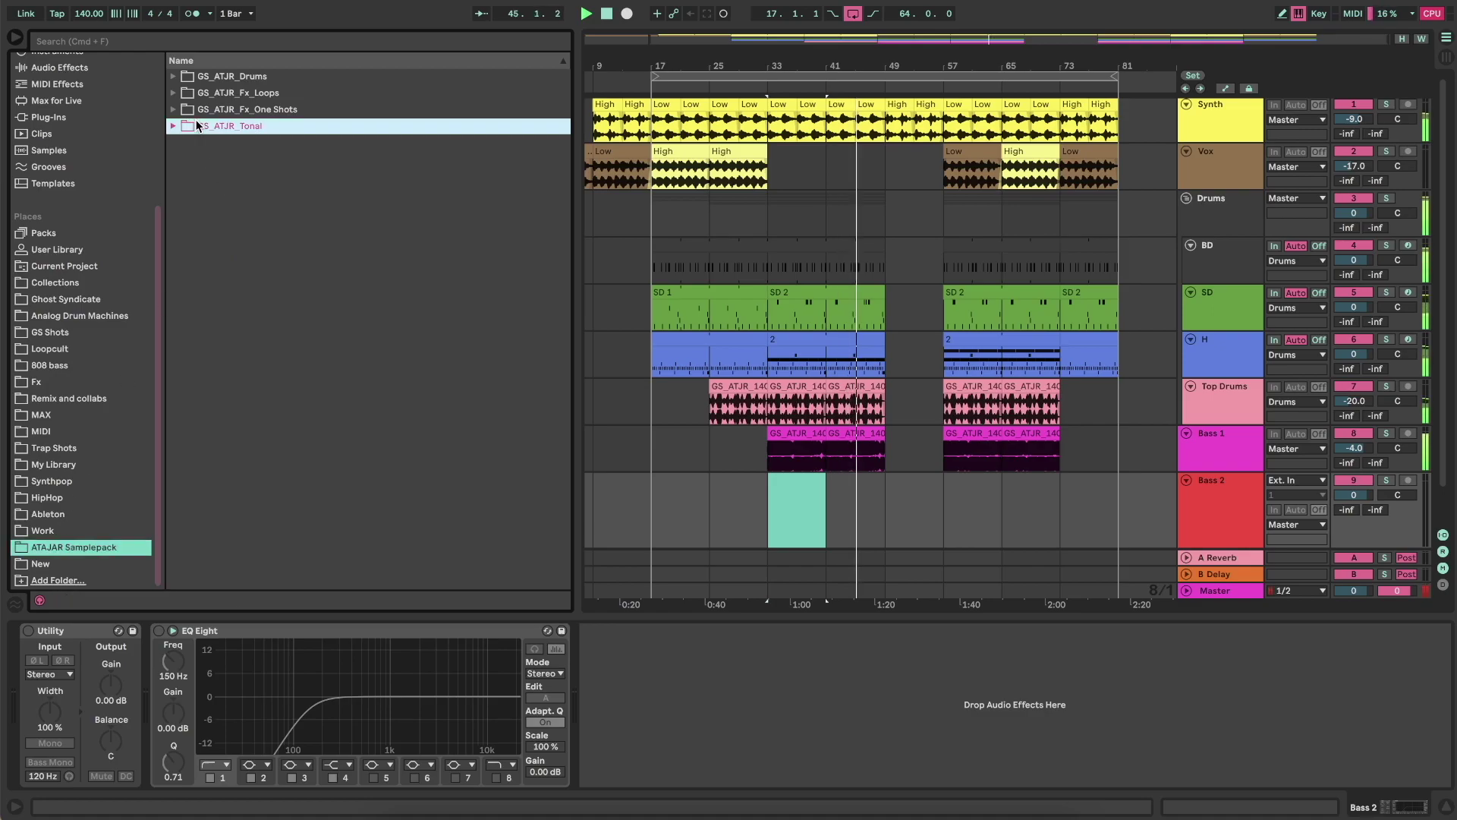
{"action": "key", "text": "Up"}
{"action": "key", "text": "Down"}
{"action": "key", "text": "Right"}
{"action": "key", "text": "Down"}
{"action": "key", "text": "Right"}
{"action": "key", "text": "Left"}
{"action": "key", "text": "Down"}
{"action": "key", "text": "Right"}
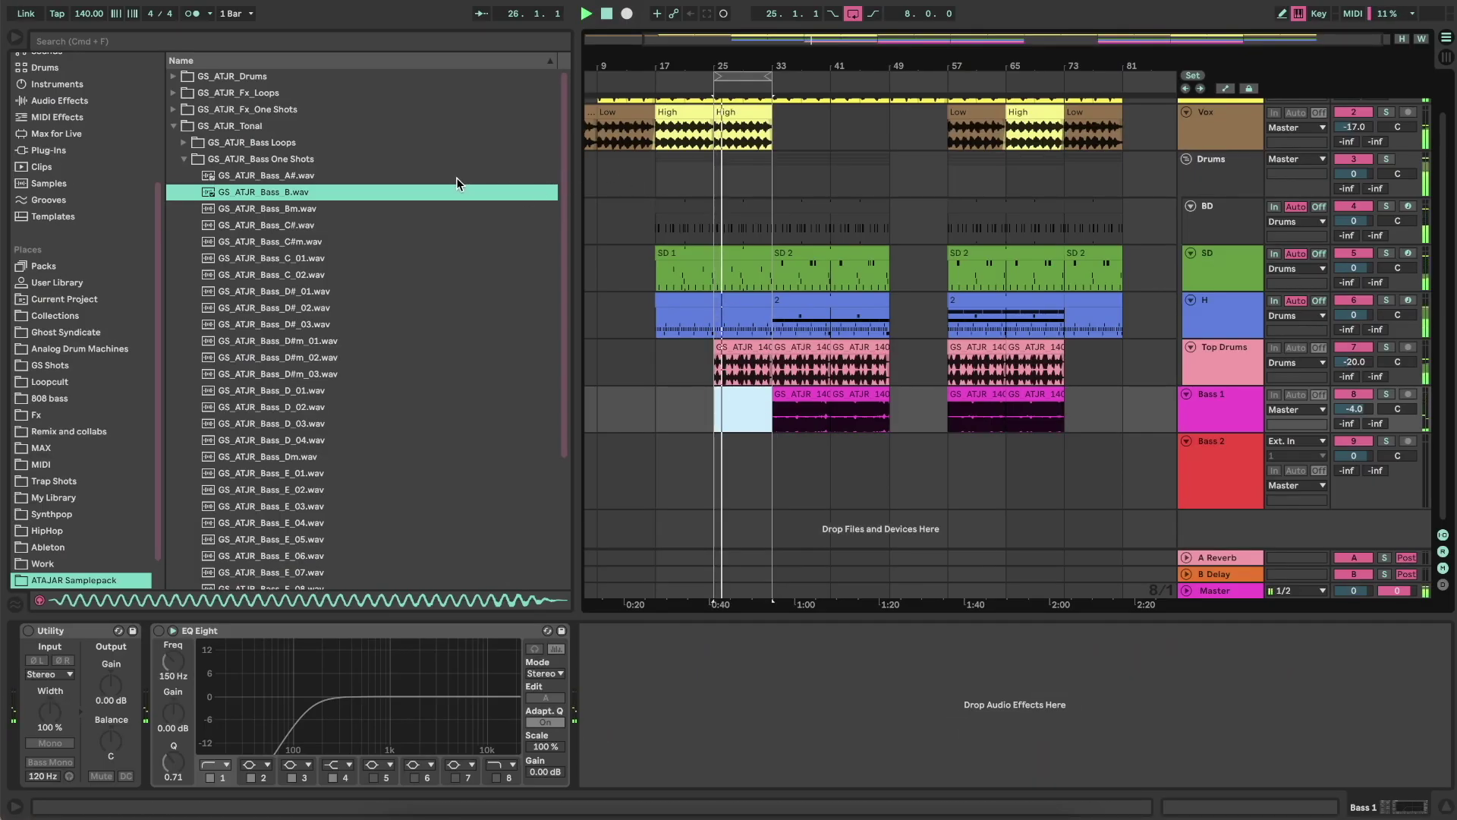
- Audition the bass one shots from the start of the folder through GS_ATJR_Bass_D#_01.wav
{"action": "left_click", "coordinate": [455, 181]}
{"action": "key", "text": "Down"}
{"action": "key", "text": "Down"}
{"action": "key", "text": "Down"}
{"action": "key", "text": "Down"}
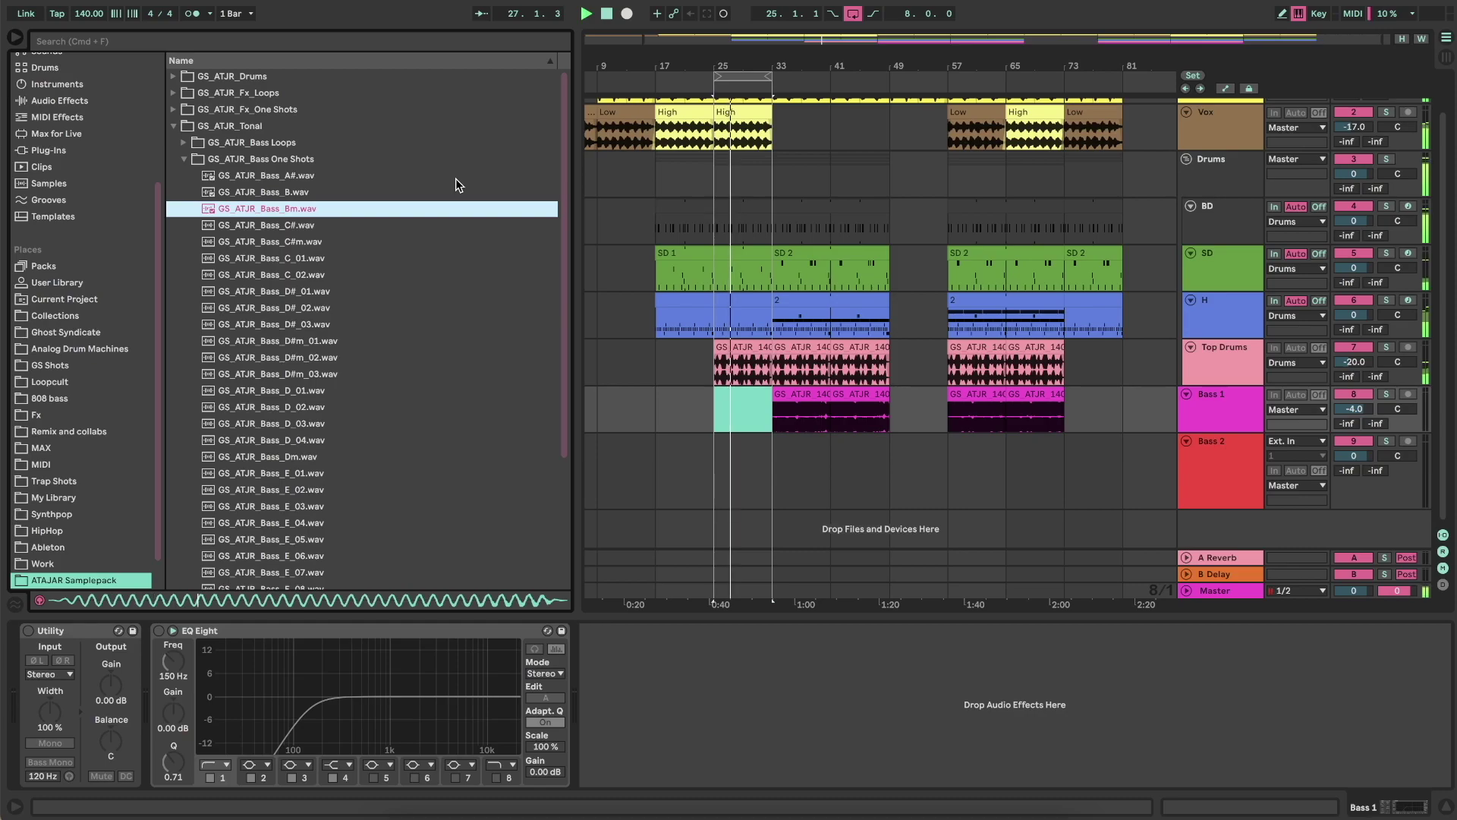
{"action": "key", "text": "Down"}
{"action": "key", "text": "Down"}
{"action": "key", "text": "Down"}
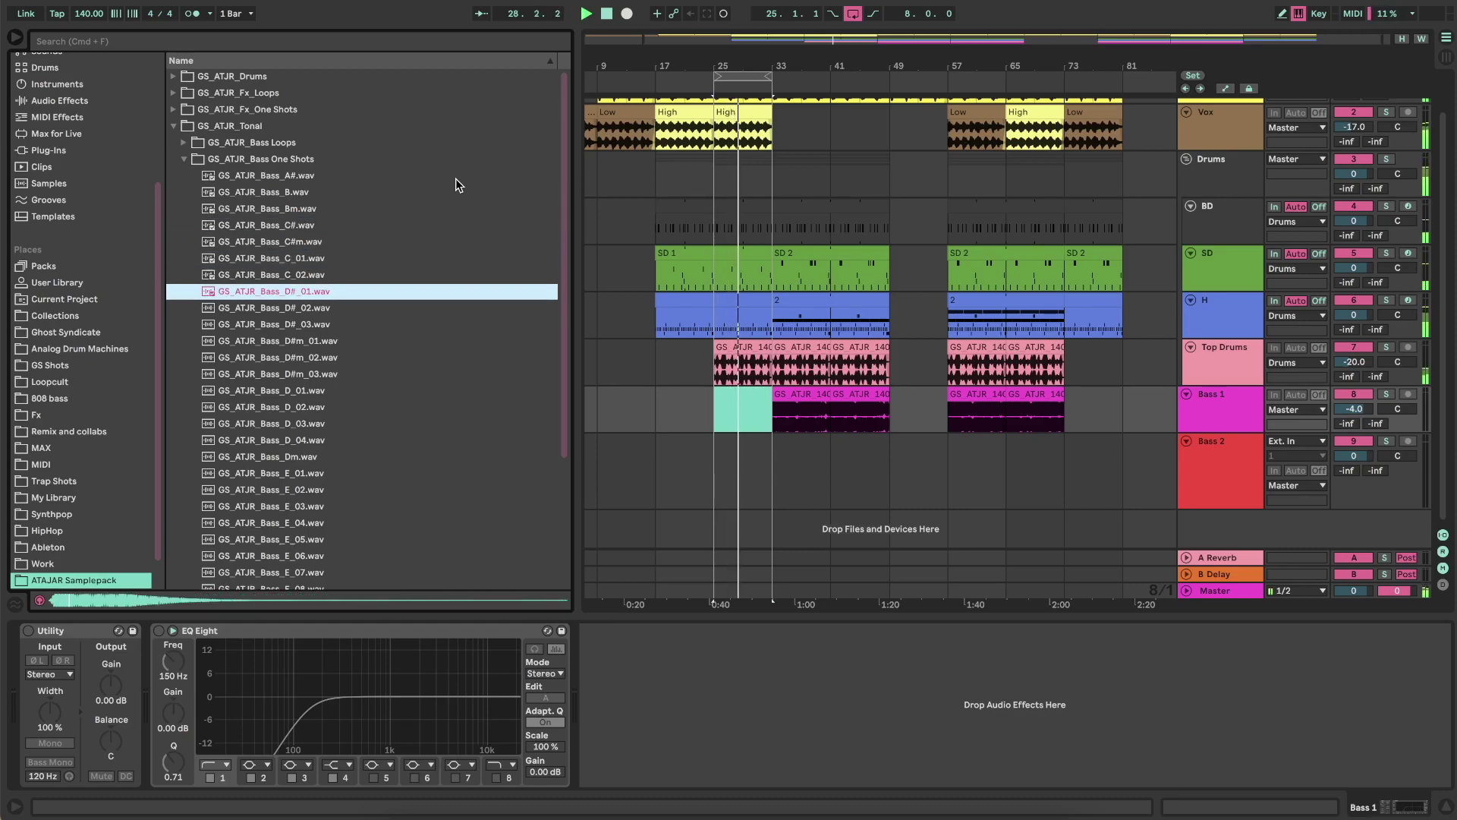
- Place GS_ATJR_Bass_D#_01.wav on the Bass 2 track near bar 41 and turn off the arrangement loop
{"action": "left_click_drag", "start_coordinate": [306, 295], "coordinate": [1015, 437]}
{"action": "scroll", "coordinate": [774, 472], "scroll_direction": "up", "scroll_amount": 10}
{"action": "key", "text": "super+l"}
{"action": "key", "text": "super+l"}
{"action": "scroll", "coordinate": [949, 441], "scroll_direction": "right", "scroll_amount": 3}
{"action": "left_click_drag", "start_coordinate": [886, 441], "coordinate": [1150, 439]}
{"action": "scroll", "coordinate": [986, 439], "scroll_direction": "right", "scroll_amount": 3}
{"action": "left_click_drag", "start_coordinate": [950, 440], "coordinate": [1009, 441]}
{"action": "left_click_drag", "start_coordinate": [1009, 440], "coordinate": [1142, 439]}
{"action": "scroll", "coordinate": [987, 439], "scroll_direction": "right", "scroll_amount": 3}
{"action": "scroll", "coordinate": [987, 438], "scroll_direction": "up", "scroll_amount": 10}
- Delete the Bass 1 section from 41.3 to 42, align the D# one shot on Bass 2 to 41.3 and play it back
{"action": "left_click_drag", "start_coordinate": [983, 415], "coordinate": [1114, 415]}
{"action": "key", "text": "Delete"}
{"action": "left_click", "coordinate": [845, 488]}
{"action": "scroll", "coordinate": [847, 488], "scroll_direction": "down", "scroll_amount": 5}
{"action": "left_click_drag", "start_coordinate": [926, 440], "coordinate": [873, 440]}
{"action": "left_click_drag", "start_coordinate": [901, 412], "coordinate": [851, 412]}
{"action": "left_click", "coordinate": [705, 422]}
{"action": "key", "text": "space"}
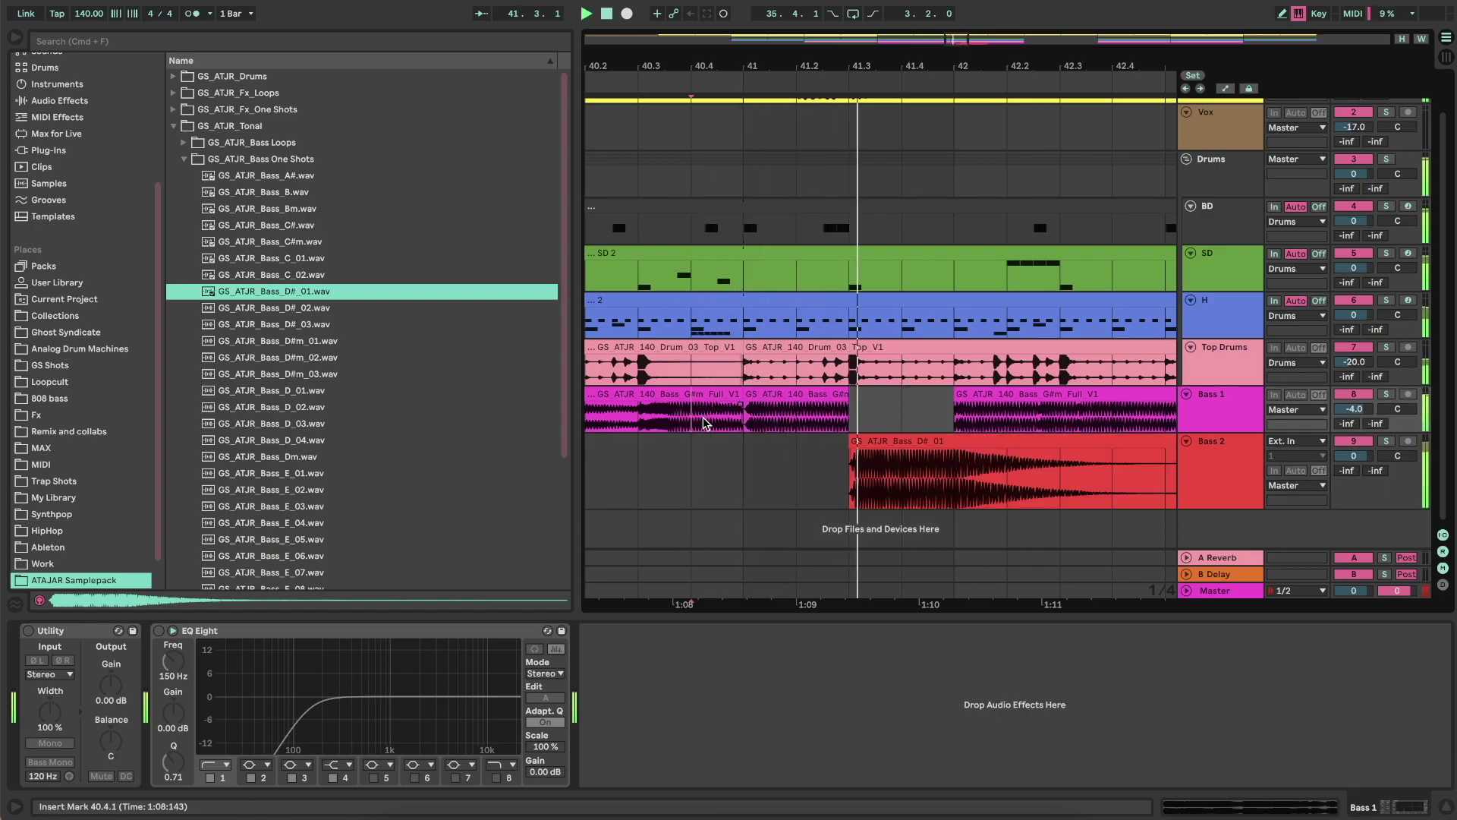
- Trim the D# one shot on Bass 2 to end at bar 42 by deleting the rest of its tail
{"action": "left_click_drag", "start_coordinate": [954, 464], "coordinate": [1121, 459]}
{"action": "key", "text": "Delete"}
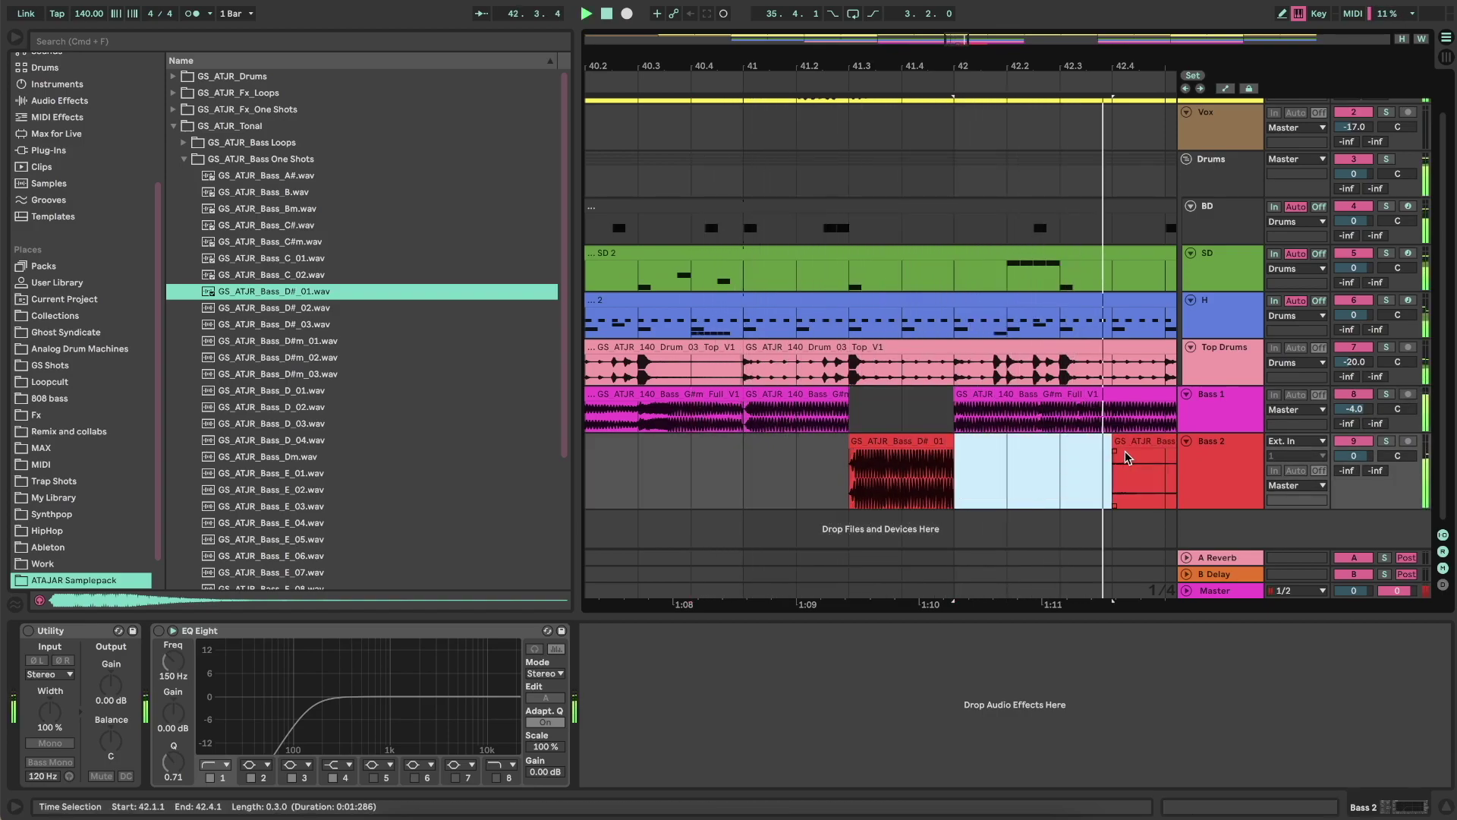
{"action": "left_click", "coordinate": [1134, 443]}
{"action": "key", "text": "Delete"}
- Play back the D# one shot from bar 40.4 and set the Bass 2 track volume to -4.0 dB
{"action": "left_click", "coordinate": [685, 471]}
{"action": "key", "text": "space"}
{"action": "key", "text": "space"}
{"action": "key", "text": "space"}
{"action": "key", "text": "space"}
{"action": "left_click_drag", "start_coordinate": [1343, 458], "coordinate": [1343, 470]}
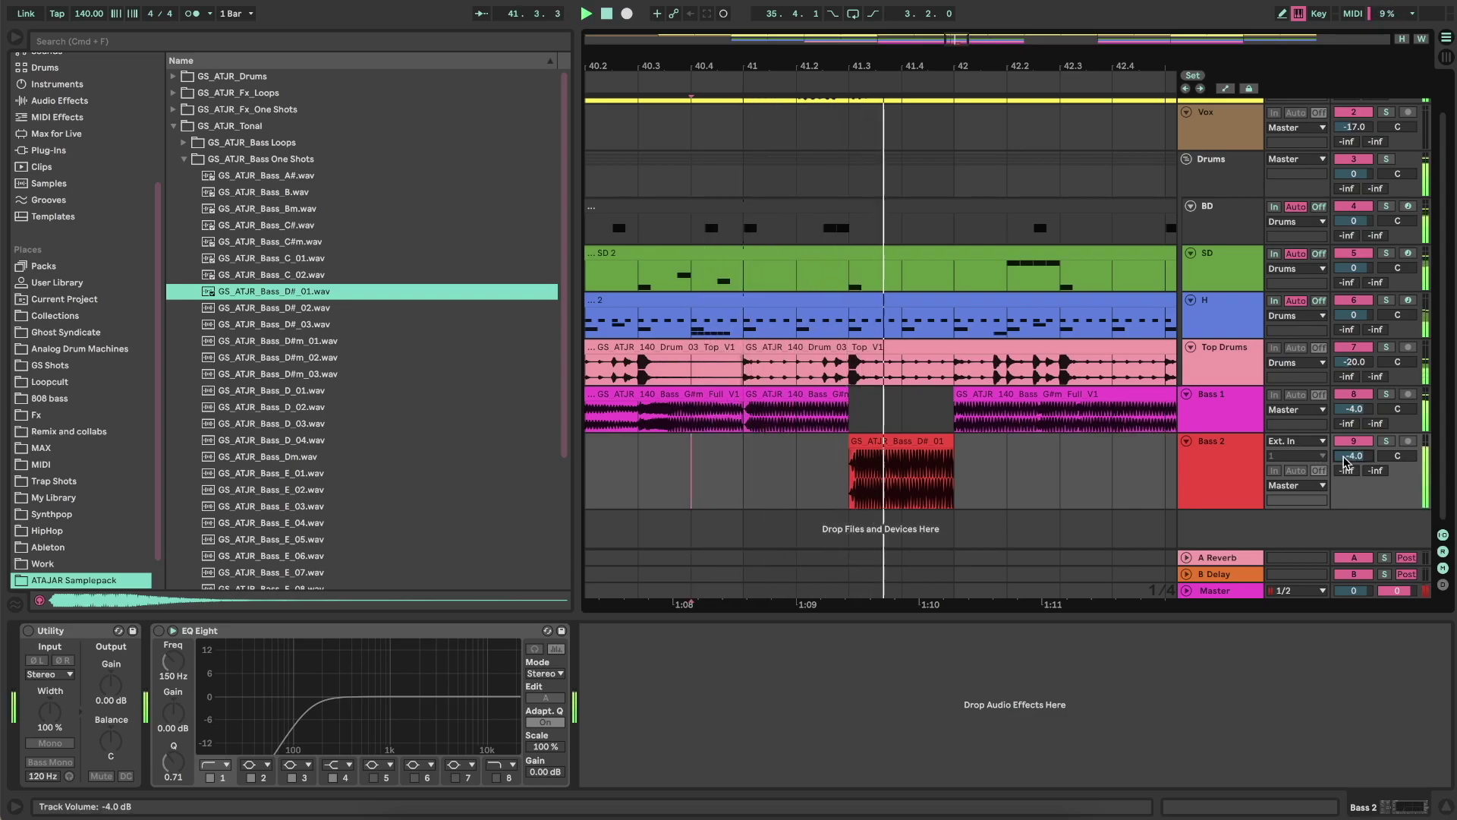
- Delete the one-beat section of the Bass 1 loop from 44.3 to 44.4
{"action": "scroll", "coordinate": [941, 480], "scroll_direction": "right", "scroll_amount": 2}
{"action": "scroll", "coordinate": [941, 479], "scroll_direction": "right", "scroll_amount": 3}
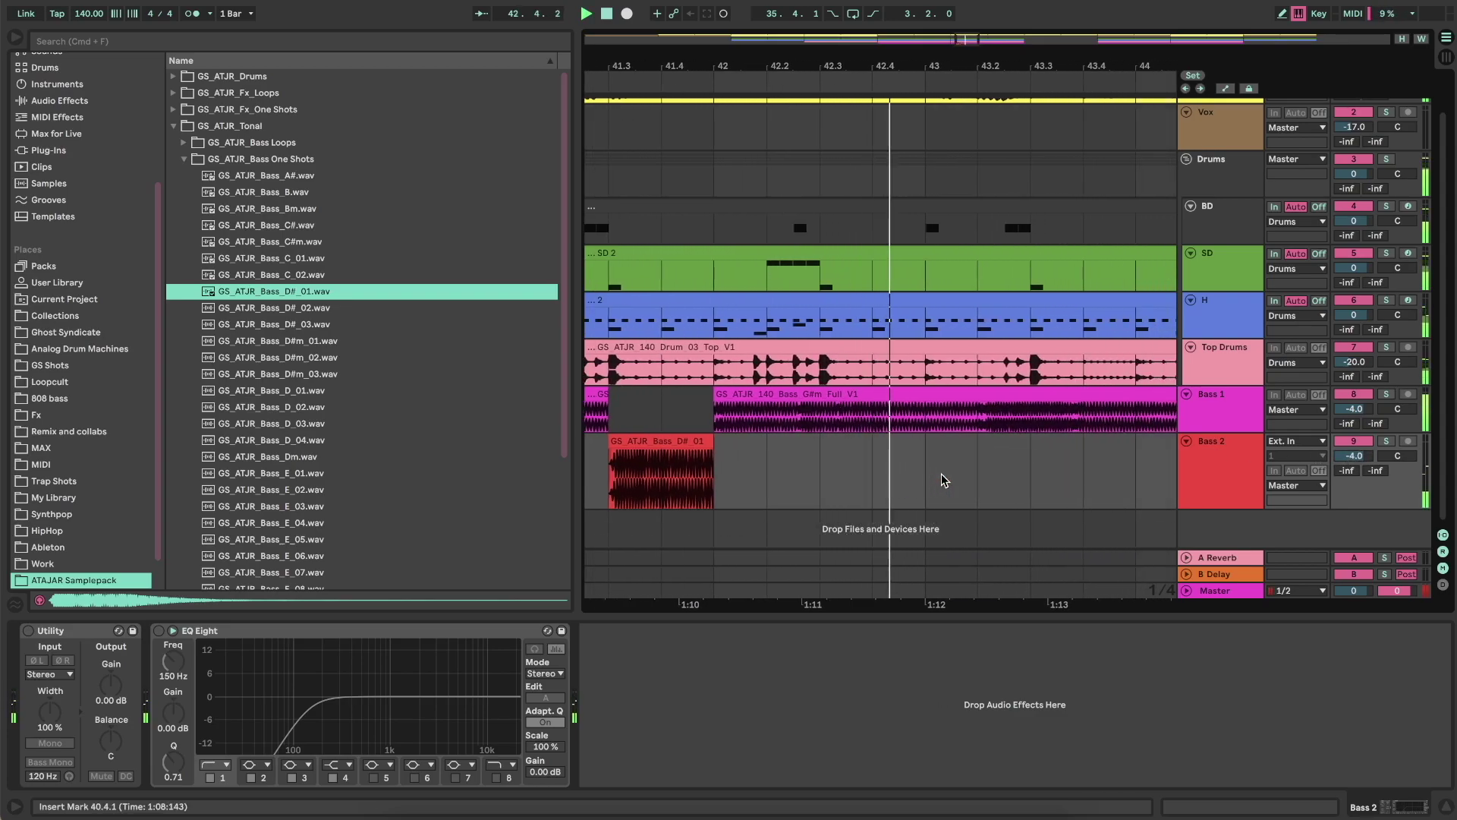
{"action": "scroll", "coordinate": [813, 459], "scroll_direction": "down", "scroll_amount": 3}
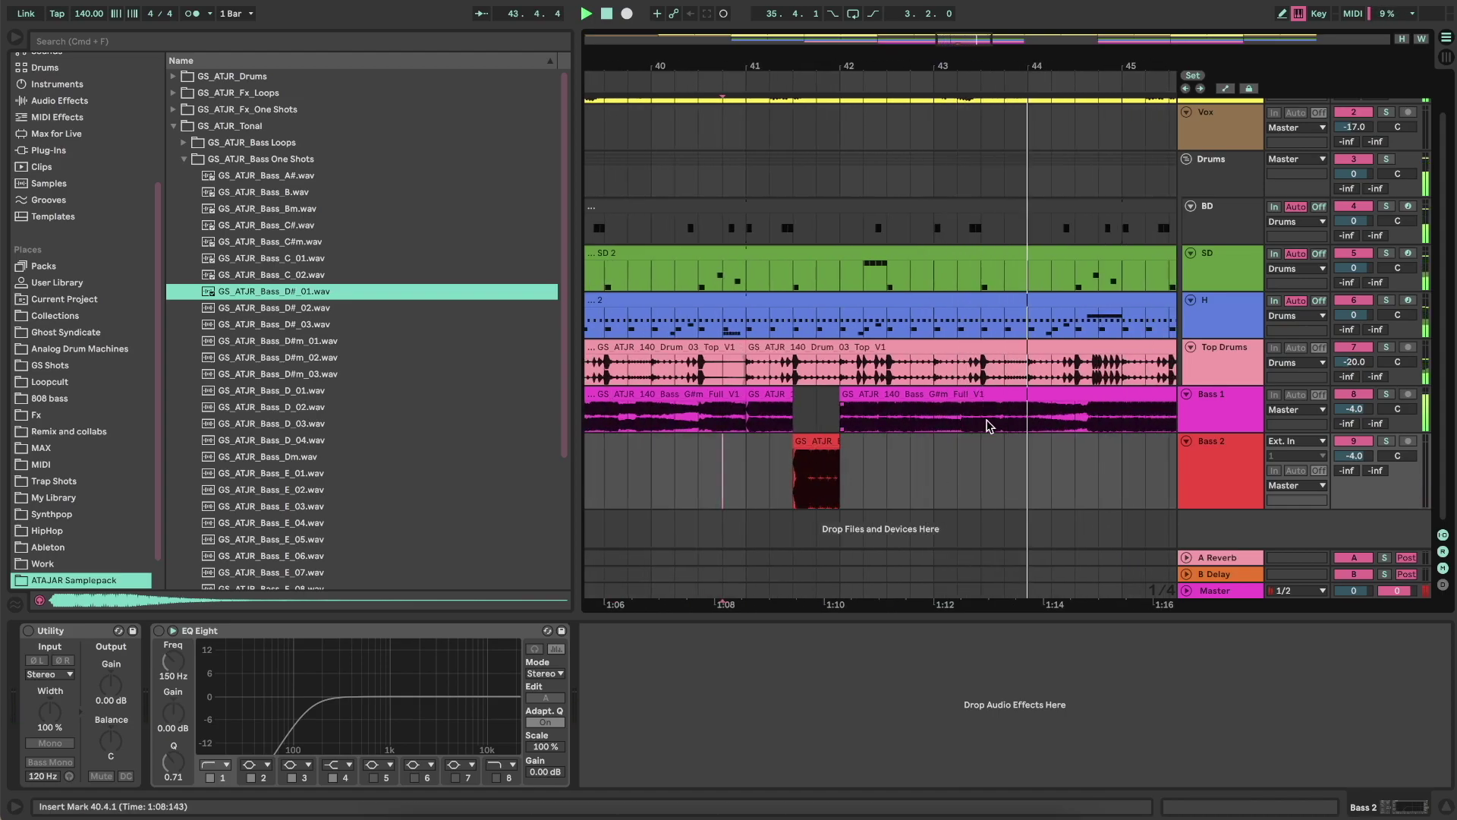
{"action": "scroll", "coordinate": [985, 416], "scroll_direction": "right", "scroll_amount": 2}
{"action": "key", "text": "space"}
{"action": "left_click_drag", "start_coordinate": [1003, 410], "coordinate": [1014, 406]}
{"action": "key", "text": "XF86AudioLowerVolume"}
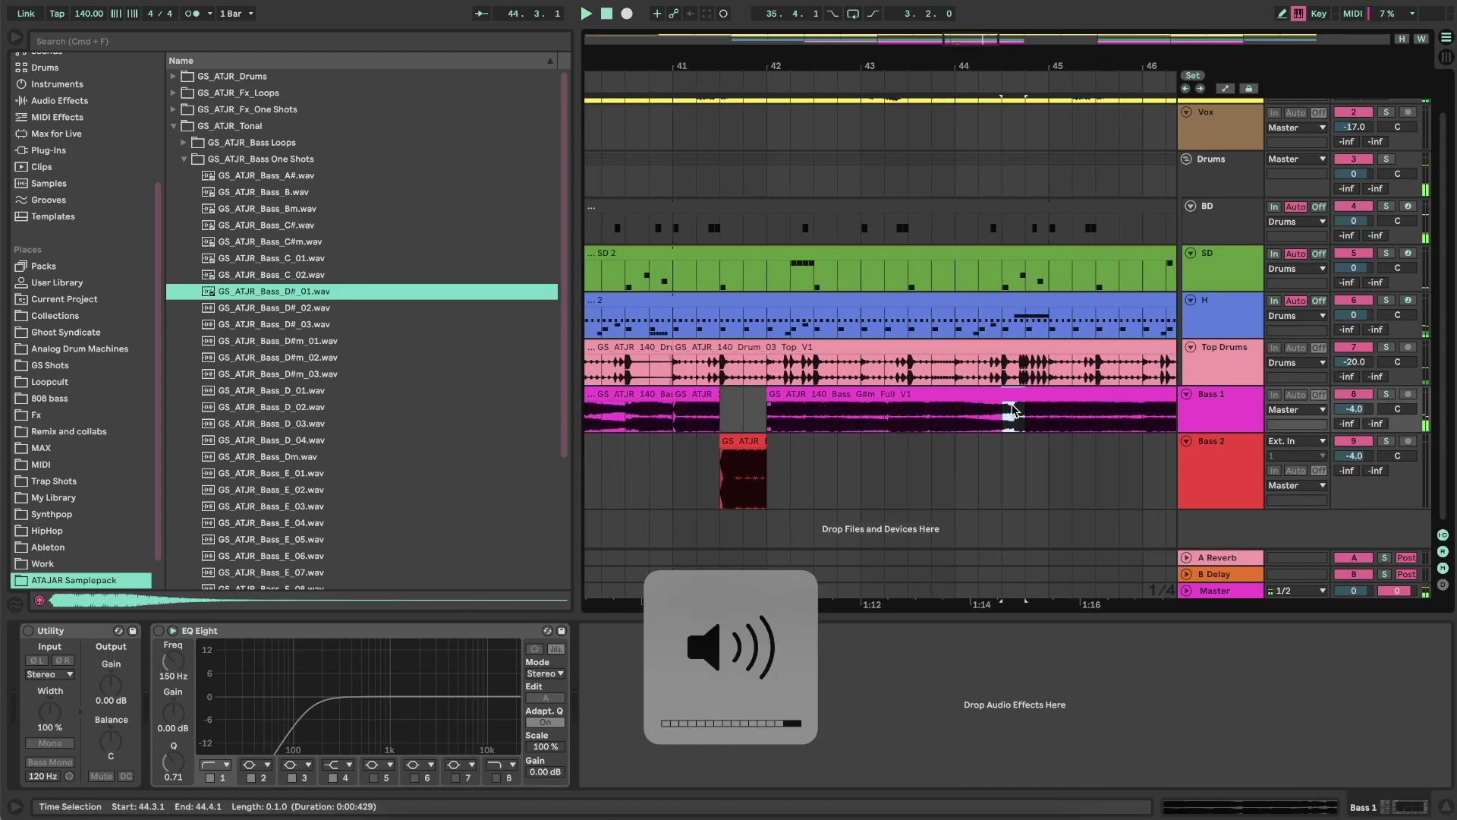
{"action": "key", "text": "Delete"}
- Play the arrangement from bar 44 and examine the gap in the Bass 1 loop
{"action": "left_click", "coordinate": [955, 422]}
{"action": "key", "text": "space"}
{"action": "scroll", "coordinate": [955, 422], "scroll_direction": "up", "scroll_amount": 5}
{"action": "scroll", "coordinate": [955, 422], "scroll_direction": "right", "scroll_amount": 5}
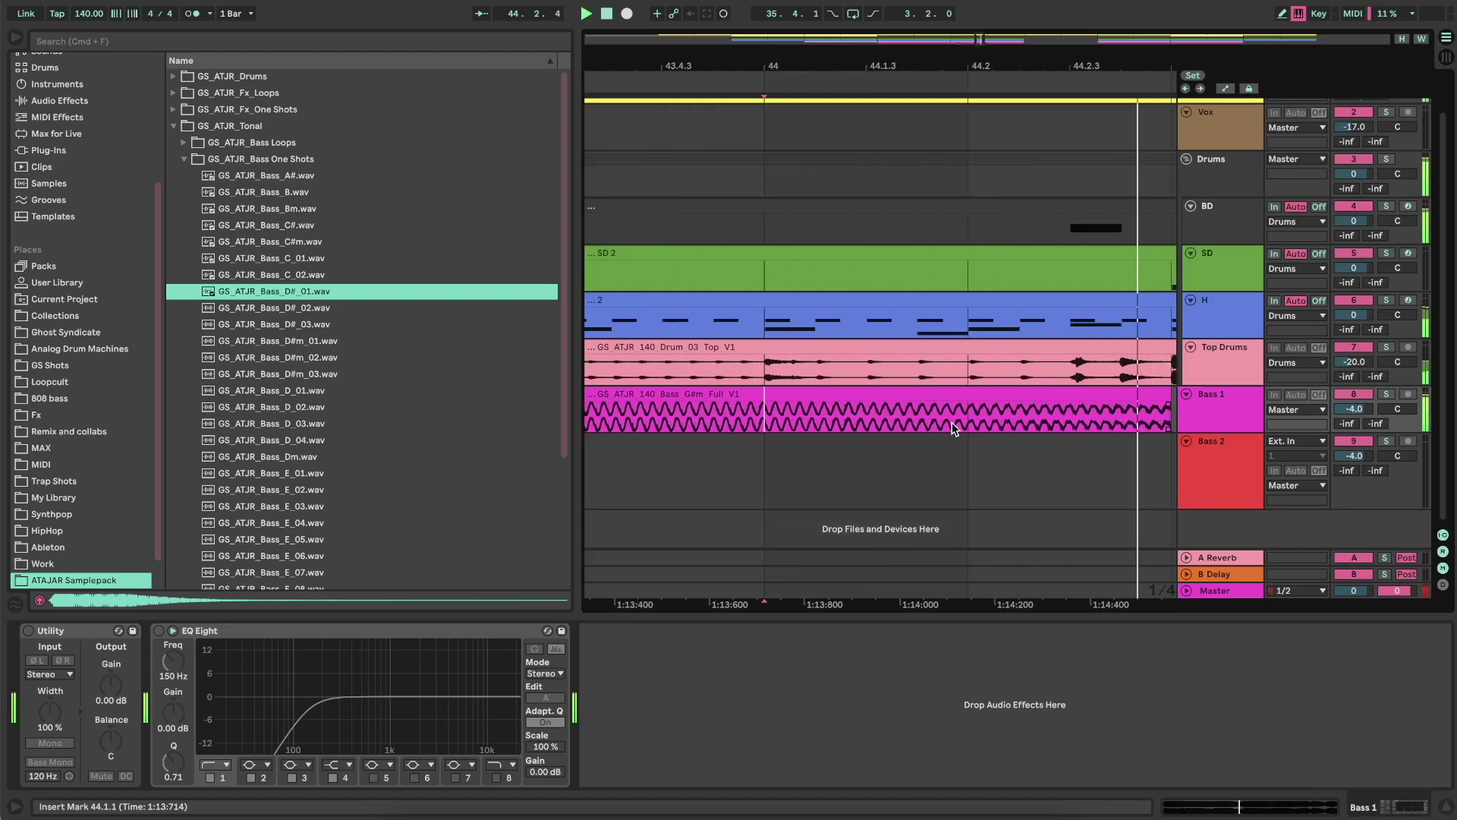
{"action": "scroll", "coordinate": [955, 422], "scroll_direction": "down", "scroll_amount": 1}
{"action": "scroll", "coordinate": [955, 422], "scroll_direction": "down", "scroll_amount": 1}
{"action": "key", "text": "space"}
{"action": "key", "text": "space"}
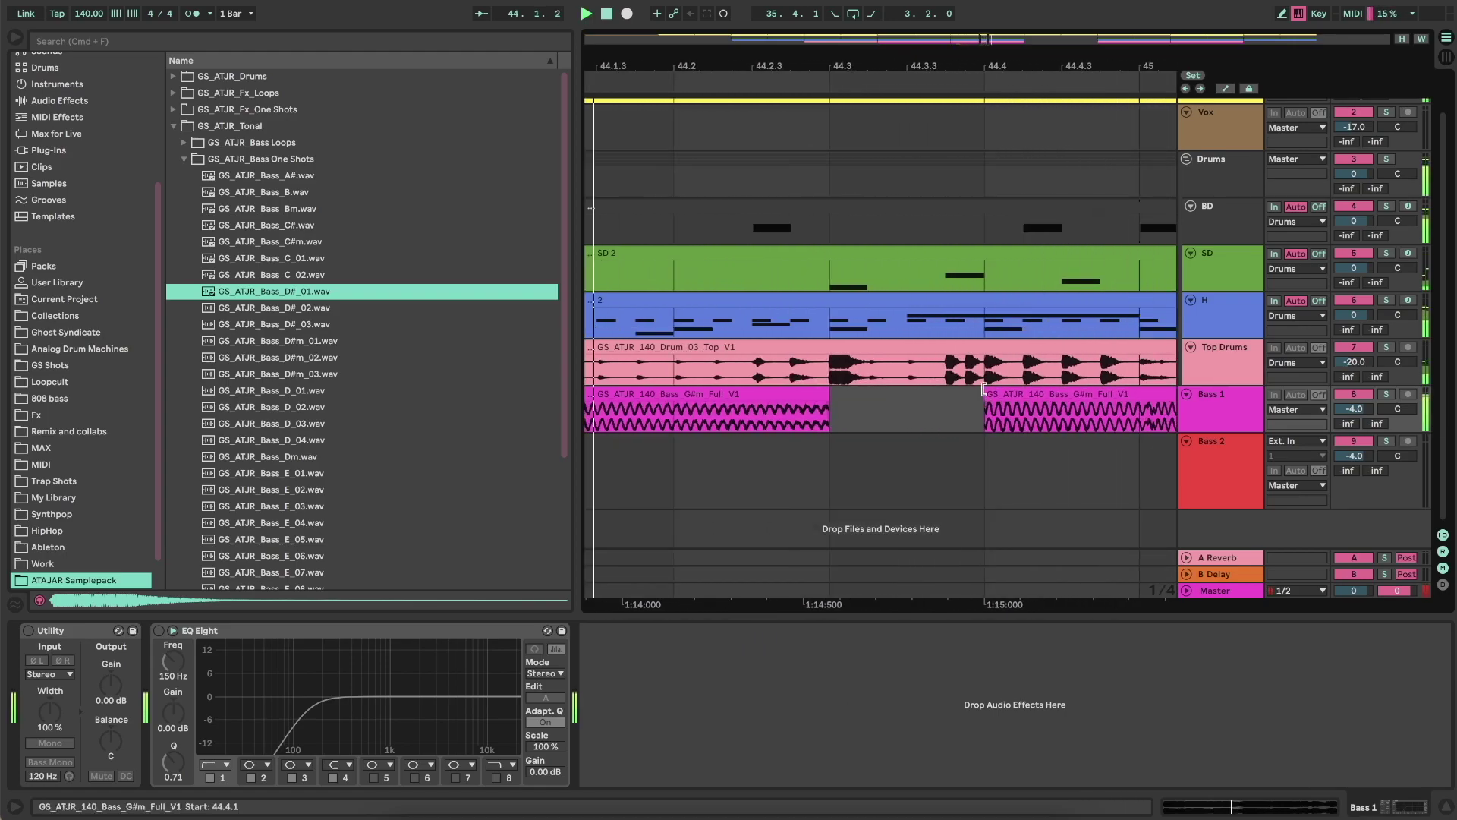
- Trim the start of the Bass 1 loop that follows the gap to bar 45
{"action": "left_click_drag", "start_coordinate": [986, 396], "coordinate": [1119, 415]}
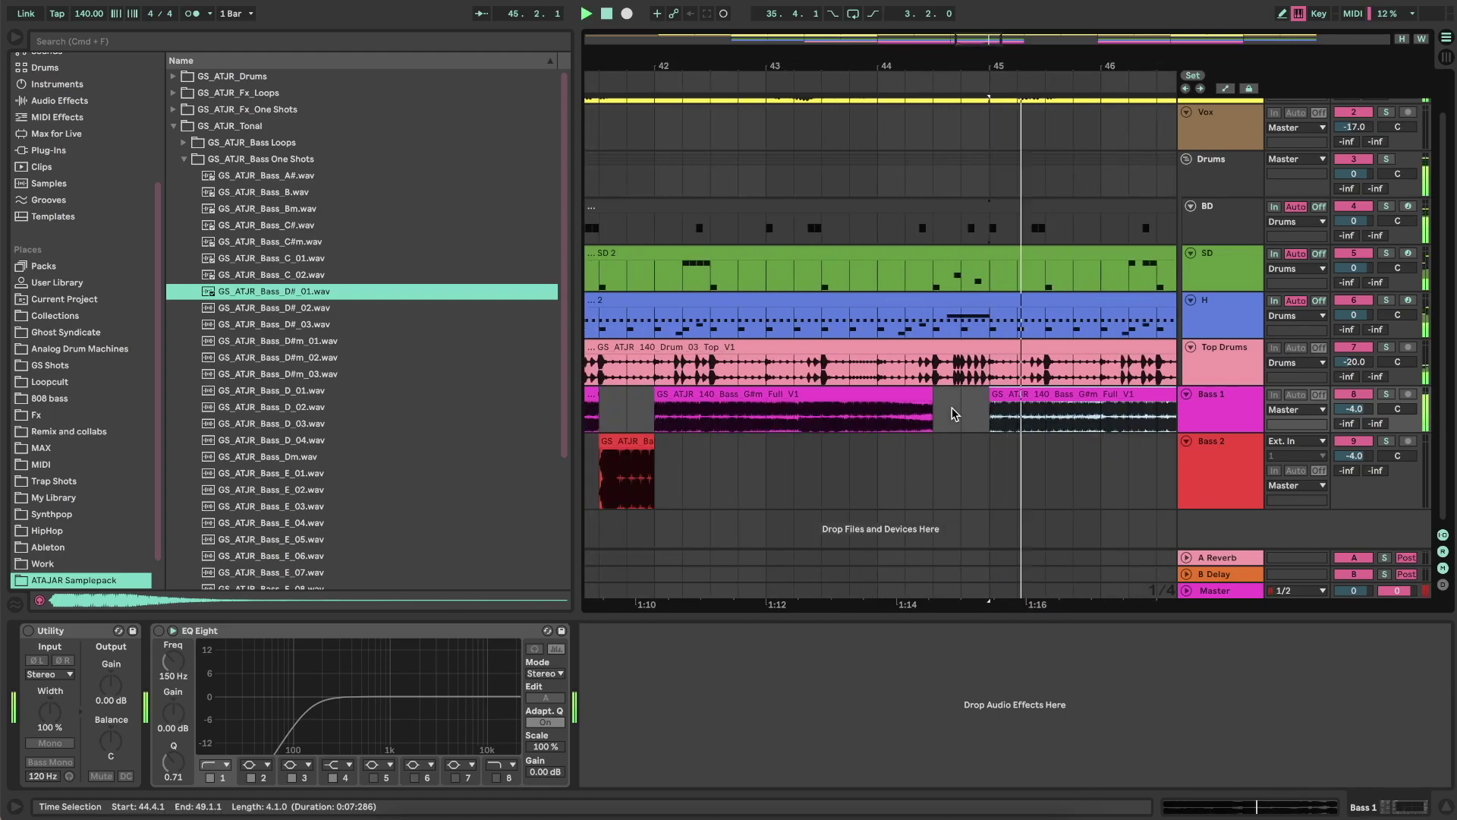
{"action": "scroll", "coordinate": [951, 409], "scroll_direction": "right", "scroll_amount": 3}
{"action": "scroll", "coordinate": [952, 410], "scroll_direction": "down", "scroll_amount": 8}
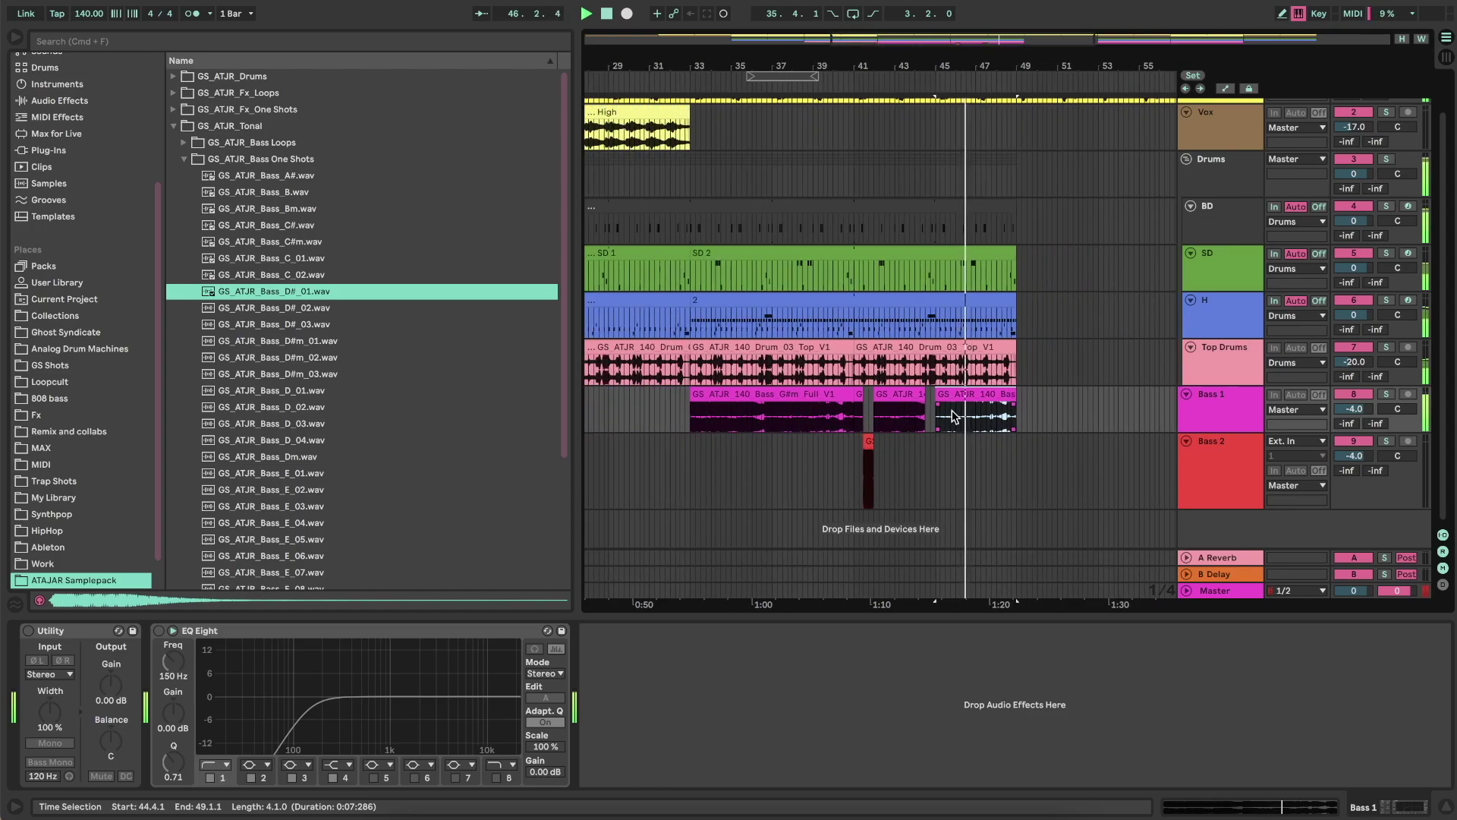
- Place the GS_ATJR_Bass_D#_02 one shot on the Bass 2 track starting at 47.4
{"action": "left_click", "coordinate": [303, 308]}
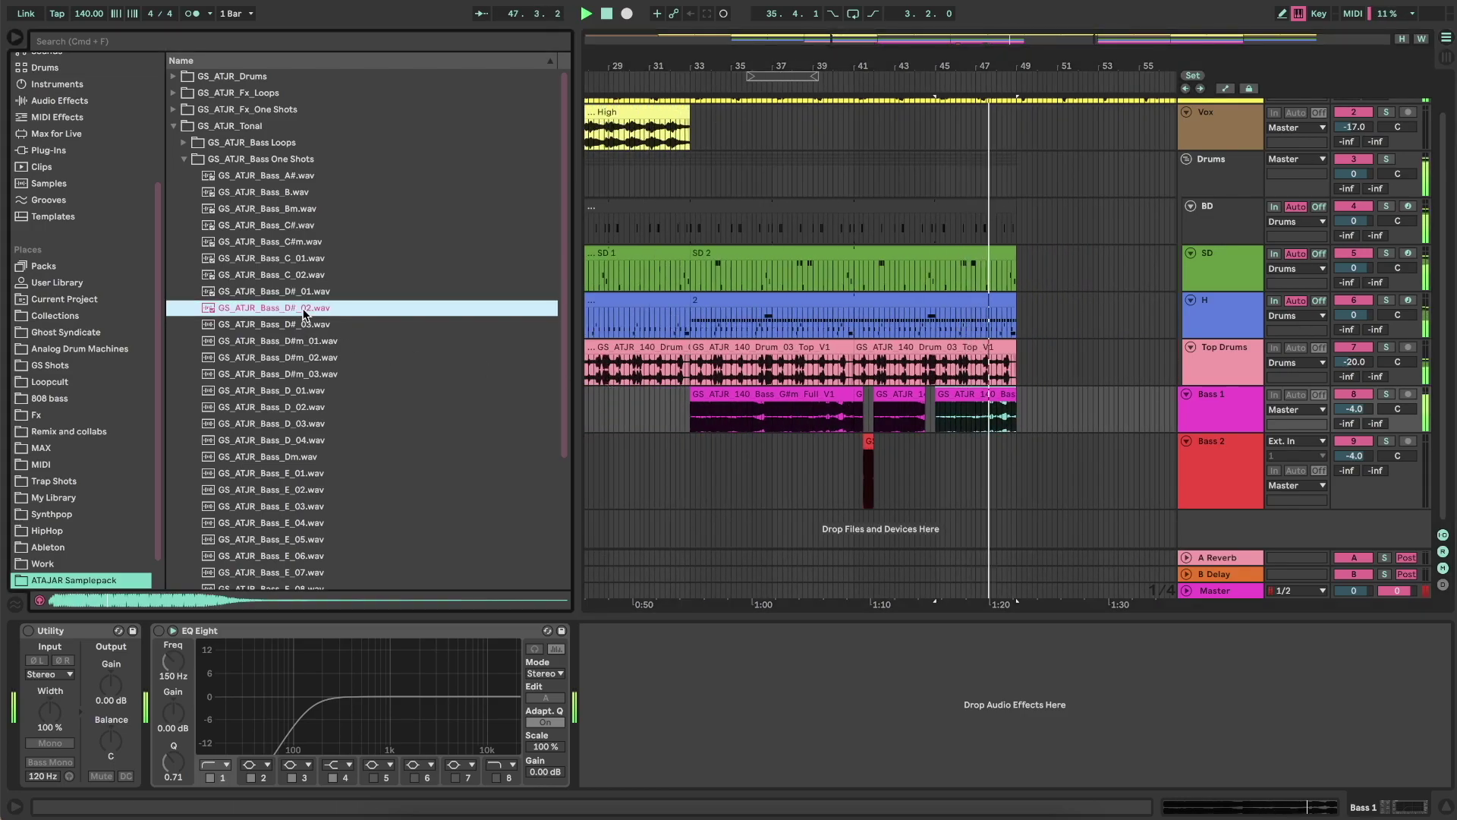
{"action": "left_click", "coordinate": [955, 468]}
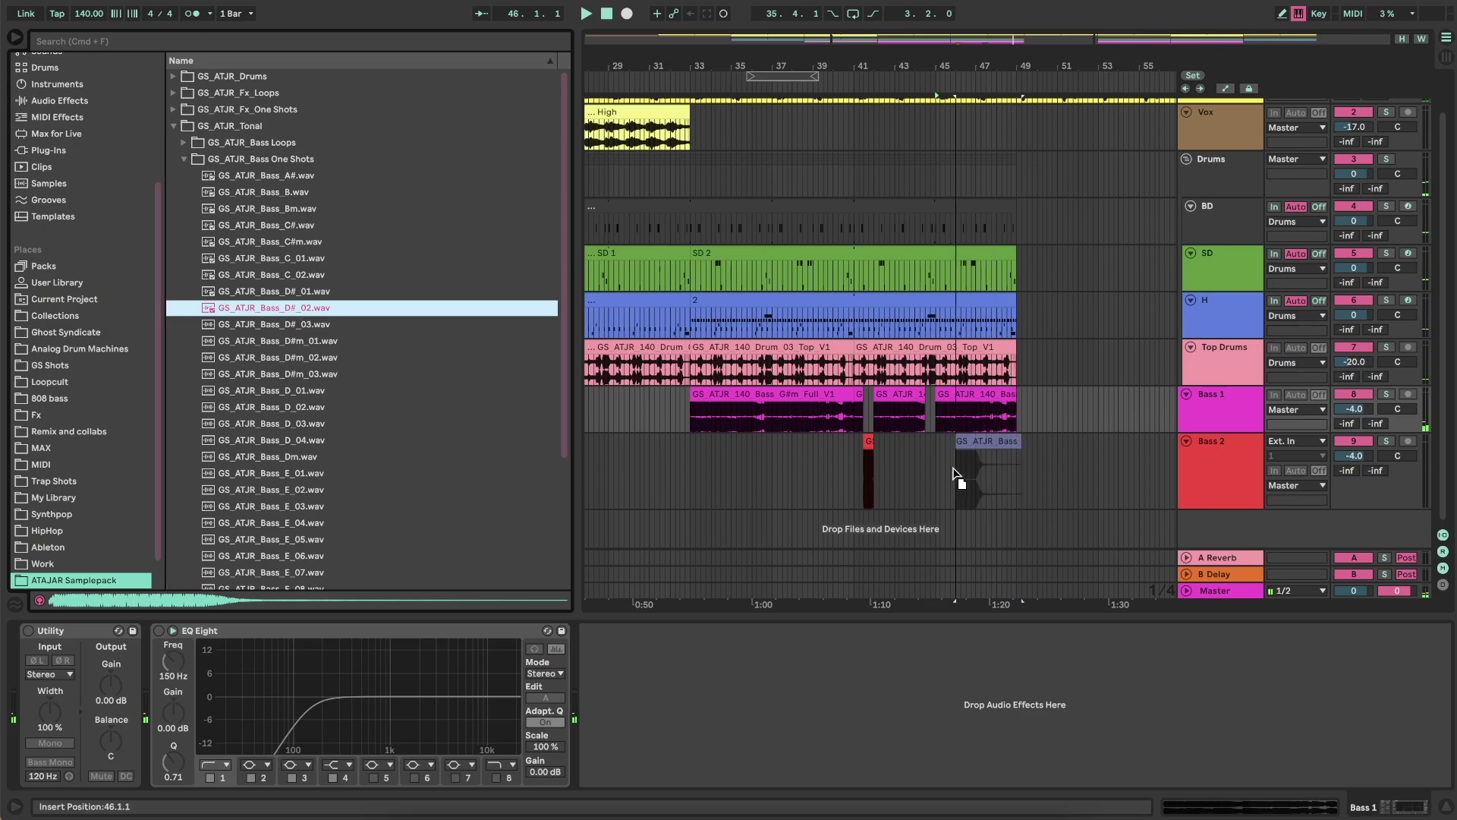
{"action": "scroll", "coordinate": [941, 468], "scroll_direction": "up", "scroll_amount": 6}
{"action": "scroll", "coordinate": [935, 468], "scroll_direction": "right", "scroll_amount": 8}
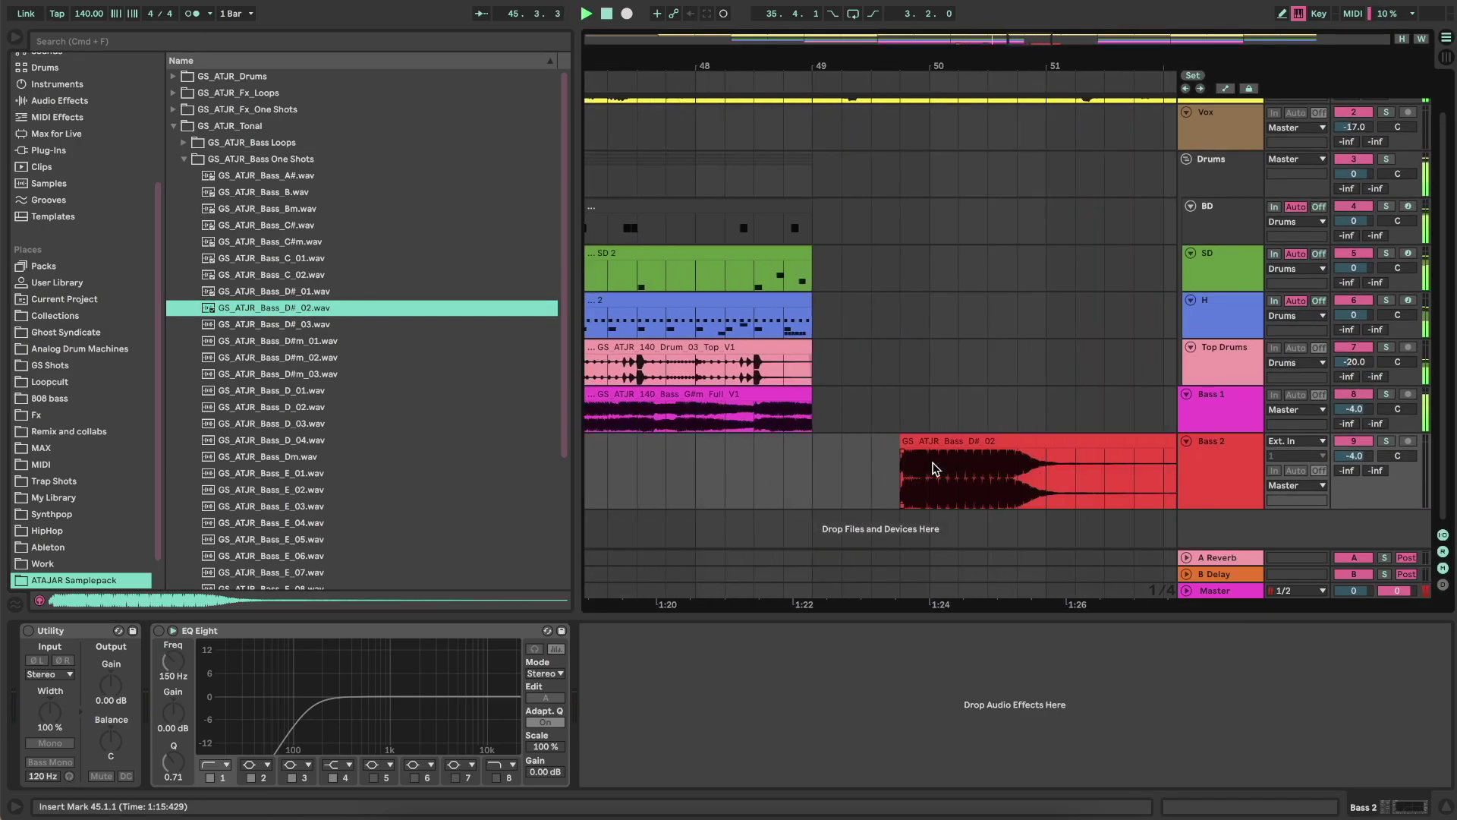
{"action": "left_click_drag", "start_coordinate": [946, 439], "coordinate": [709, 469]}
- Delete the Bass 1 loop from 47.4 to bar 49, above the new D# one shot
{"action": "left_click_drag", "start_coordinate": [668, 419], "coordinate": [789, 417]}
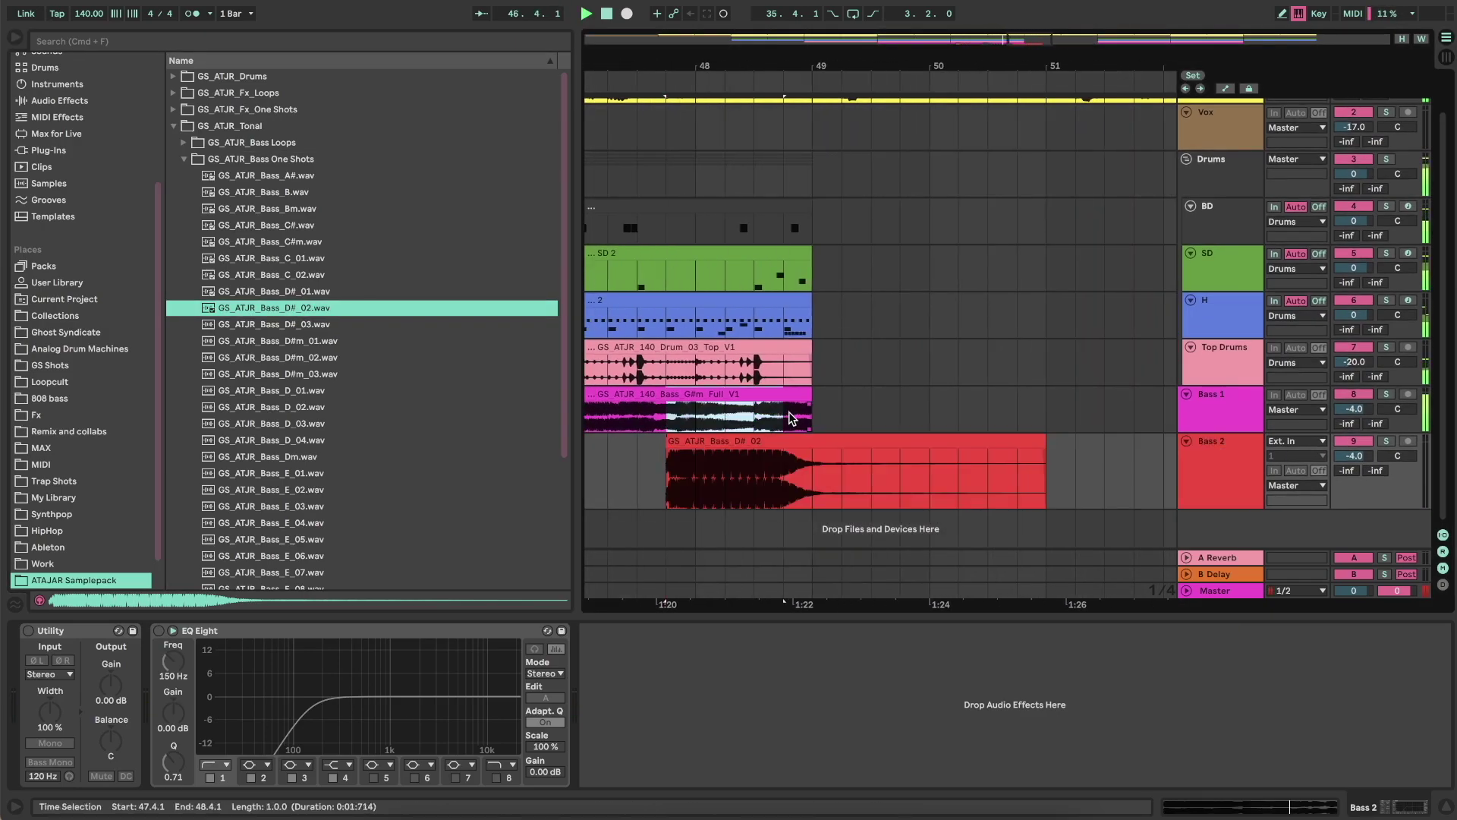
{"action": "key", "text": "Delete"}
{"action": "left_click", "coordinate": [791, 383]}
{"action": "left_click", "coordinate": [791, 394]}
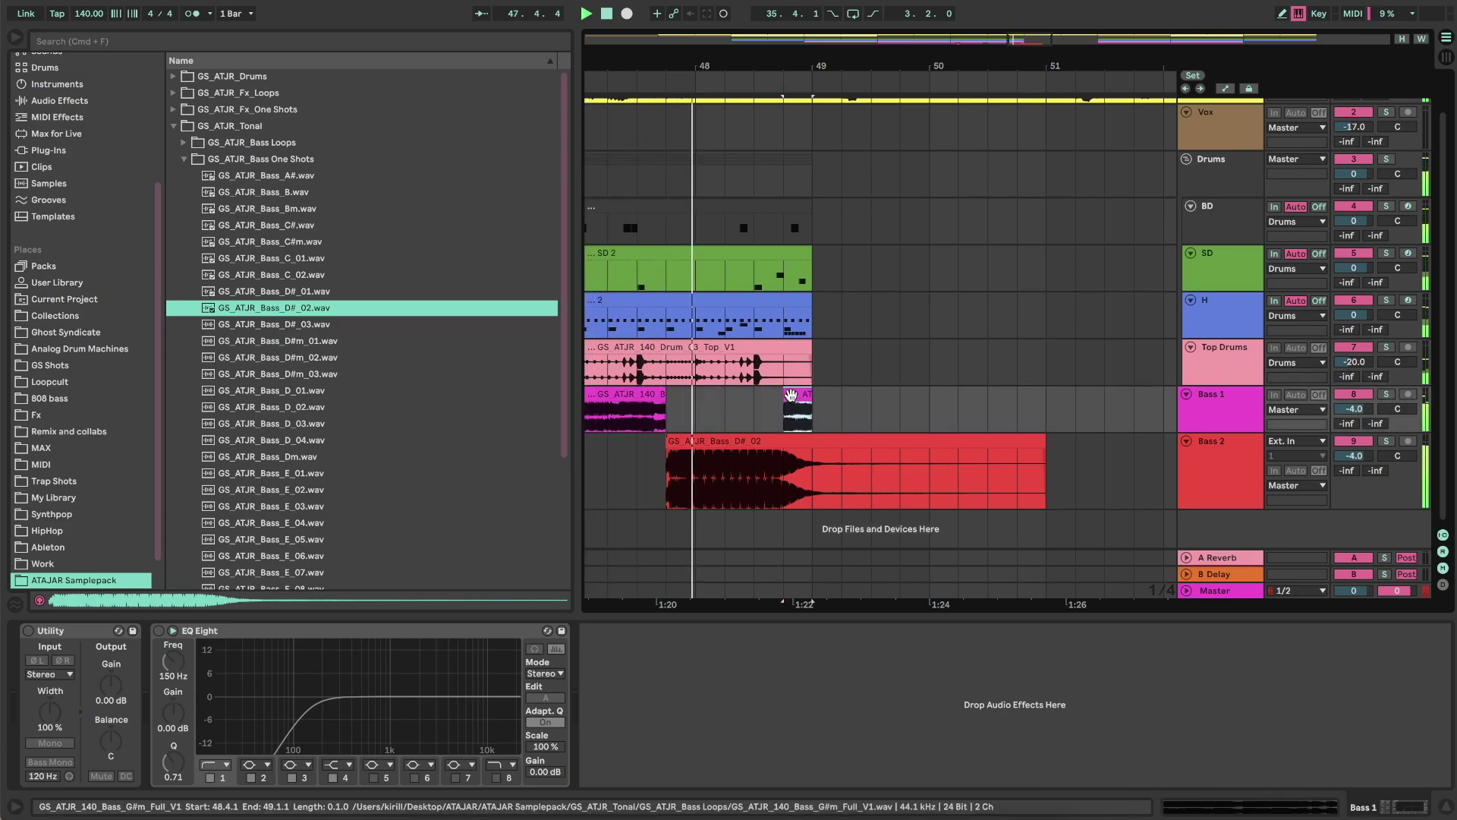
{"action": "scroll", "coordinate": [793, 455], "scroll_direction": "down", "scroll_amount": 3}
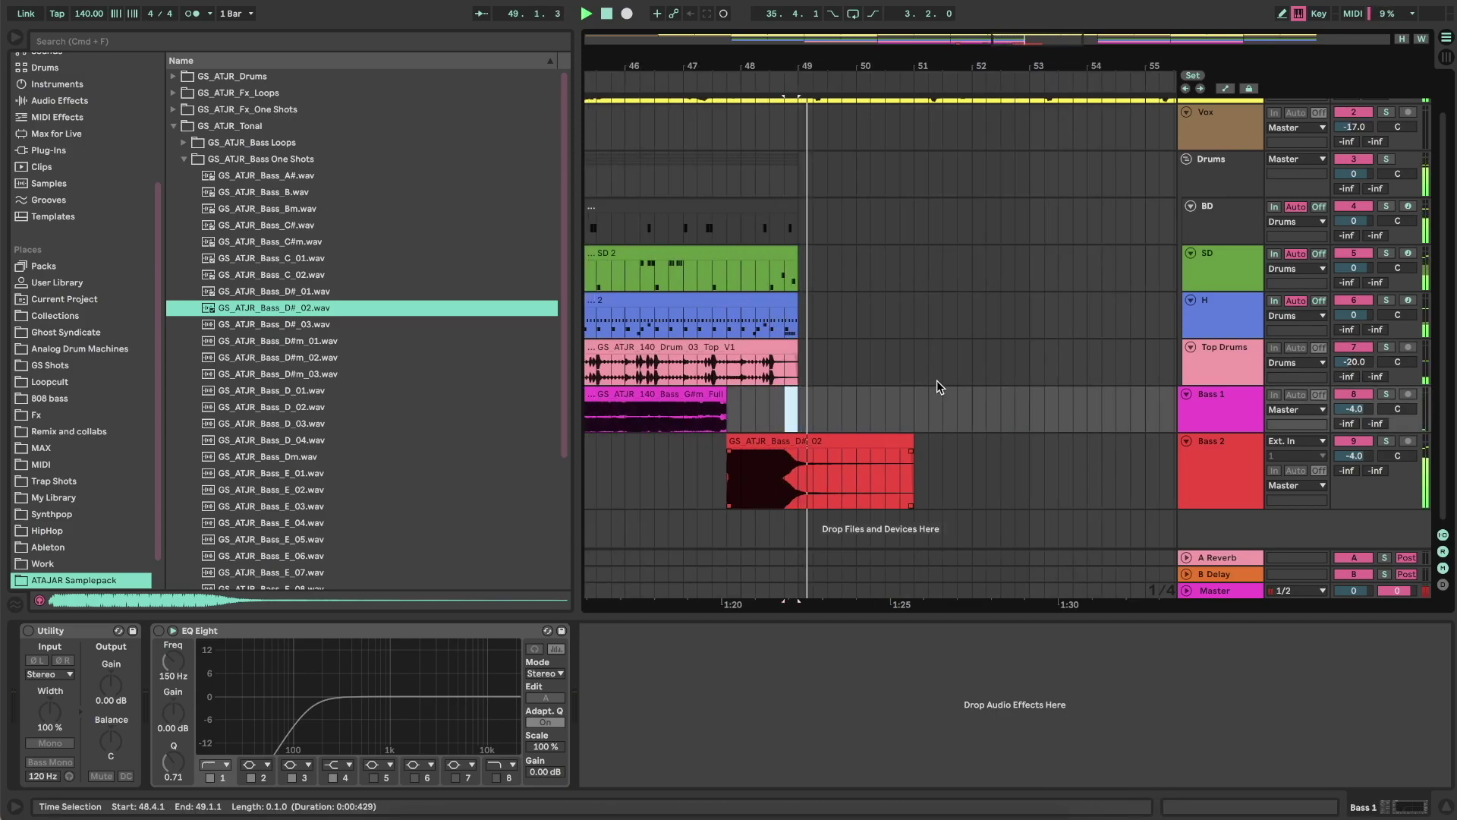
{"action": "scroll", "coordinate": [937, 380], "scroll_direction": "down", "scroll_amount": 3}
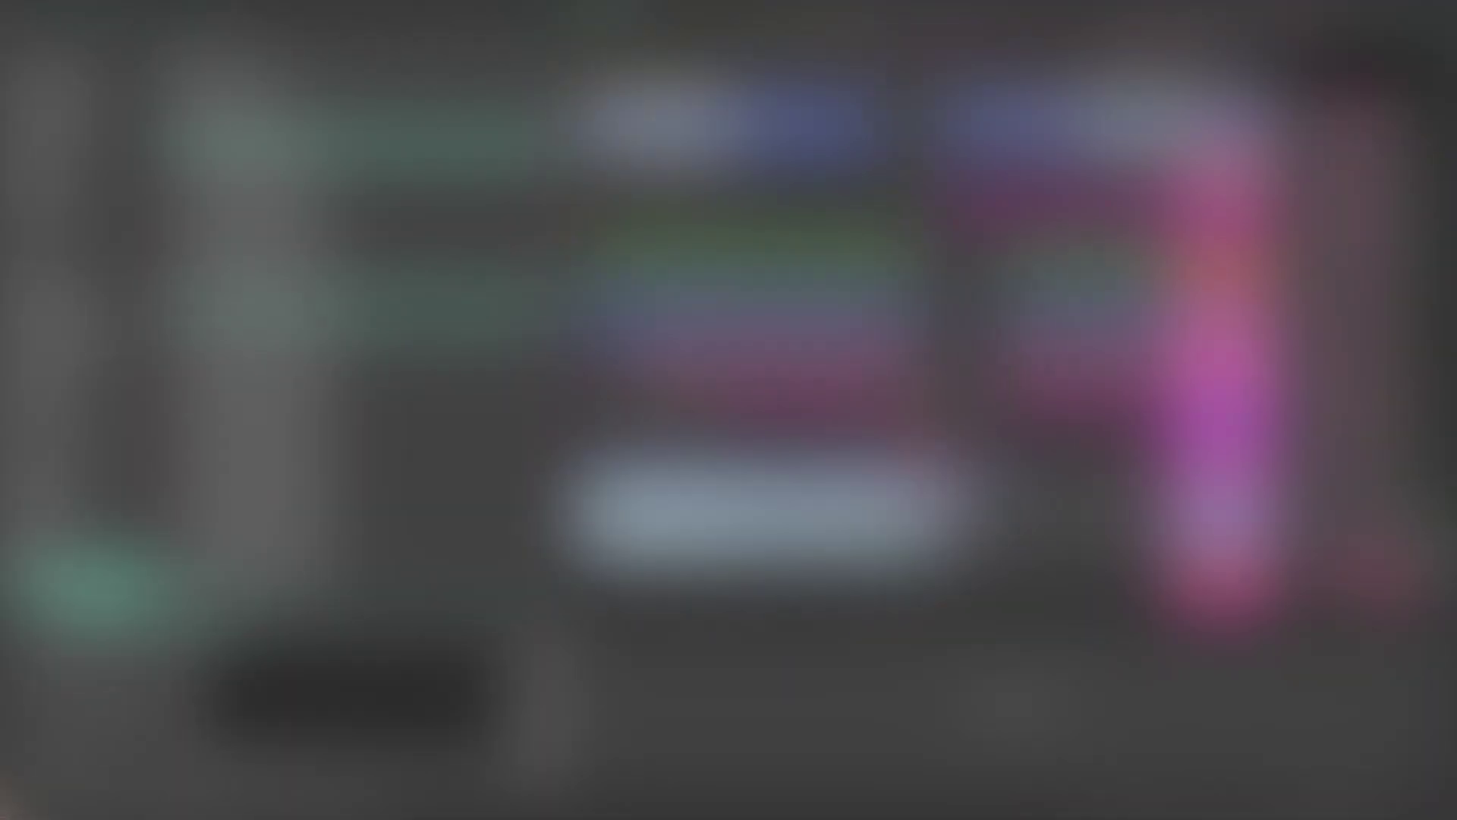
- Set the grid to 1/4 and trim the GS_ATJR_Fx_Atmos_02 clip to end at bar 17
{"action": "right_click", "coordinate": [1031, 428]}
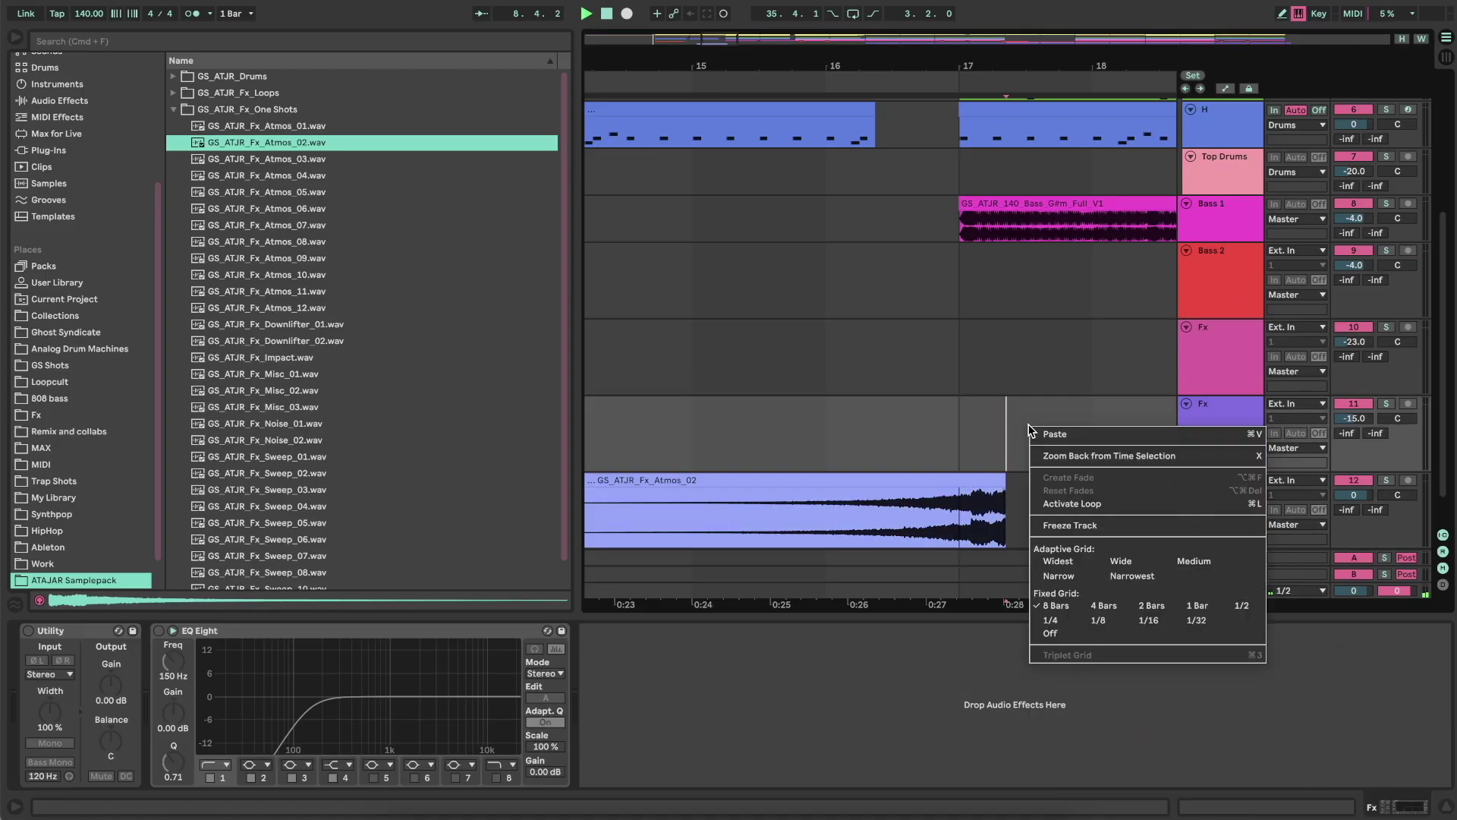
{"action": "left_click", "coordinate": [1052, 633]}
{"action": "left_click_drag", "start_coordinate": [993, 483], "coordinate": [962, 493]}
{"action": "scroll", "coordinate": [940, 426], "scroll_direction": "down", "scroll_amount": 2}
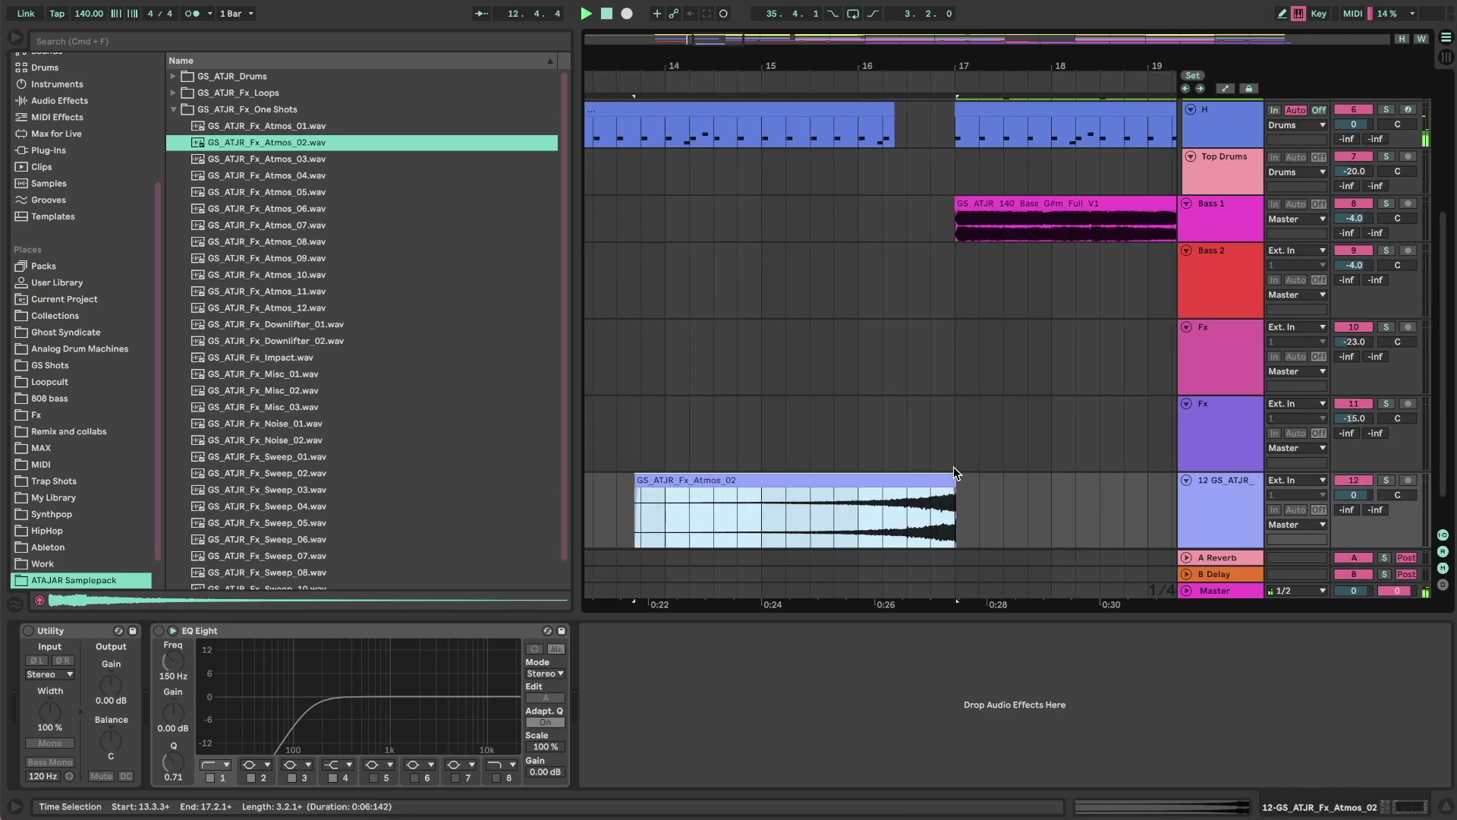
{"action": "scroll", "coordinate": [953, 467], "scroll_direction": "up", "scroll_amount": 10}
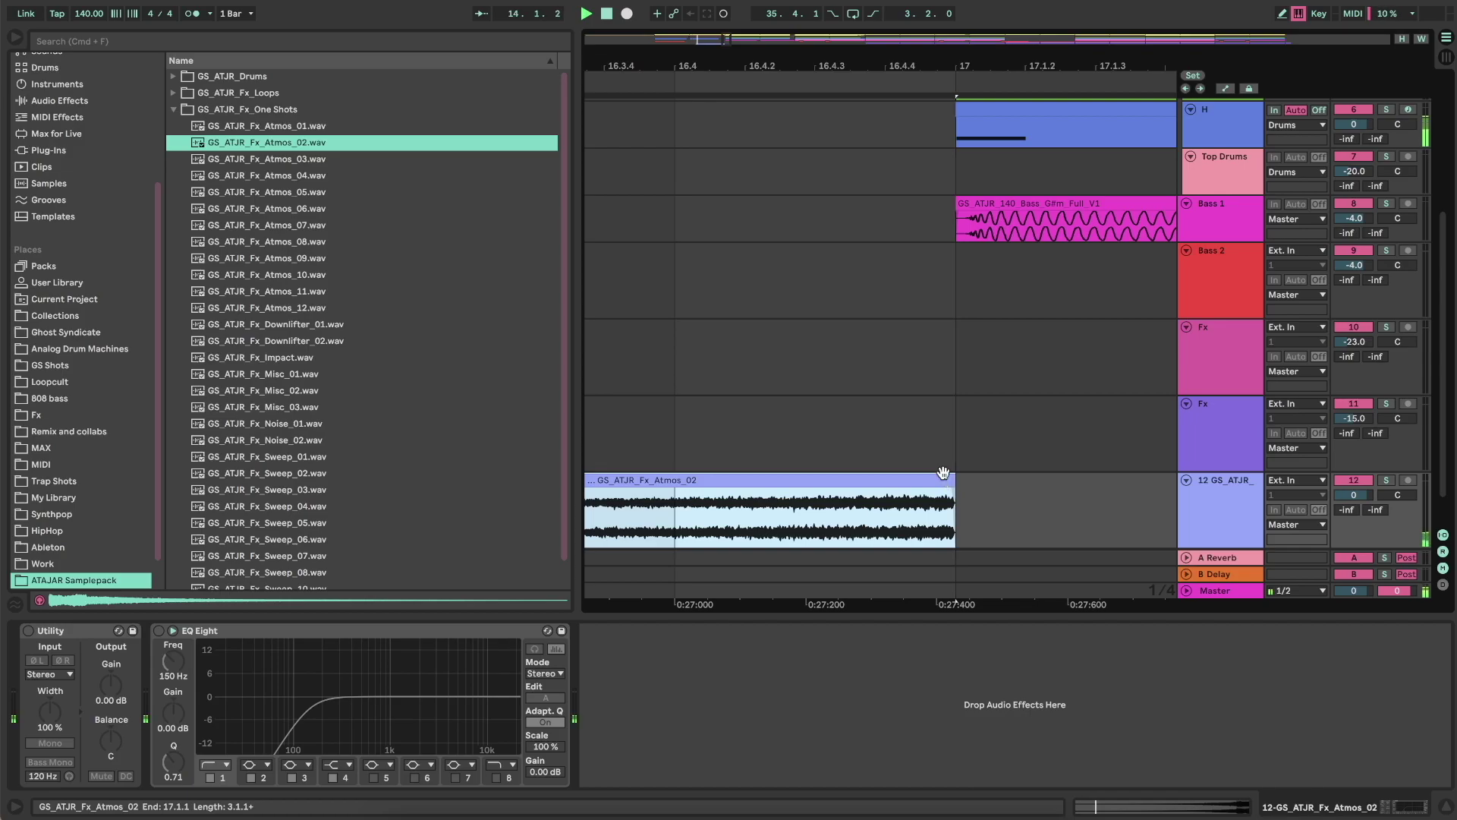
{"action": "scroll", "coordinate": [890, 363], "scroll_direction": "down", "scroll_amount": 8}
- Set the volume of the GS_ATJR_Fx_Atmos_02 track to -14 dB
{"action": "left_click", "coordinate": [1370, 497]}
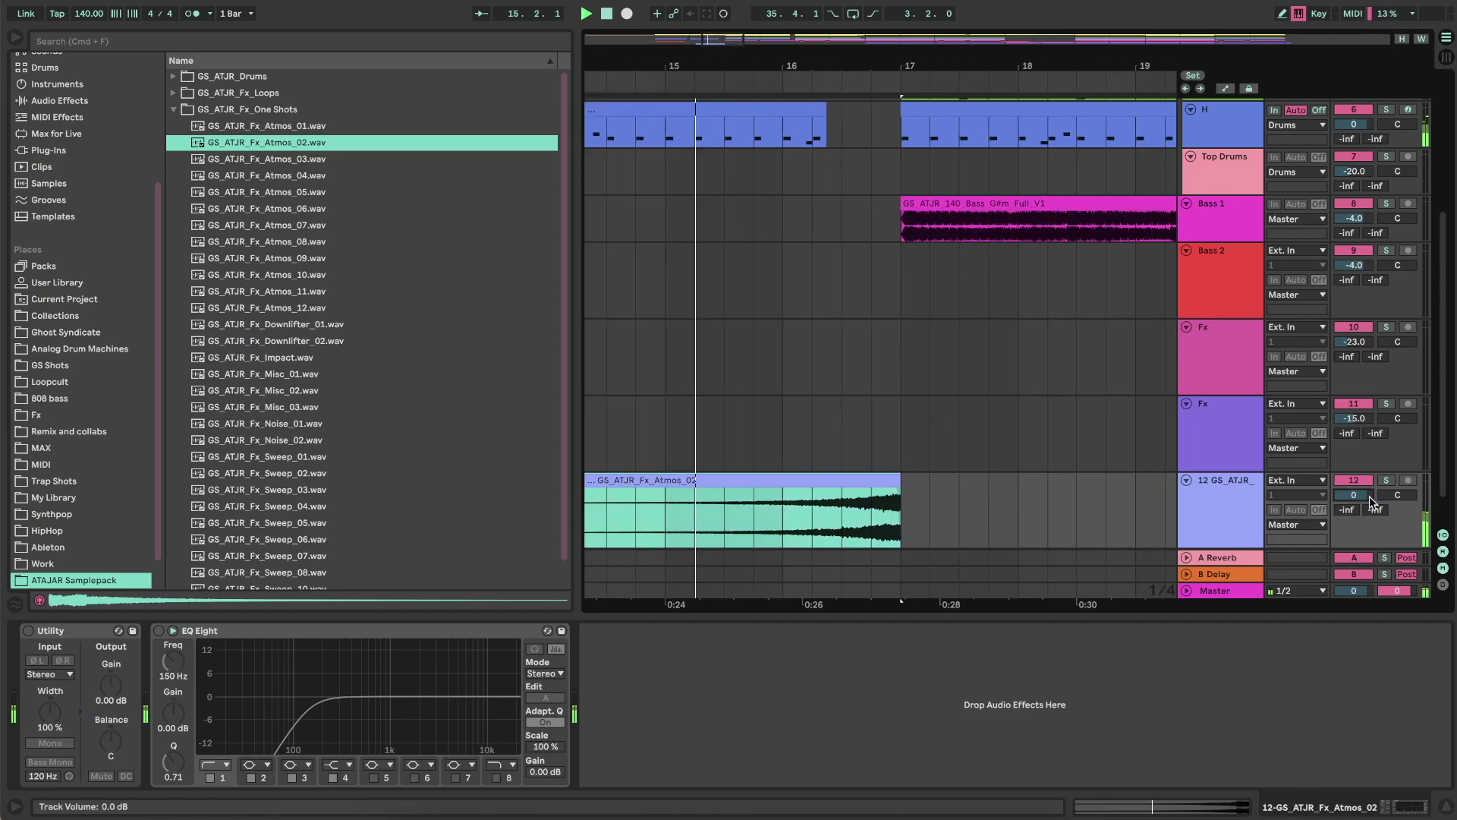
{"action": "type", "text": "-14"}
{"action": "key", "text": "Return"}
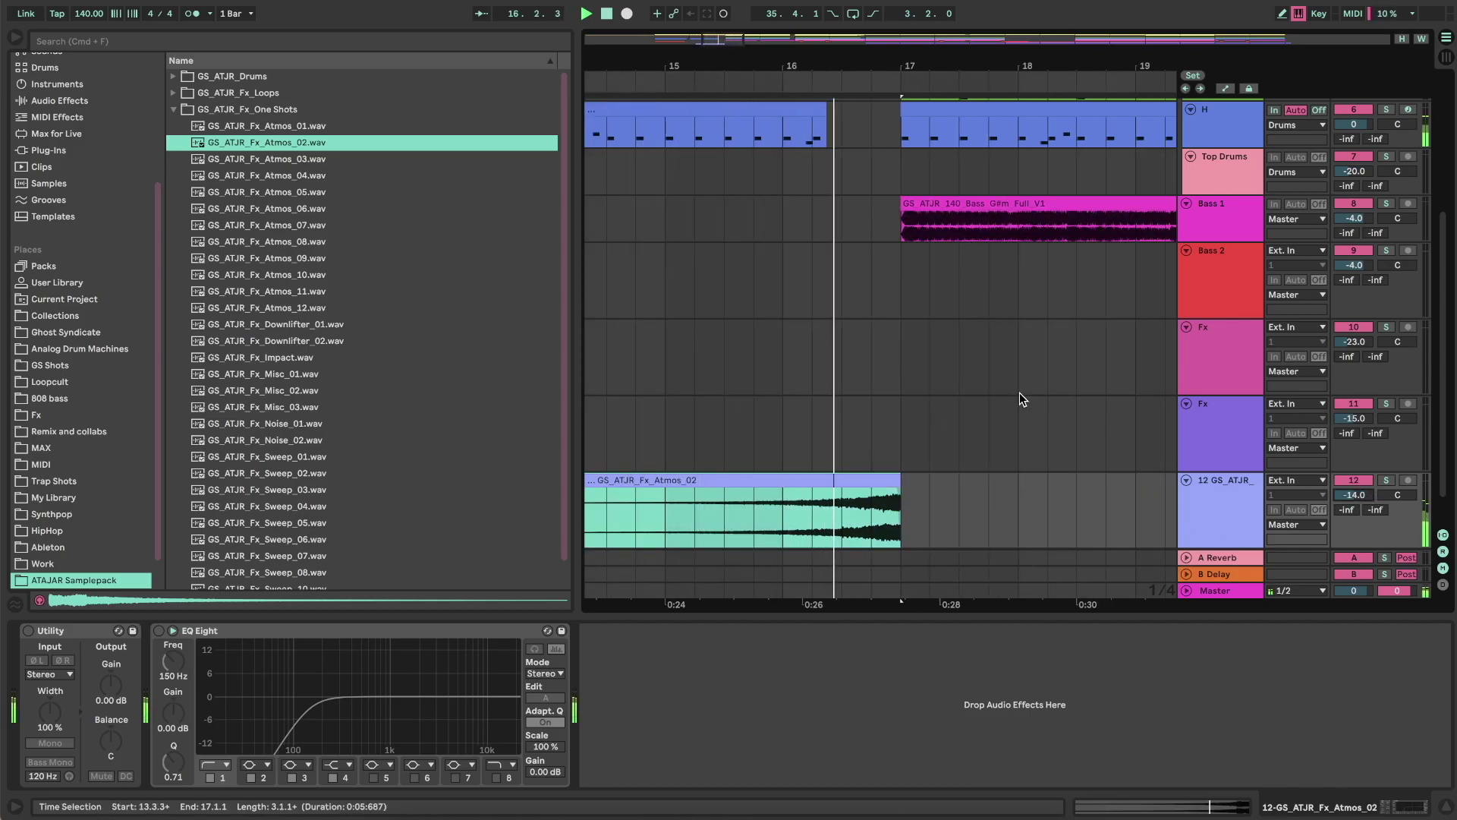
- Audition the Fx one shots from Atmos_03 to Atmos_07 and place GS_ATJR_Fx_Atmos_07 at bar 17 on track 12
{"action": "scroll", "coordinate": [888, 373], "scroll_direction": "down", "scroll_amount": 8}
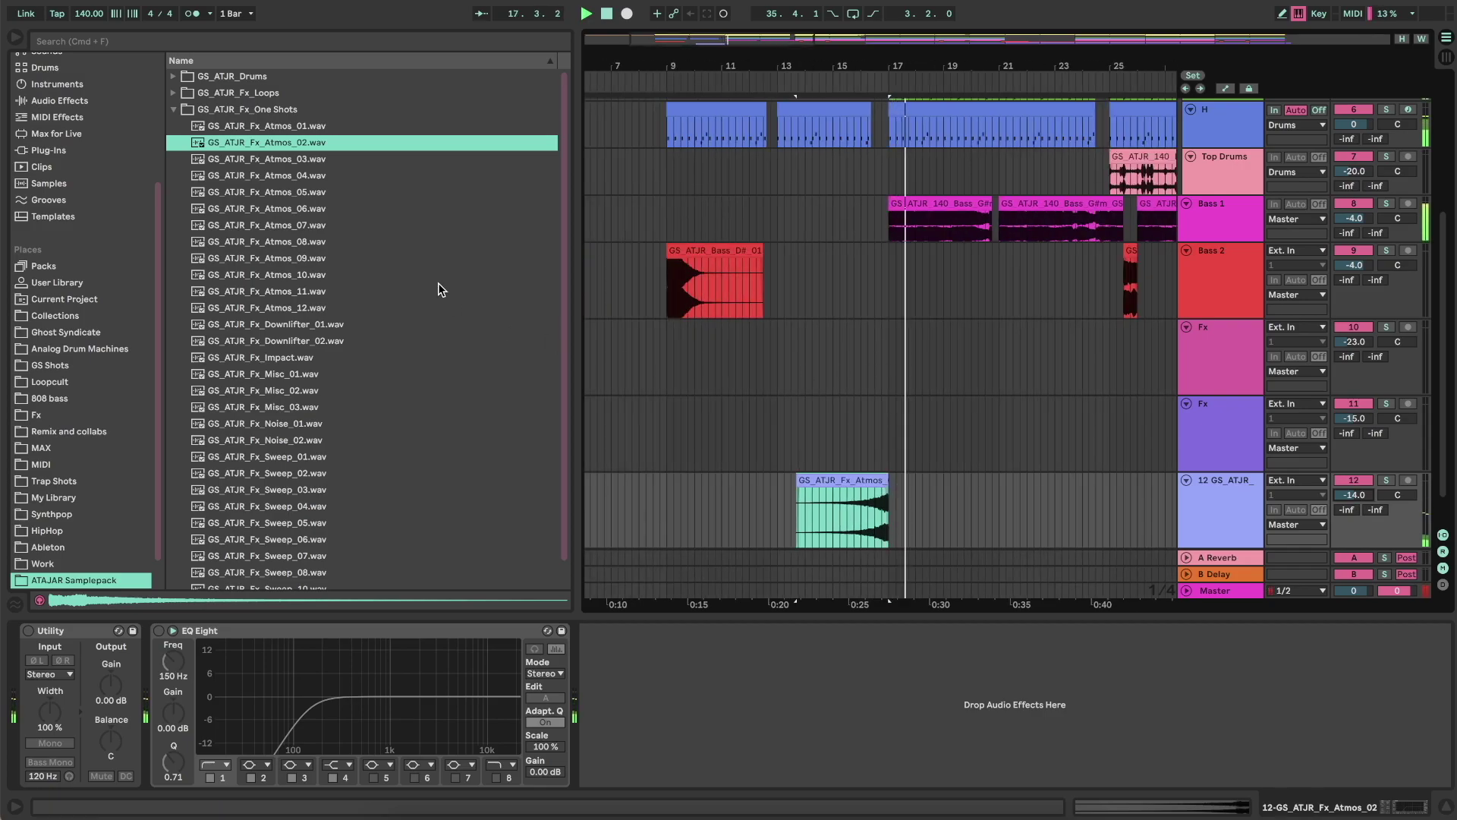
{"action": "left_click", "coordinate": [318, 157]}
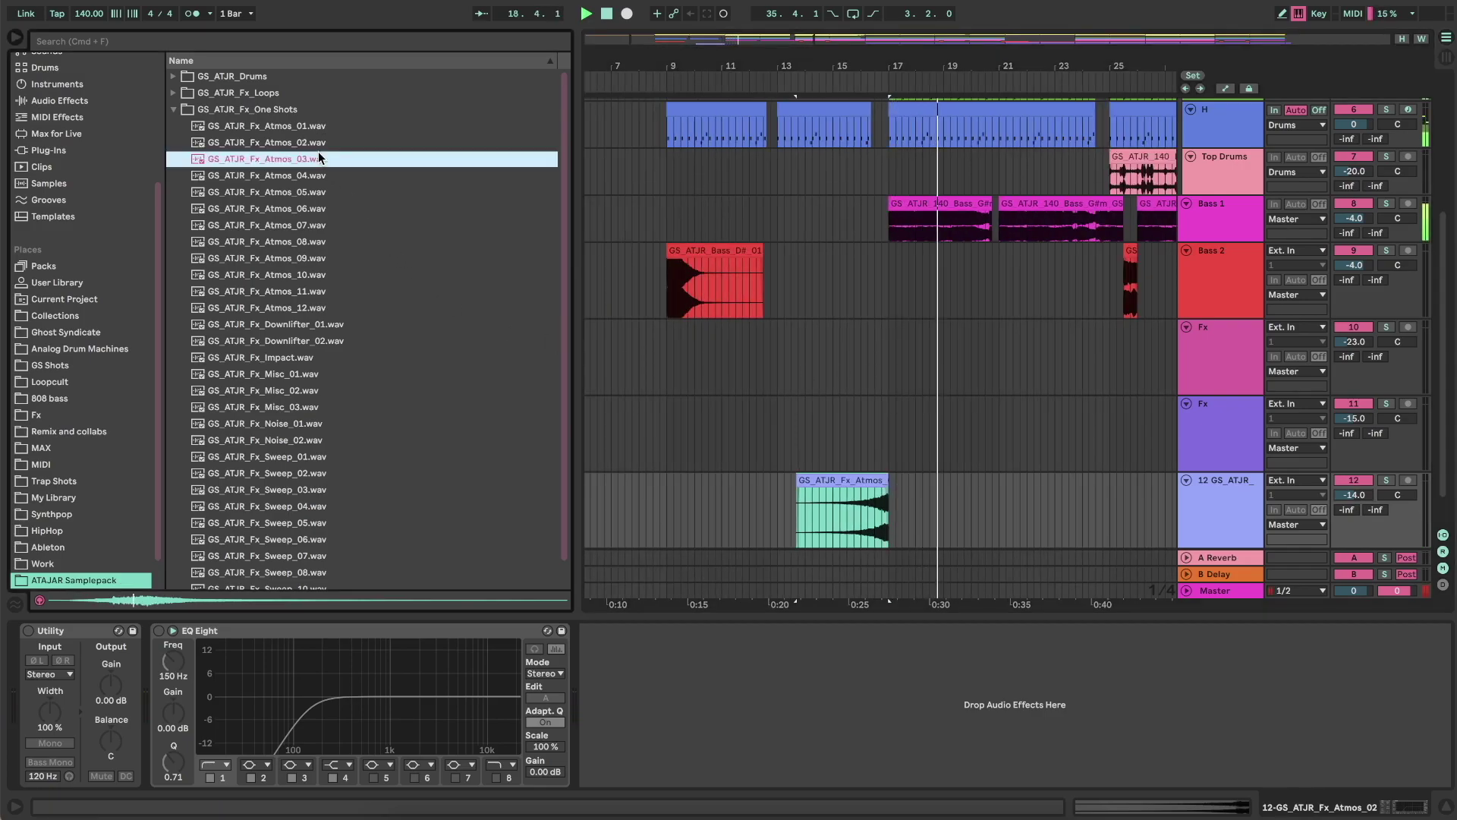
{"action": "key", "text": "Down"}
{"action": "scroll", "coordinate": [300, 162], "scroll_direction": "down", "scroll_amount": 1}
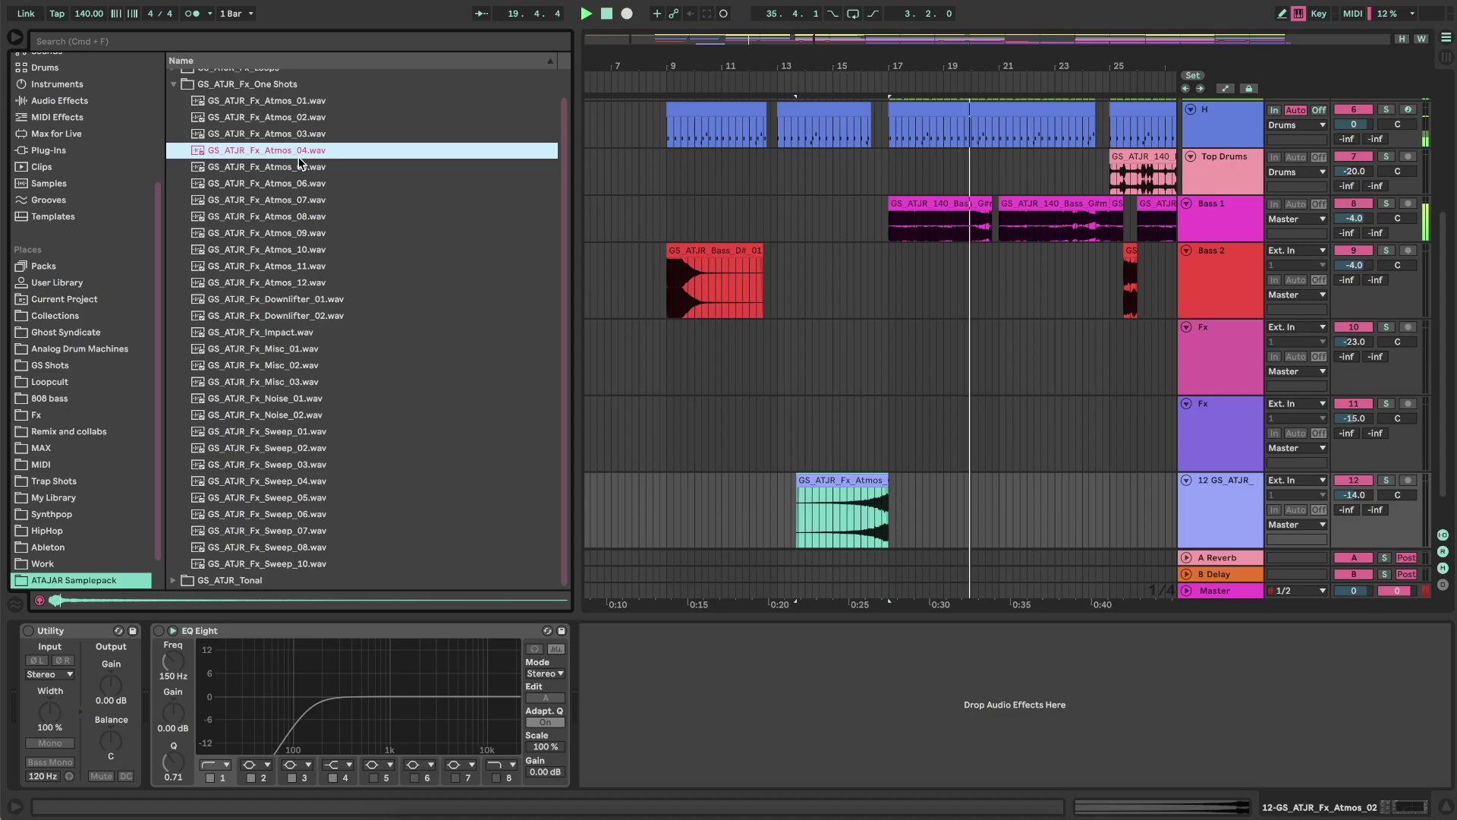
{"action": "left_click", "coordinate": [295, 169]}
{"action": "left_click", "coordinate": [293, 186]}
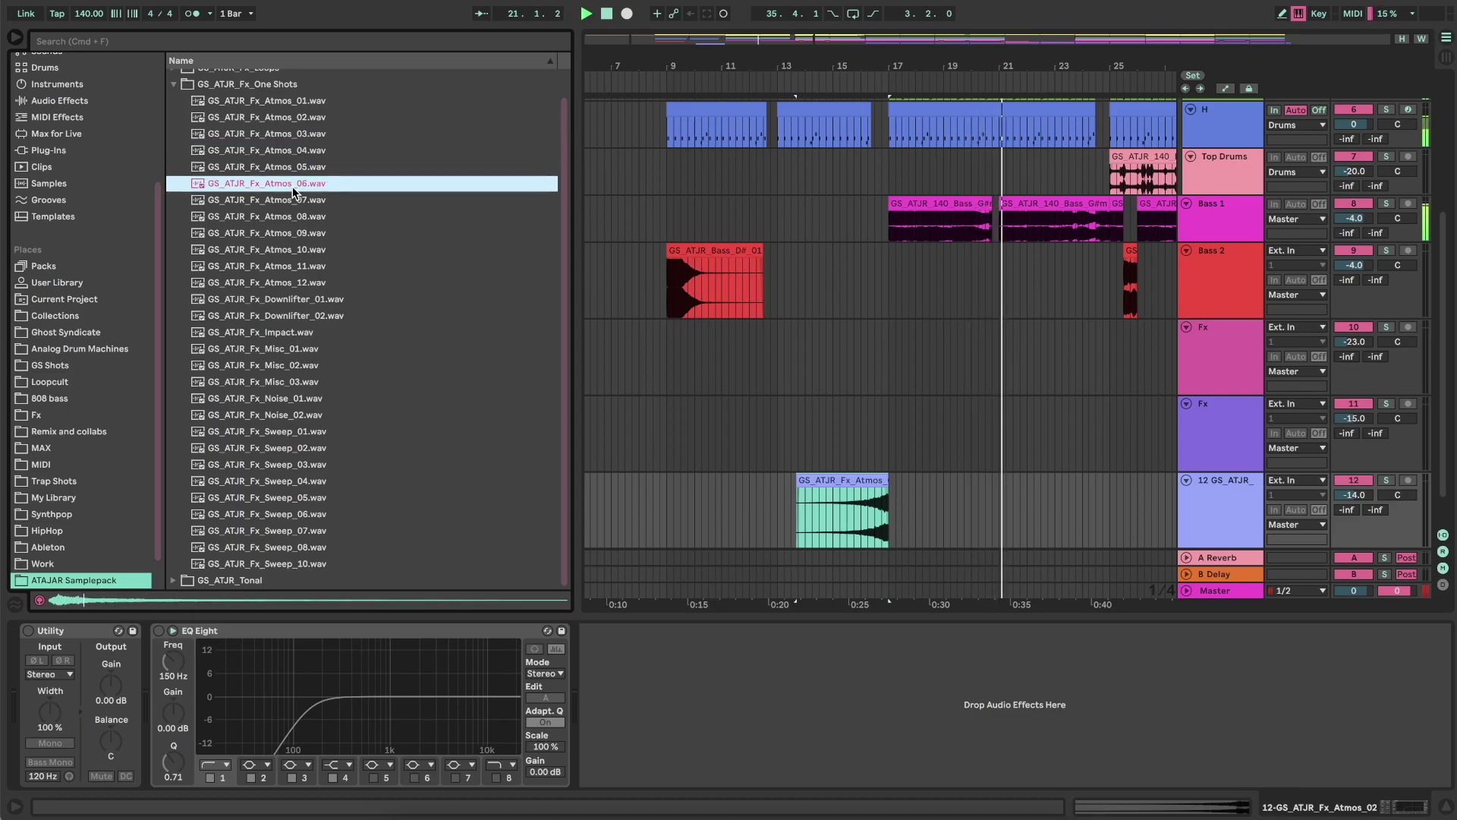
{"action": "left_click", "coordinate": [291, 202]}
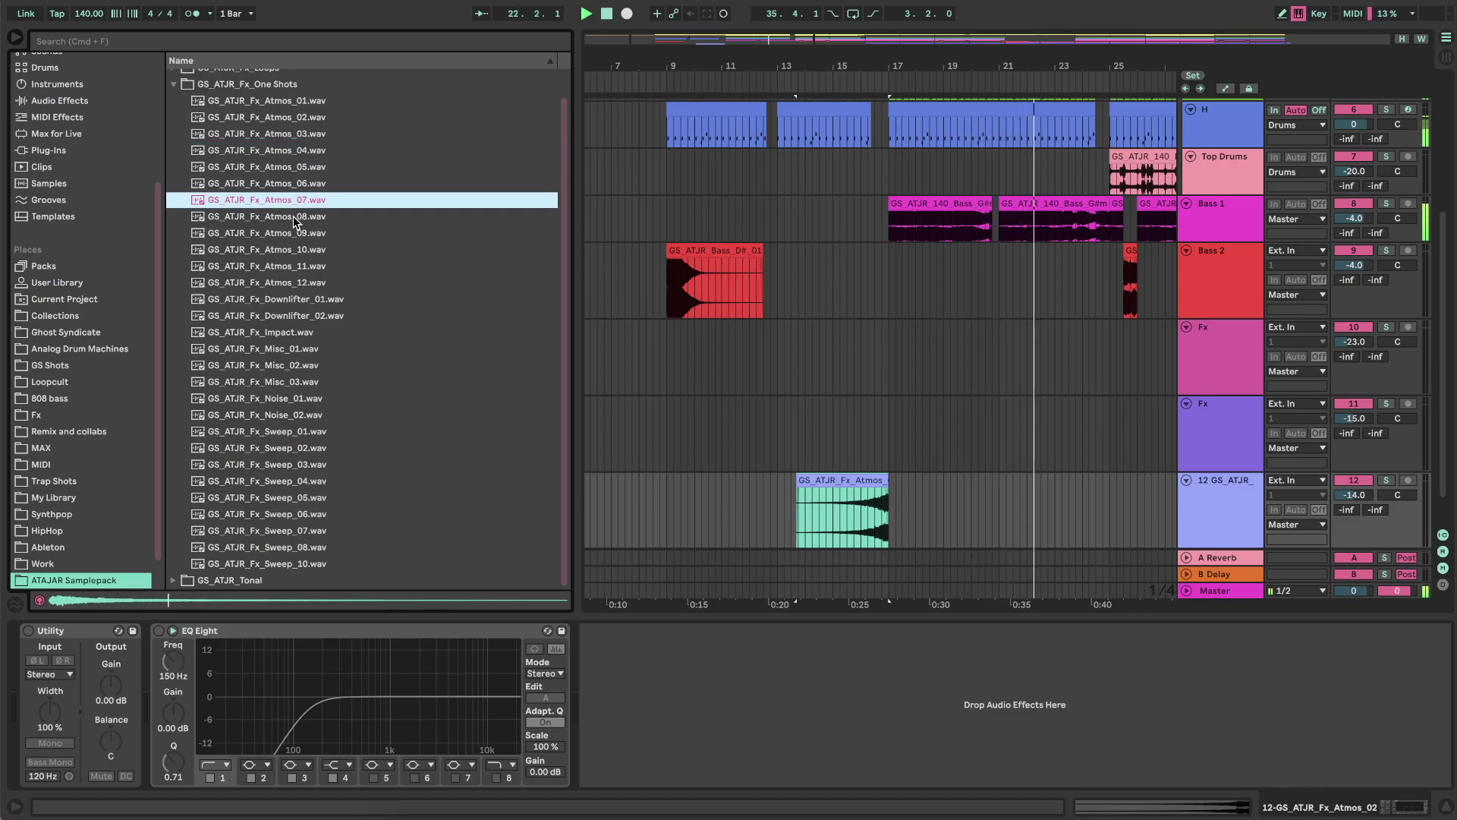
{"action": "left_click_drag", "start_coordinate": [292, 201], "coordinate": [892, 509]}
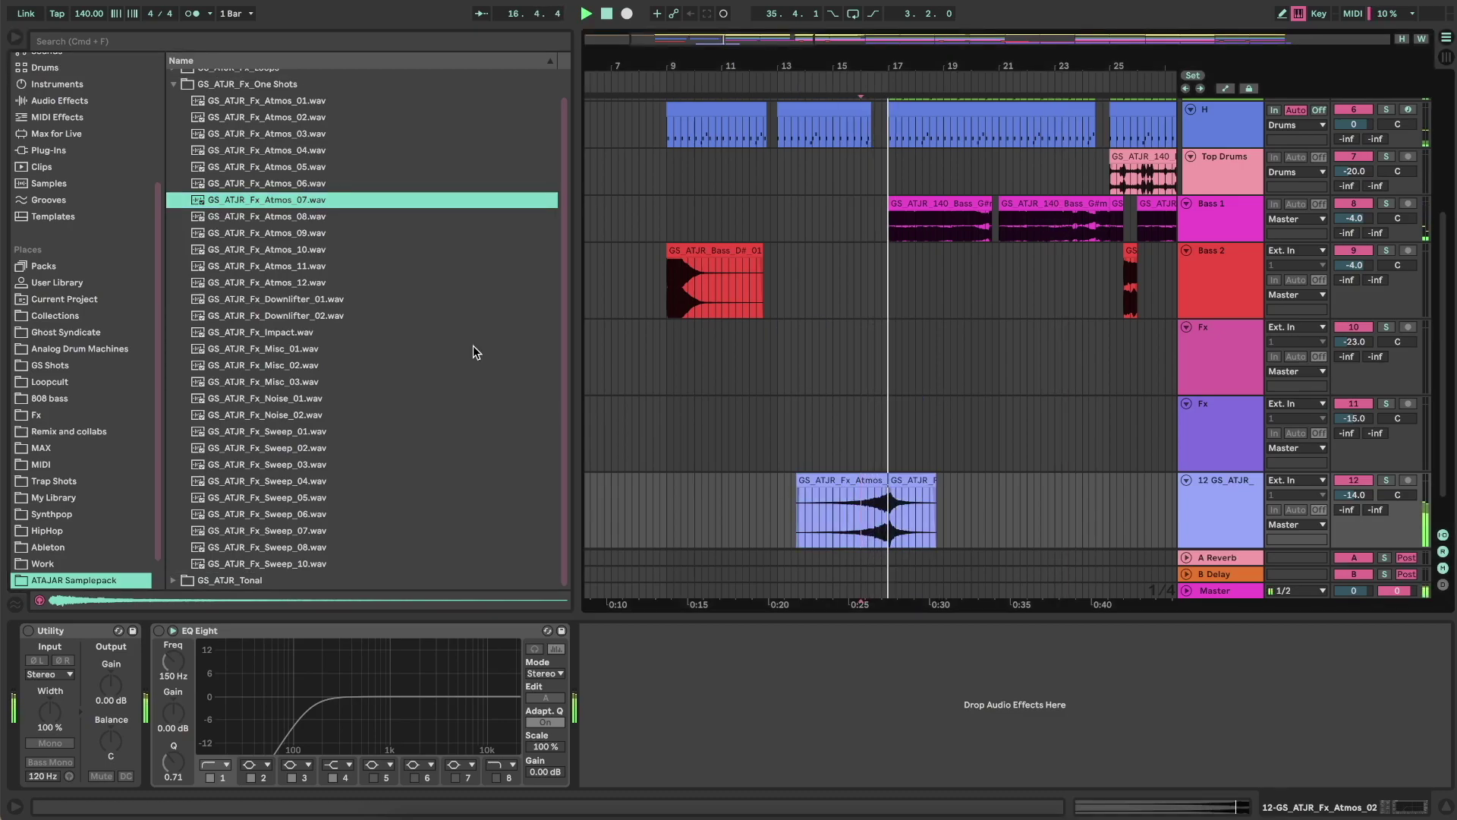
- On a 4-bar grid, duplicate the eight bars from 17 on the Fx Atmos track seven times and set the track volume to -11 dB
{"action": "right_click", "coordinate": [978, 414]}
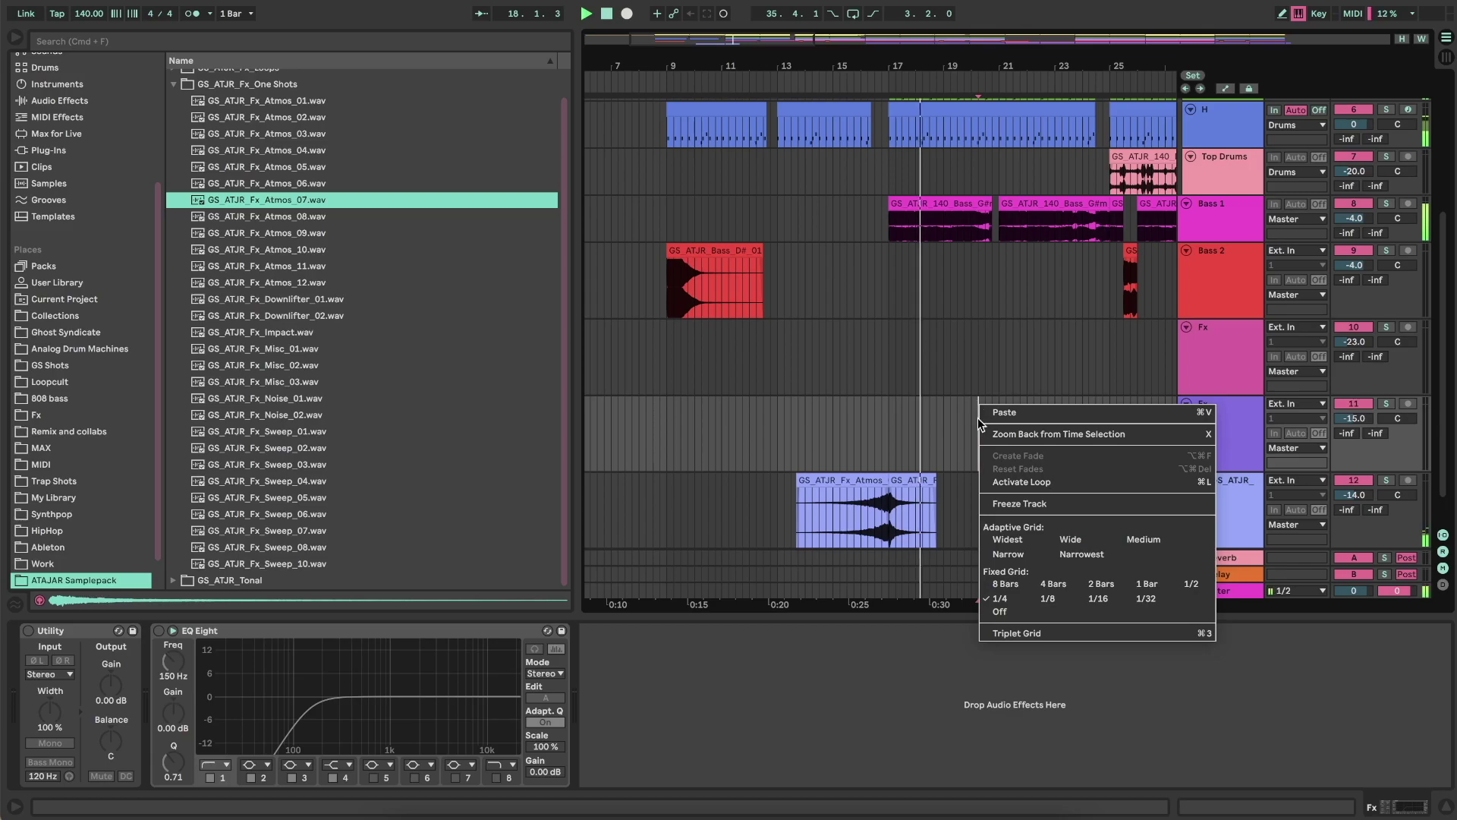
{"action": "left_click", "coordinate": [1059, 581]}
{"action": "left_click_drag", "start_coordinate": [1108, 517], "coordinate": [890, 497]}
{"action": "key", "text": "minus"}
{"action": "key", "text": "minus"}
{"action": "key", "text": "minus"}
{"action": "key", "text": "super+d"}
{"action": "key", "text": "super+d"}
{"action": "key", "text": "super+d"}
{"action": "key", "text": "super+d"}
{"action": "key", "text": "super+d"}
{"action": "key", "text": "super+d"}
{"action": "key", "text": "super+d"}
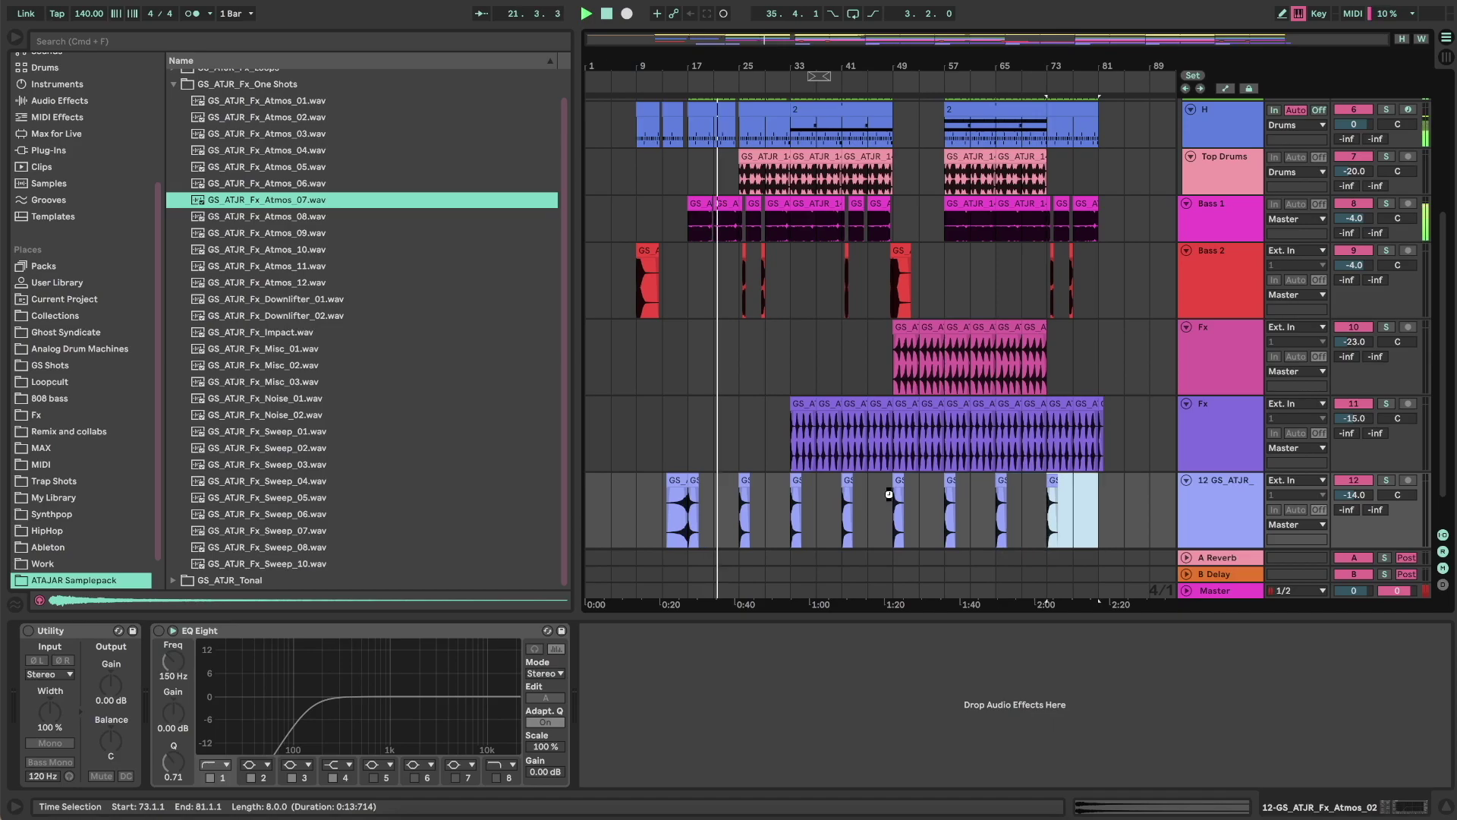
{"action": "left_click", "coordinate": [1368, 497]}
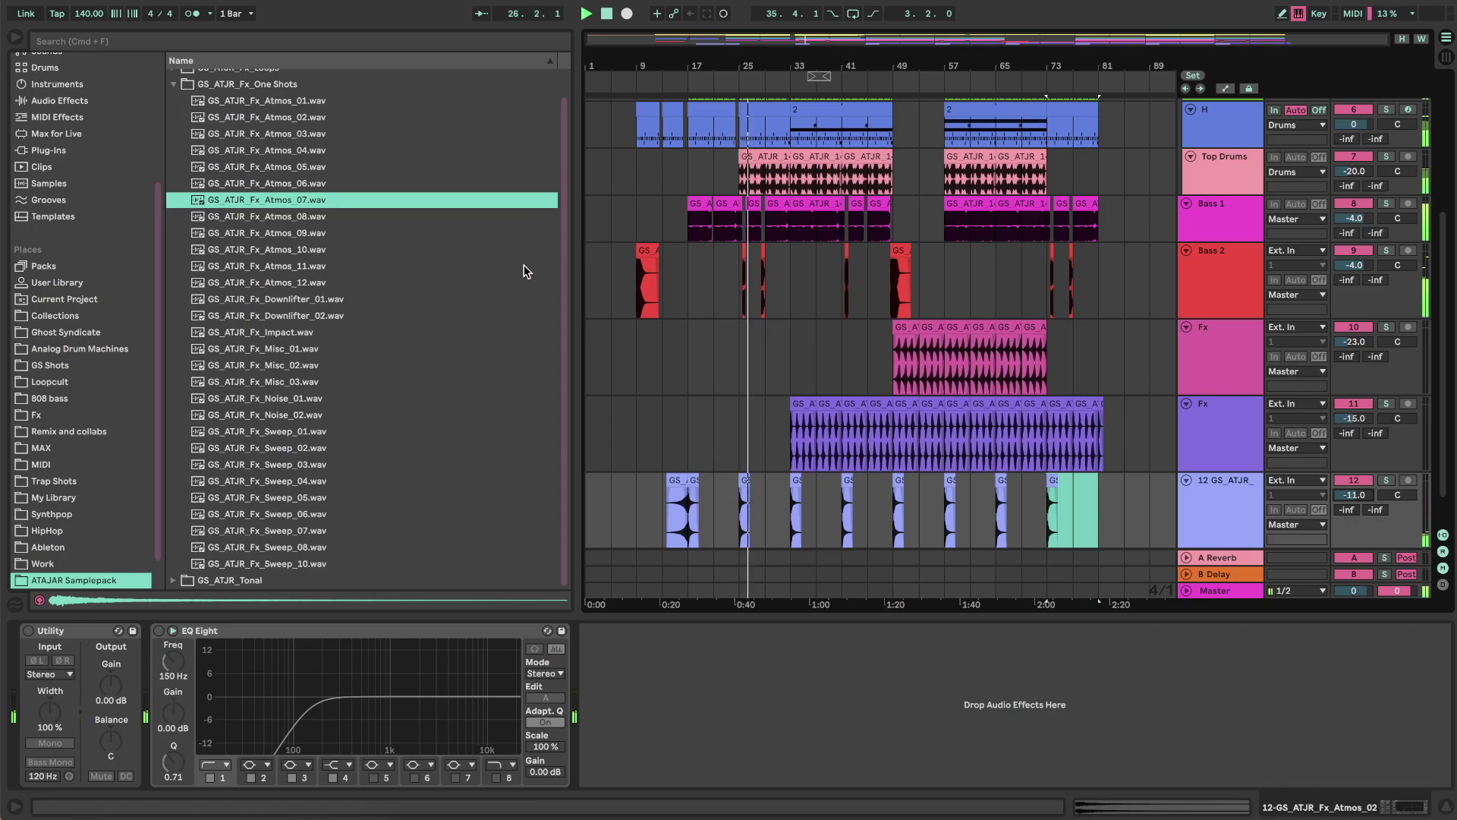
- Audition Fx_Atmos_08 and Fx_Atmos_09, and place GS_ATJR_Fx_Atmos_09 at bar 29 on a new audio track below track 12
{"action": "left_click", "coordinate": [287, 216]}
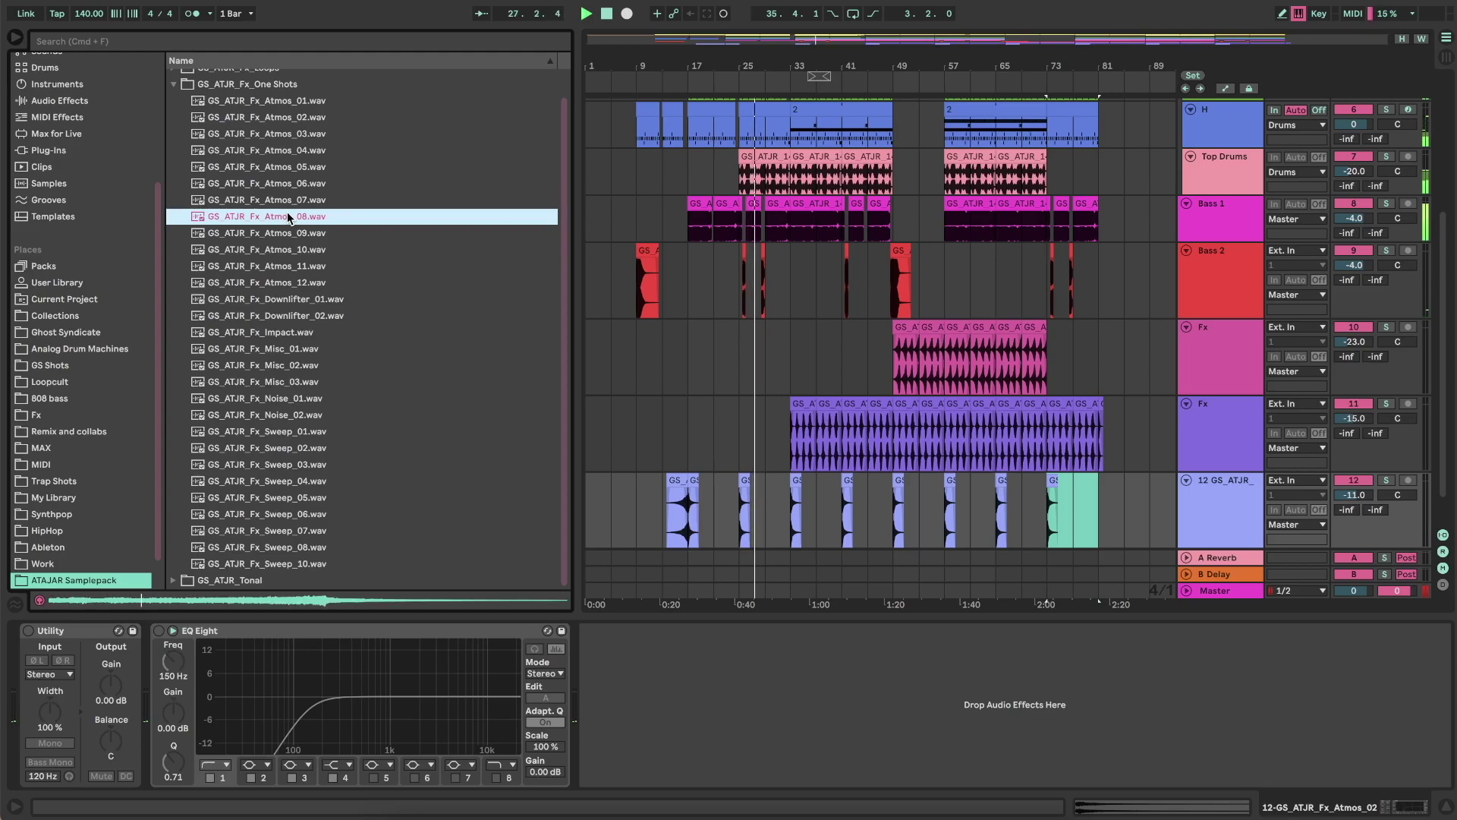
{"action": "left_click", "coordinate": [288, 234]}
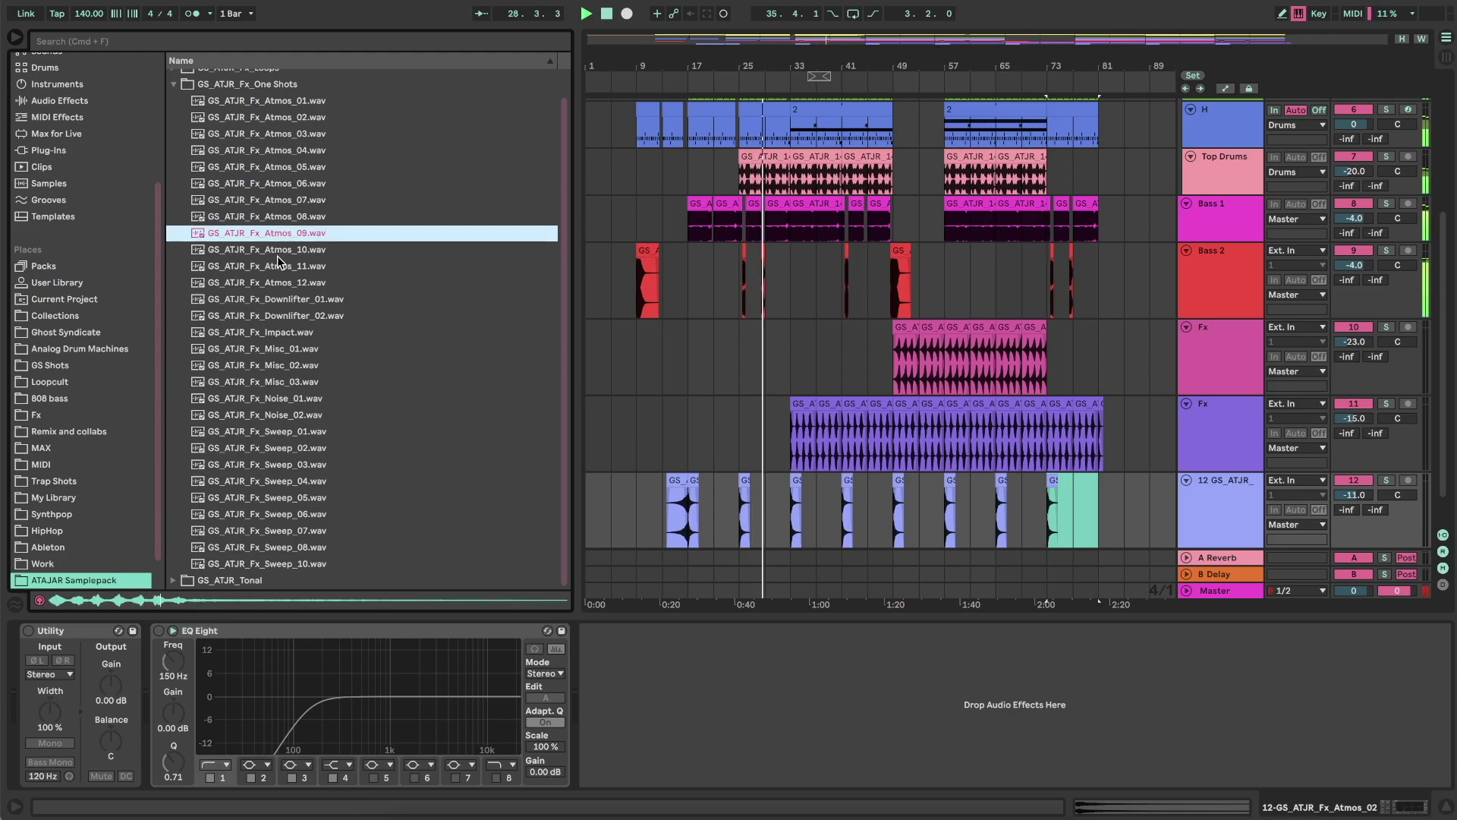
{"action": "right_click", "coordinate": [1212, 526]}
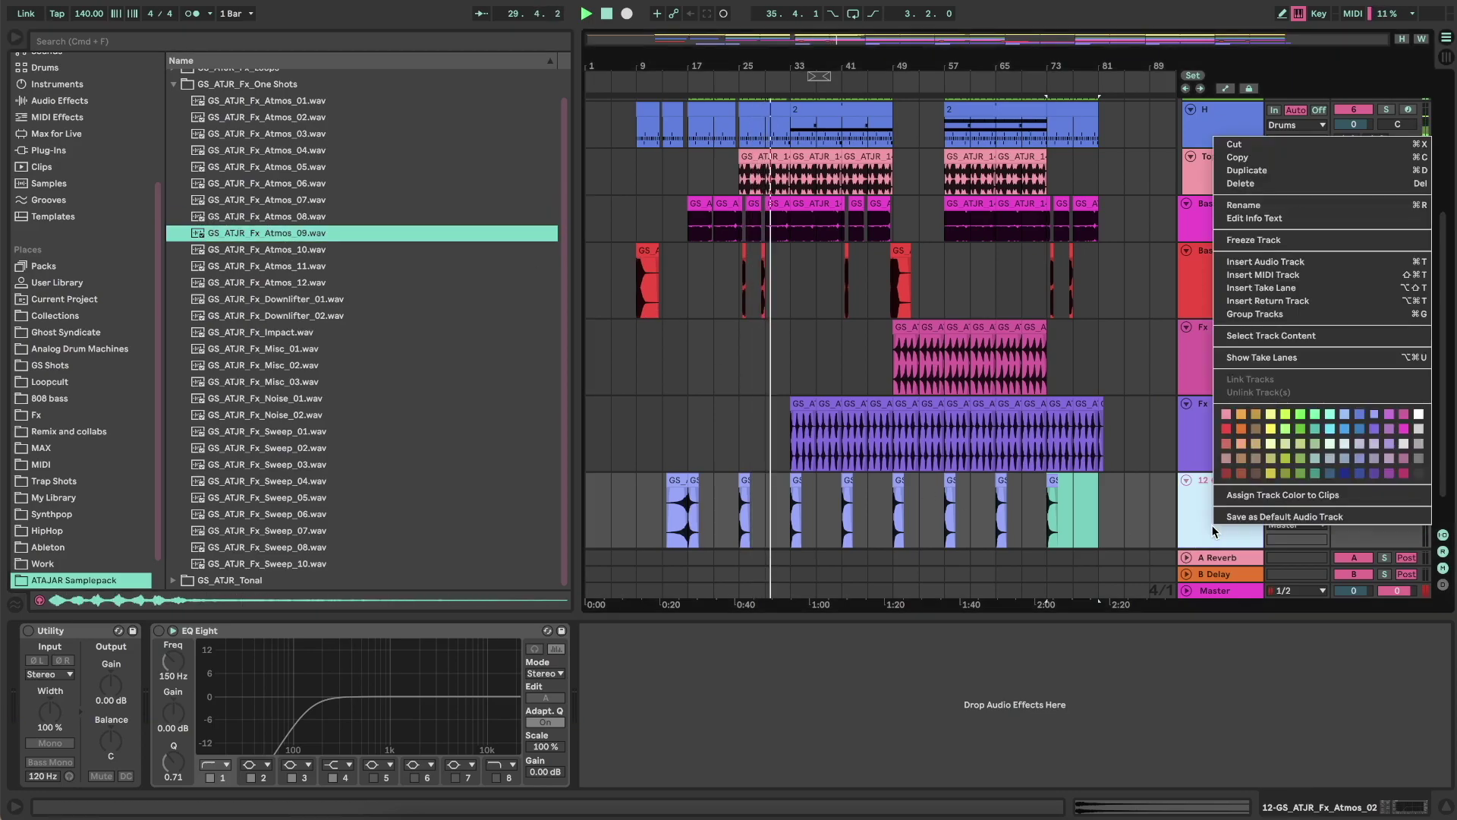
{"action": "left_click", "coordinate": [1258, 261]}
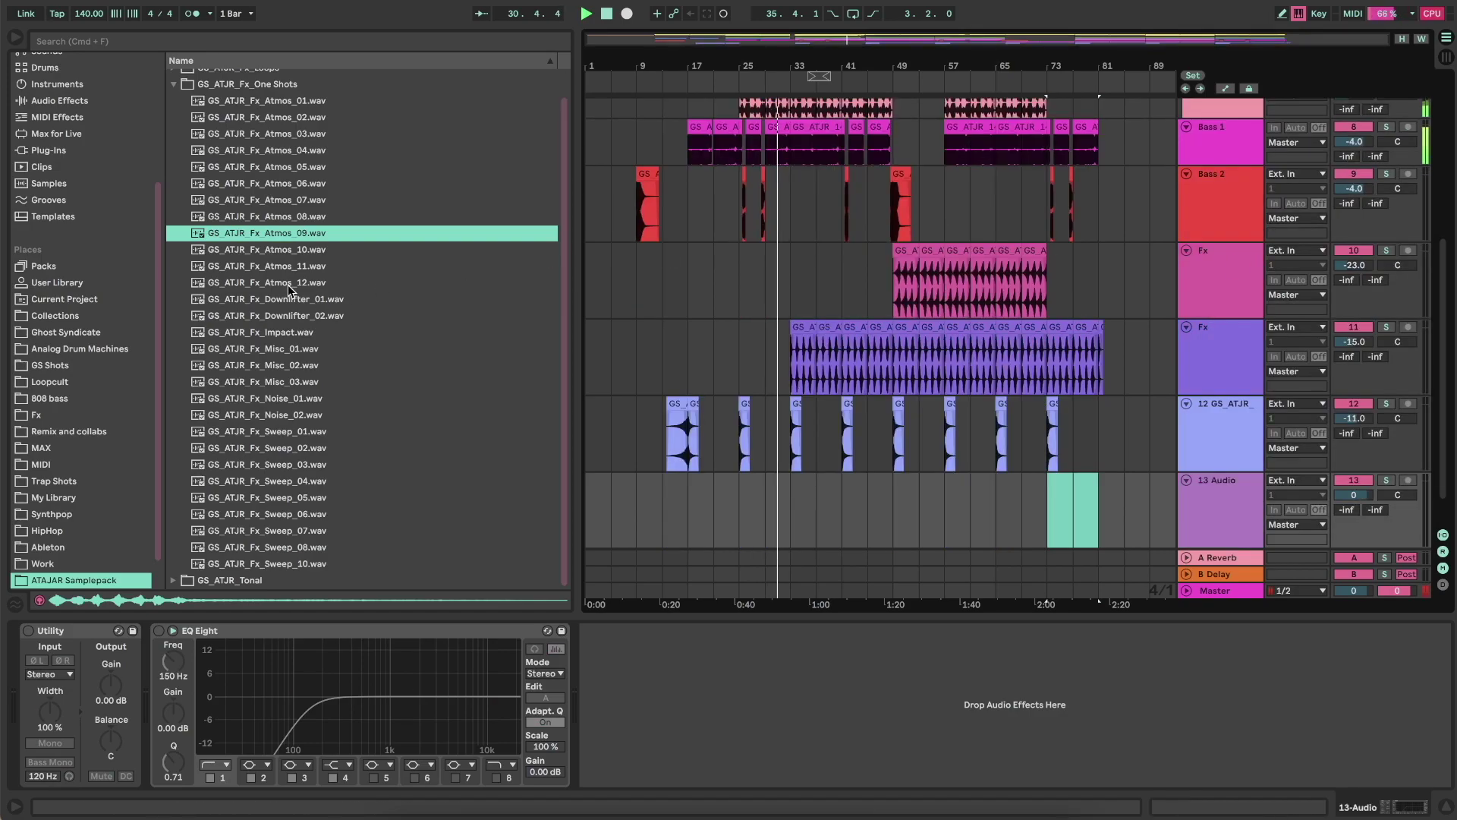
{"action": "left_click_drag", "start_coordinate": [290, 233], "coordinate": [766, 501]}
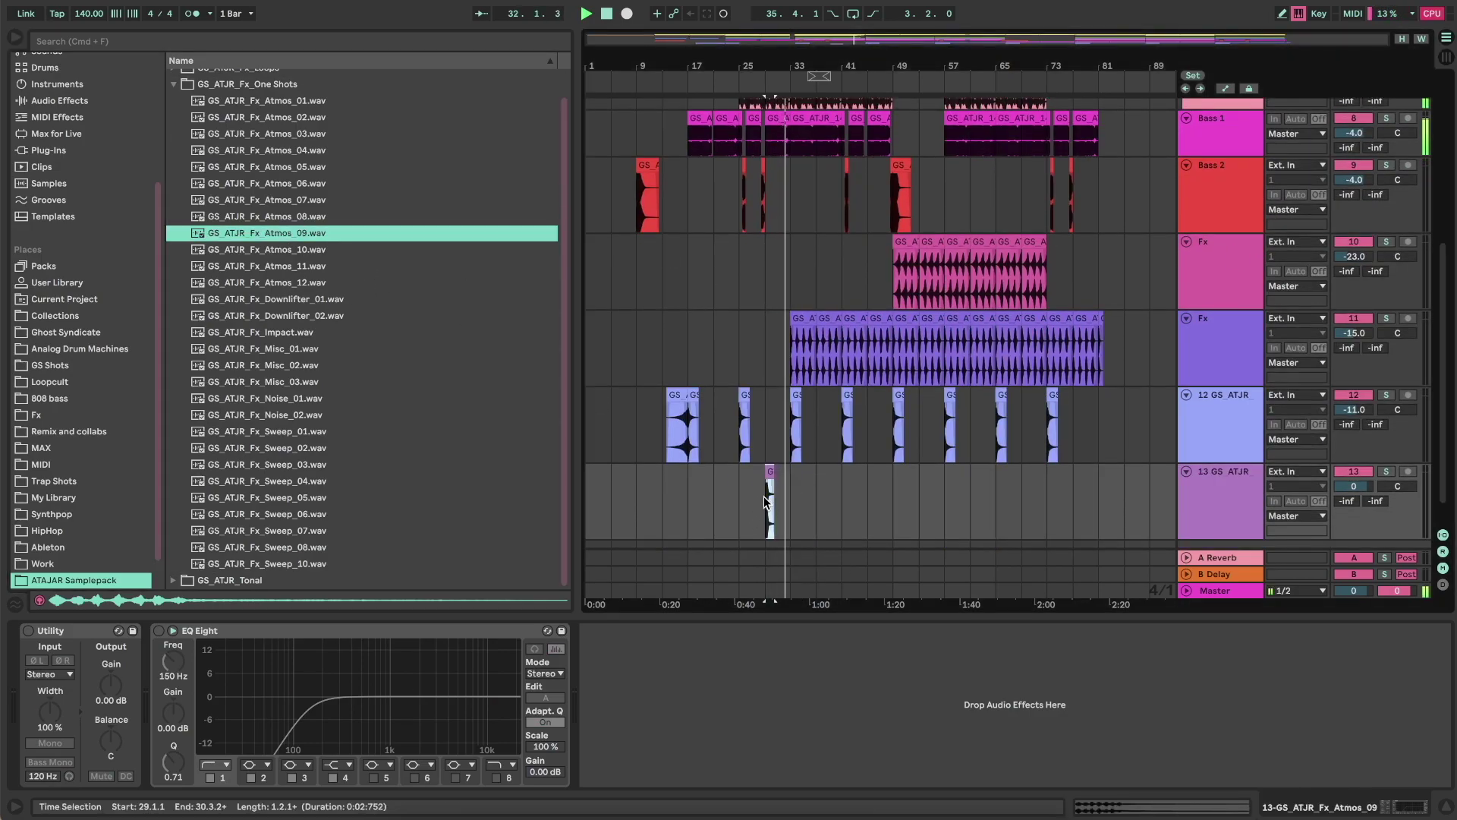
- Set the grid to 1/4 and move the GS_ATJR_Fx_Atmos_09 clip to start at 32.3
{"action": "scroll", "coordinate": [767, 497], "scroll_direction": "up", "scroll_amount": 5}
{"action": "scroll", "coordinate": [767, 497], "scroll_direction": "up", "scroll_amount": 4}
{"action": "right_click", "coordinate": [985, 482]}
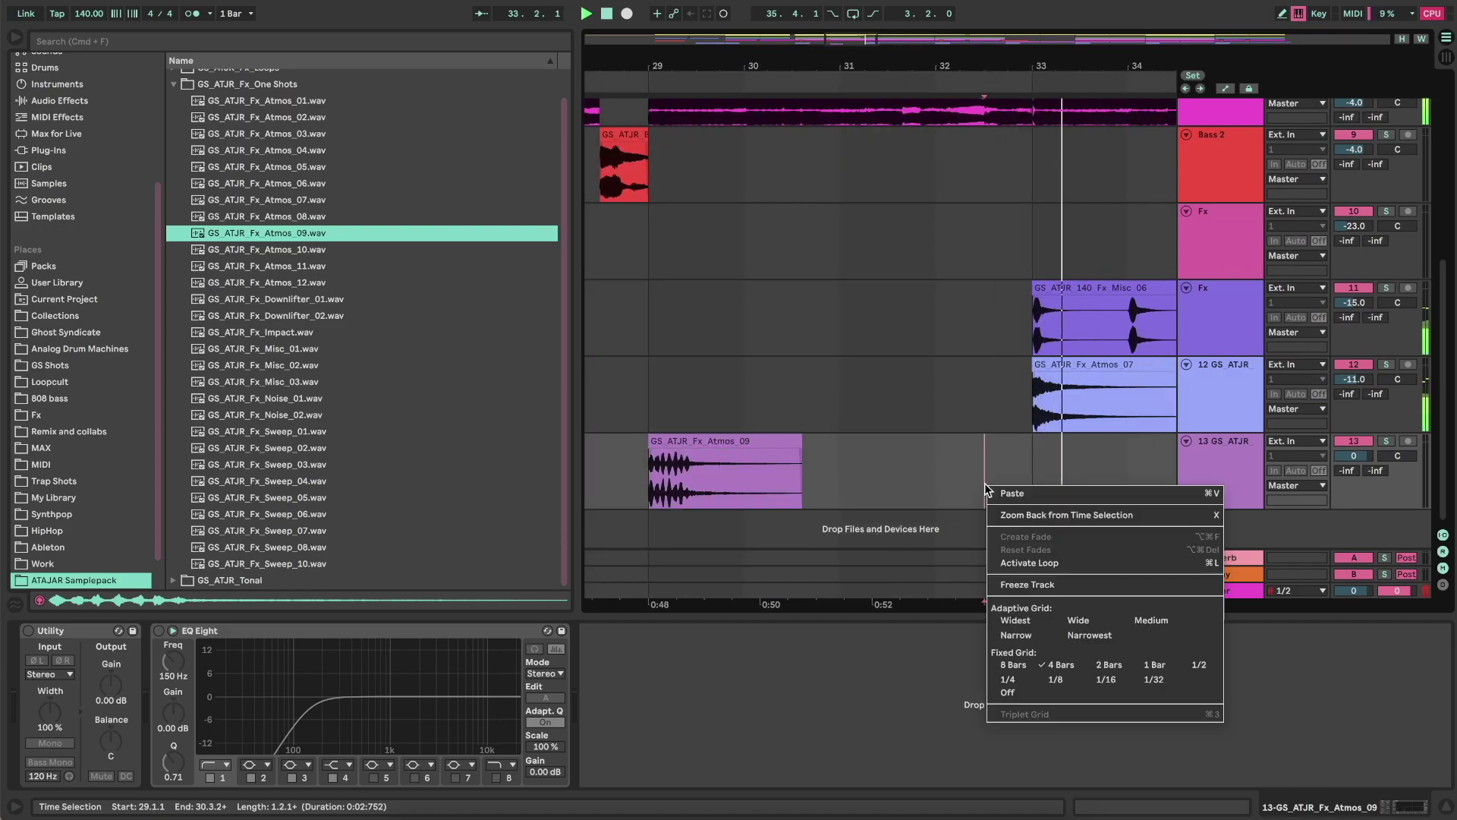
{"action": "left_click", "coordinate": [1007, 679]}
{"action": "left_click_drag", "start_coordinate": [699, 451], "coordinate": [1047, 485]}
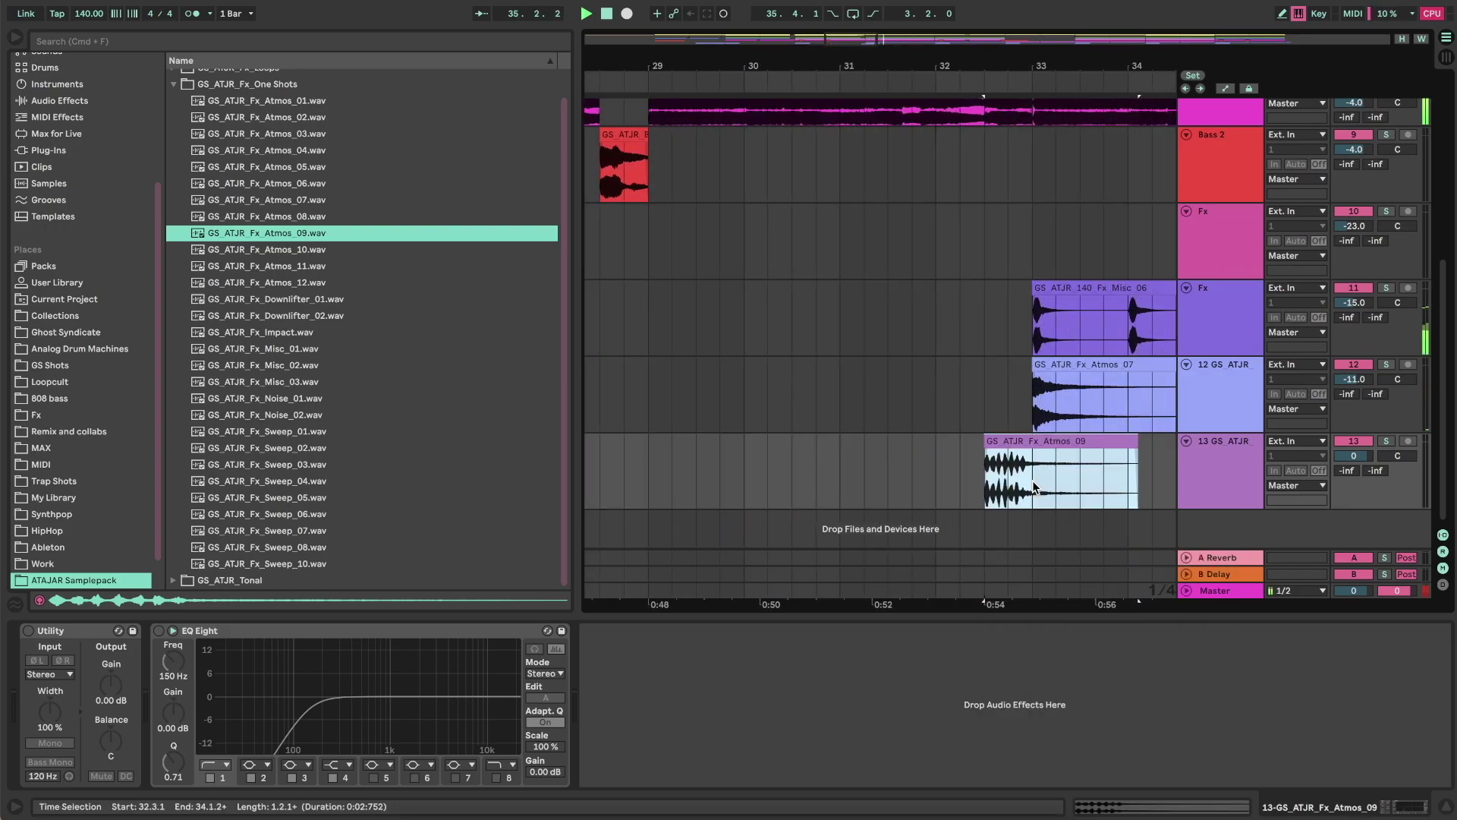
{"action": "left_click", "coordinate": [862, 474]}
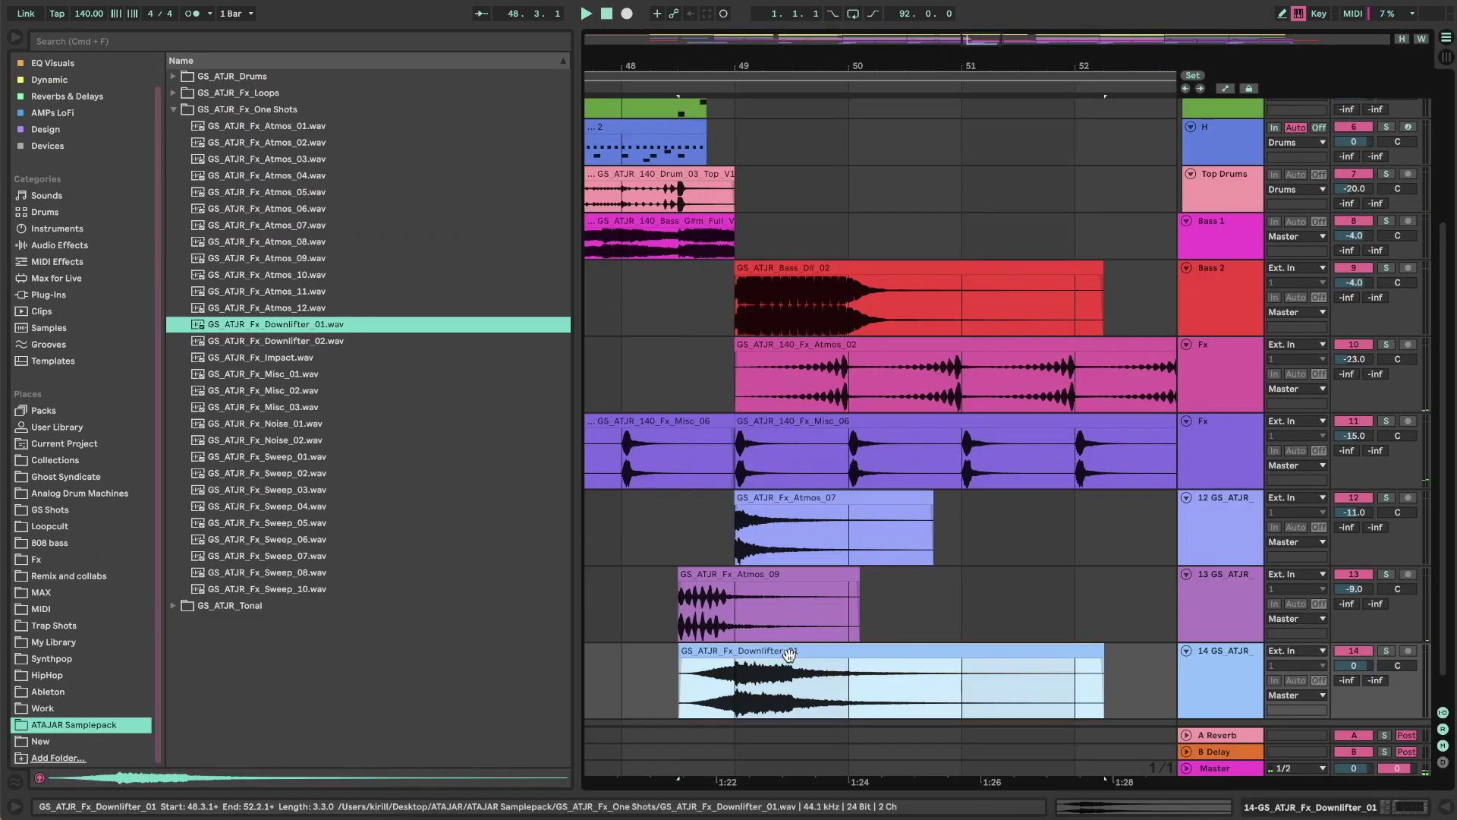
- Play back the GS_ATJR_Fx_Downlifter_01 clip and set its track volume to -12 dB
{"action": "key", "text": "space"}
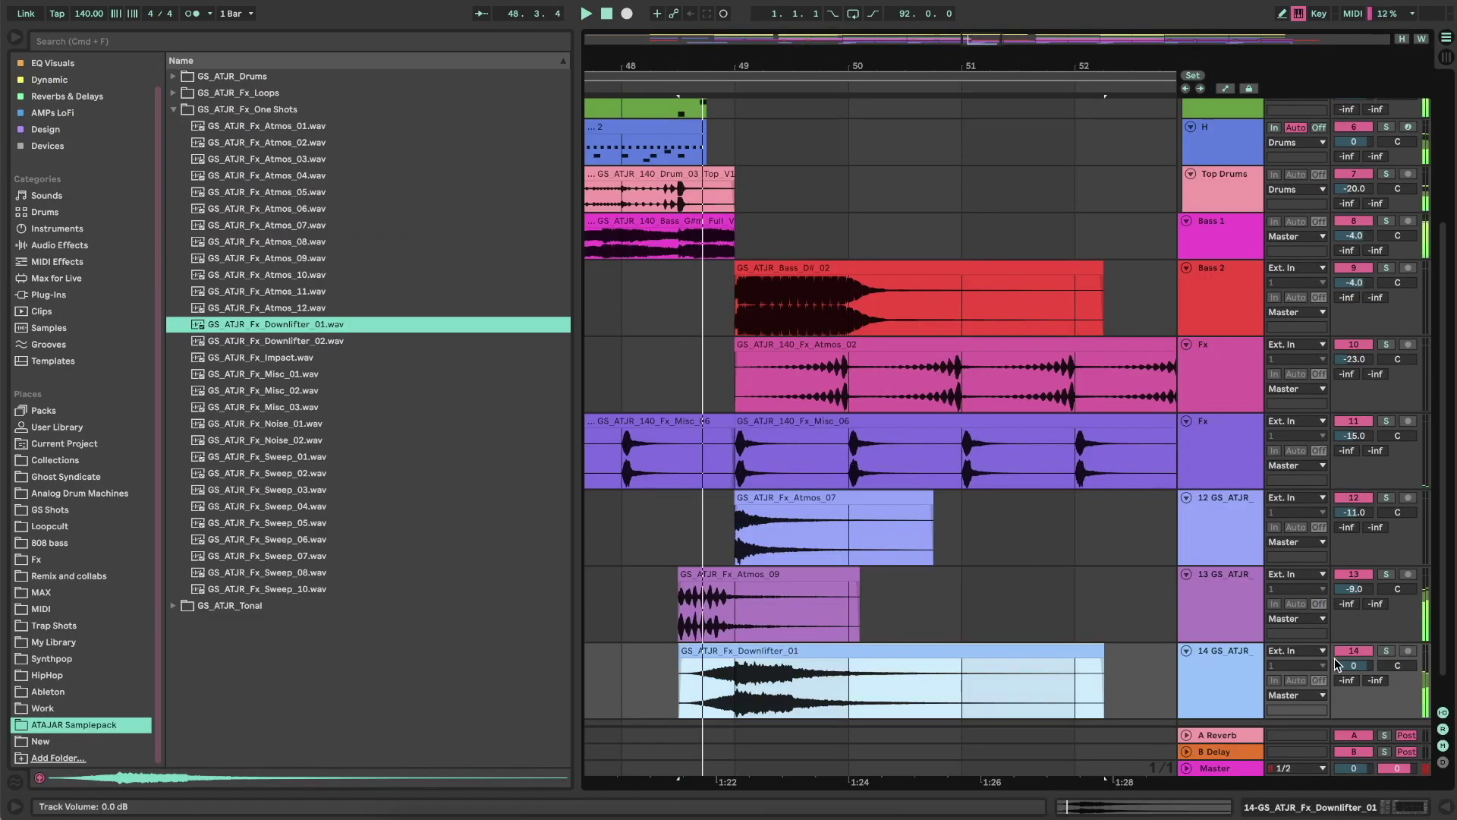
{"action": "left_click_drag", "start_coordinate": [1344, 664], "coordinate": [1344, 666]}
{"action": "key", "text": "Return"}
{"action": "key", "text": "space"}
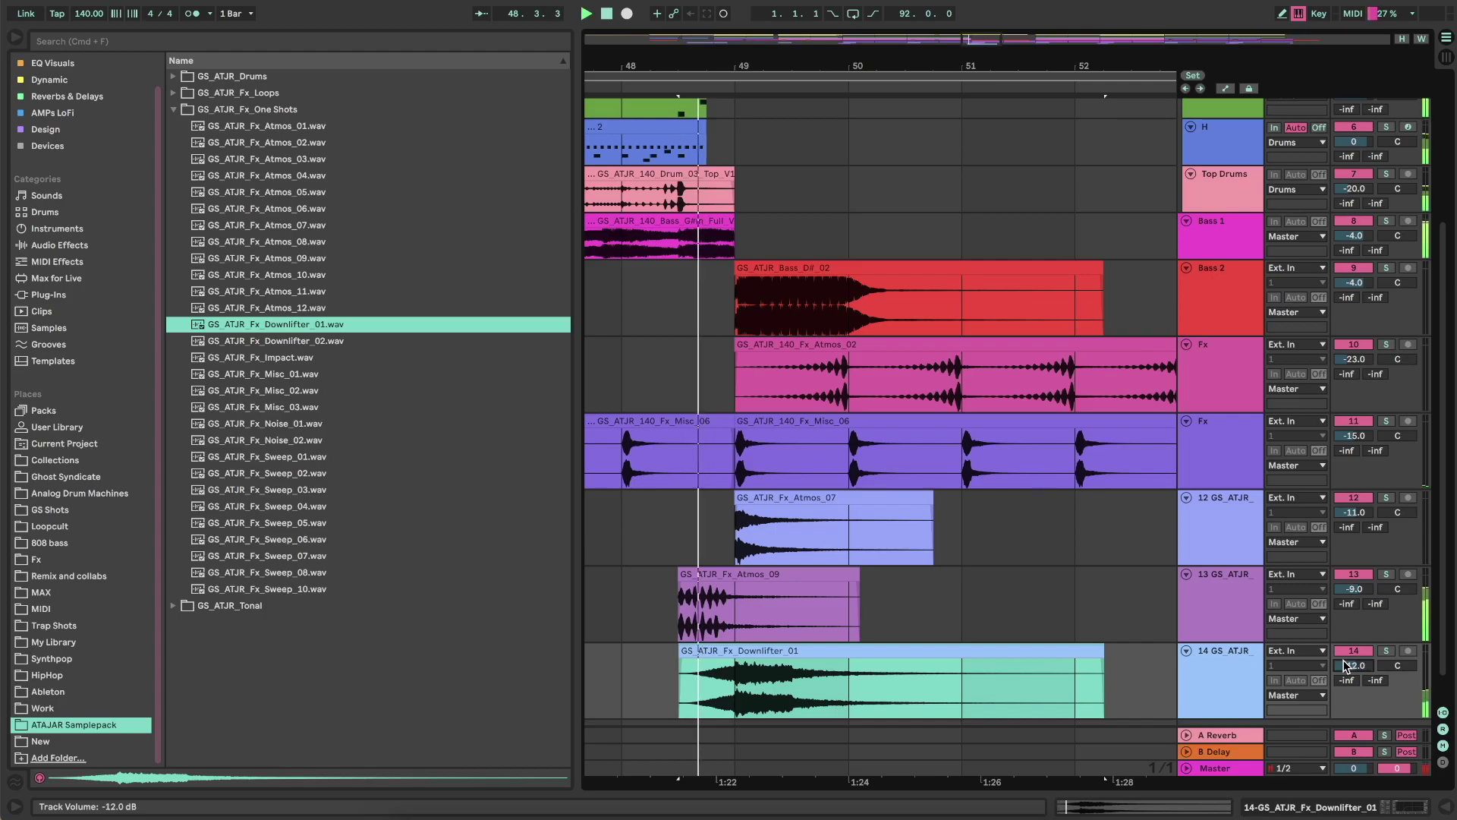
- Audition GS_ATJR_Fx_Downlifter_02 and GS_ATJR_Fx_Impact, and place GS_ATJR_Fx_Impact at bar 53 on track 14
{"action": "scroll", "coordinate": [948, 567], "scroll_direction": "down", "scroll_amount": 10}
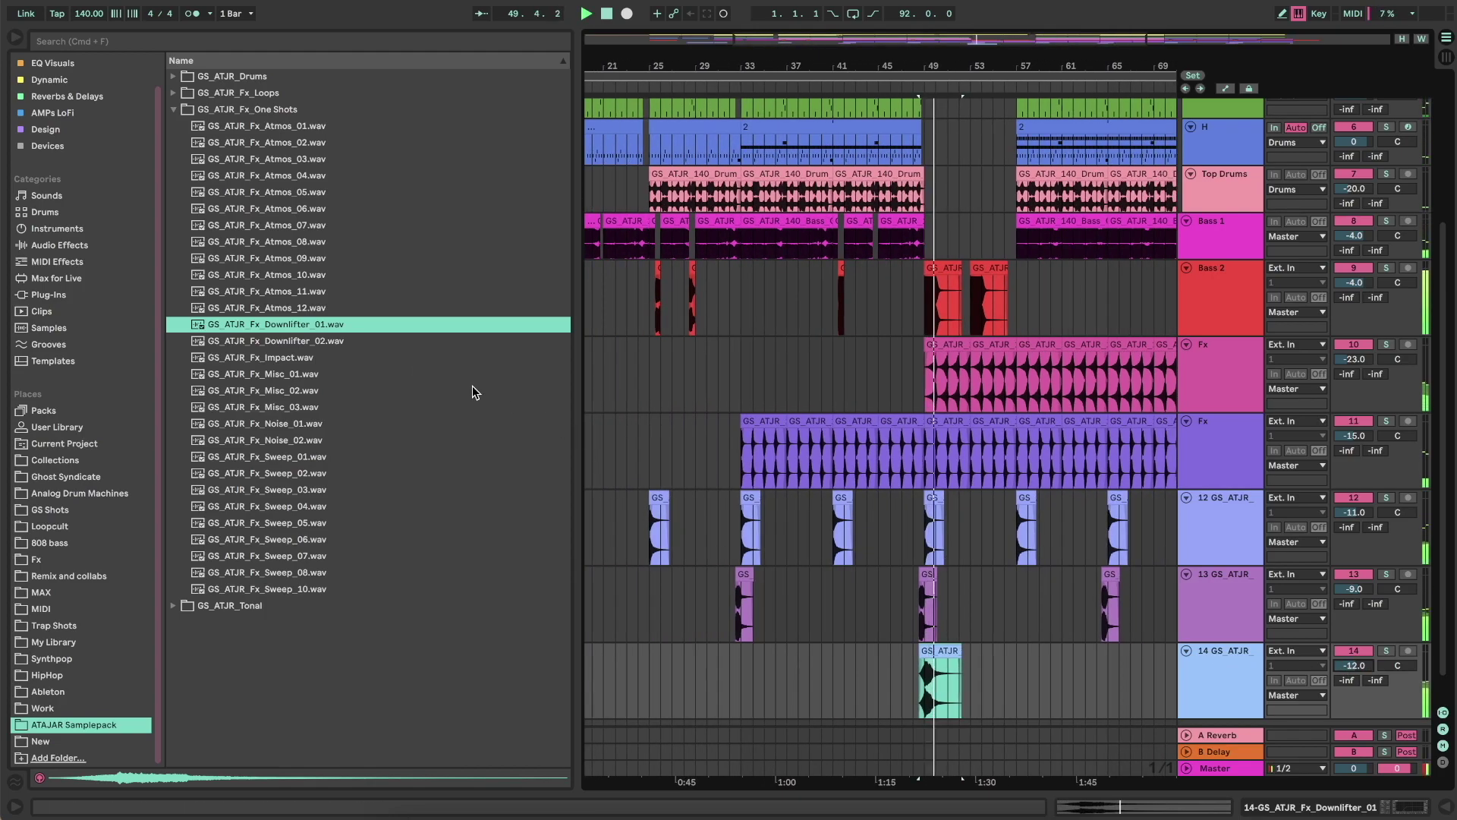
{"action": "left_click", "coordinate": [335, 343]}
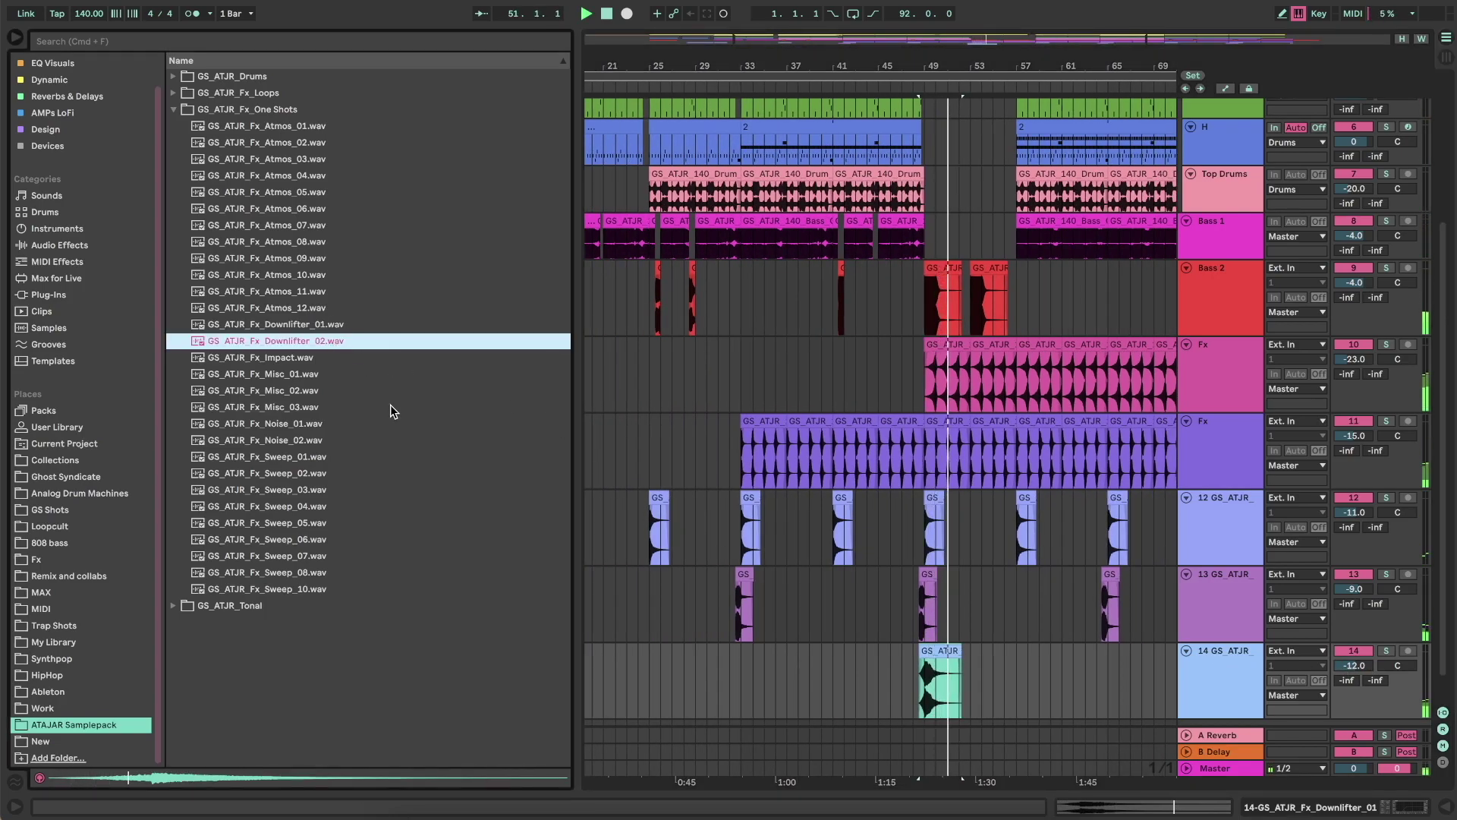
{"action": "left_click", "coordinate": [291, 357]}
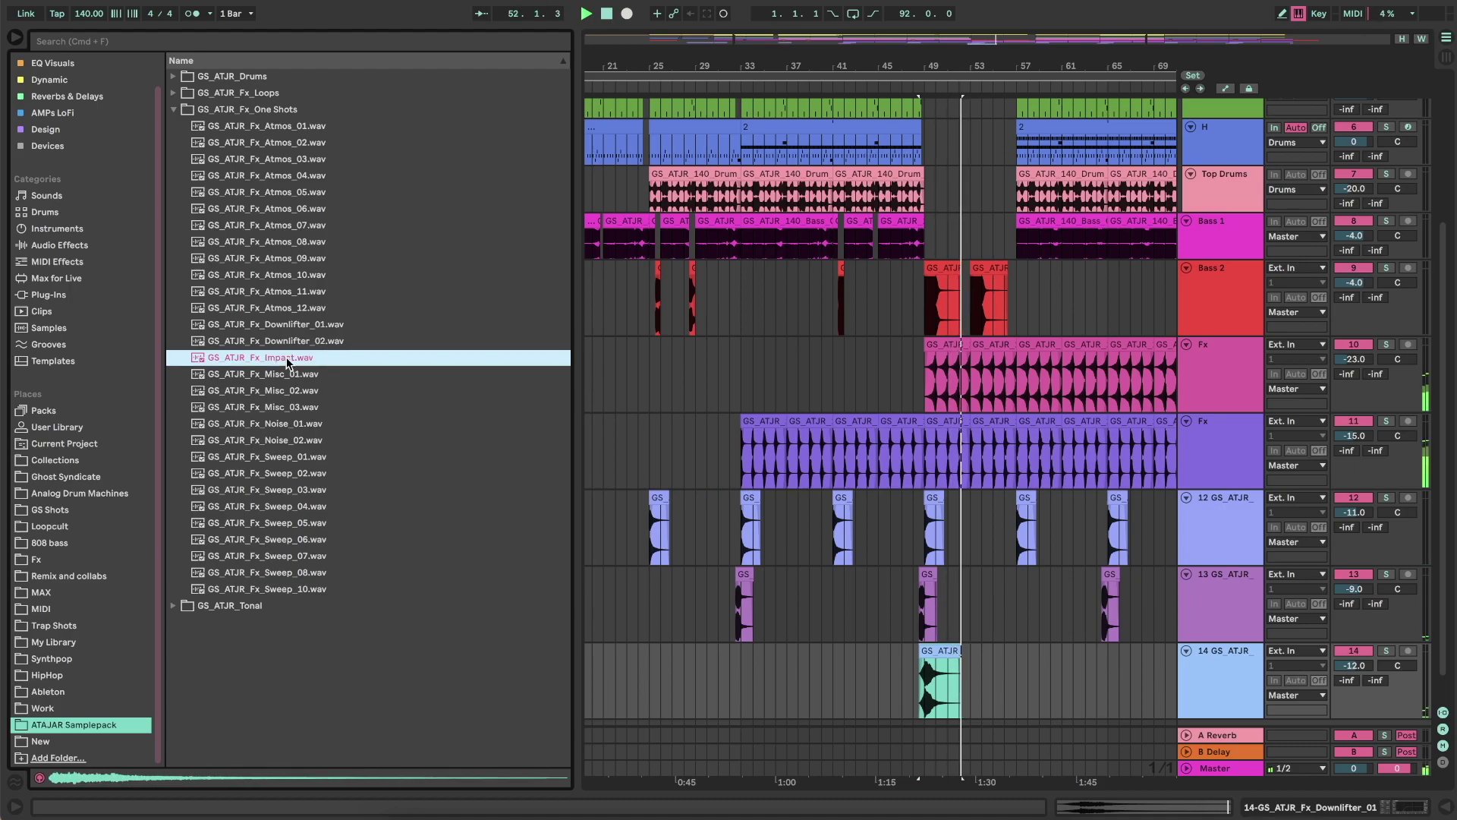
{"action": "left_click_drag", "start_coordinate": [280, 361], "coordinate": [982, 667]}
{"action": "scroll", "coordinate": [986, 668], "scroll_direction": "up", "scroll_amount": 5}
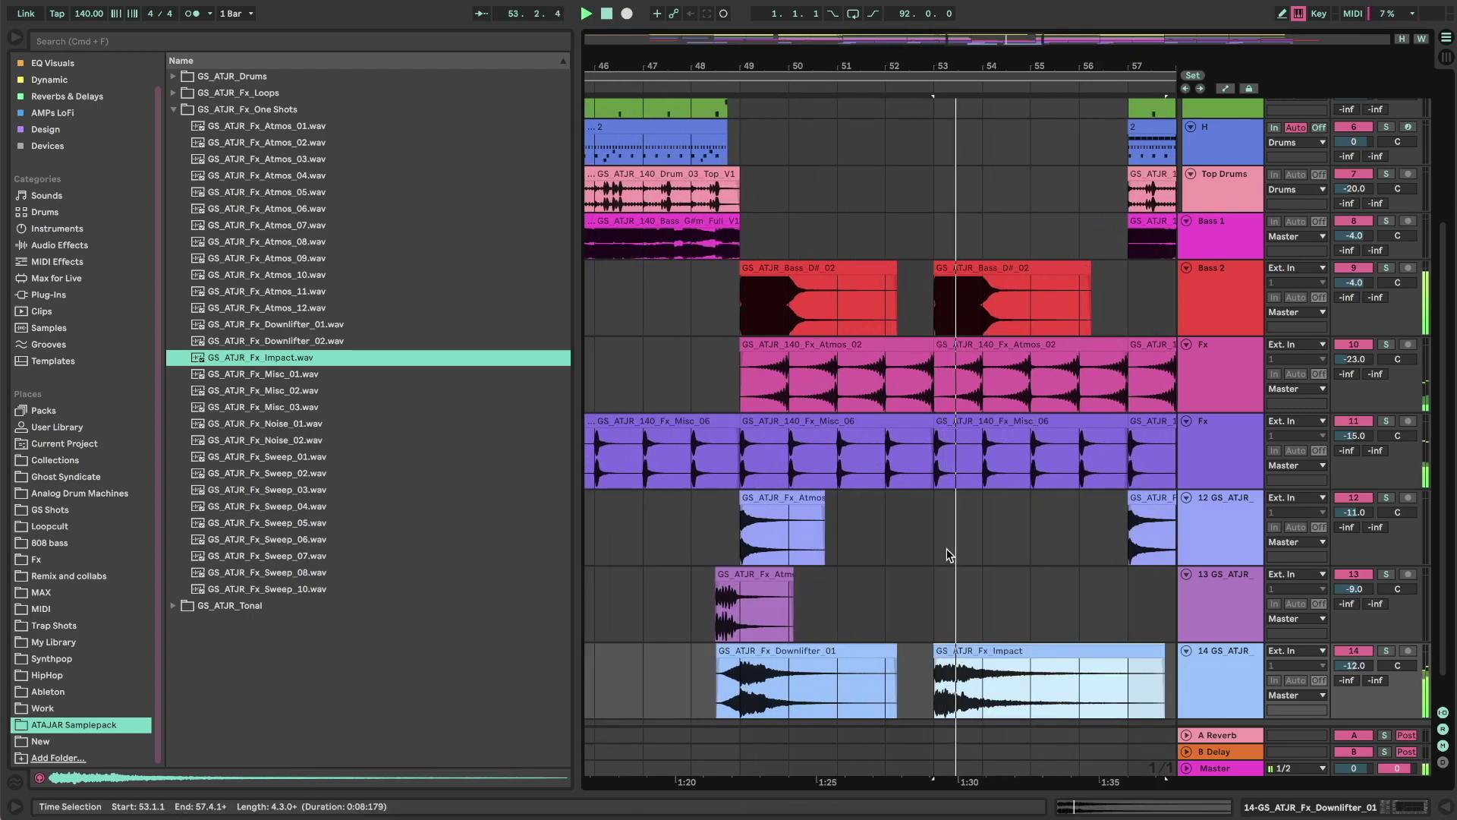
- Insert a new audio track below Bass 2 and move the GS_ATJR_Fx_Impact clip onto it at bar 53
{"action": "scroll", "coordinate": [945, 547], "scroll_direction": "right", "scroll_amount": 3}
{"action": "scroll", "coordinate": [945, 548], "scroll_direction": "down", "scroll_amount": 1}
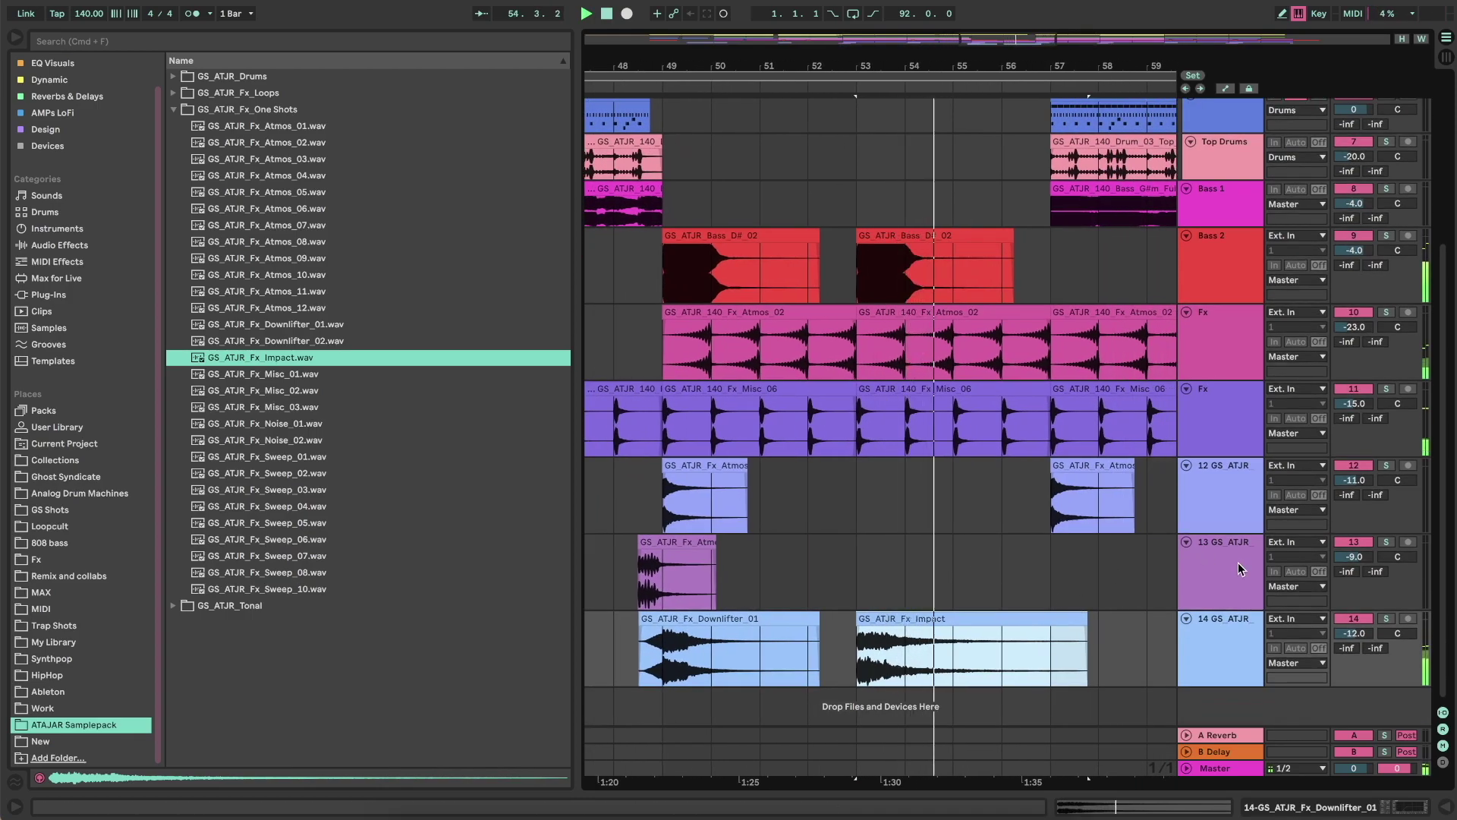
{"action": "right_click", "coordinate": [1204, 381]}
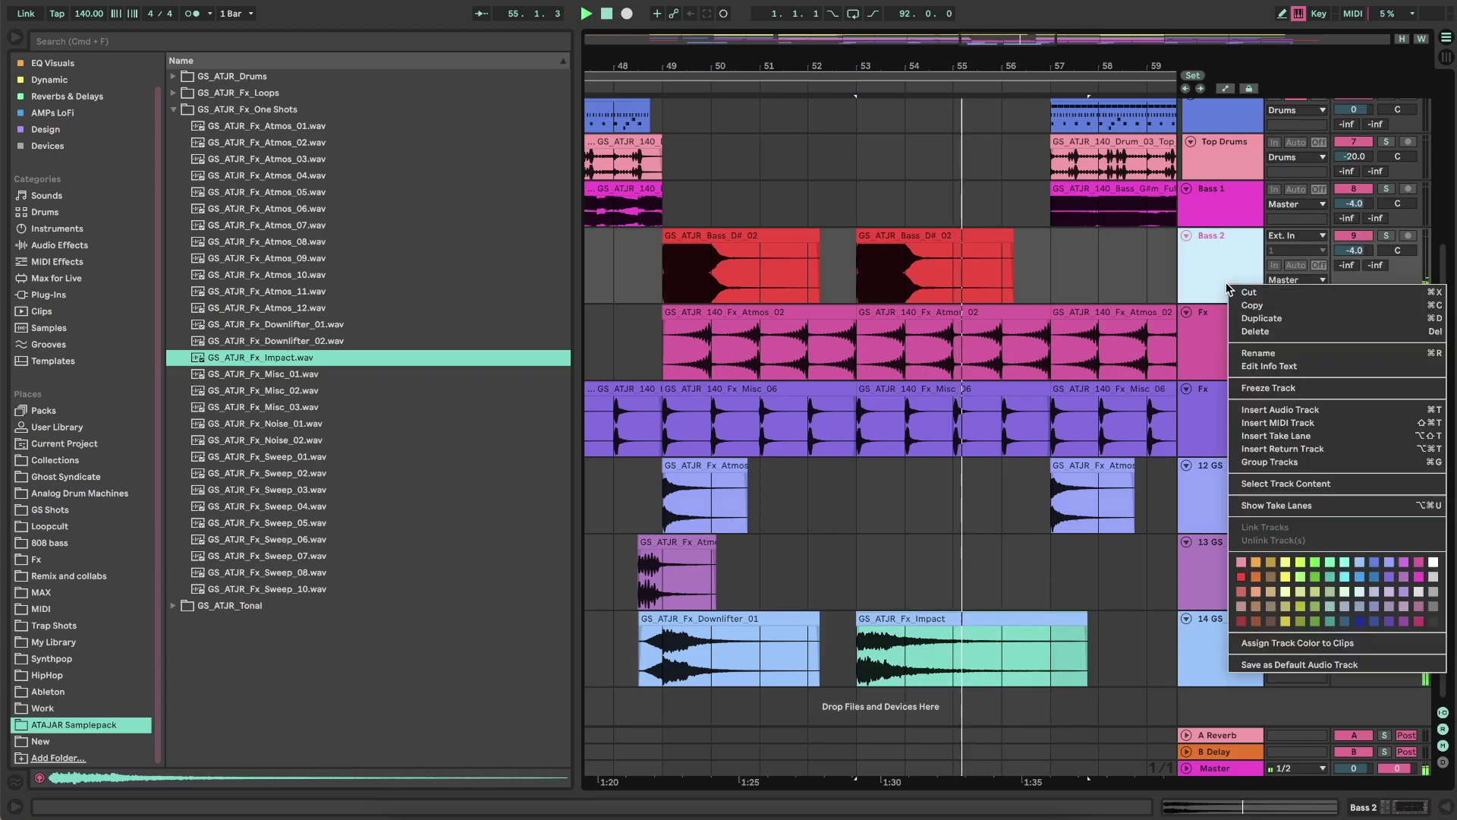
{"action": "left_click", "coordinate": [1261, 403]}
{"action": "left_click_drag", "start_coordinate": [965, 707], "coordinate": [977, 441]}
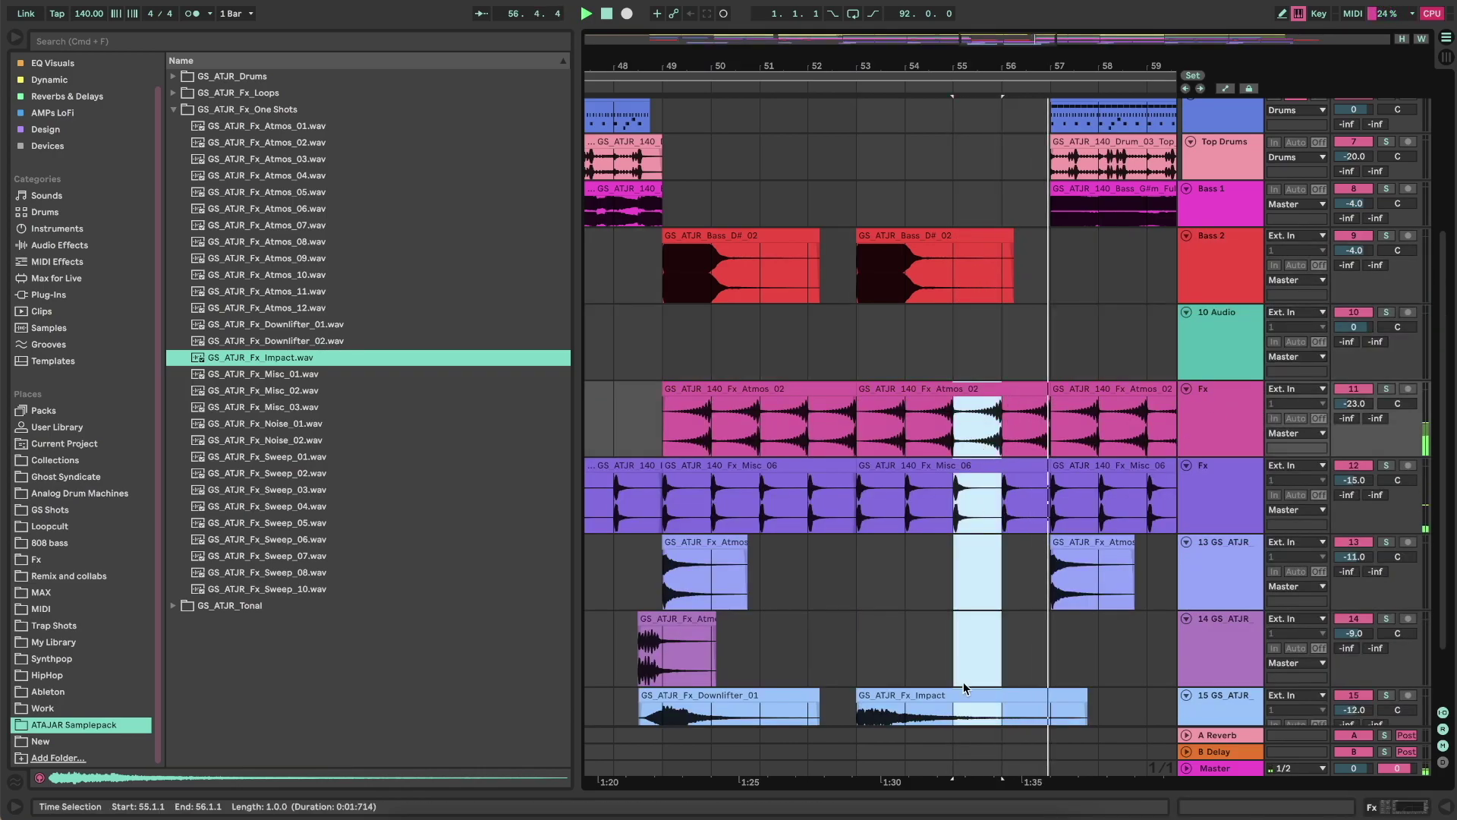
{"action": "left_click_drag", "start_coordinate": [955, 695], "coordinate": [951, 369]}
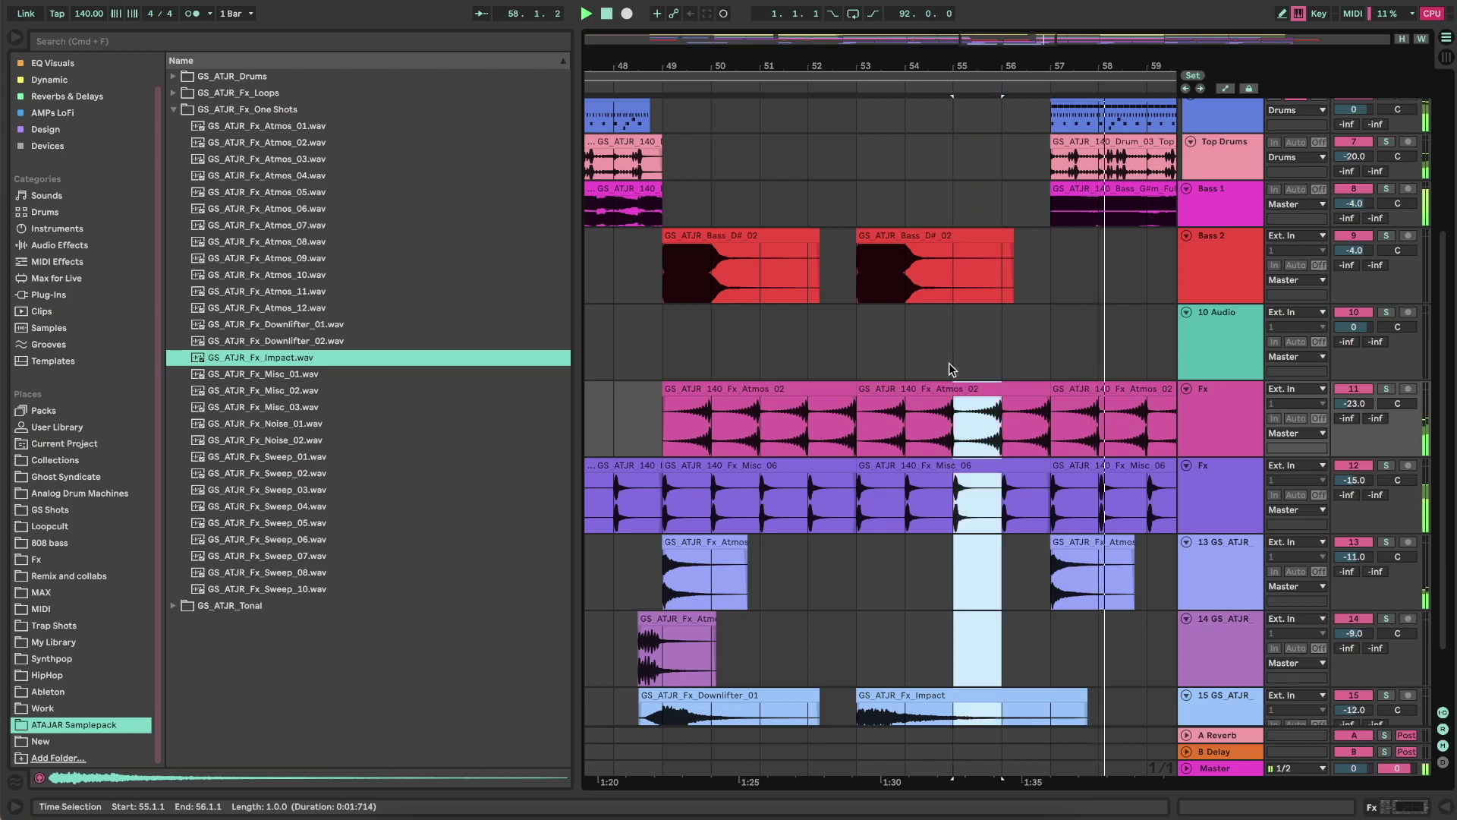
{"action": "left_click", "coordinate": [935, 693]}
{"action": "left_click_drag", "start_coordinate": [914, 695], "coordinate": [907, 350]}
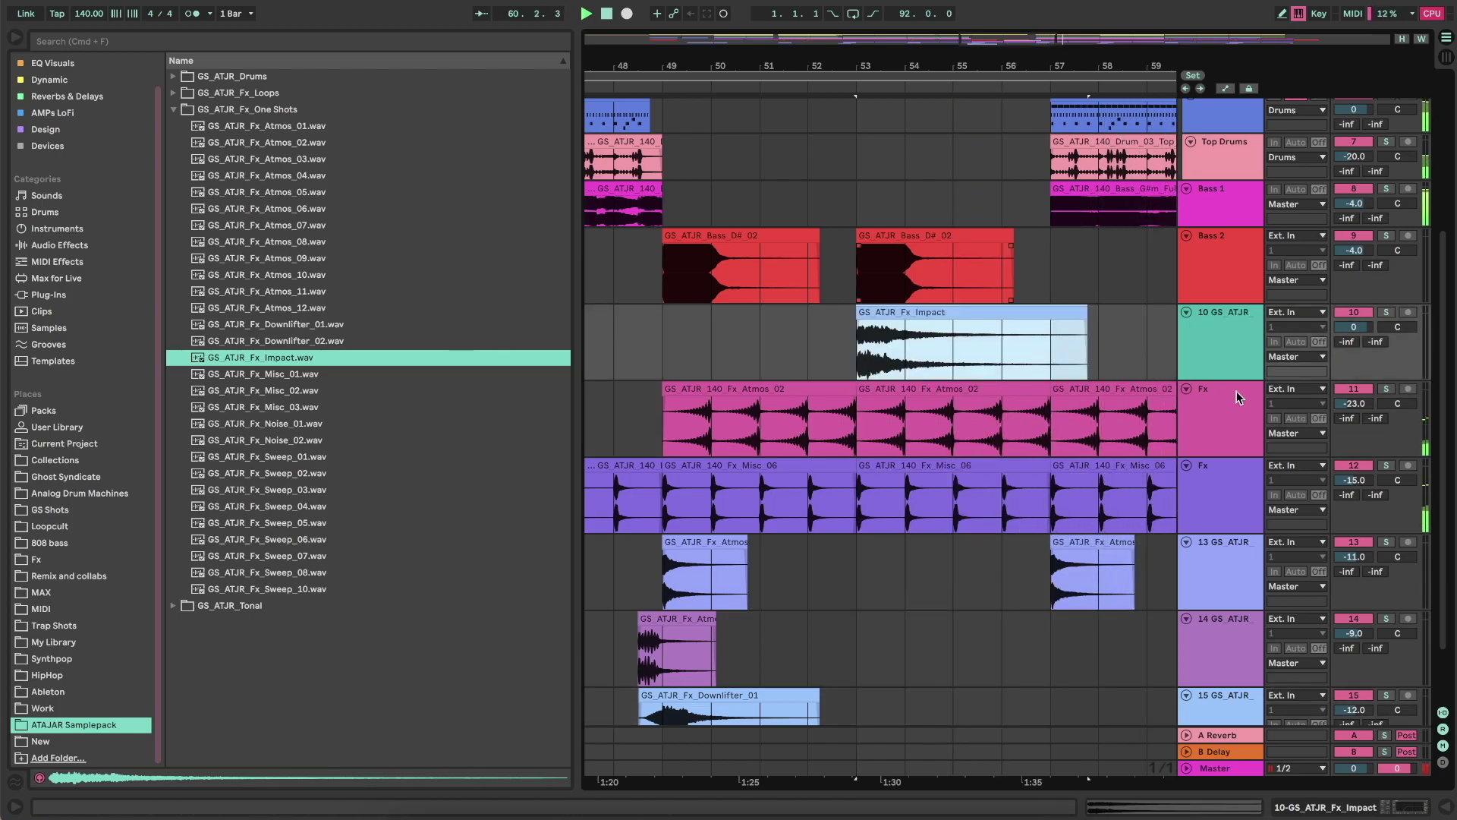
- Enable EQ Eight on the GS_ATJR_Fx_Impact track and set the track volume to -13 dB during playback
{"action": "double_click", "coordinate": [1213, 352]}
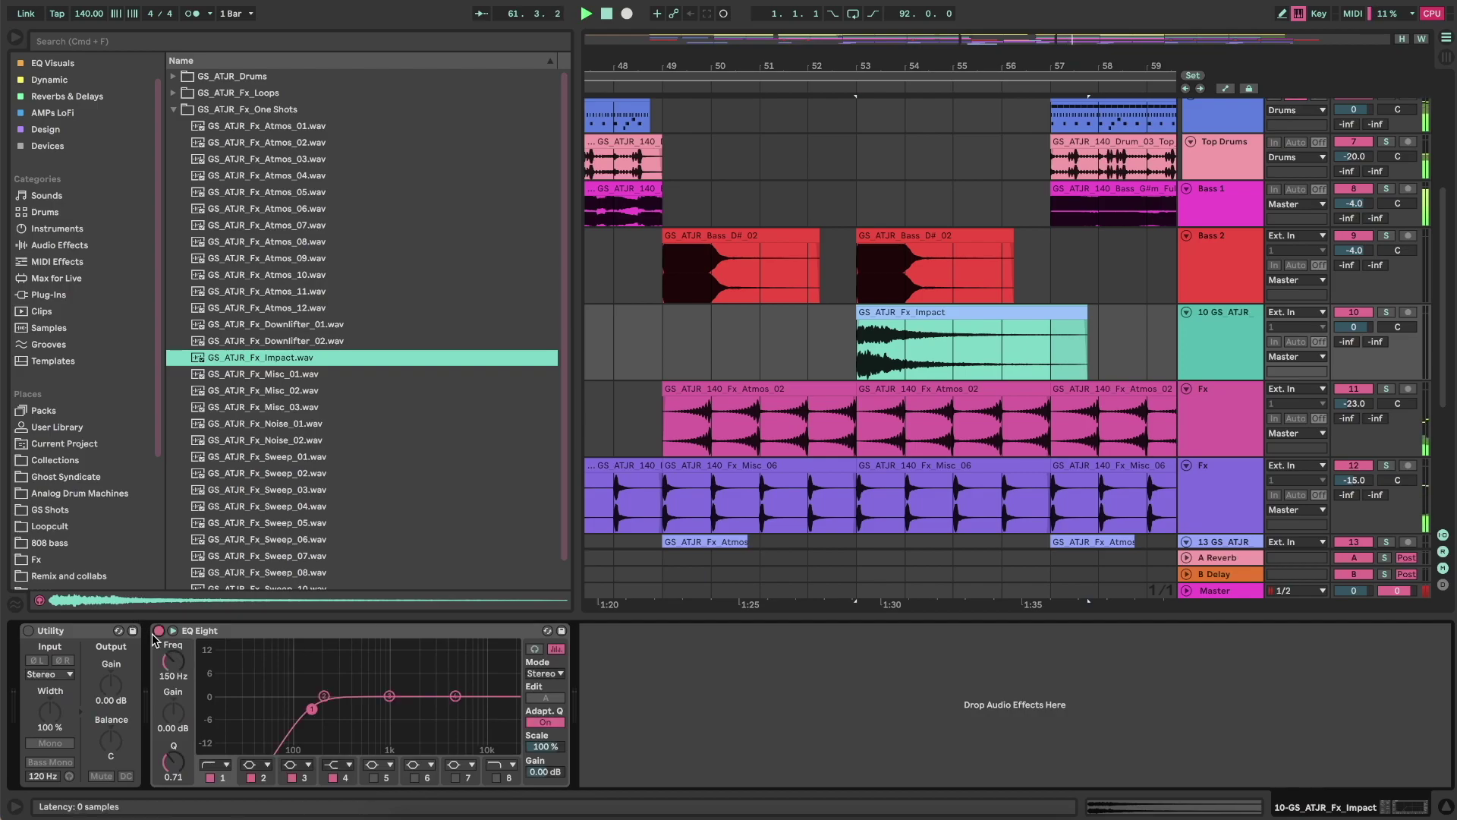
{"action": "key", "text": "space"}
{"action": "key", "text": "space"}
{"action": "key", "text": "space"}
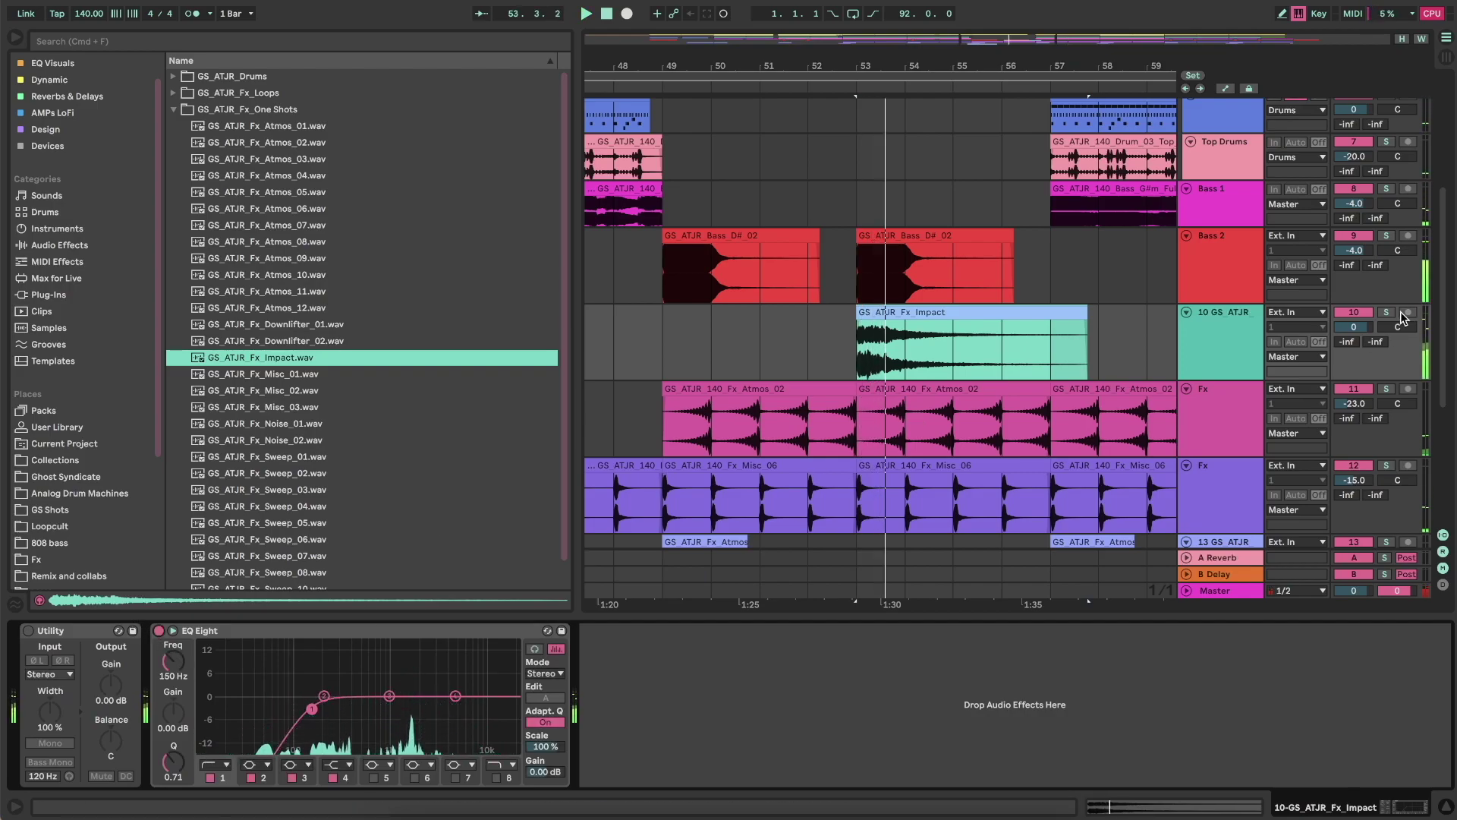
{"action": "left_click_drag", "start_coordinate": [1354, 327], "coordinate": [1354, 349]}
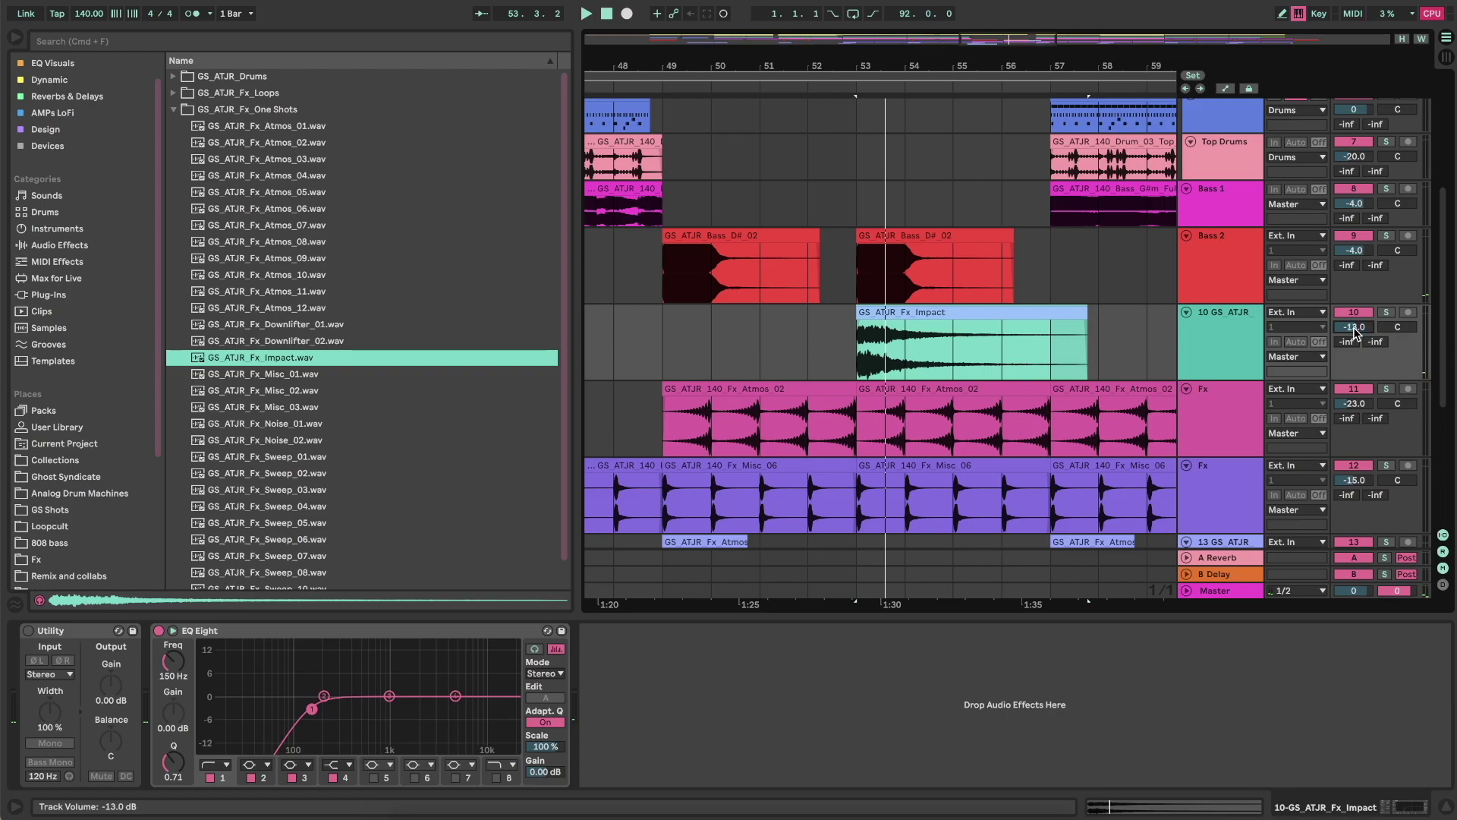
{"action": "key", "text": "space"}
- Add a Reverb to the GS_ATJR_Fx_Impact track with Size 190.50 and Decay Time 15.4 s
{"action": "left_click", "coordinate": [48, 244]}
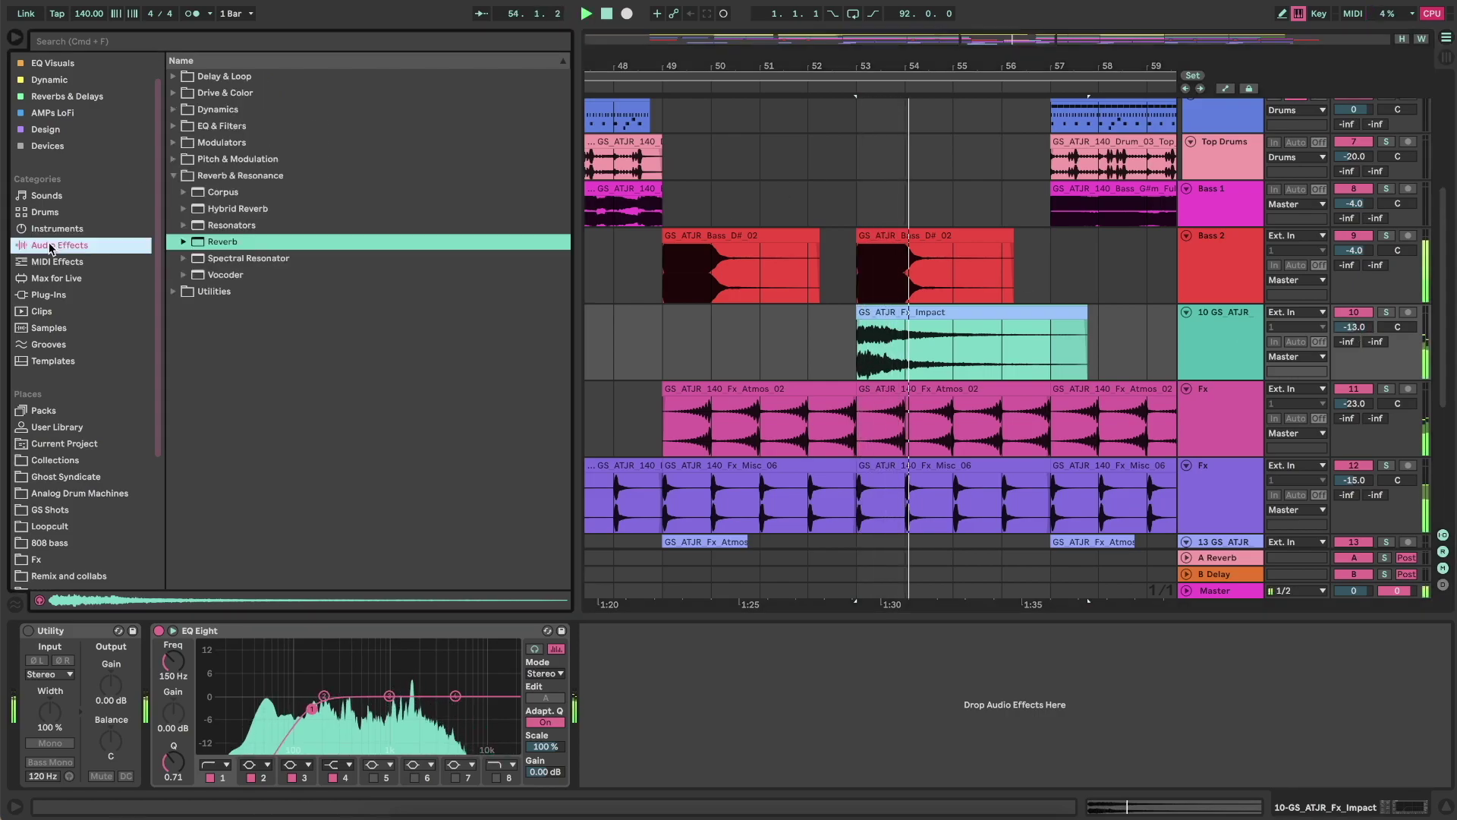
{"action": "left_click_drag", "start_coordinate": [186, 247], "coordinate": [734, 356]}
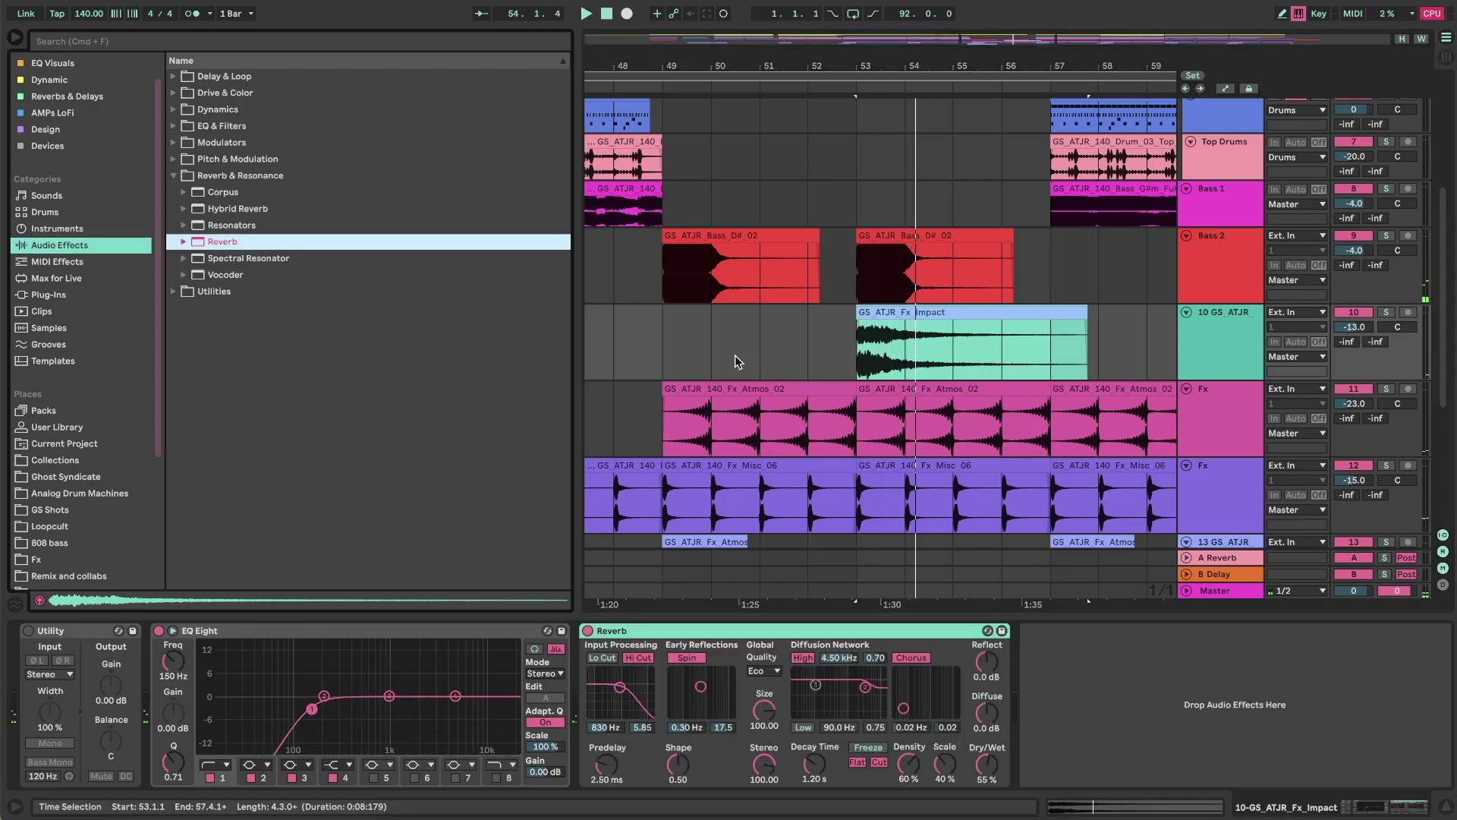
{"action": "left_click_drag", "start_coordinate": [812, 778], "coordinate": [769, 712]}
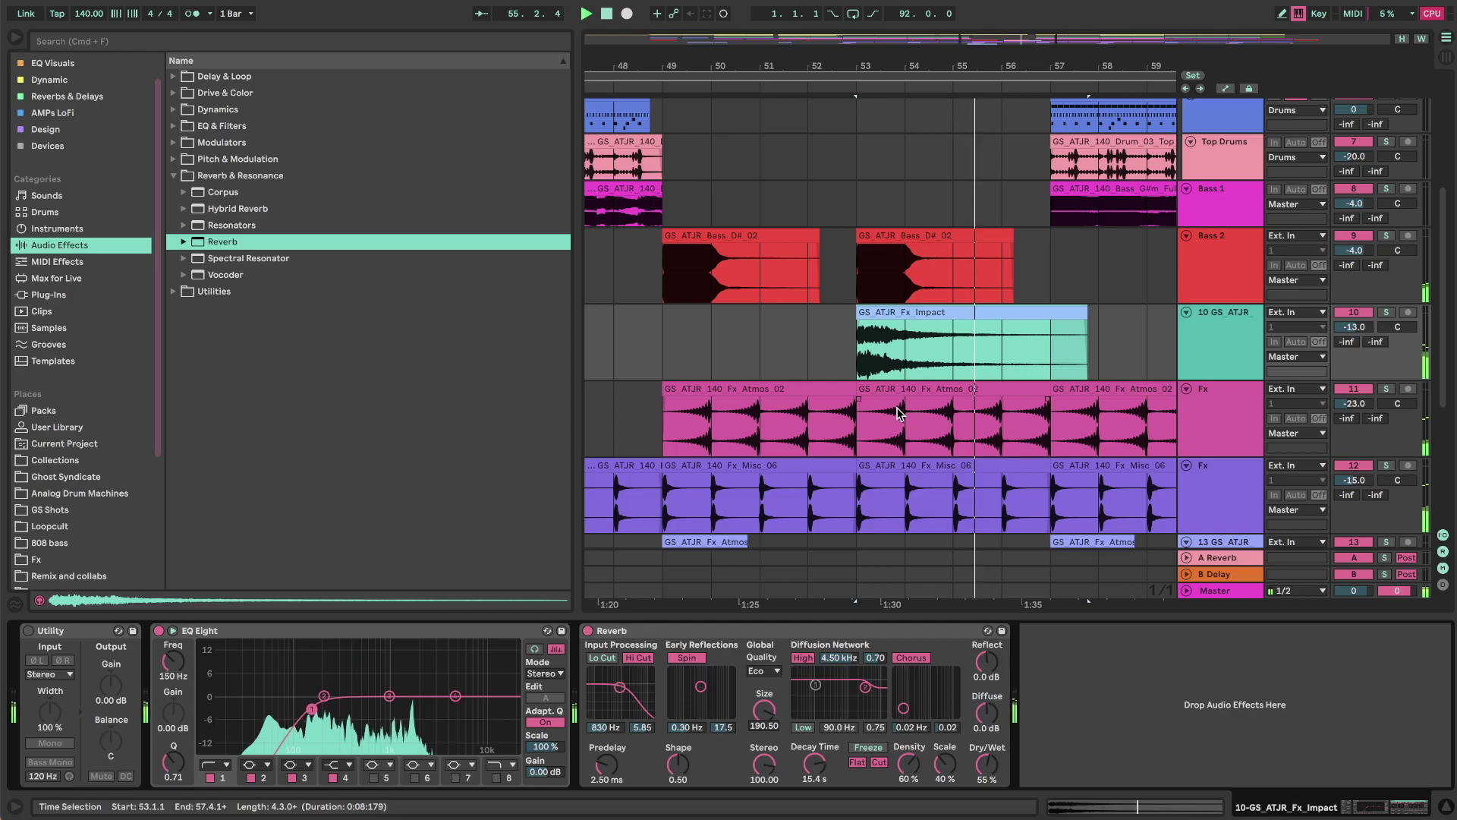
- Delete bar 56 from the GS_ATJR_140_Fx_Atmos_02 clips on the Fx track and play back from bar 55
{"action": "scroll", "coordinate": [967, 262], "scroll_direction": "down", "scroll_amount": 5}
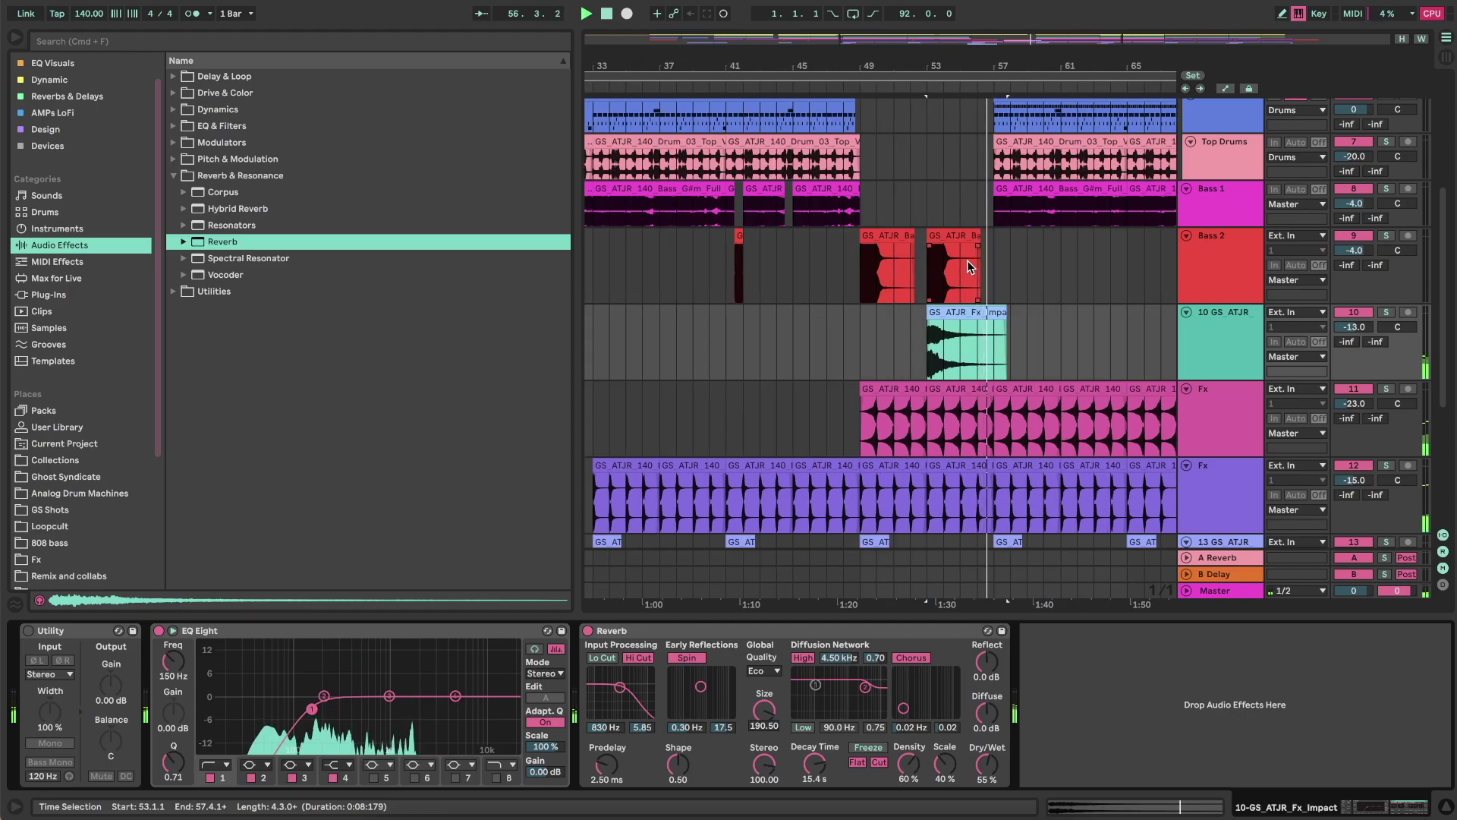
{"action": "scroll", "coordinate": [968, 266], "scroll_direction": "up", "scroll_amount": 4}
{"action": "scroll", "coordinate": [968, 266], "scroll_direction": "up", "scroll_amount": 1}
{"action": "scroll", "coordinate": [969, 266], "scroll_direction": "right", "scroll_amount": 2}
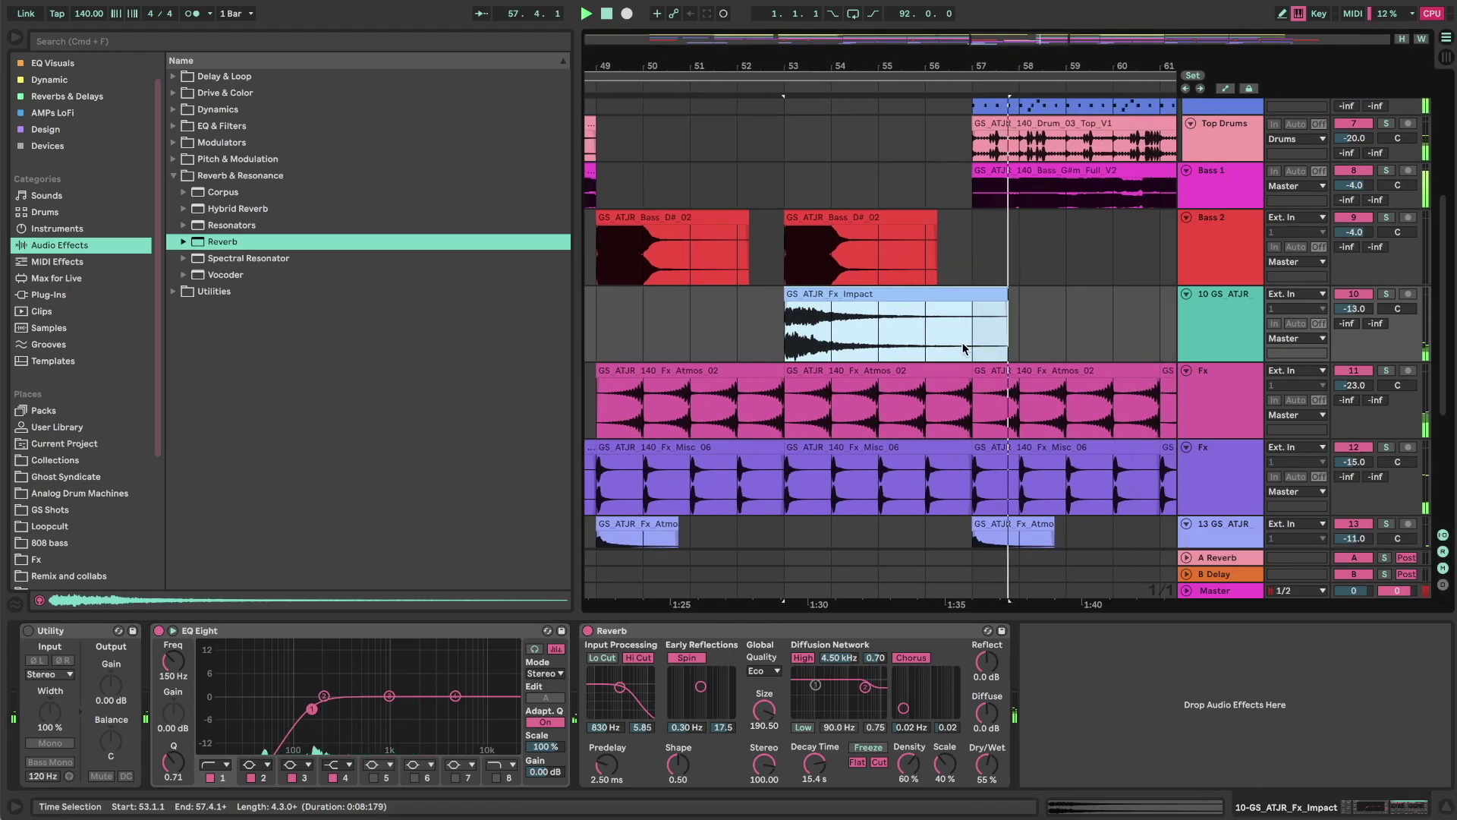
{"action": "left_click", "coordinate": [953, 368]}
{"action": "left_click_drag", "start_coordinate": [944, 410], "coordinate": [969, 410]}
{"action": "key", "text": "Delete"}
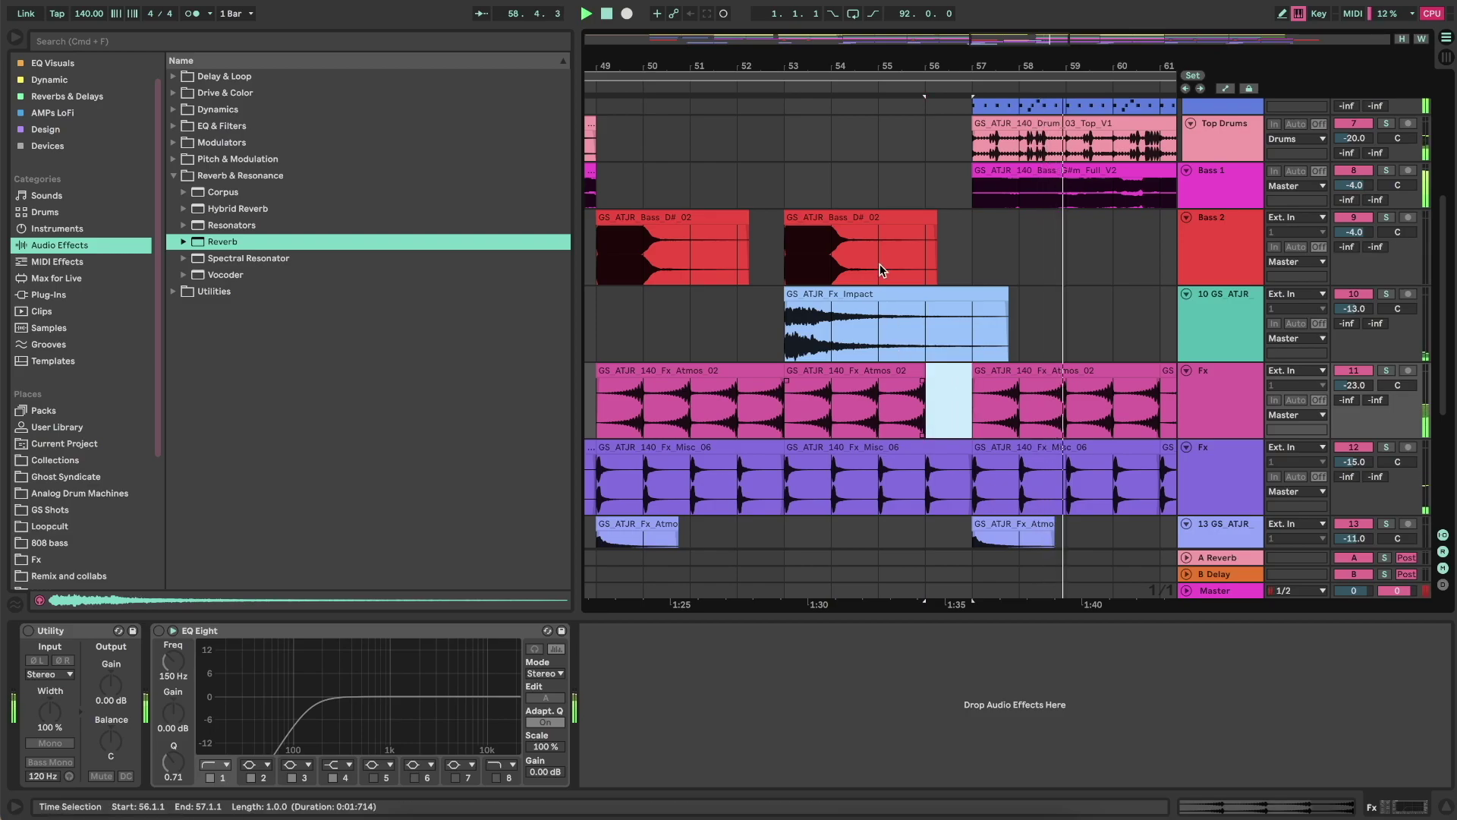
{"action": "left_click", "coordinate": [864, 147]}
- Audition the ATAJAR Fx one-shots from GS_ATJR_Fx_Impact through GS_ATJR_Fx_Sweep_02
{"action": "scroll", "coordinate": [940, 328], "scroll_direction": "down", "scroll_amount": 3}
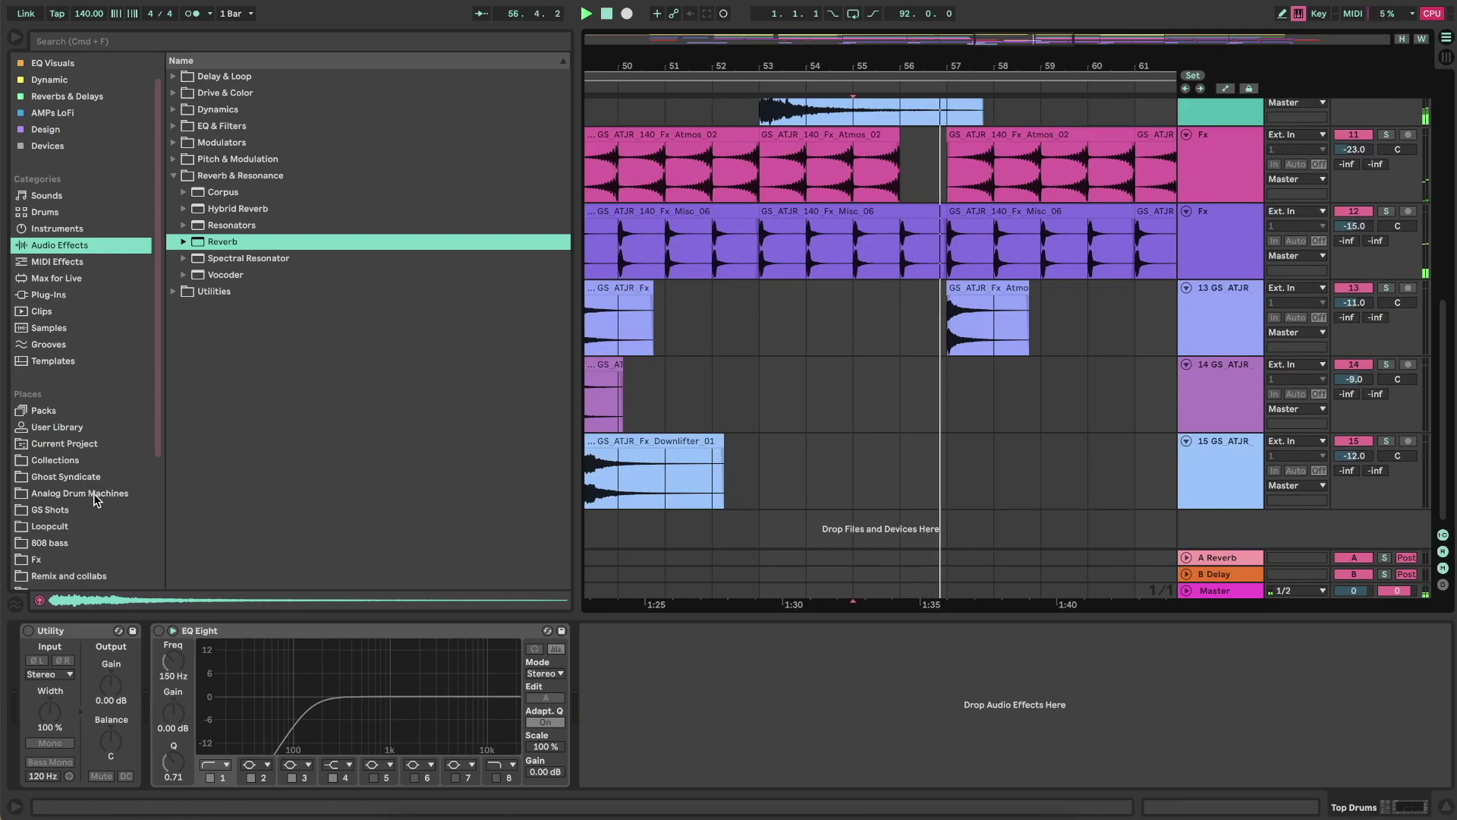
{"action": "scroll", "coordinate": [94, 493], "scroll_direction": "down", "scroll_amount": 5}
{"action": "left_click", "coordinate": [40, 564]}
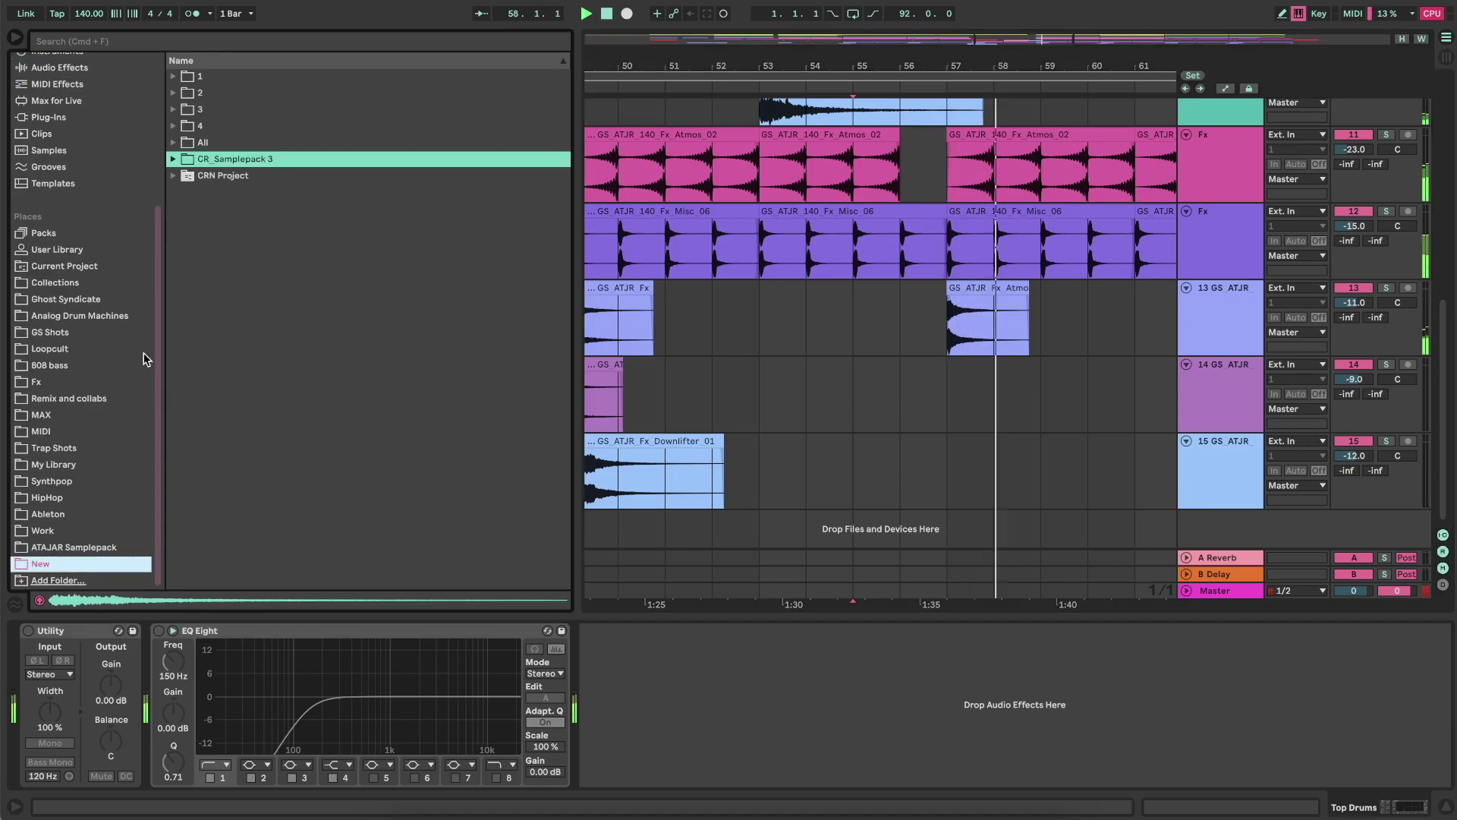
{"action": "left_click", "coordinate": [75, 546]}
{"action": "left_click", "coordinate": [284, 359]}
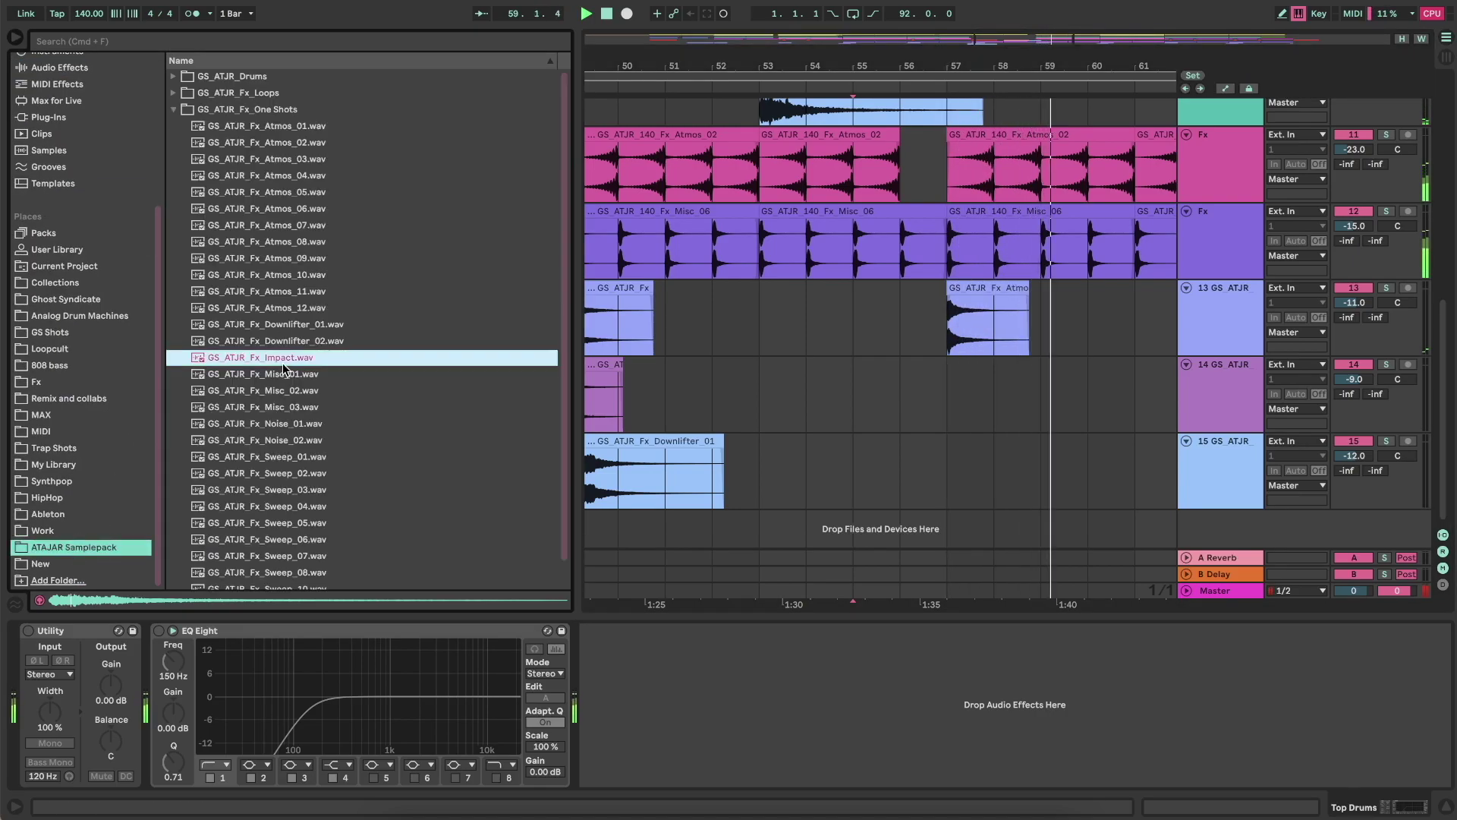
{"action": "key", "text": "Down"}
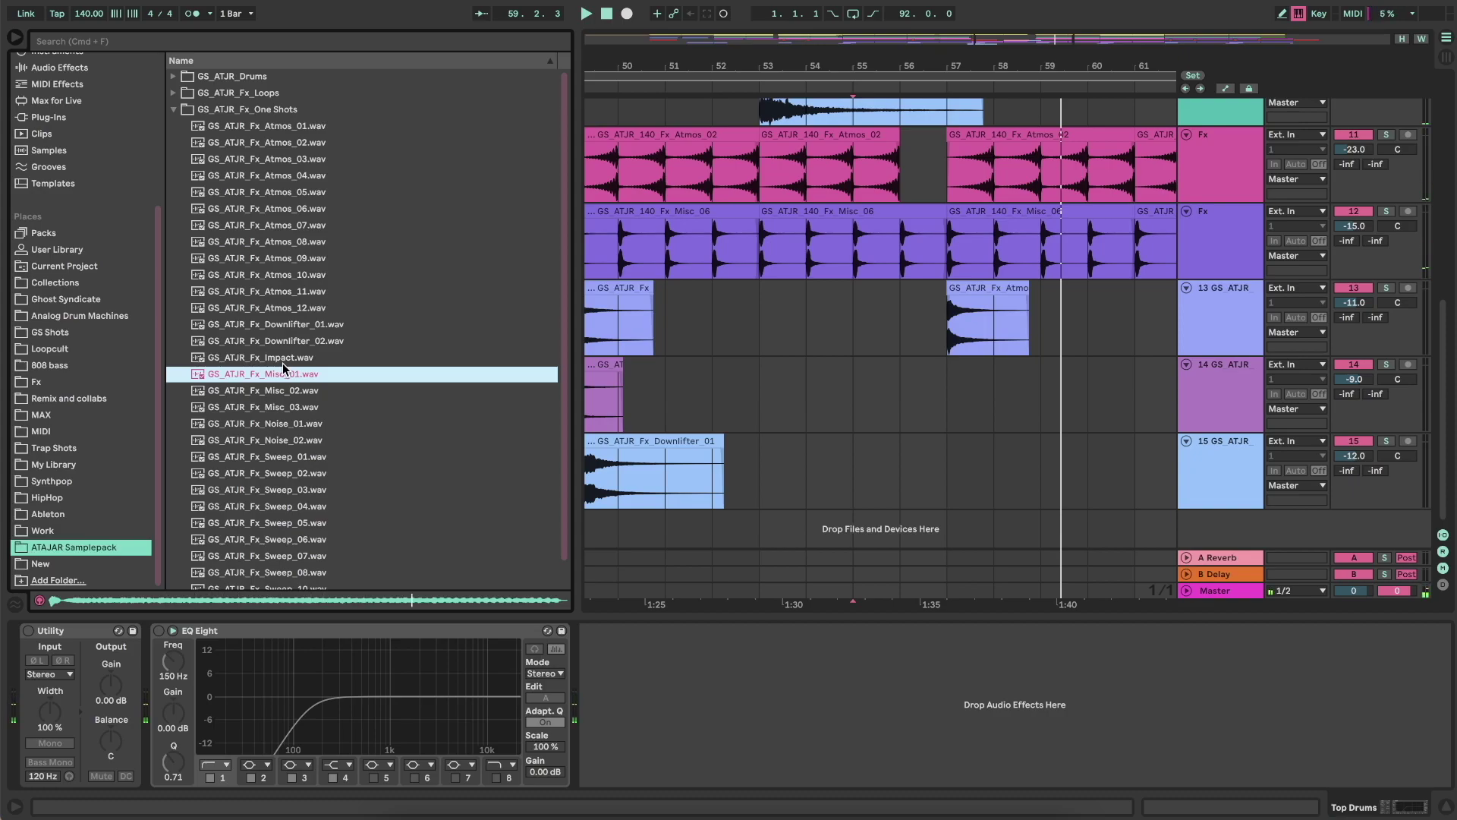
{"action": "key", "text": "Down"}
{"action": "key", "text": "Down"}
{"action": "key", "text": "Down"}
{"action": "key", "text": "Down"}
{"action": "key", "text": "Down"}
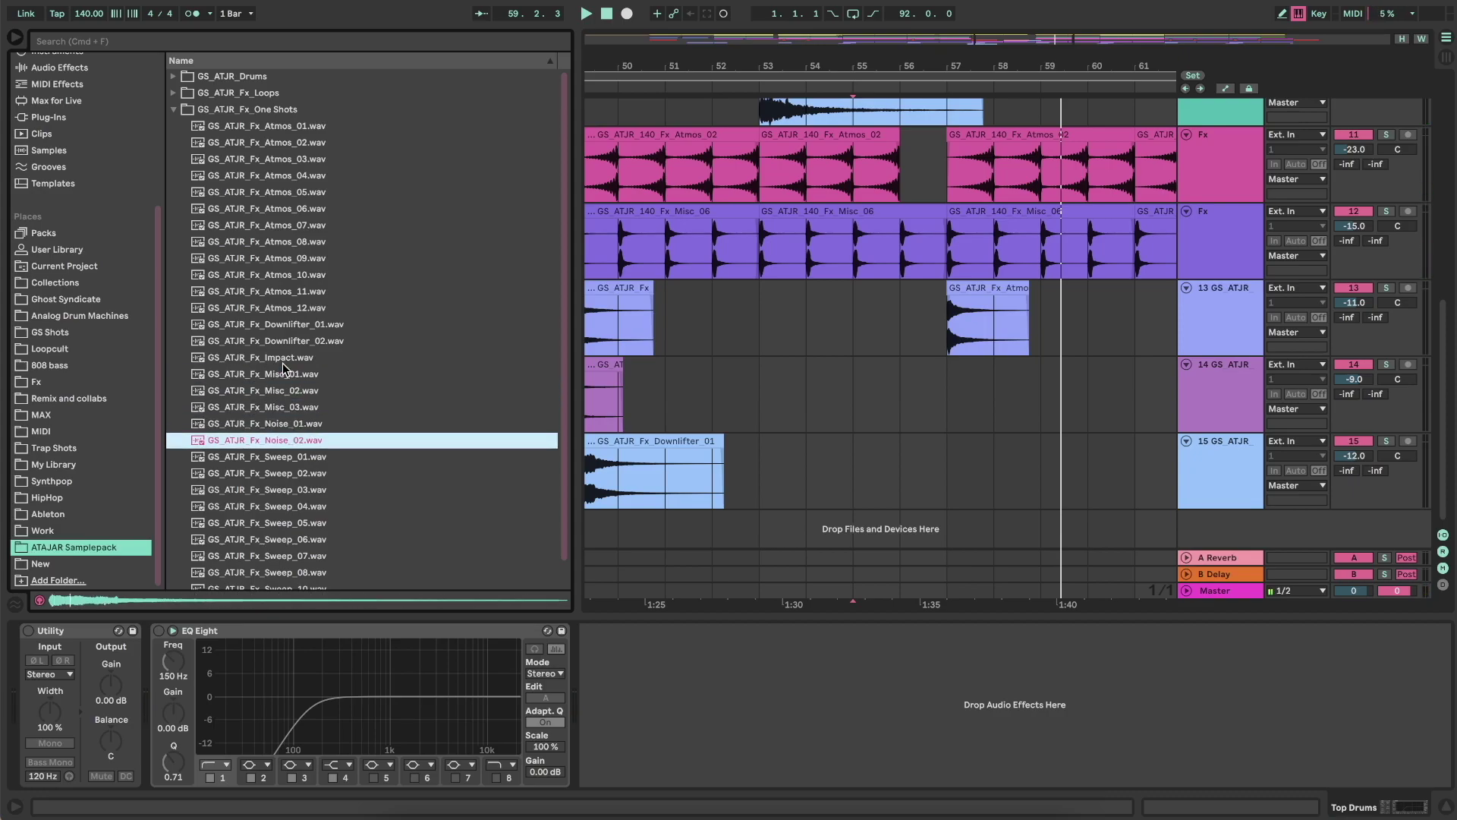
{"action": "scroll", "coordinate": [282, 363], "scroll_direction": "down", "scroll_amount": 1}
{"action": "key", "text": "Down"}
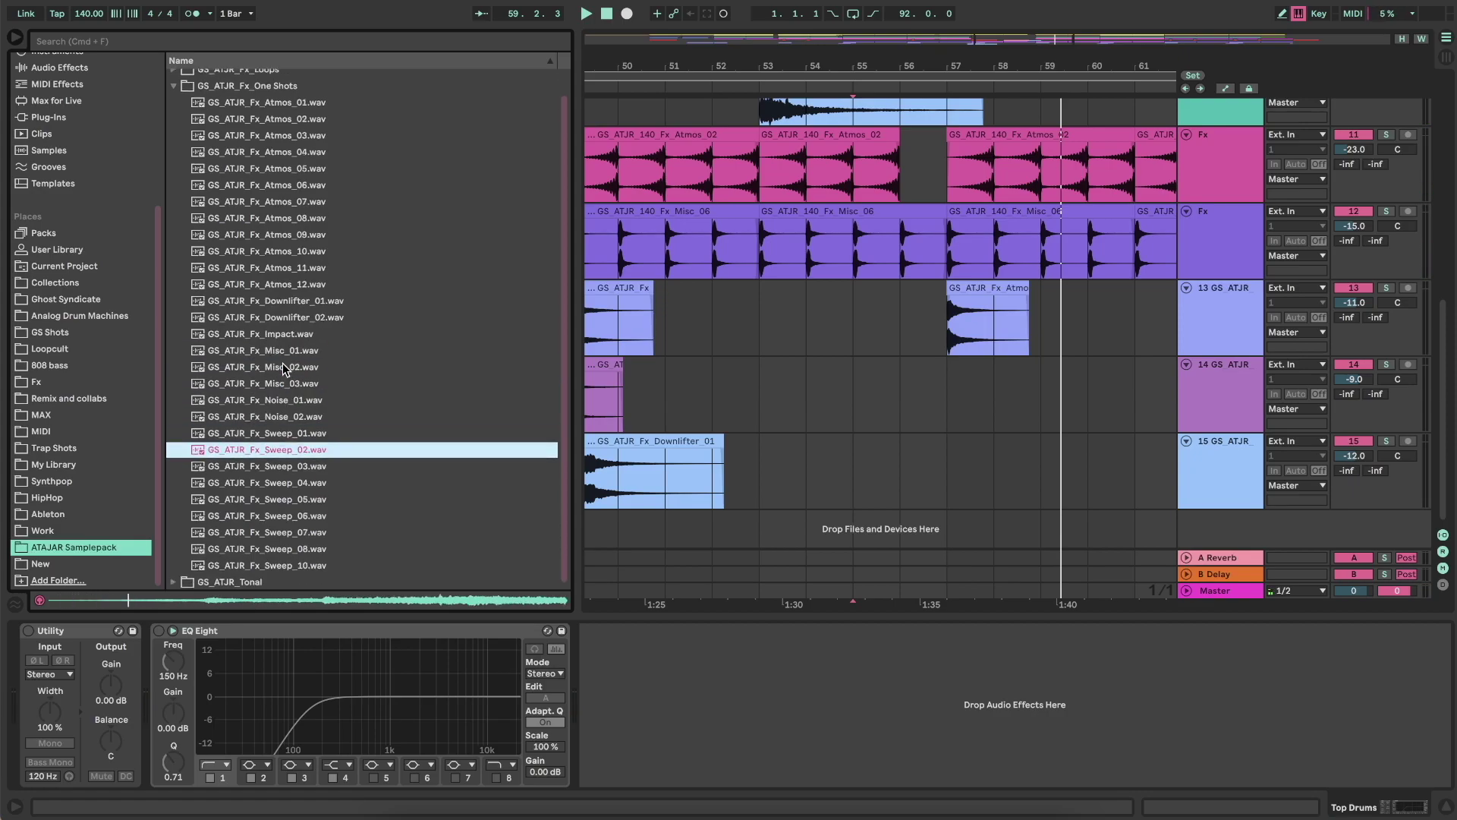
{"action": "key", "text": "Up"}
{"action": "key", "text": "Down"}
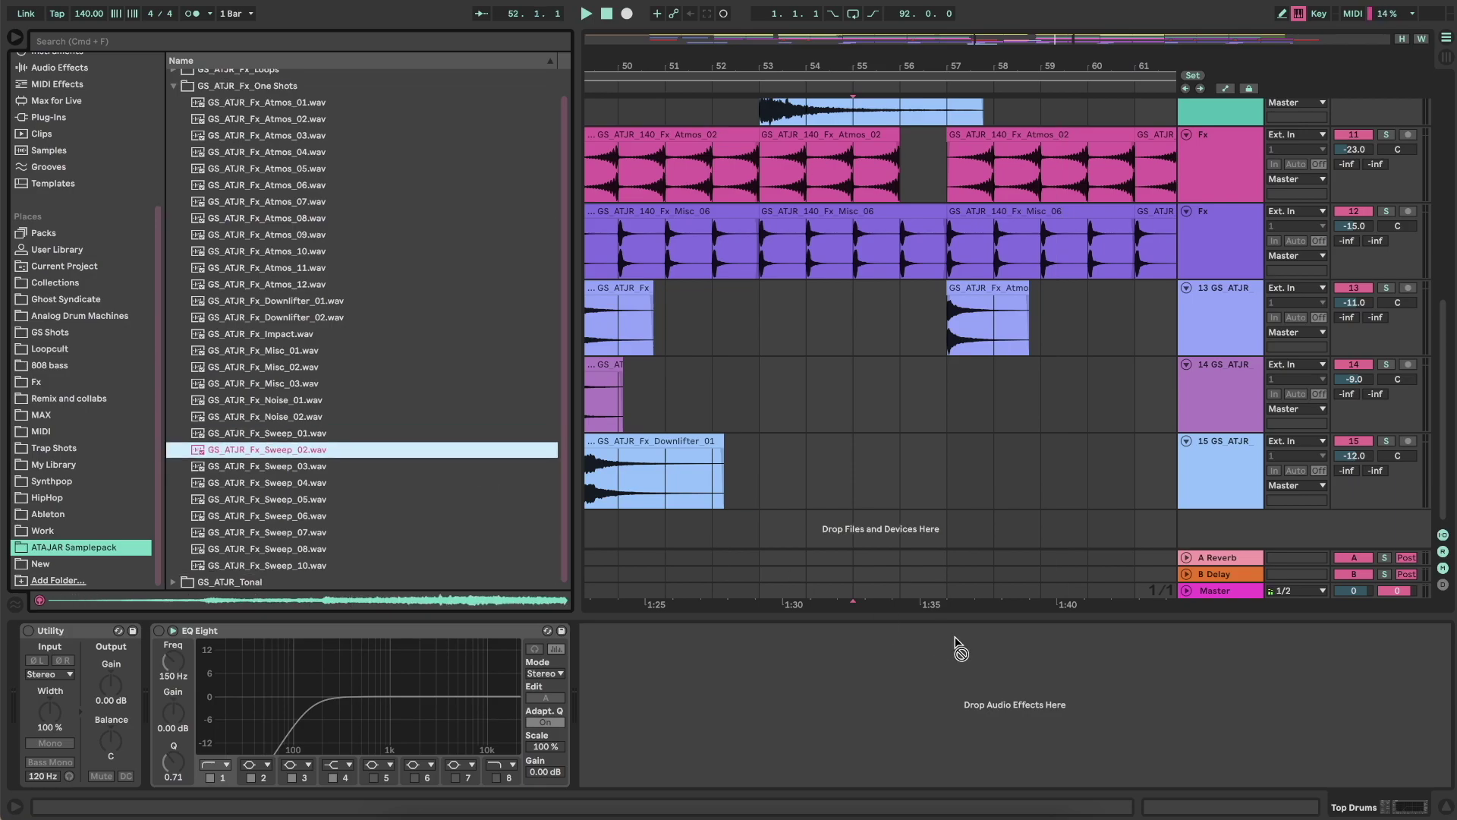
- Place GS_ATJR_Fx_Sweep_02 on track 14 so that it ends at bar 57, and audition GS_ATJR_Fx_Sweep_04 and GS_ATJR_Fx_Sweep_05
{"action": "left_click_drag", "start_coordinate": [920, 456], "coordinate": [888, 389]}
{"action": "scroll", "coordinate": [888, 389], "scroll_direction": "up", "scroll_amount": 5}
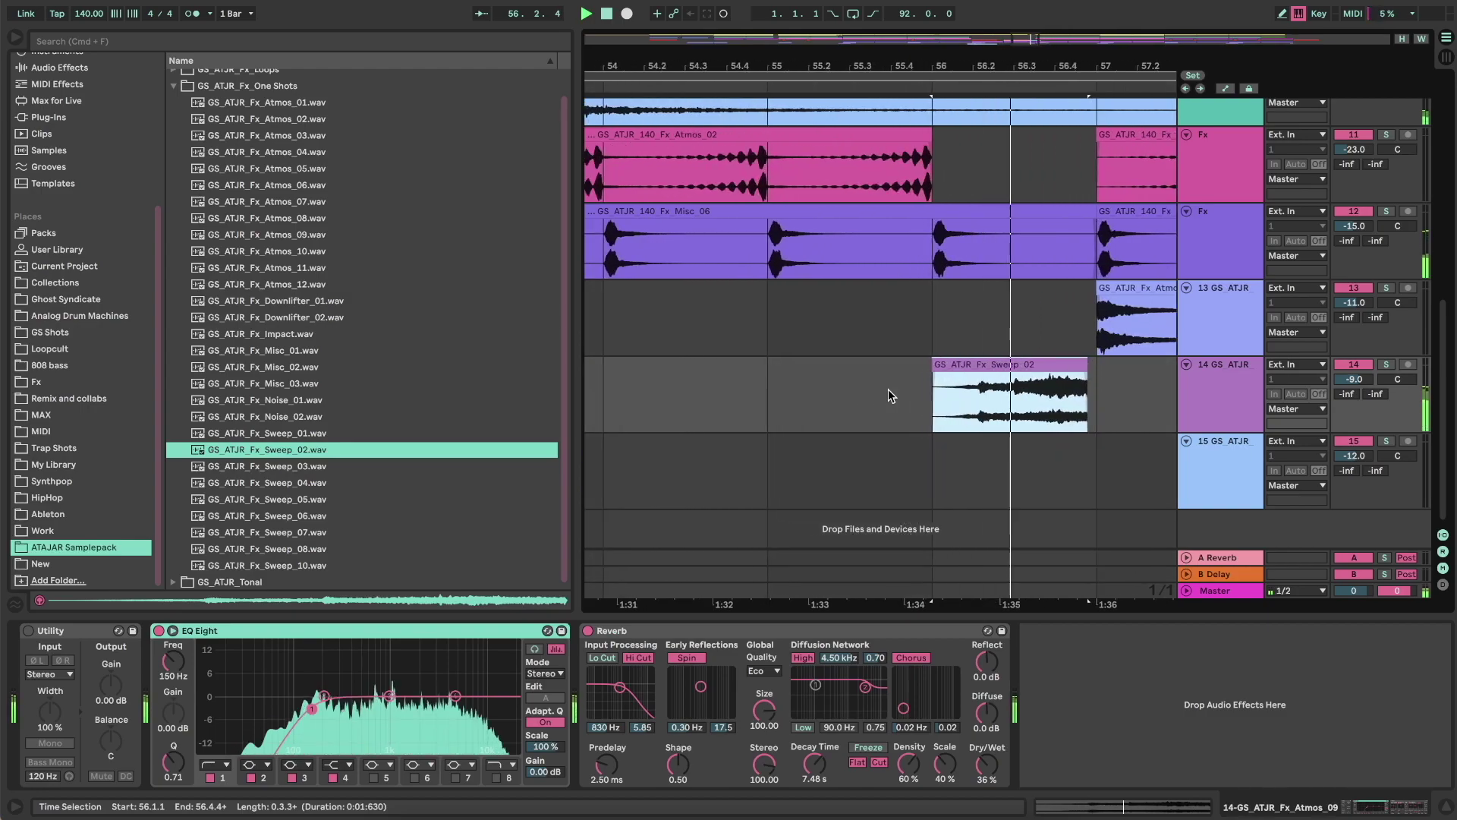
{"action": "left_click_drag", "start_coordinate": [1075, 368], "coordinate": [1087, 368]}
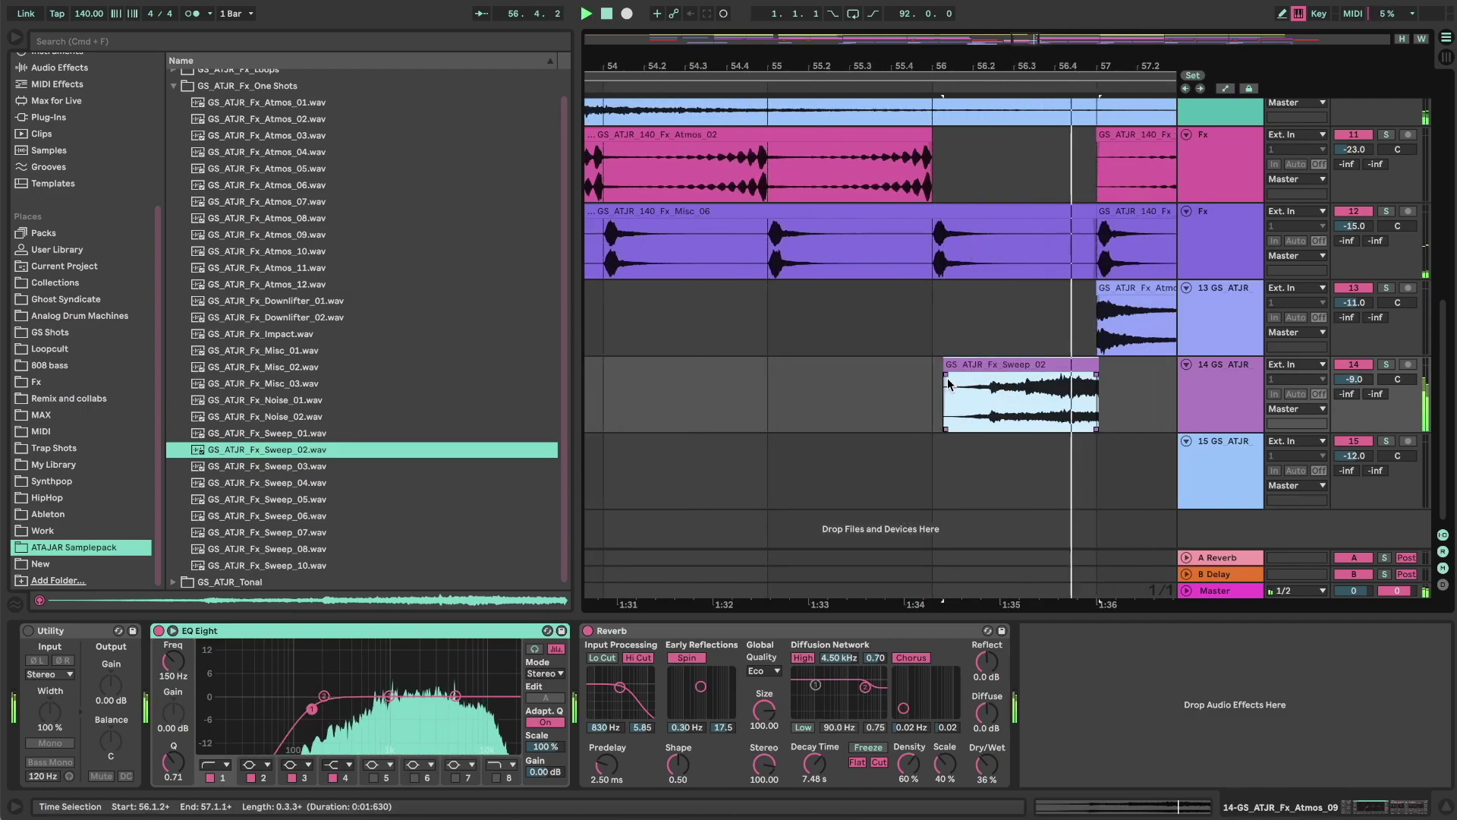
{"action": "left_click", "coordinate": [280, 482]}
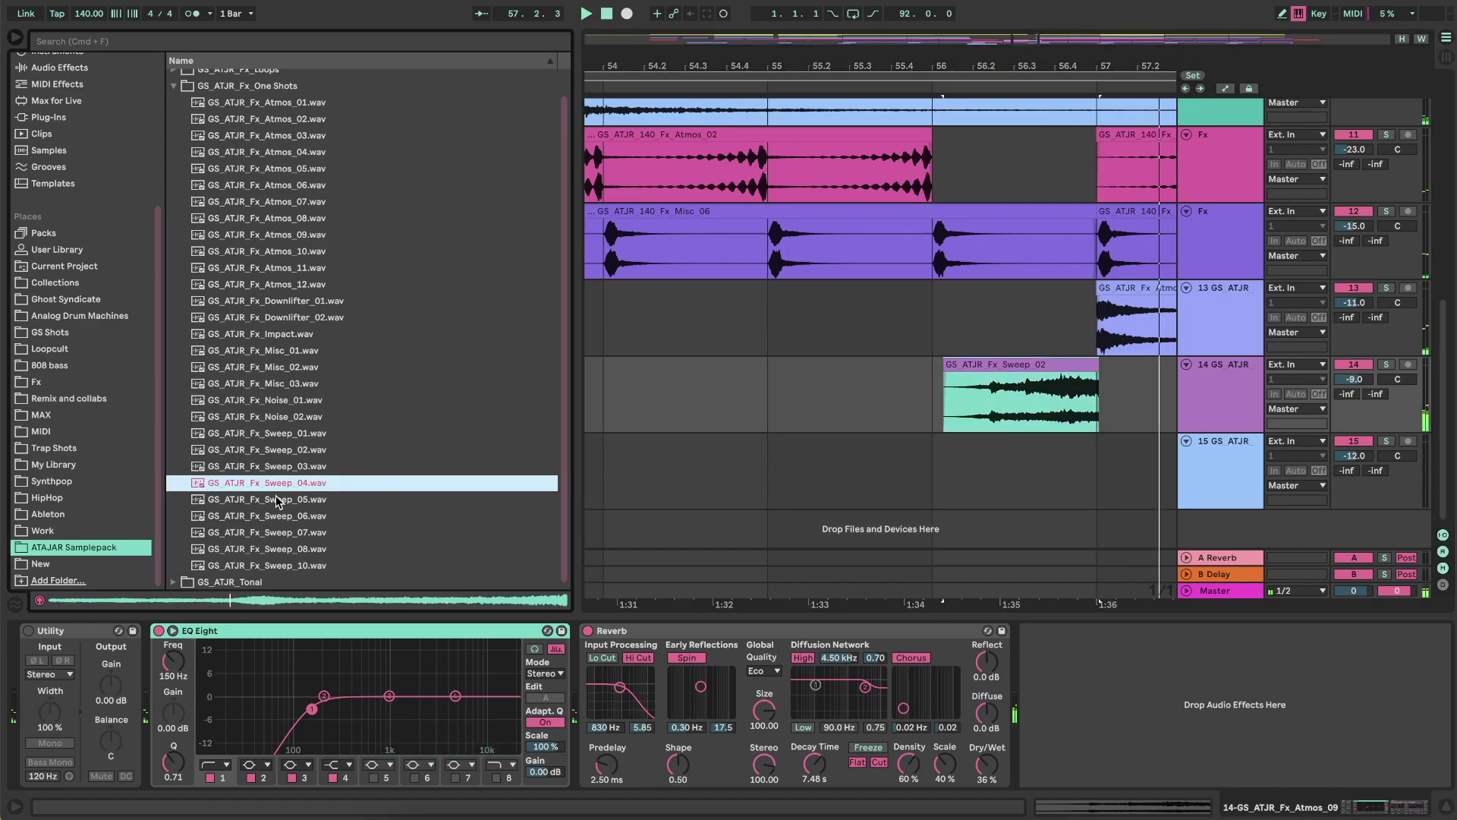
{"action": "left_click", "coordinate": [277, 501]}
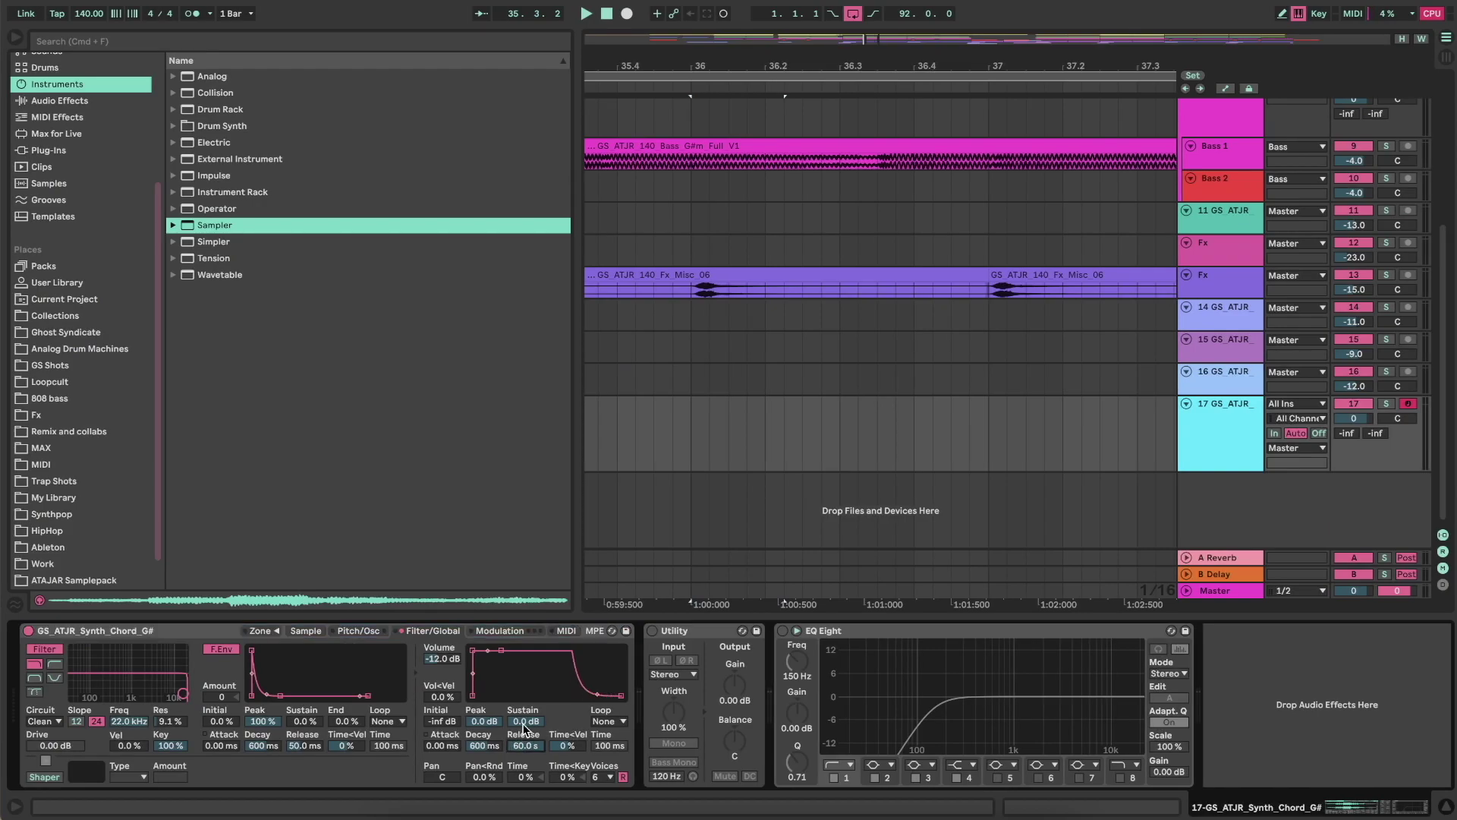
- Record a MIDI clip from bar 36 on the GS_ATJR_Synth_Chord_G# track and set its end to bar 37
{"action": "left_click", "coordinate": [692, 416]}
{"action": "left_click", "coordinate": [630, 15]}
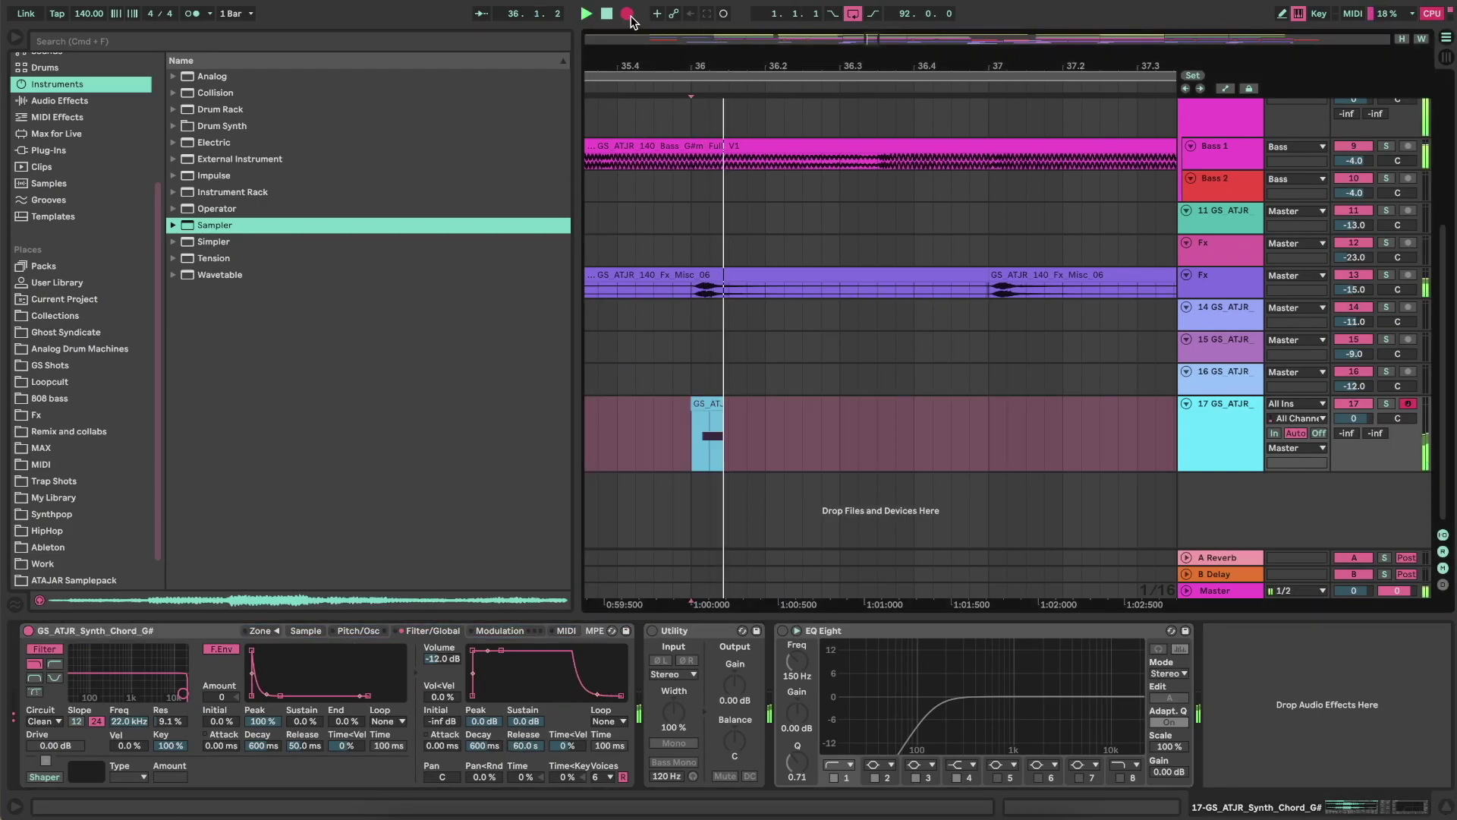
{"action": "key", "text": "space"}
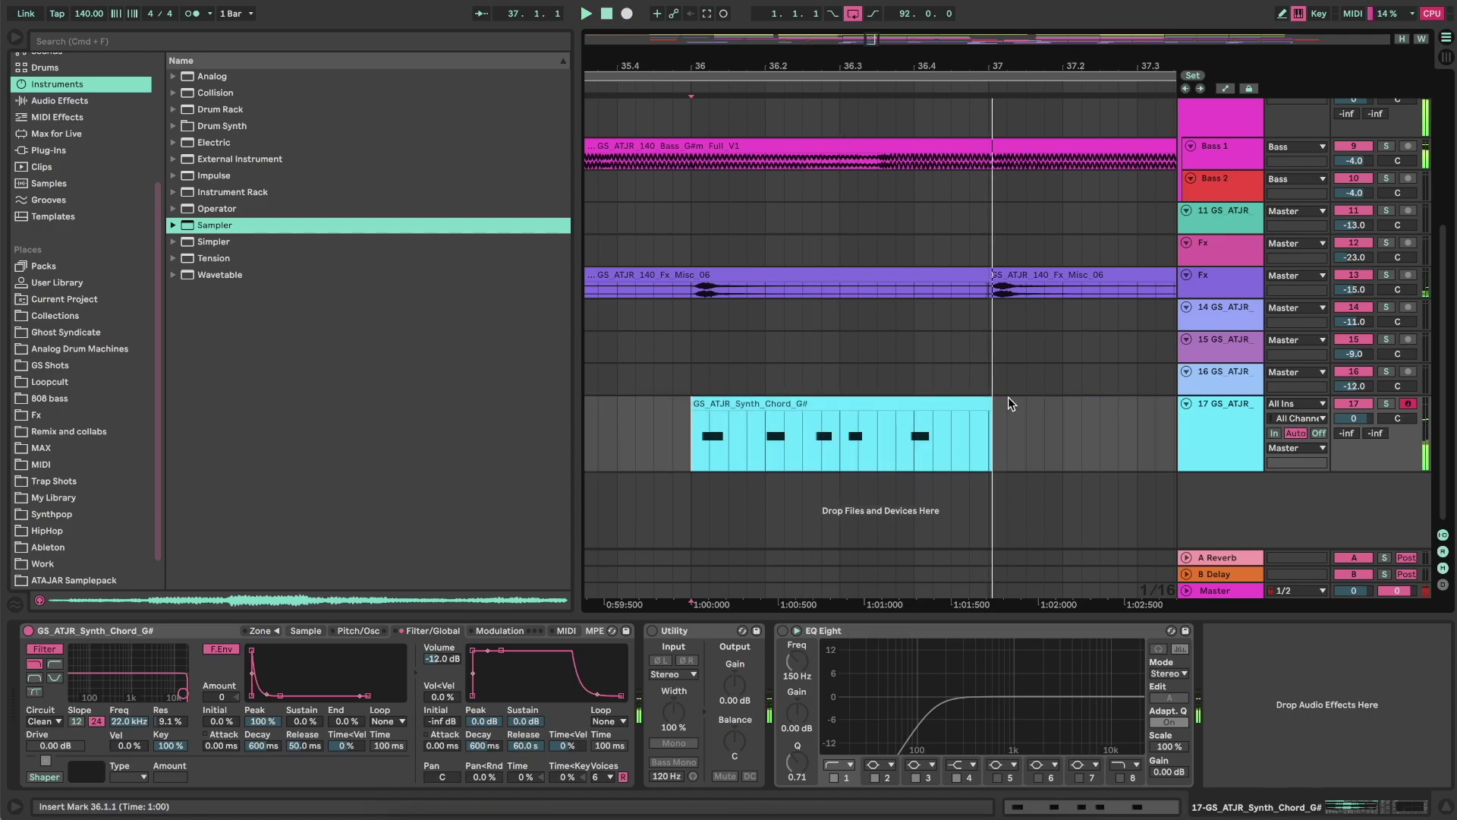
{"action": "left_click", "coordinate": [982, 401]}
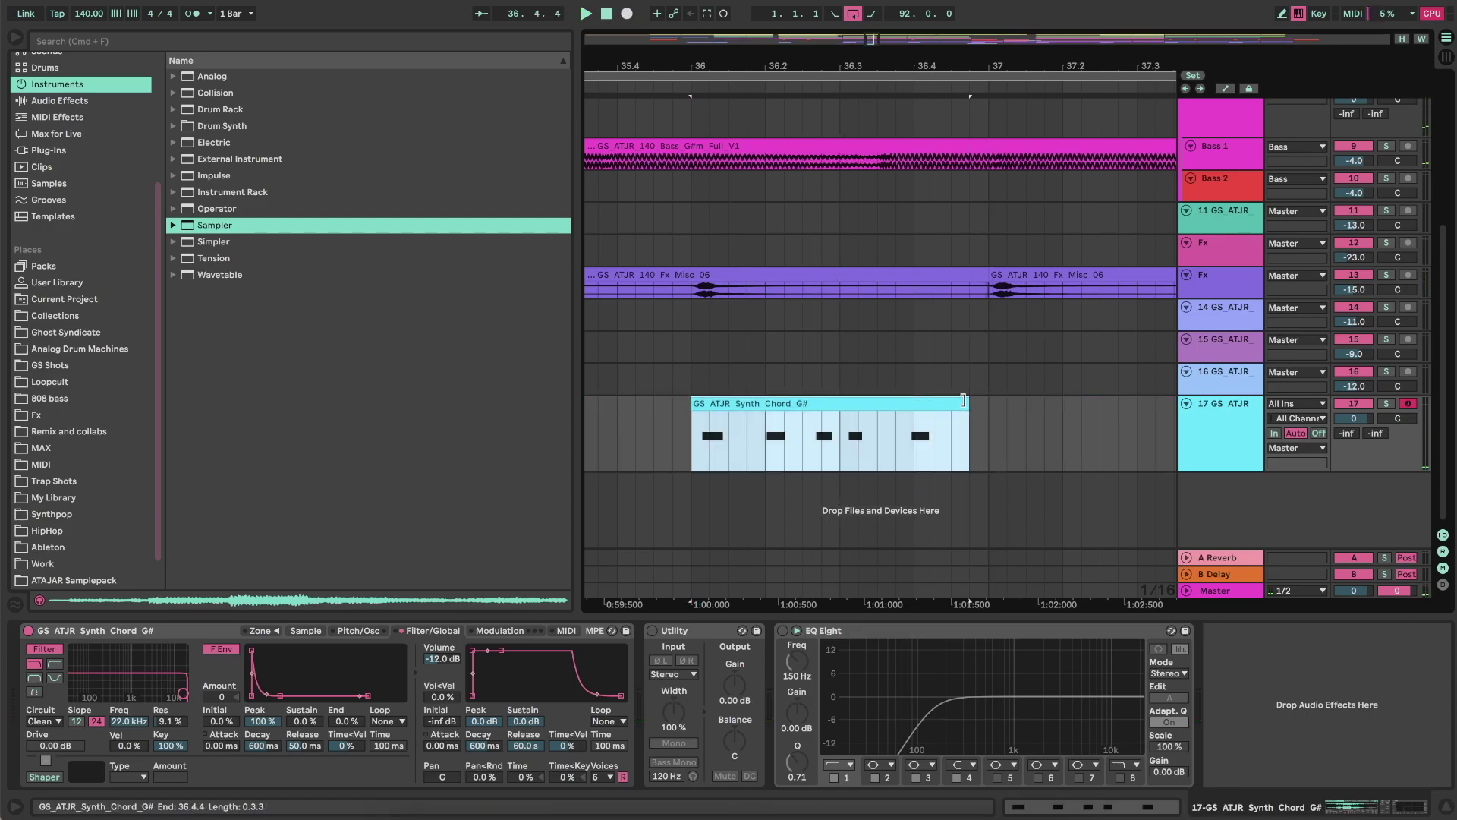
{"action": "left_click_drag", "start_coordinate": [964, 400], "coordinate": [982, 407]}
- Select all the C3 notes in the recorded synth chord clip and quantize them
{"action": "double_click", "coordinate": [927, 405]}
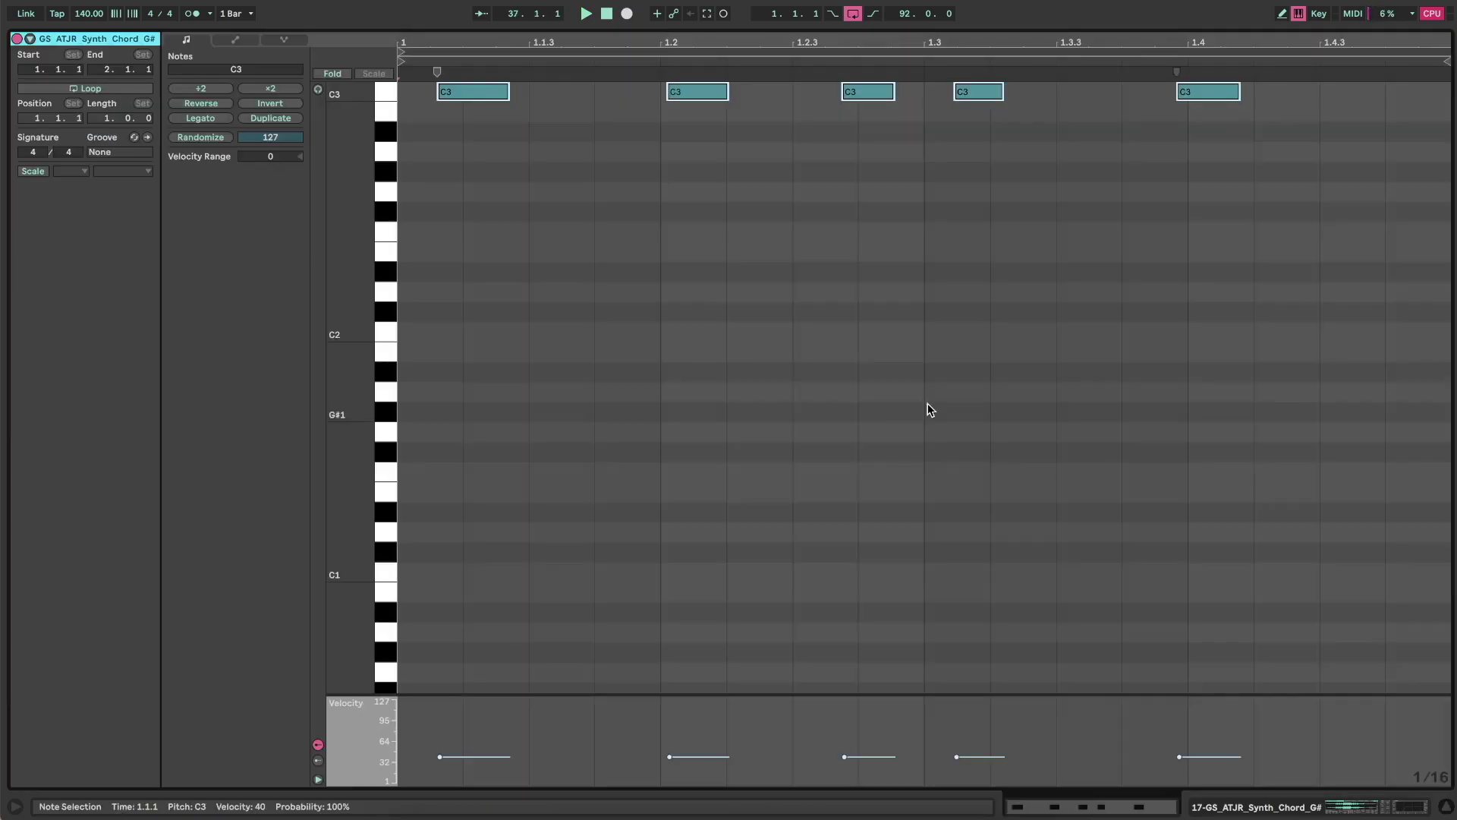
{"action": "scroll", "coordinate": [595, 168], "scroll_direction": "up", "scroll_amount": 3}
{"action": "left_click", "coordinate": [595, 169]}
{"action": "key", "text": "ctrl+a"}
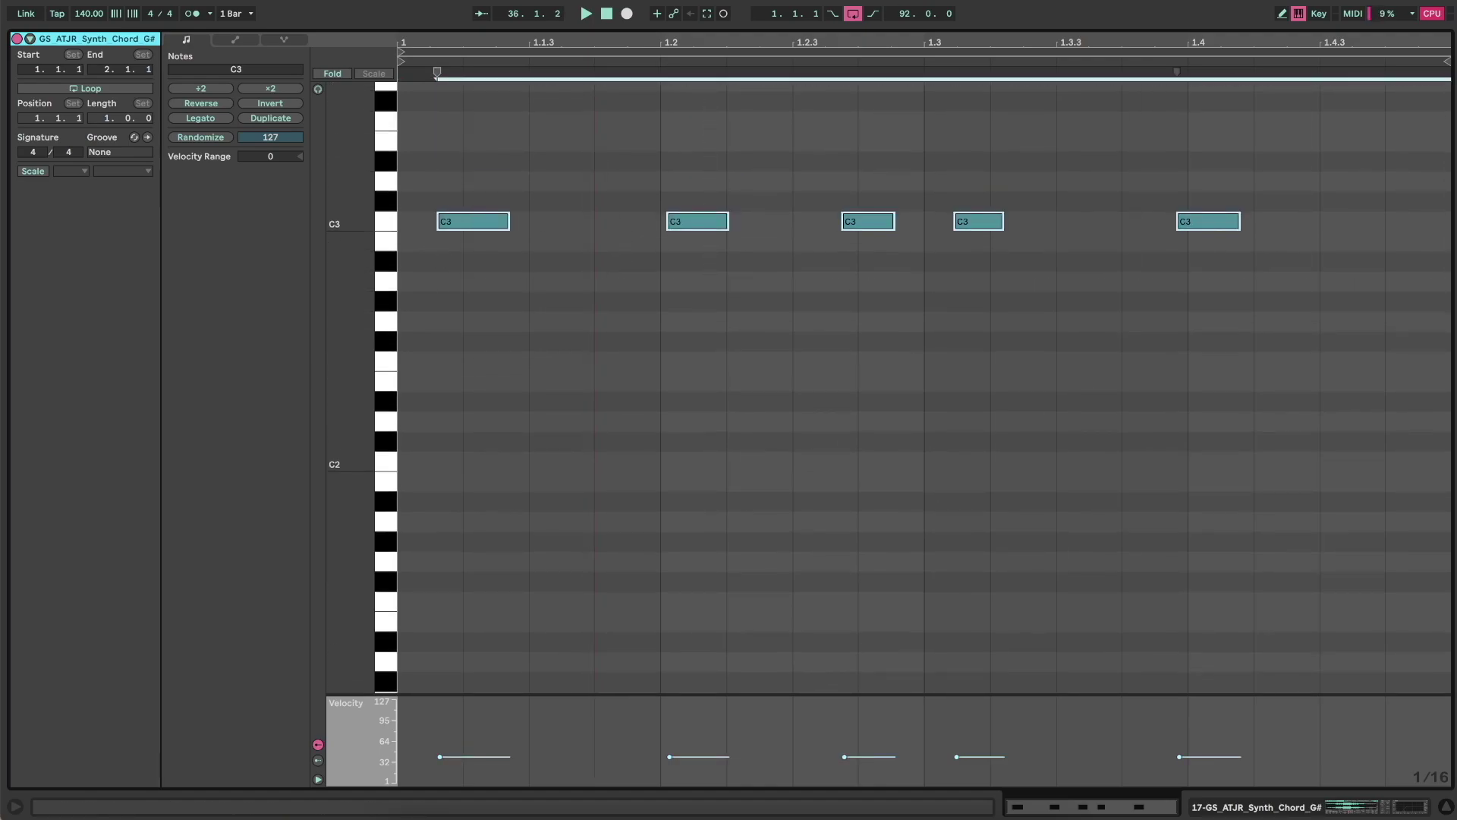
{"action": "right_click", "coordinate": [1127, 148]}
{"action": "left_click", "coordinate": [1155, 158]}
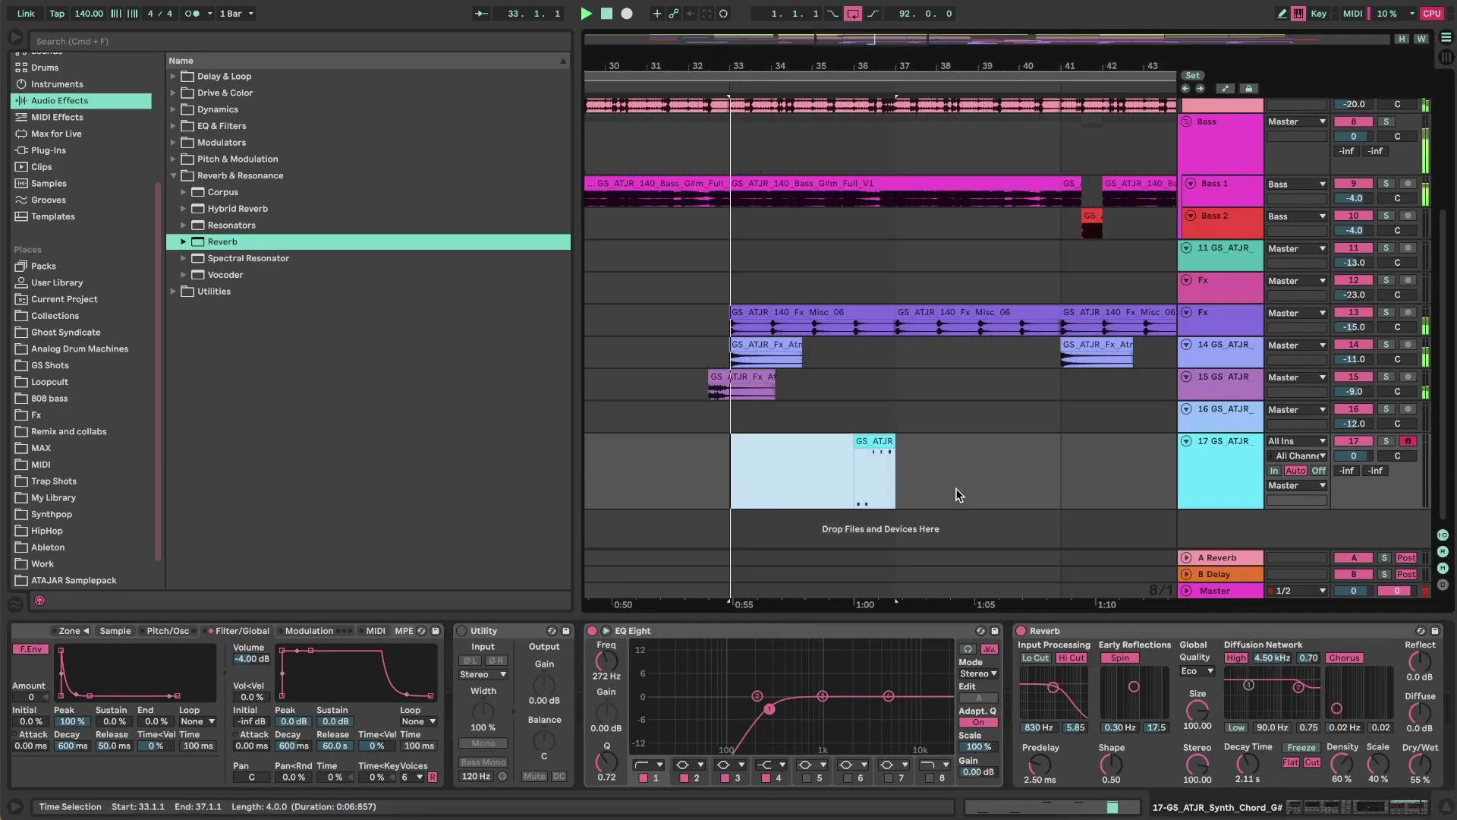
- Duplicate bars 33 to 37 on the synth chord track and lower the first two C4 notes in the bar 36 clip to C3
{"action": "scroll", "coordinate": [955, 489], "scroll_direction": "down", "scroll_amount": 3}
{"action": "scroll", "coordinate": [954, 493], "scroll_direction": "down", "scroll_amount": 2}
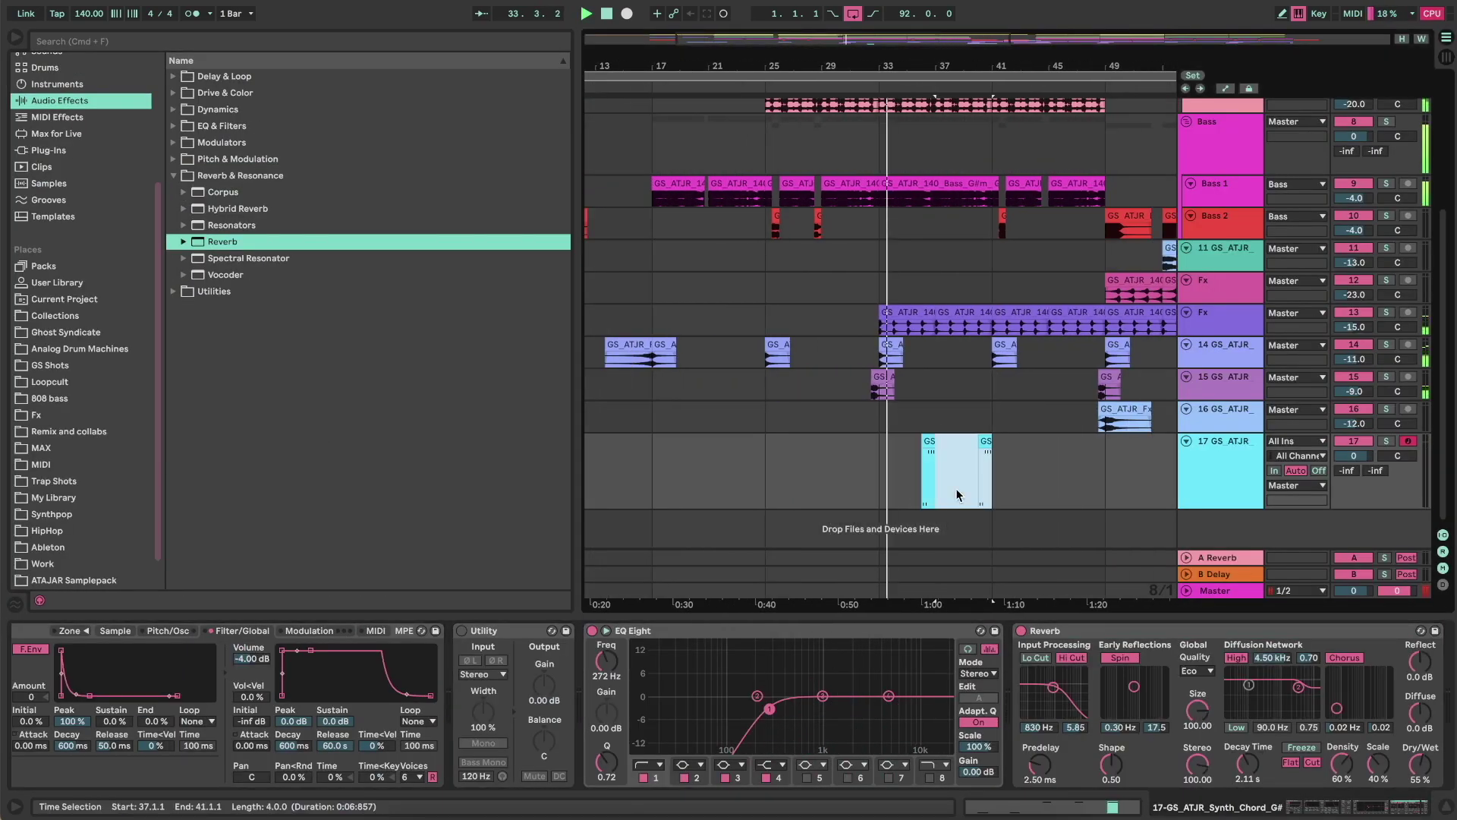
{"action": "double_click", "coordinate": [929, 456]}
{"action": "left_click_drag", "start_coordinate": [856, 186], "coordinate": [1108, 16]}
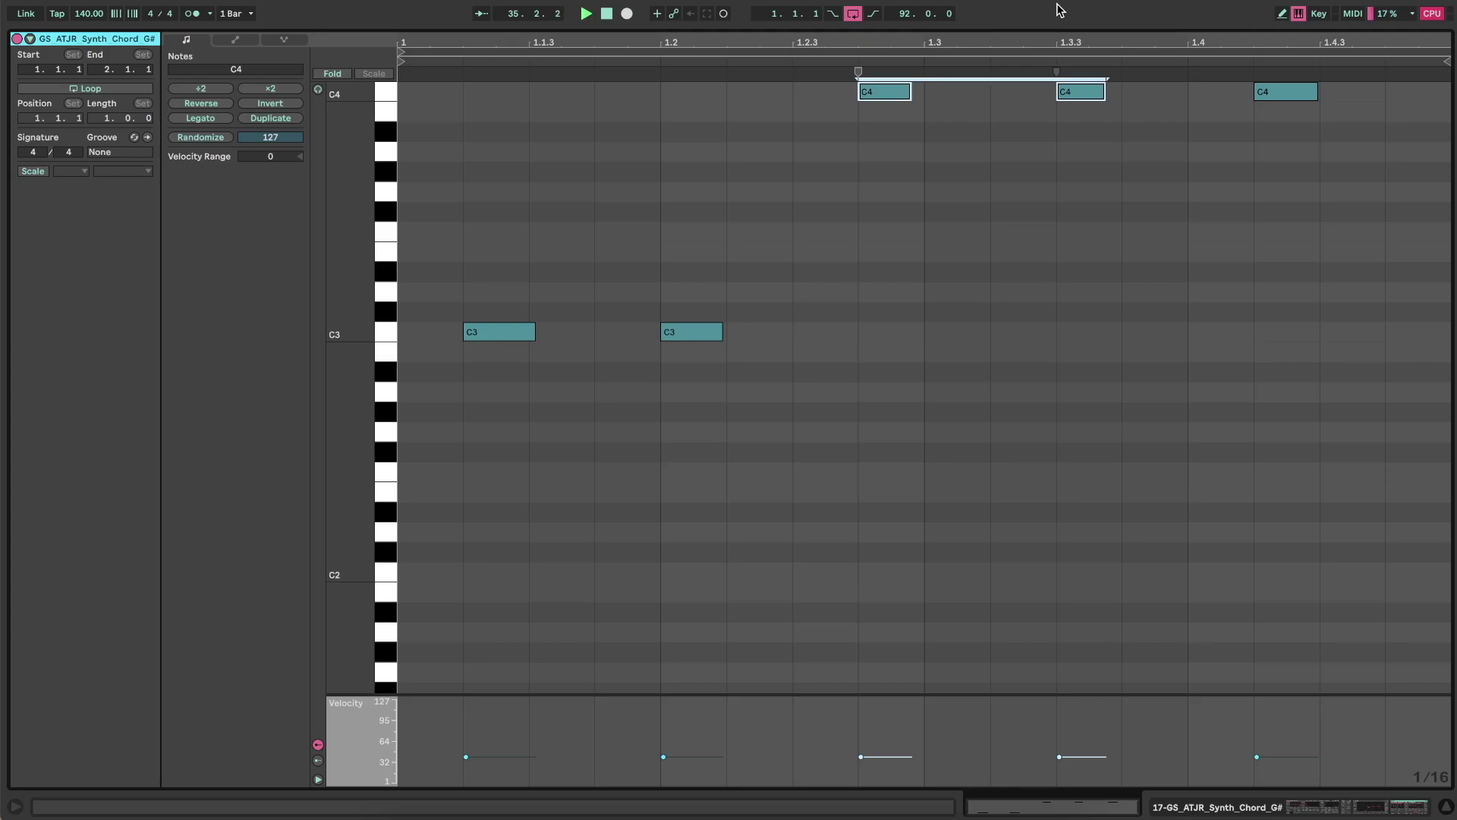
{"action": "key", "text": "shift+Down"}
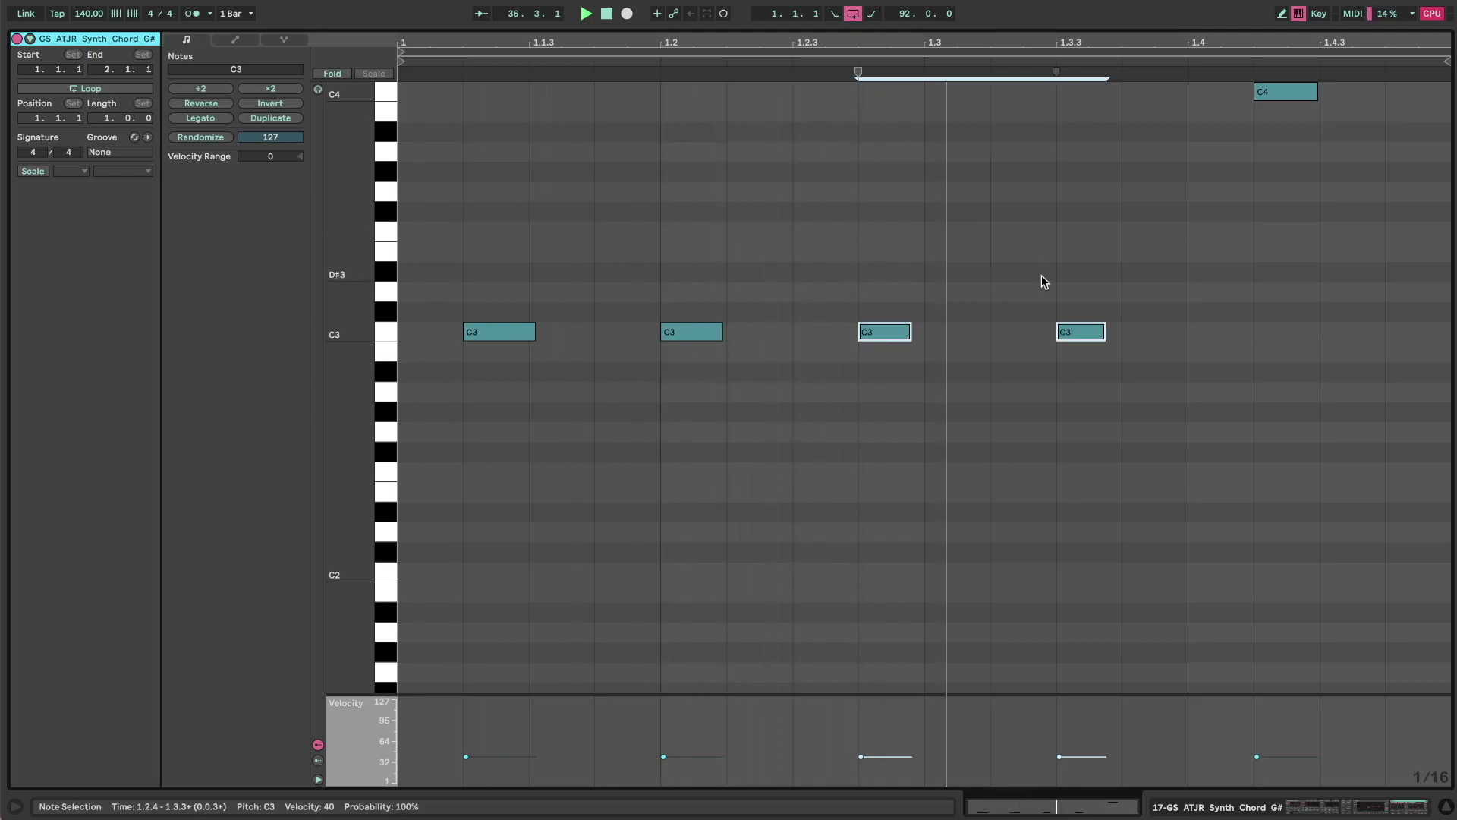
- Duplicate the eight bars from 33 to 41 on the synth chord track
{"action": "left_click", "coordinate": [1247, 801]}
{"action": "left_click_drag", "start_coordinate": [895, 475], "coordinate": [1002, 472]}
{"action": "key", "text": "super+d"}
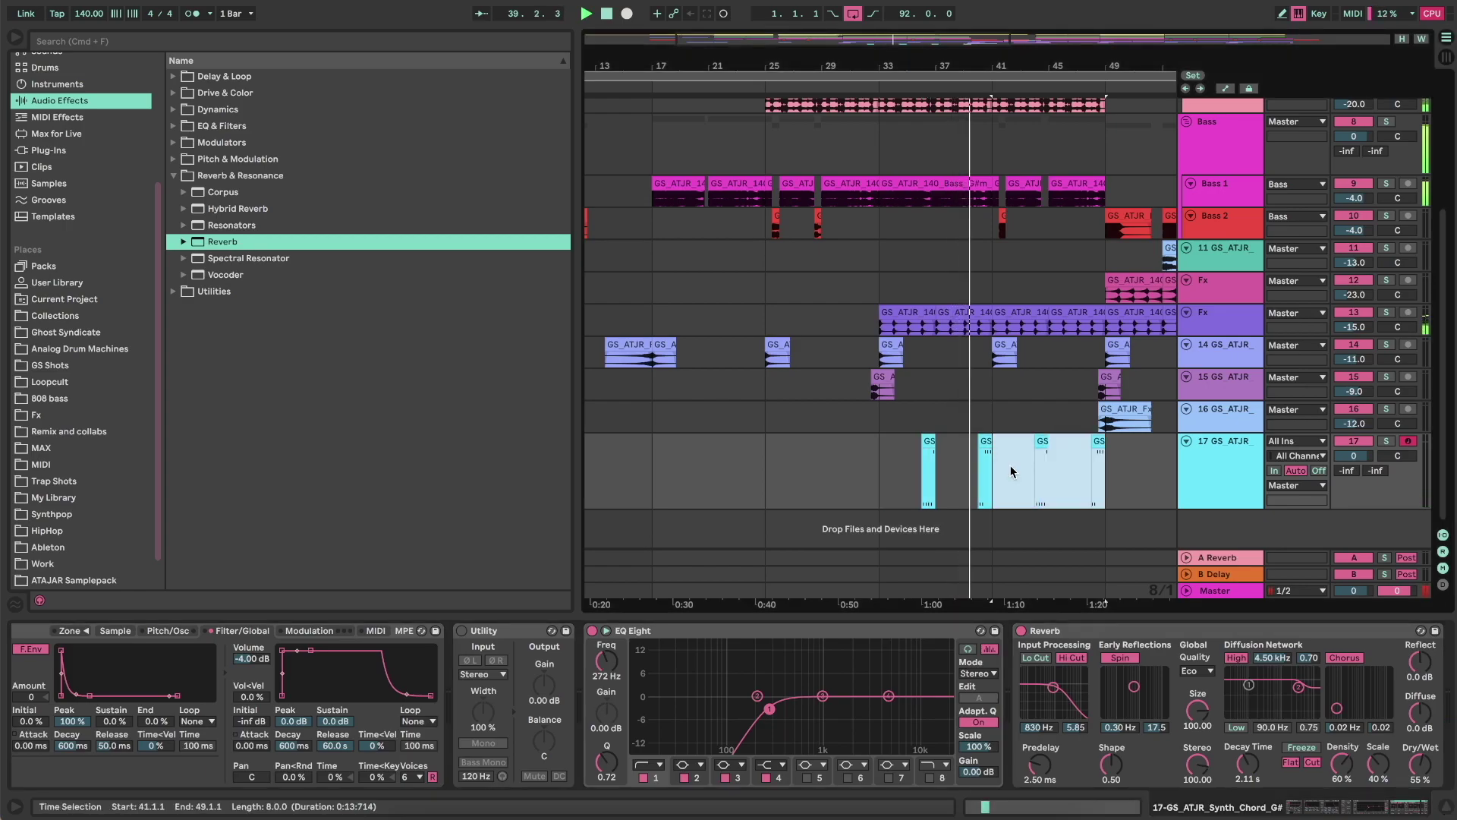
- Set the synth chord track's volume to -2 dB and rename the track Synth
{"action": "left_click", "coordinate": [1358, 457]}
{"action": "key", "text": "Down"}
{"action": "key", "text": "Down"}
{"action": "left_click", "coordinate": [1228, 460]}
{"action": "key", "text": "super+r"}
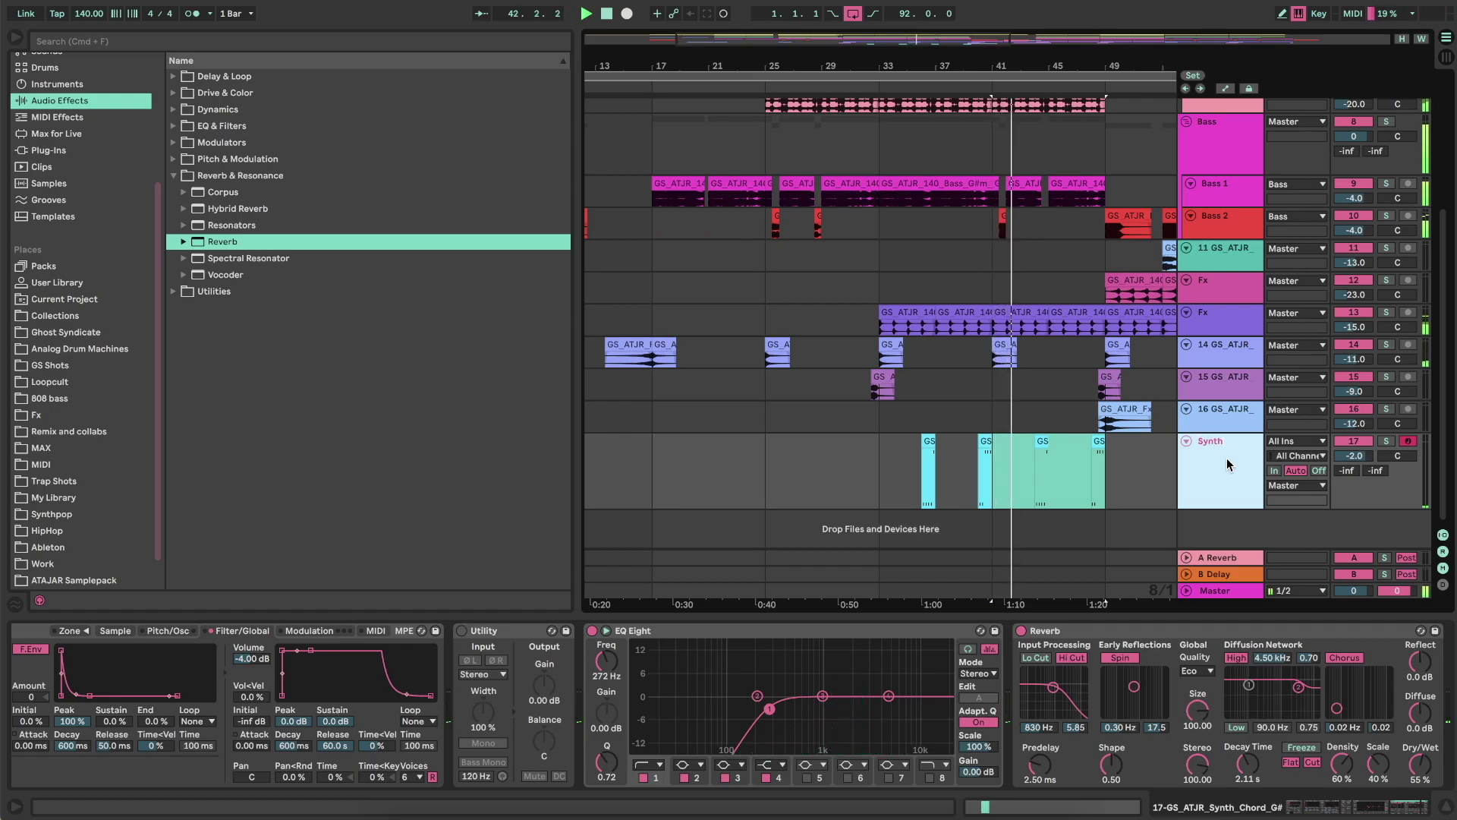